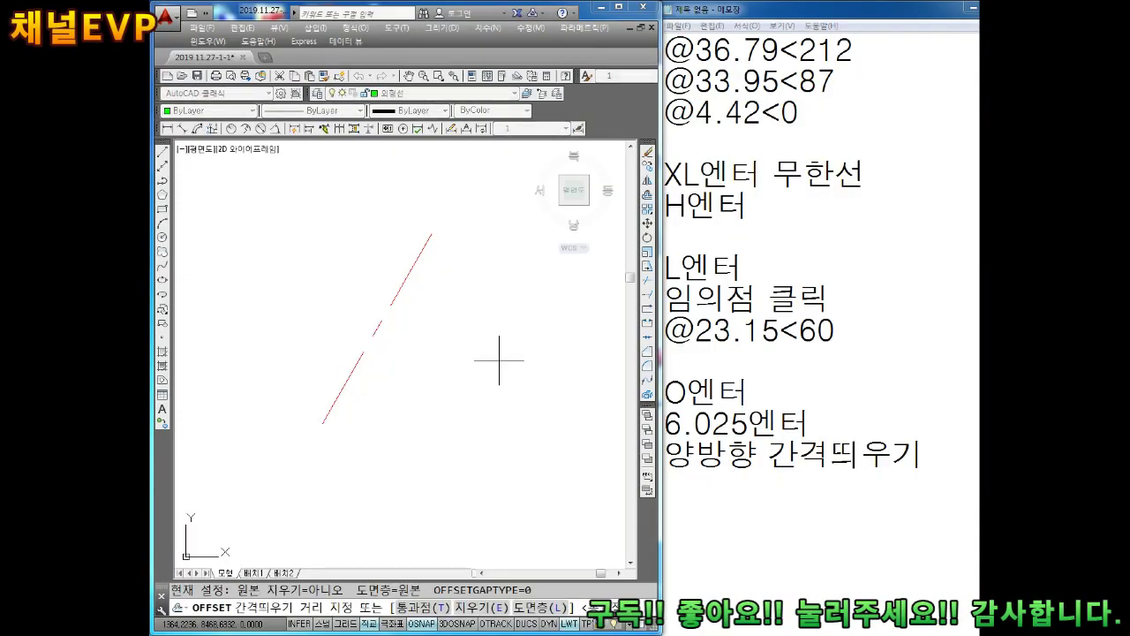
# Offset the red dashed 60° line by 6.025 to its left and right sides
pyautogui.write('6.025')
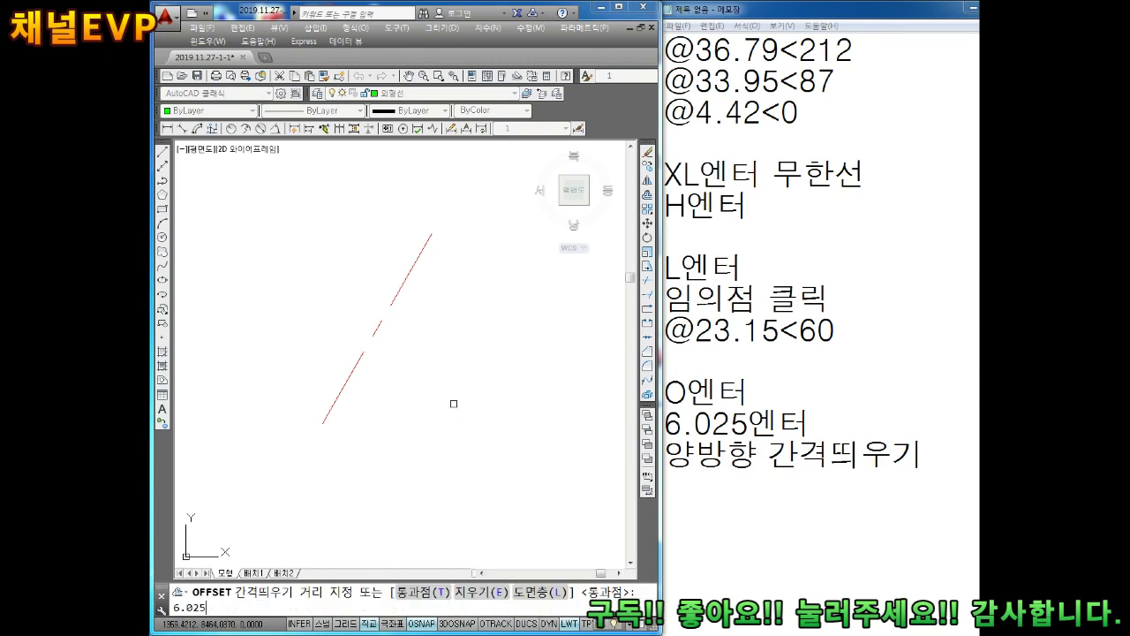
pyautogui.press('Return')
pyautogui.click(380, 327)
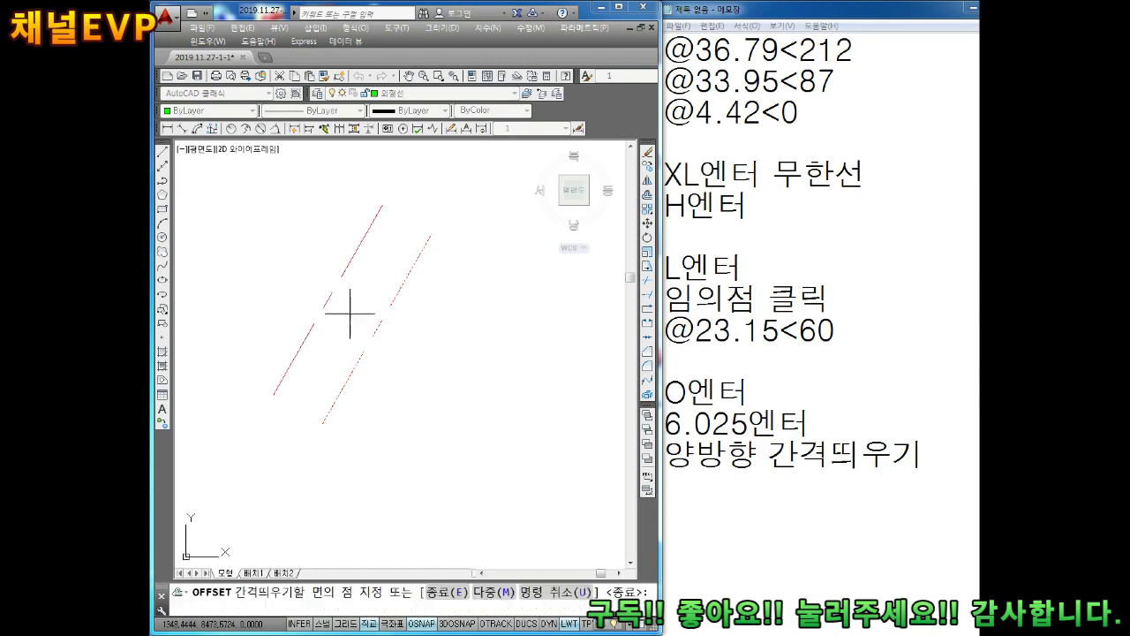
pyautogui.click(303, 292)
pyautogui.click(373, 333)
pyautogui.click(441, 372)
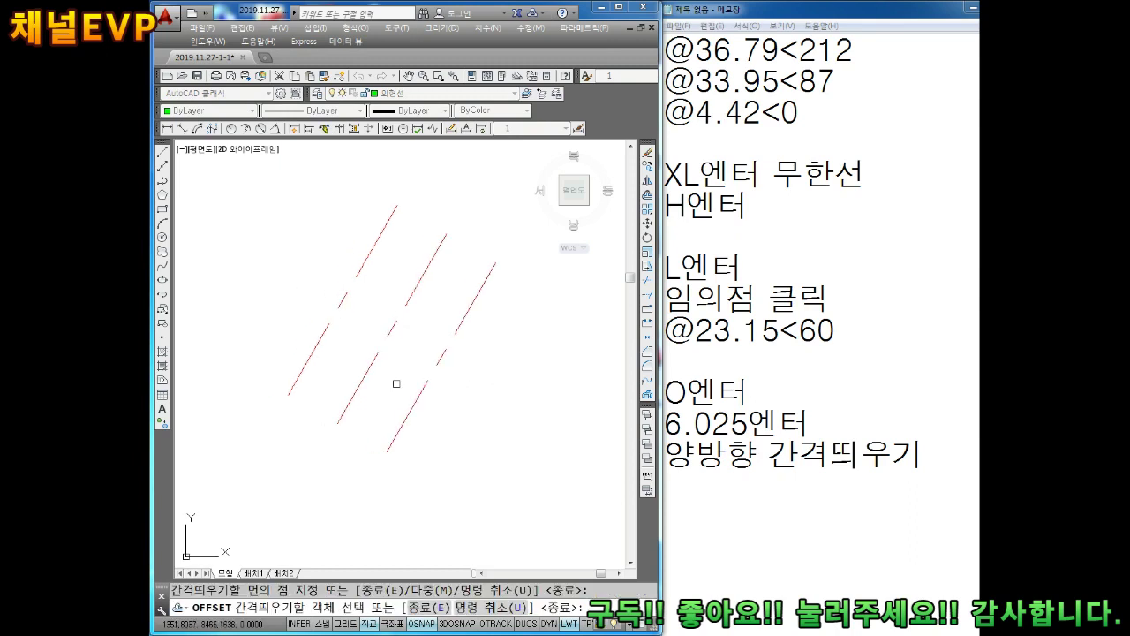
pyautogui.moveTo(447, 361); pyautogui.dragTo(457, 369, button='middle')
pyautogui.press('Escape')
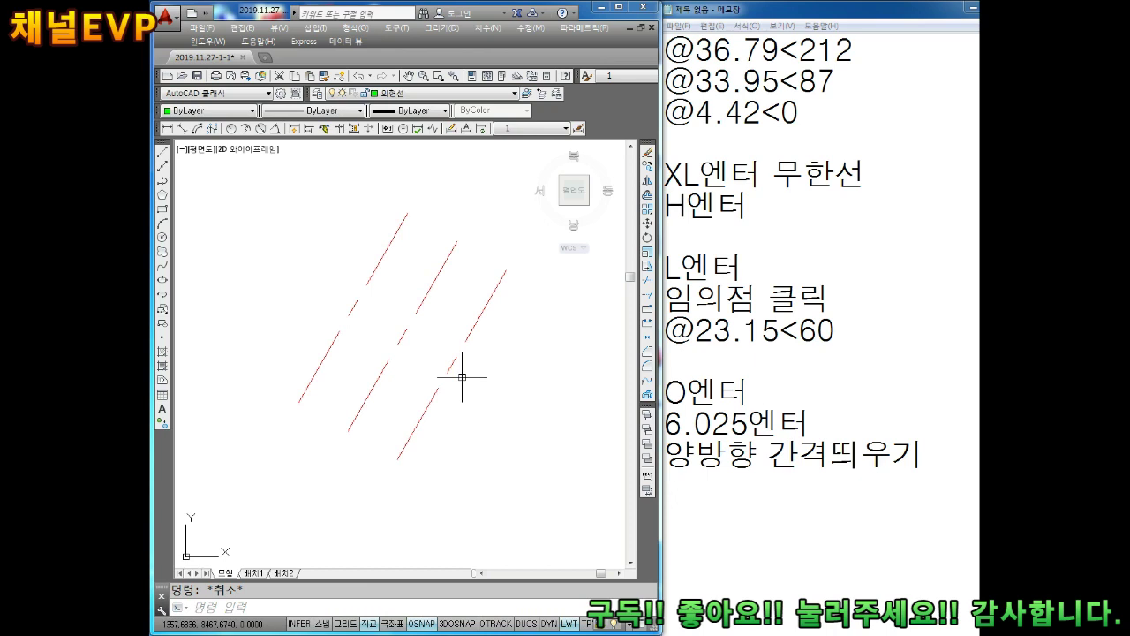
# Draw a line across the three parallel lines and put it on the 중심선 layer
pyautogui.write('l')
pyautogui.press('Return')
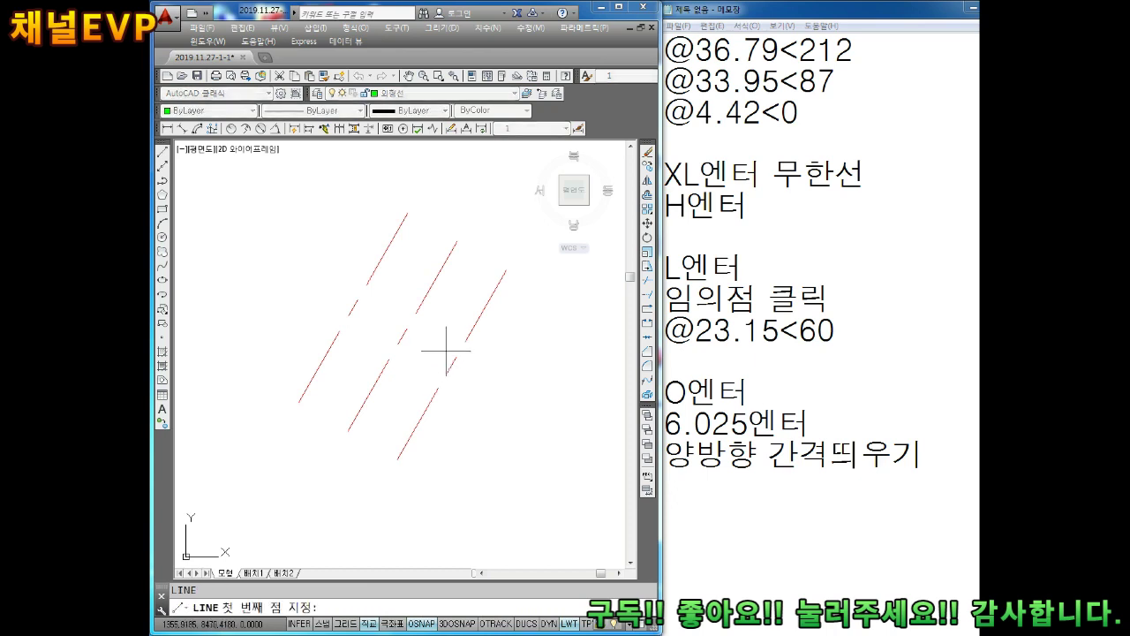
pyautogui.click(453, 361)
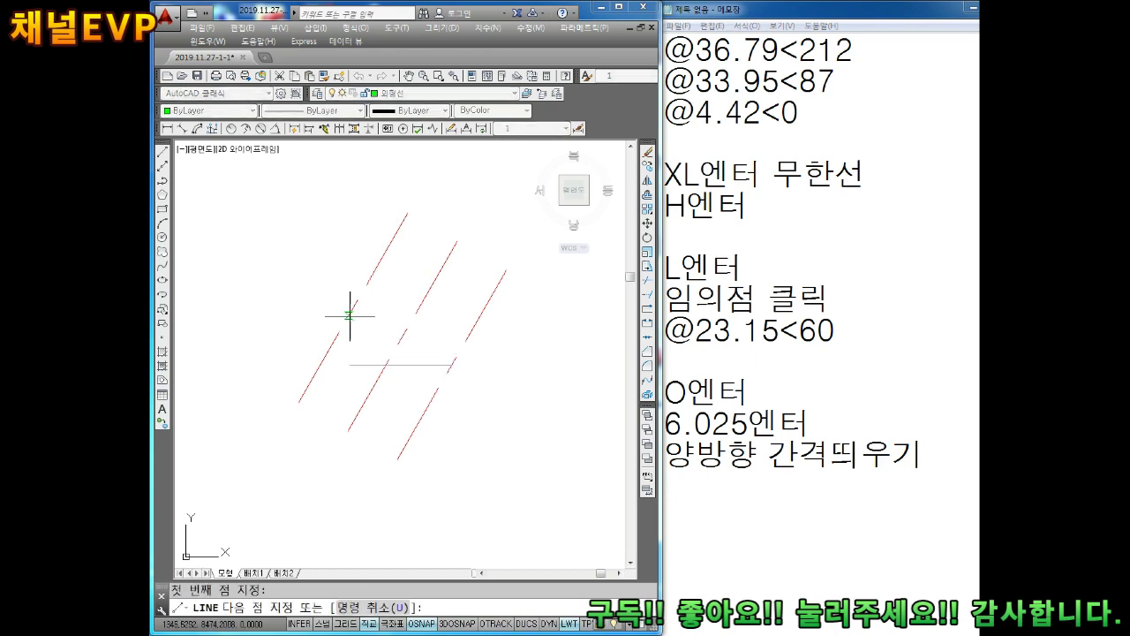
pyautogui.click(353, 309)
pyautogui.press('Escape')
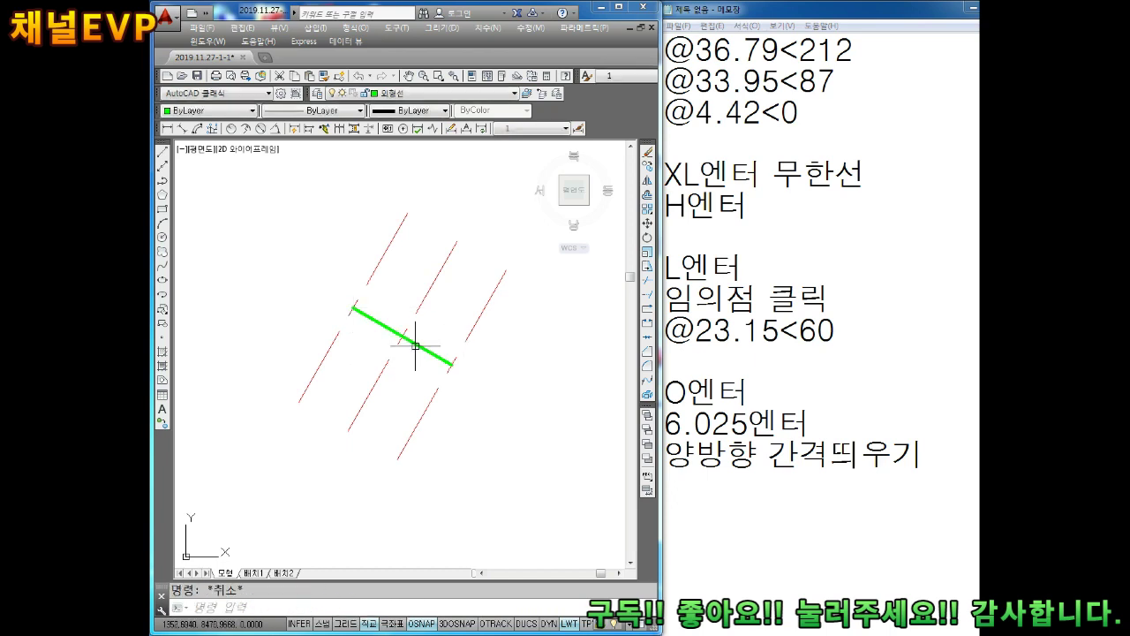
pyautogui.click(415, 345)
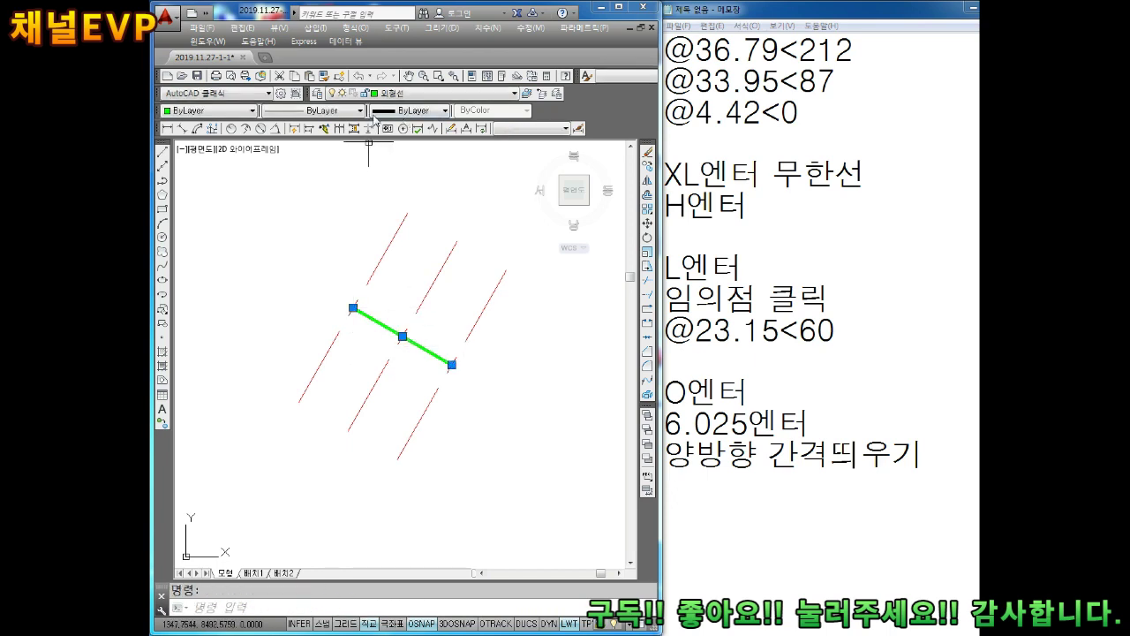
pyautogui.click(389, 94)
pyautogui.click(406, 156)
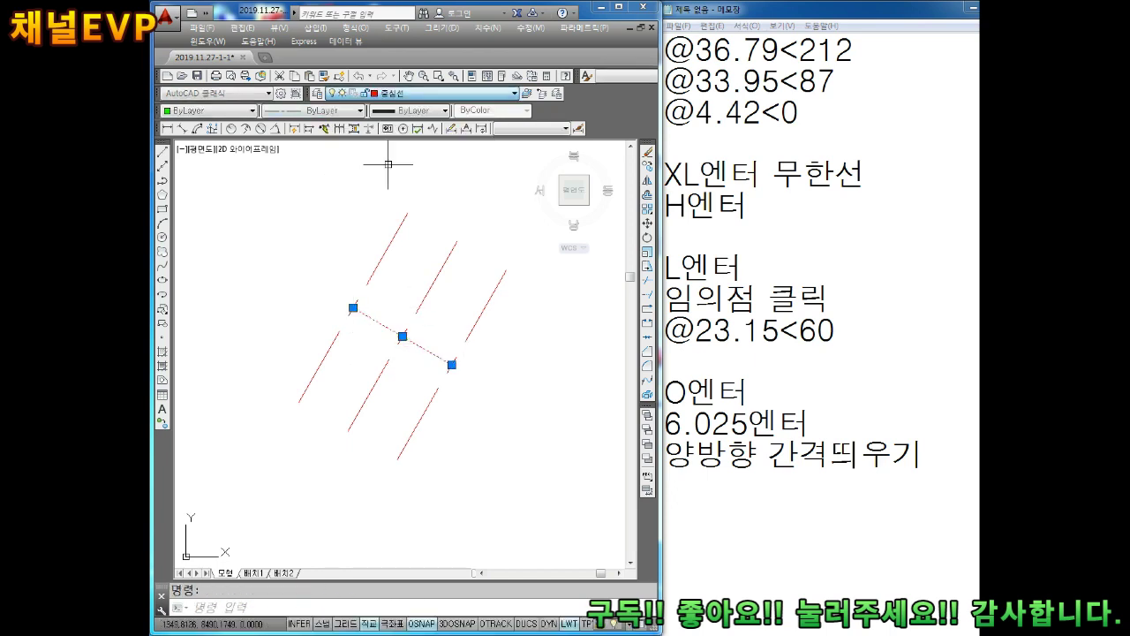
pyautogui.press('Escape')
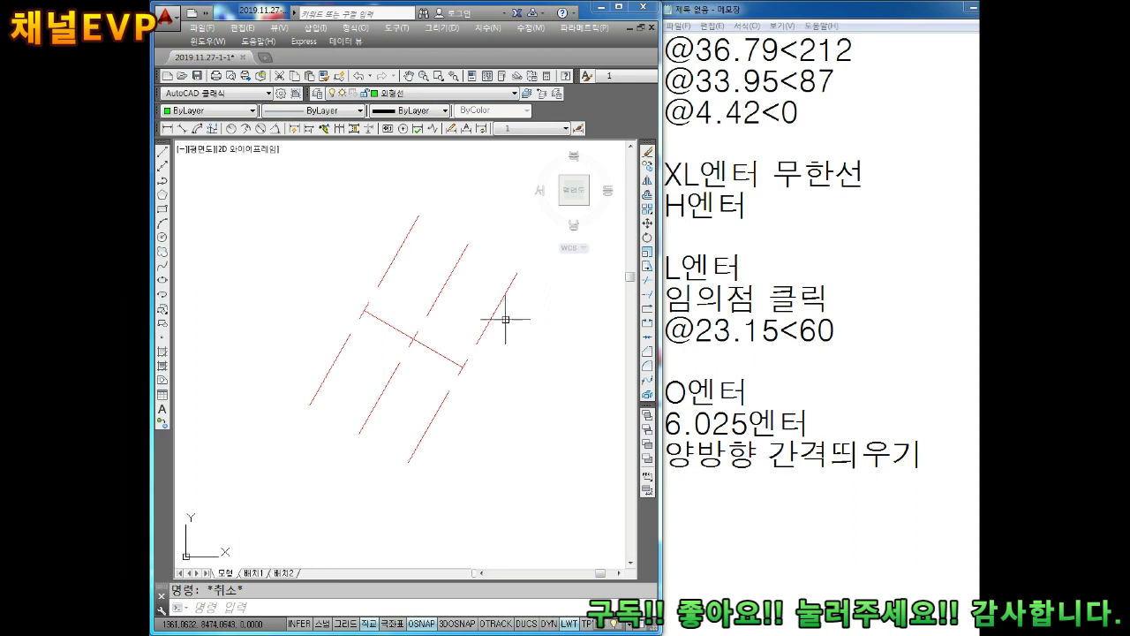
# Delete the right and left outer parallel lines
pyautogui.click(494, 315)
pyautogui.press('Delete')
pyautogui.click(387, 274)
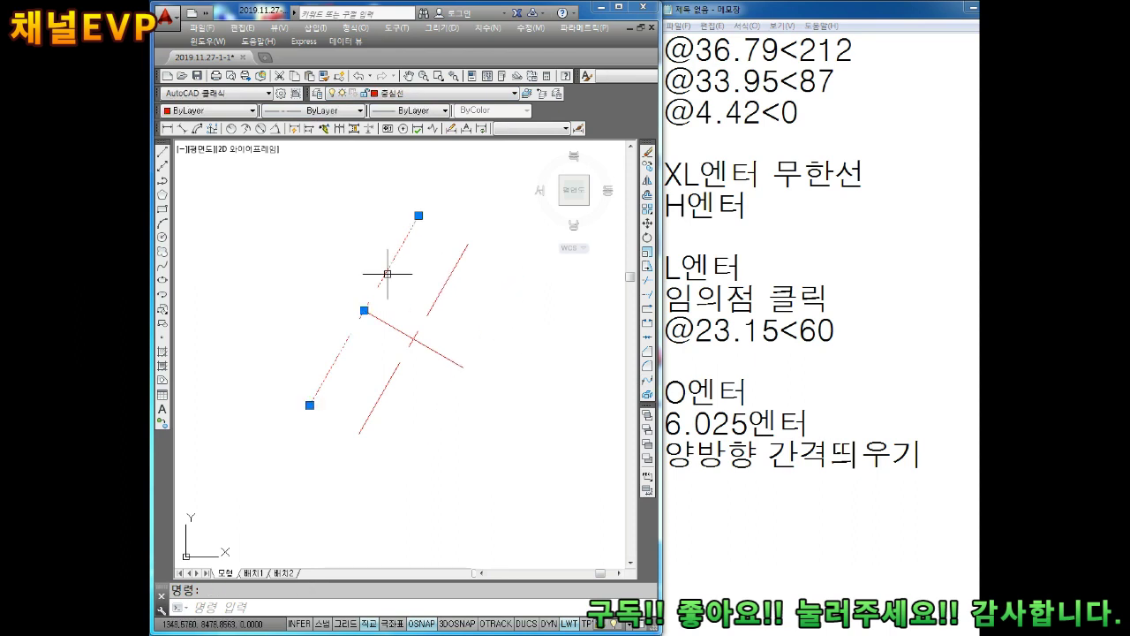
pyautogui.press('Delete')
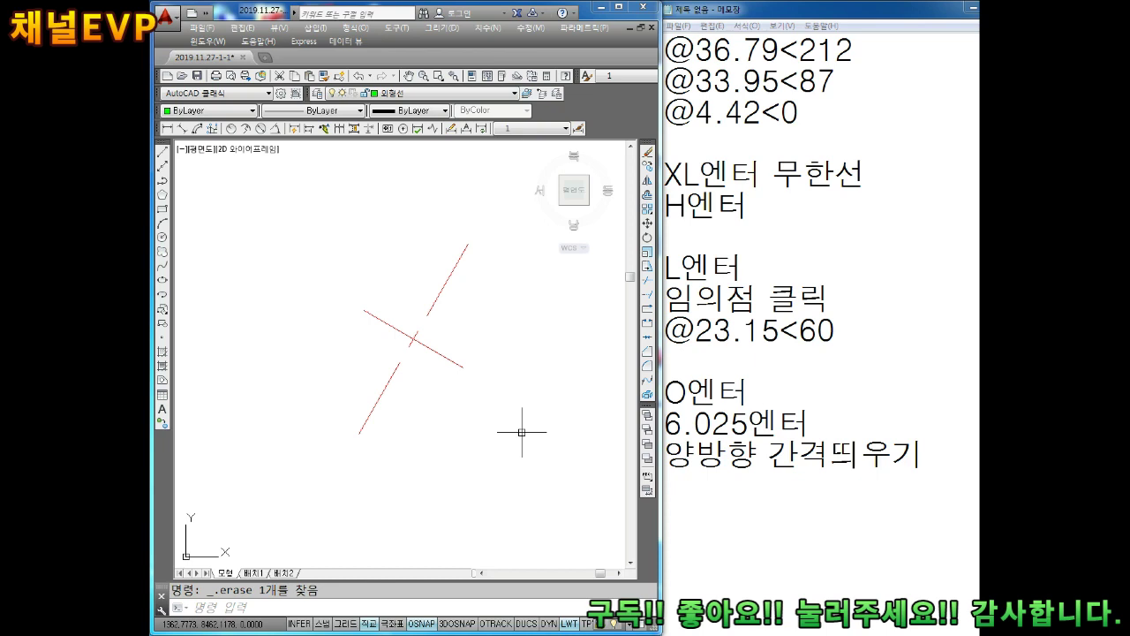
# Cancel the started circle and switch to the Notepad notes
pyautogui.write('c')
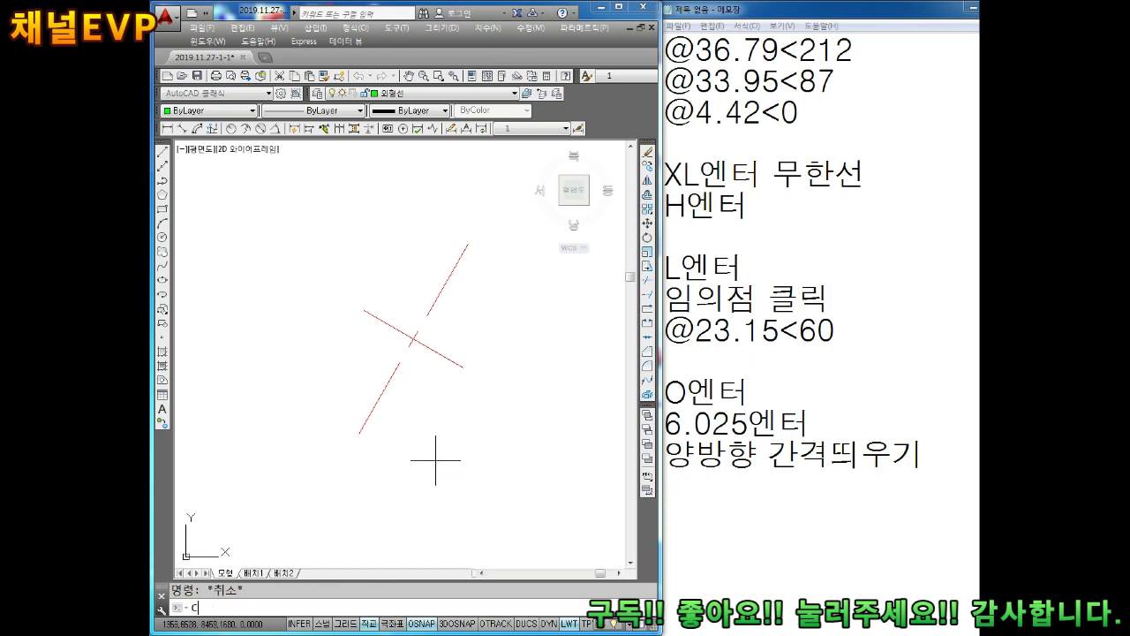
pyautogui.press('Return')
pyautogui.press('Escape')
pyautogui.click(696, 509)
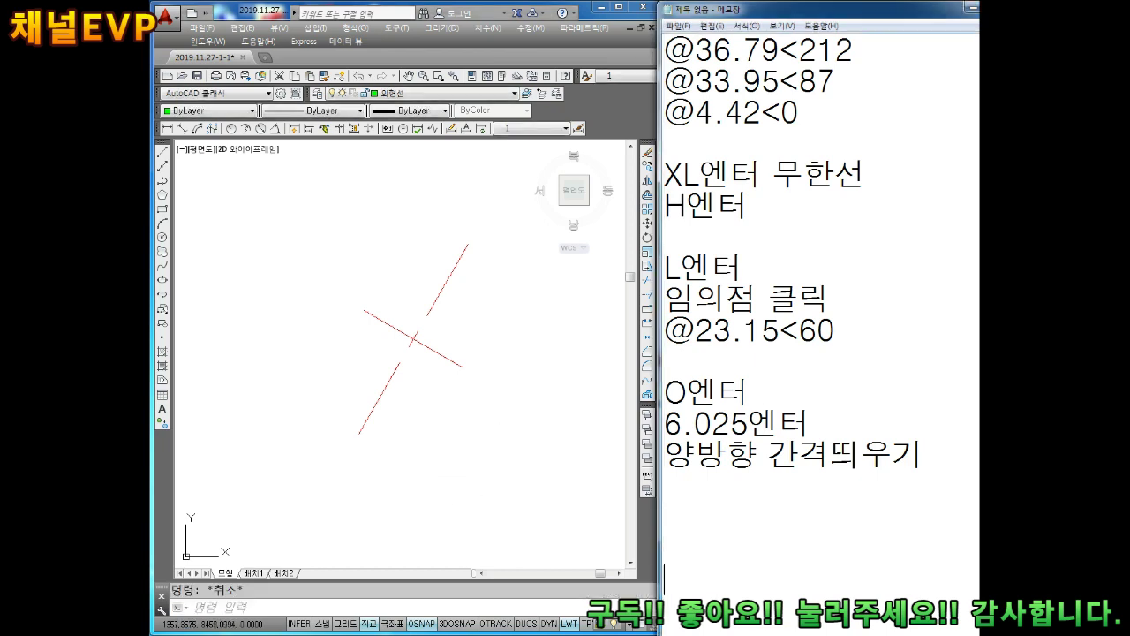
# Write the notes 'C엔터', '끝점 클릭' and '0.4엔터', then return to the drawing
pyautogui.press('Return')
pyautogui.press('Return')
pyautogui.press('Return')
pyautogui.press('Return')
pyautogui.write('C')
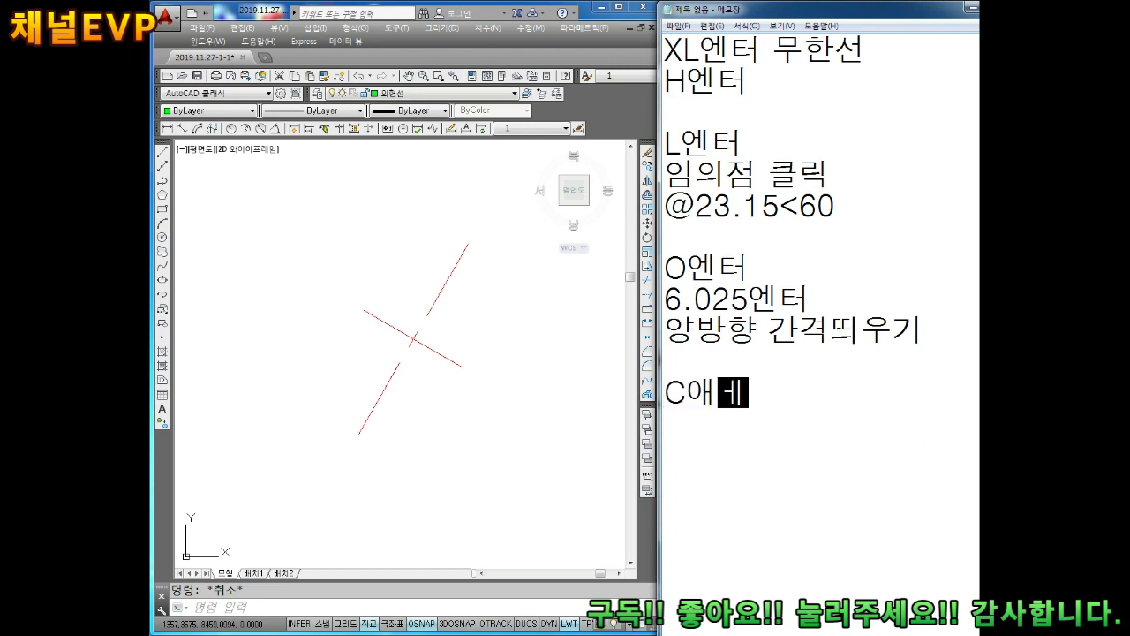
pyautogui.write('엔터')
pyautogui.press('Return')
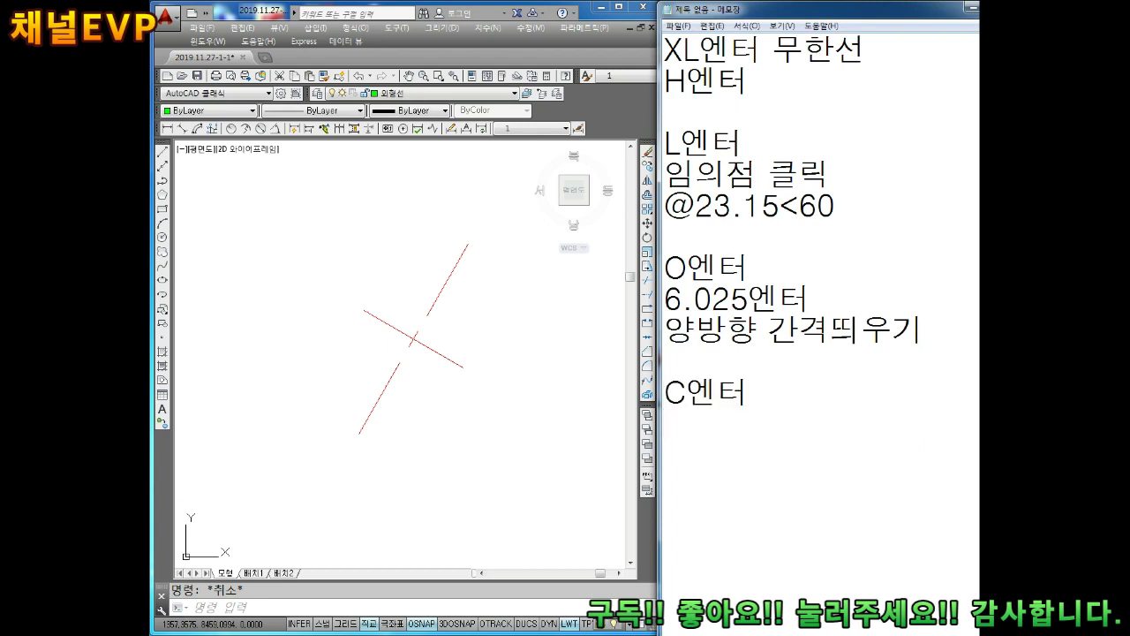
pyautogui.write('0.')
pyautogui.press('BackSpace')
pyautogui.press('BackSpace')
pyautogui.write('W')
pyautogui.press('BackSpace')
pyautogui.write('끝점 ')
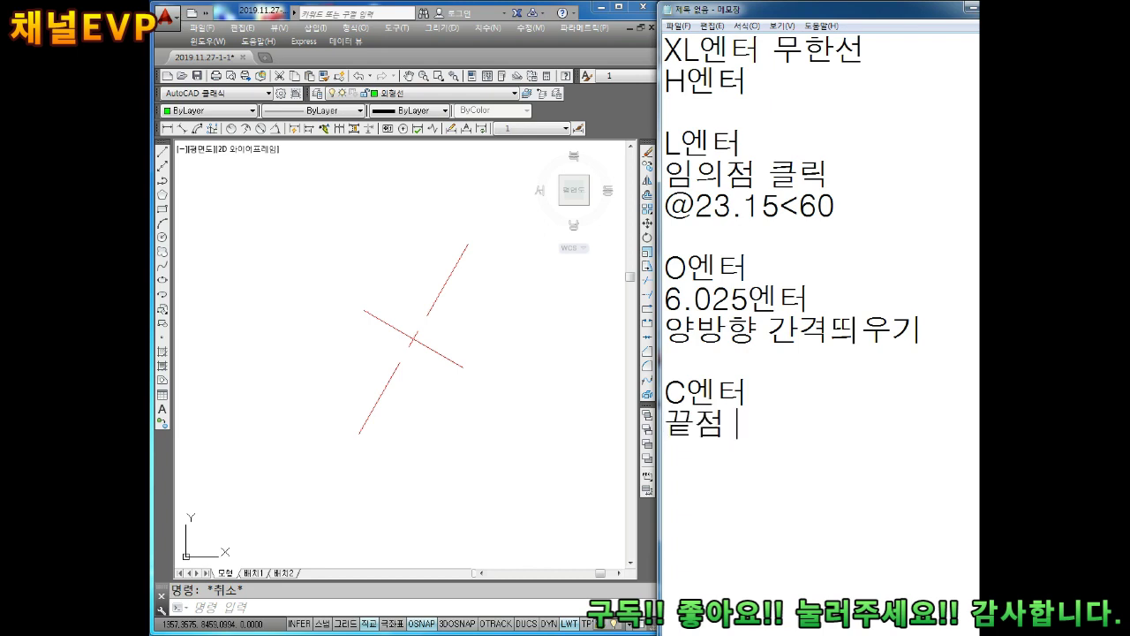
pyautogui.write('클릭')
pyautogui.press('Return')
pyautogui.write('0.4')
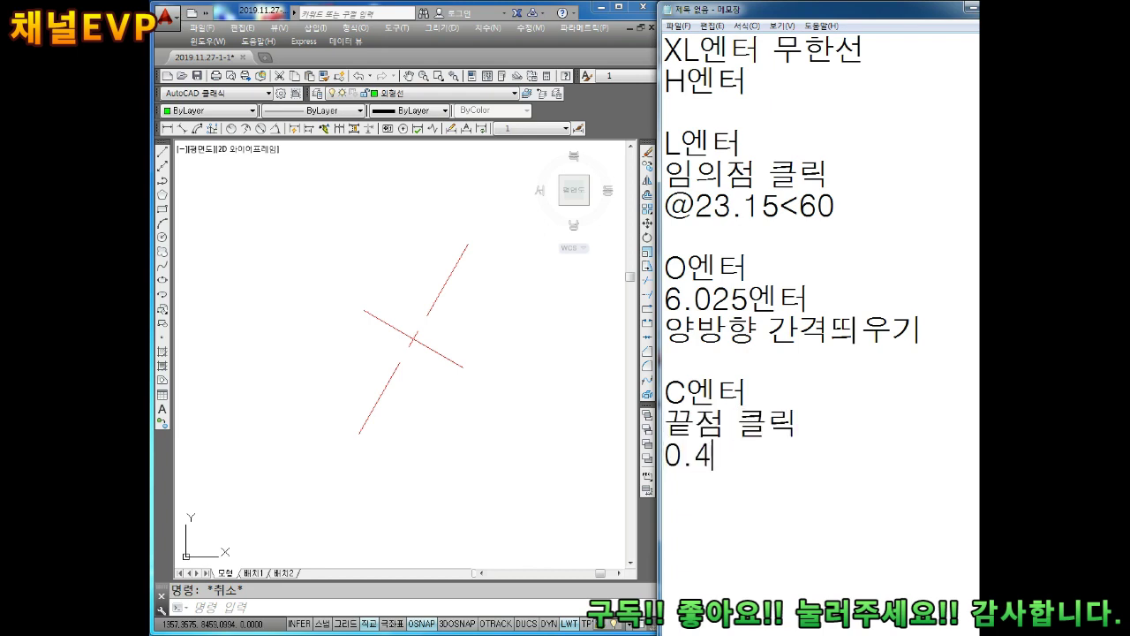
pyautogui.write('엔터')
pyautogui.press('Return')
pyautogui.press('Return')
pyautogui.click(415, 459)
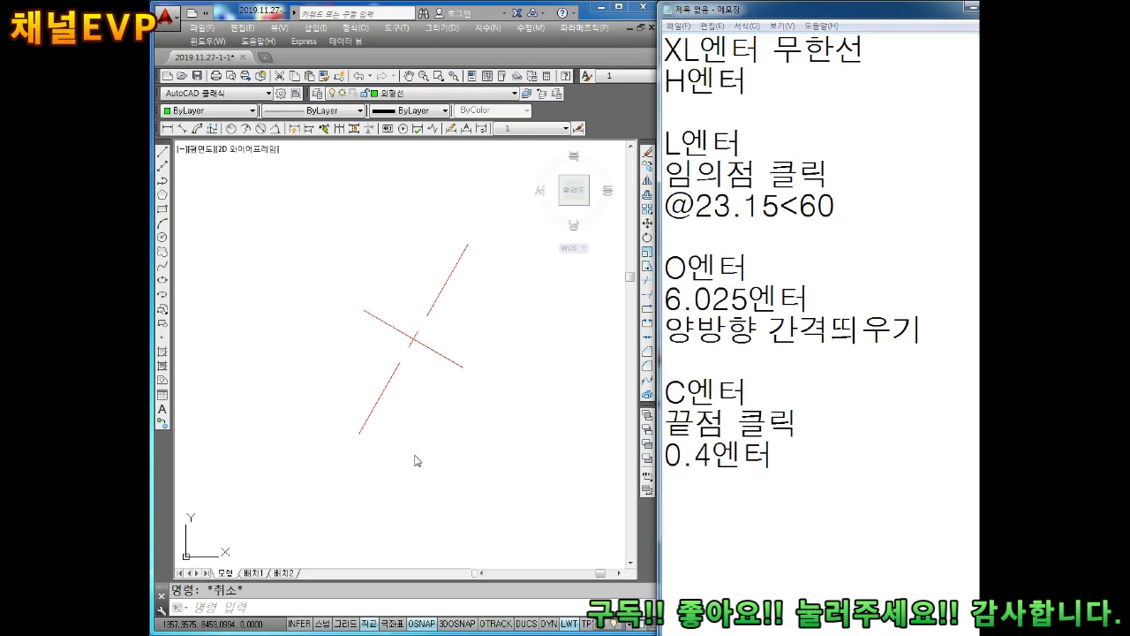
pyautogui.moveTo(444, 384); pyautogui.dragTo(463, 371, button='middle')
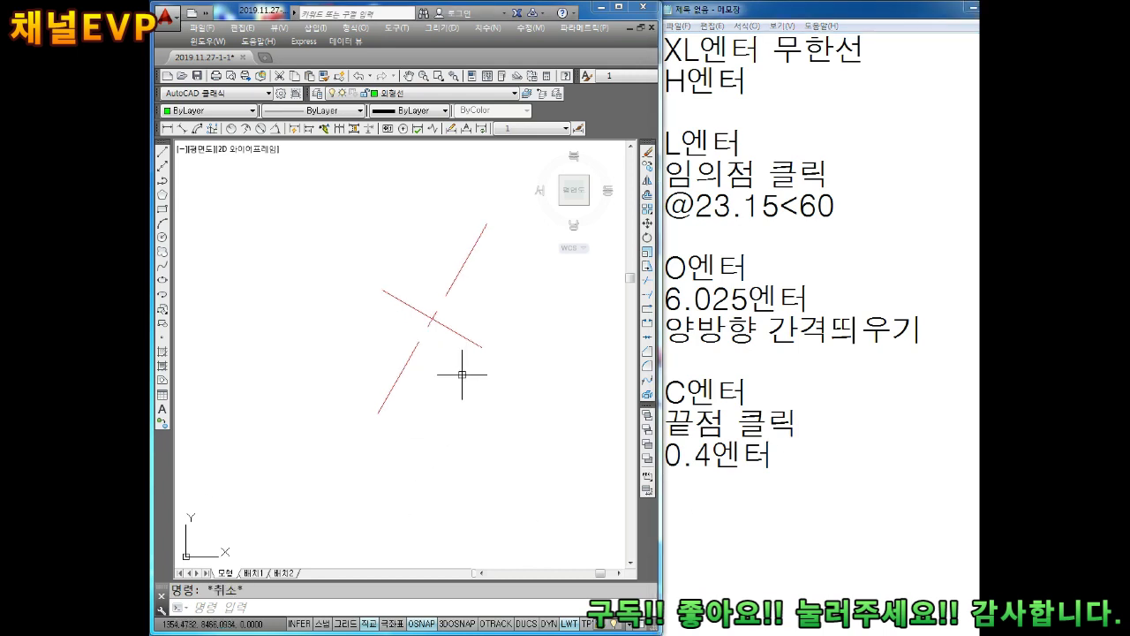
# Draw a 0.4-radius circle centred on the slanted centre line's lower endpoint
pyautogui.write('c')
pyautogui.press('Return')
pyautogui.press('Escape')
pyautogui.write('c')
pyautogui.press('Return')
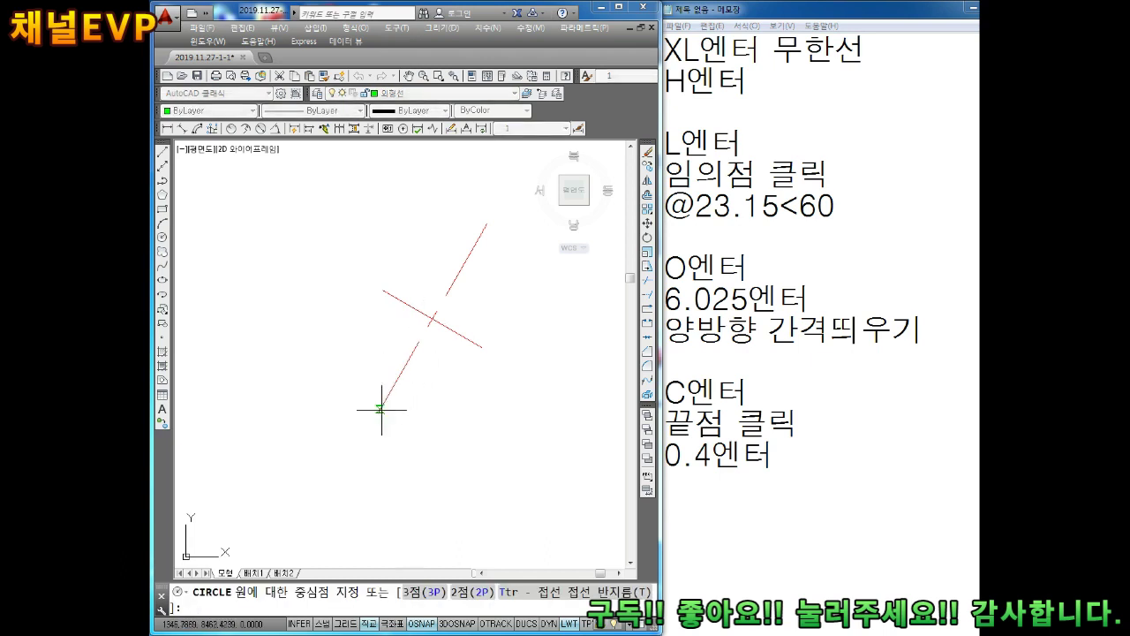
pyautogui.click(378, 413)
pyautogui.write('0.4')
pyautogui.press('Return')
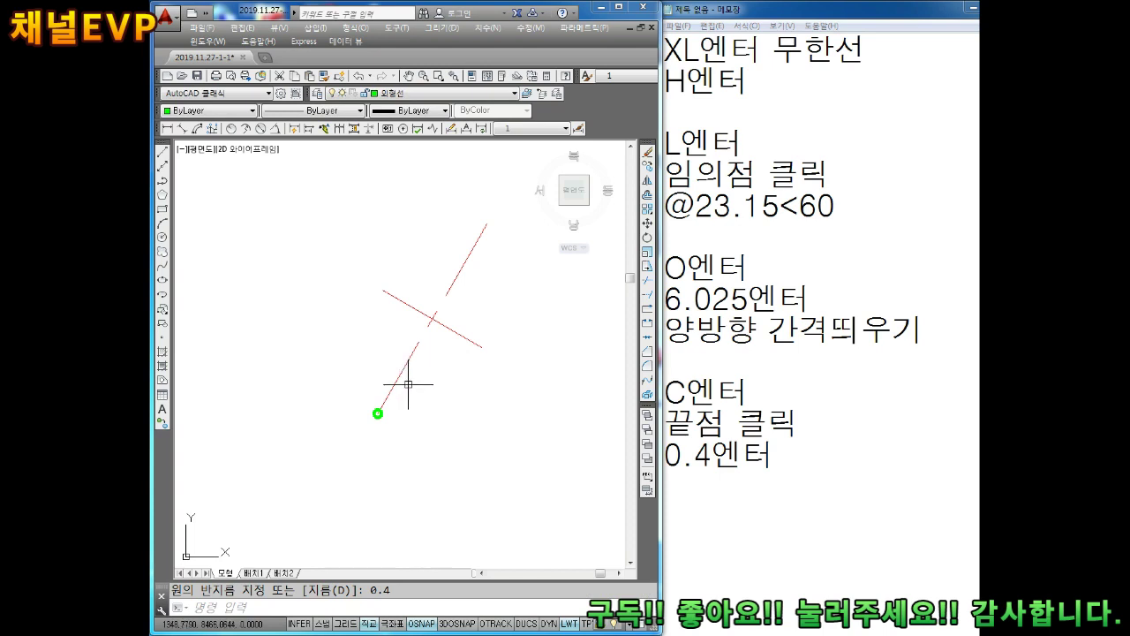
pyautogui.scroll(1, 392, 386)
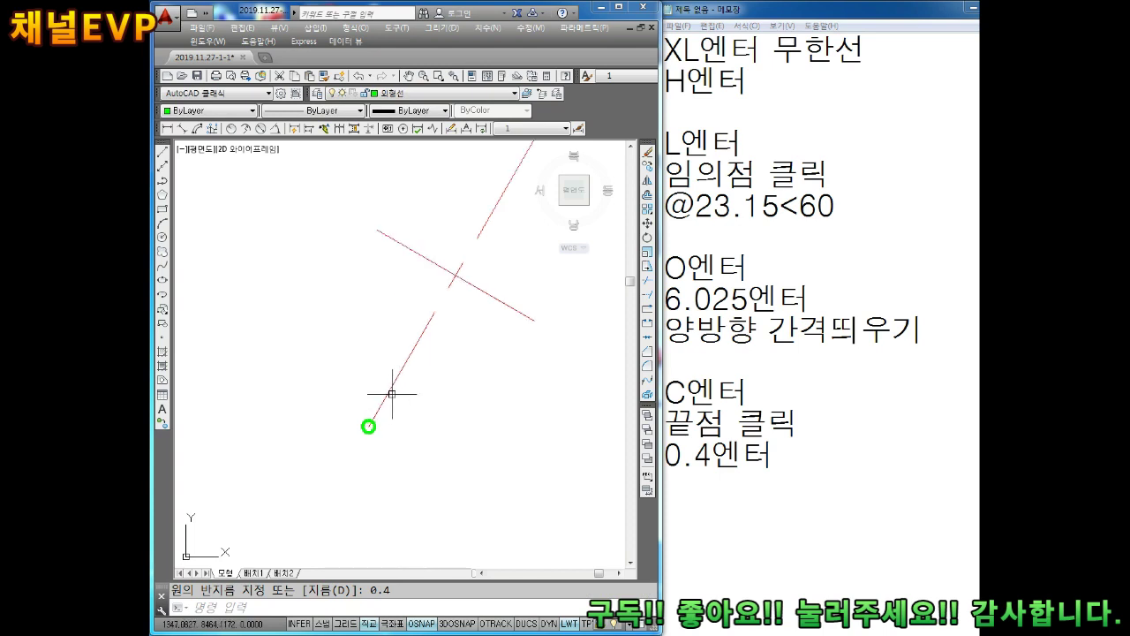
pyautogui.scroll(1, 403, 378)
pyautogui.press('Escape')
pyautogui.click(691, 478)
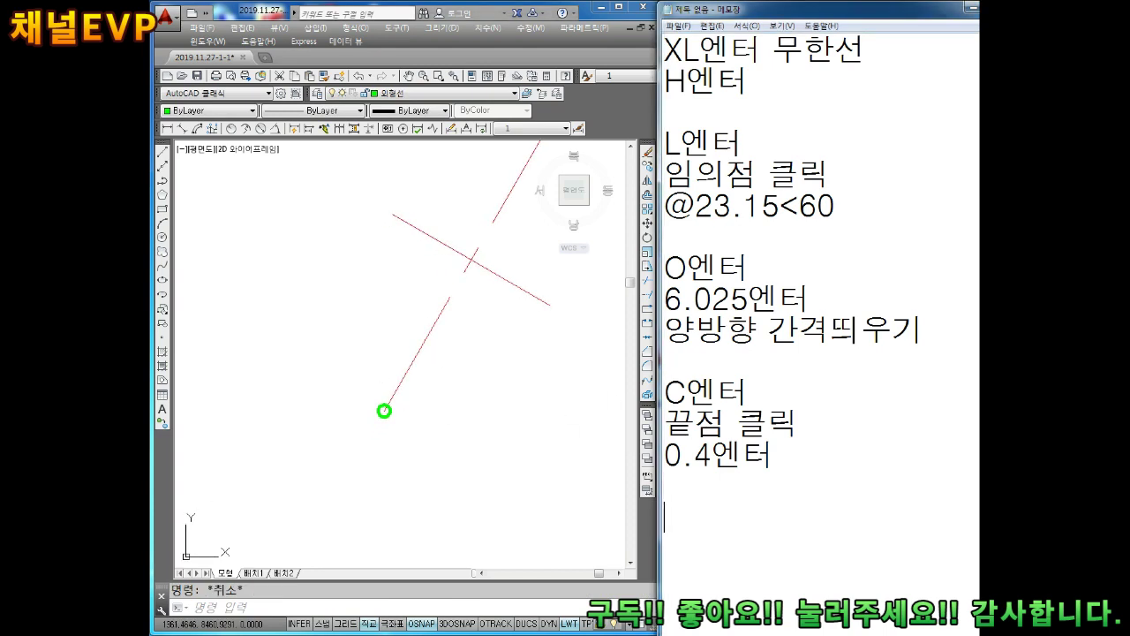
pyautogui.press('Return')
# Note the copy command 'CO엔터', then '원클릭' and '엔터' on new lines
pyautogui.write('CP')
pyautogui.write('엔터')
pyautogui.press('Return')
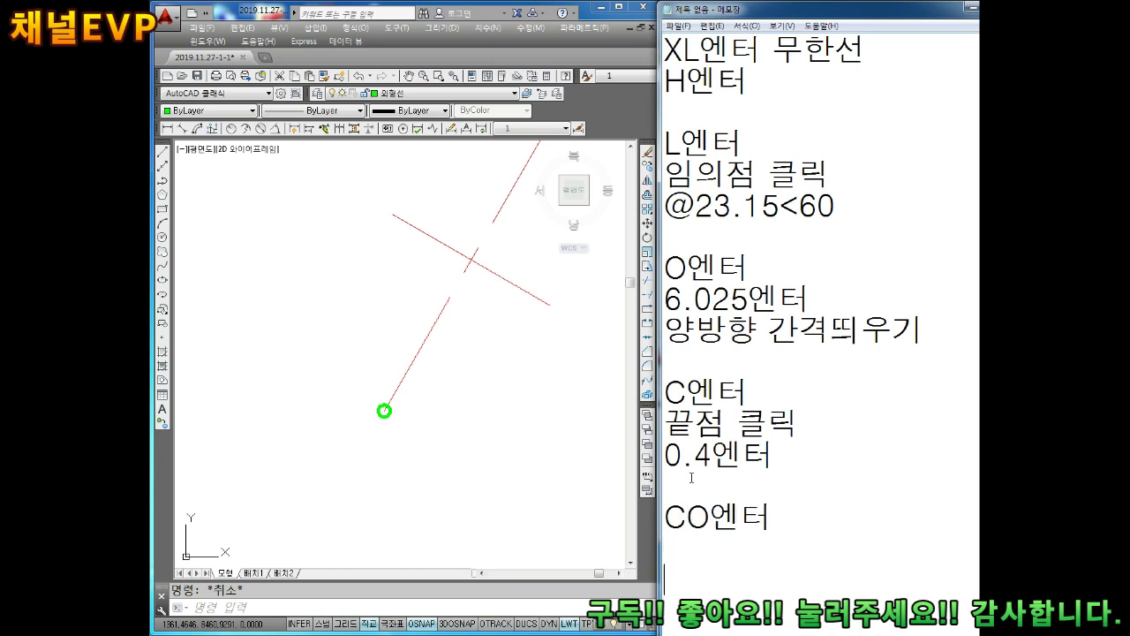
pyautogui.write('원클릭')
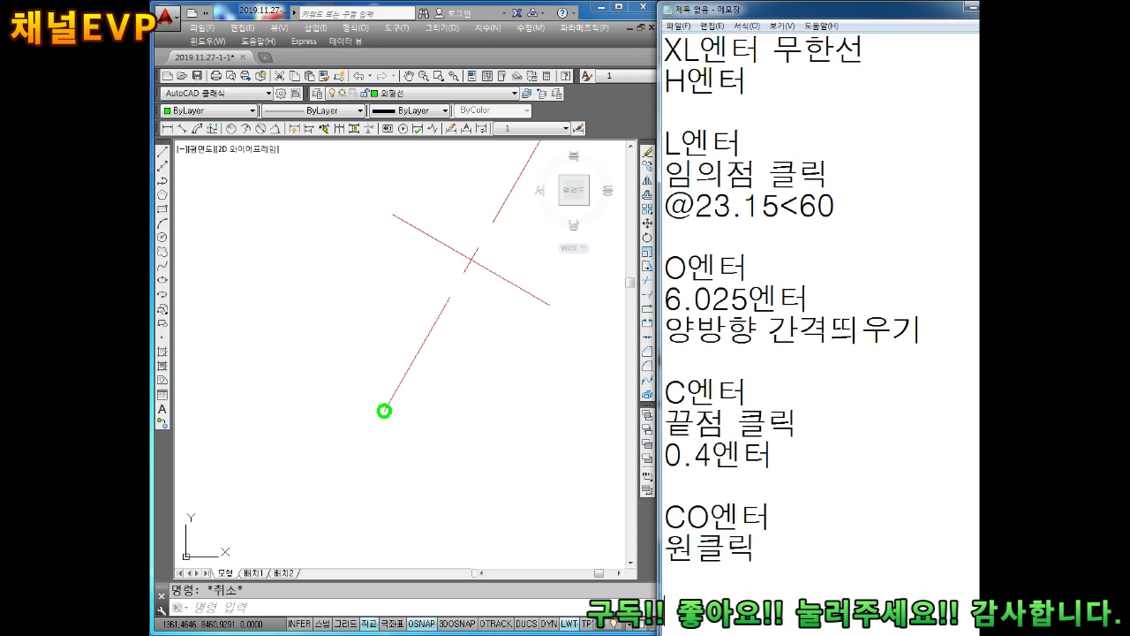
pyautogui.scroll(-1, 822, 353)
pyautogui.write('3')
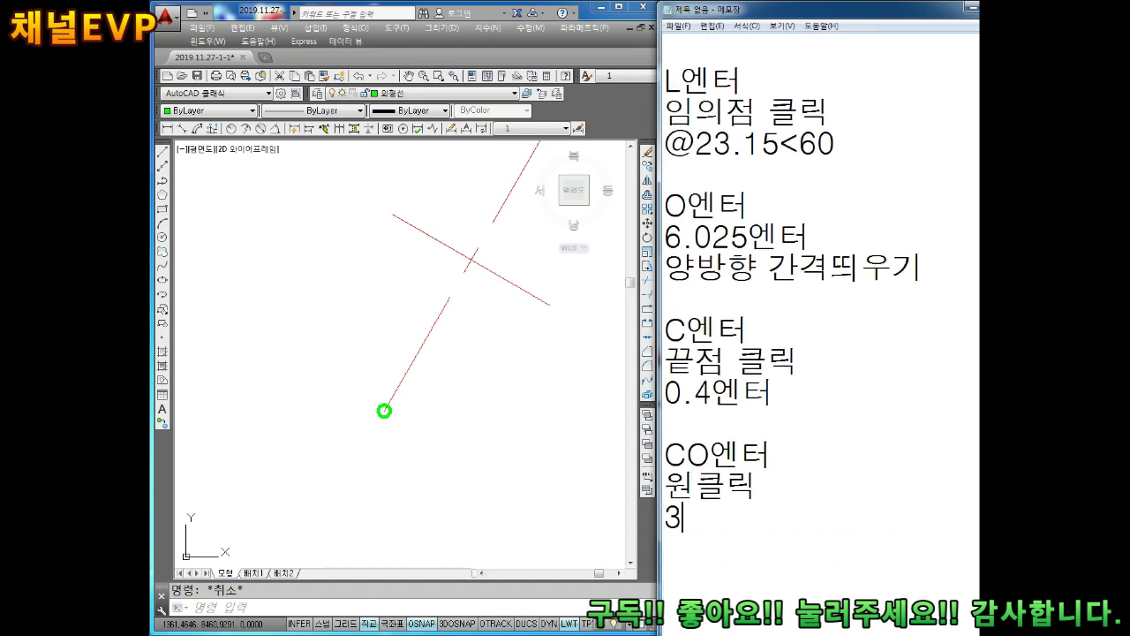
pyautogui.write('개')
pyautogui.press('BackSpace')
pyautogui.write('엔터')
# Add the notes '기준점 클릭' and '복사 이동' below
pyautogui.press('Return')
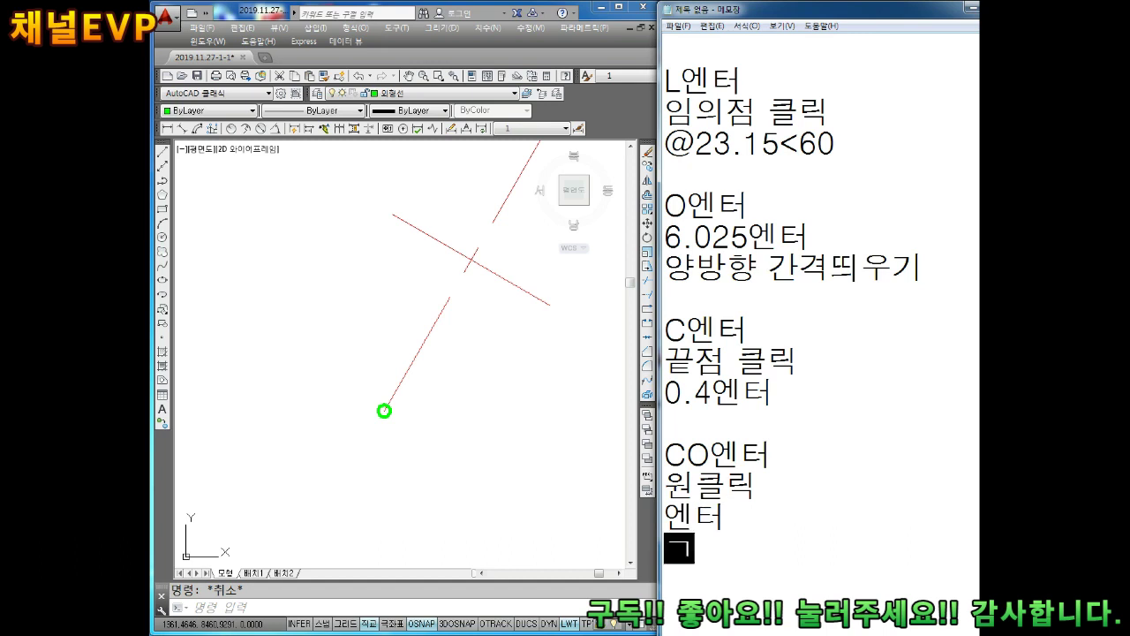
pyautogui.write('기준점 클릭')
pyautogui.scroll(-2, 791, 336)
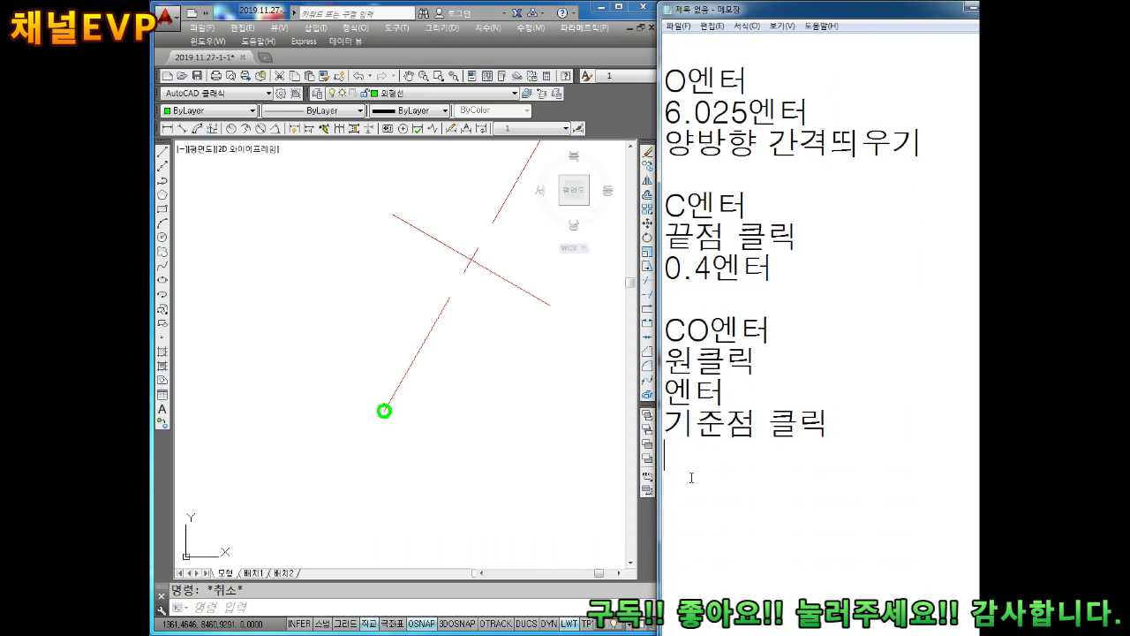
pyautogui.write('복사')
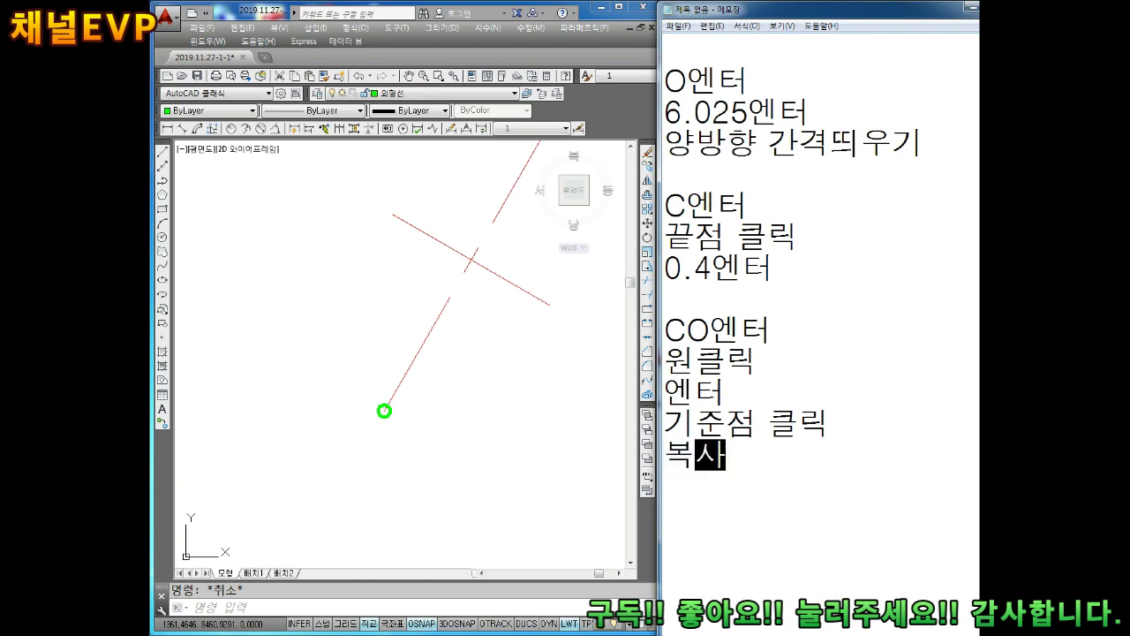
pyautogui.write(' 이동')
pyautogui.press('Return')
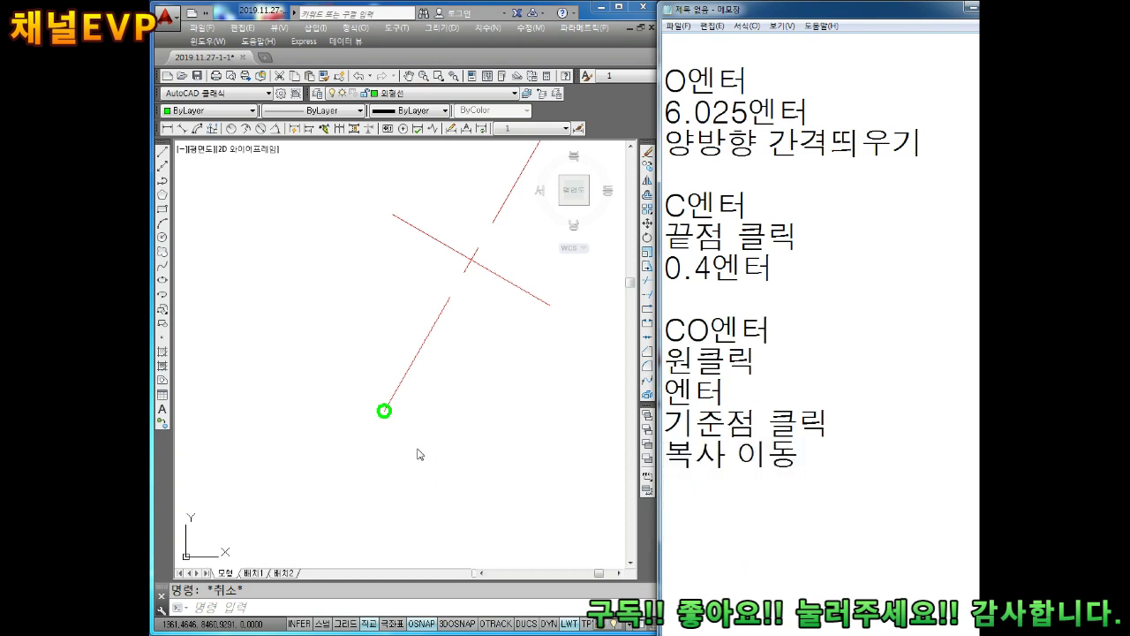
pyautogui.moveTo(465, 411); pyautogui.dragTo(444, 454, button='middle')
# Copy the small green circle using its centre as the base point
pyautogui.write('C')
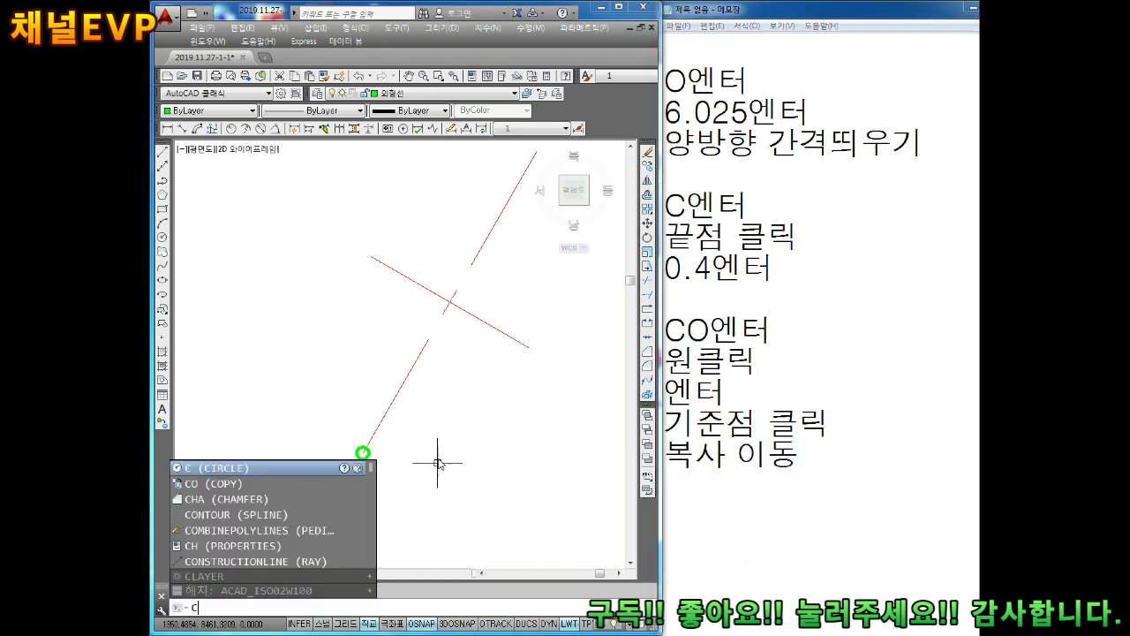
pyautogui.press('Return')
pyautogui.press('Escape')
pyautogui.write('C')
pyautogui.write('O')
pyautogui.press('Return')
pyautogui.scroll(4, 373, 470)
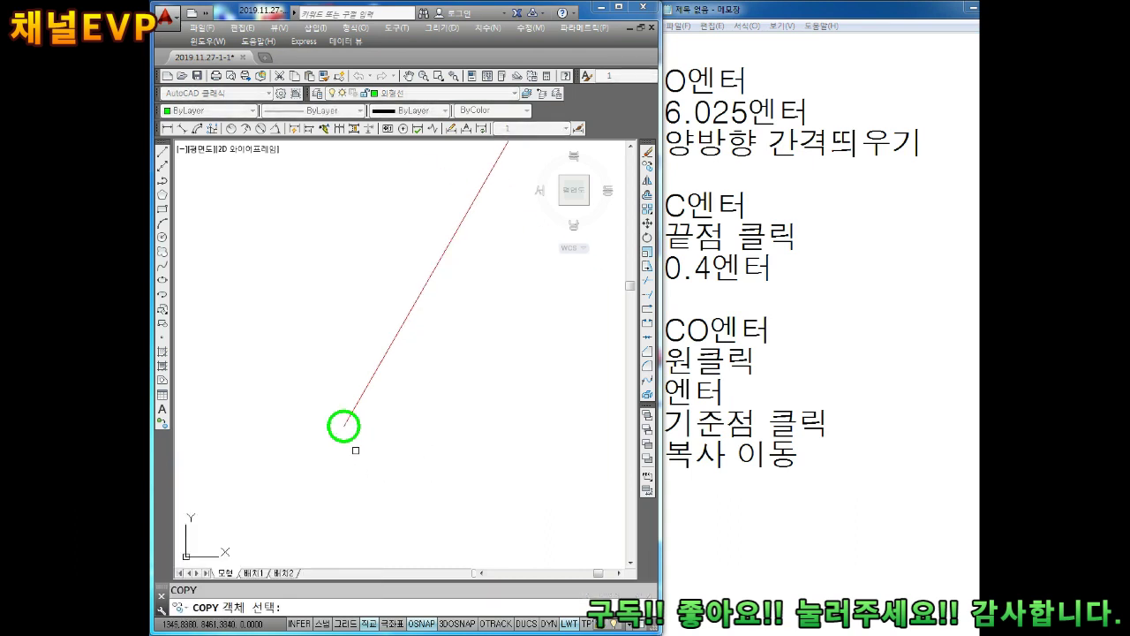
pyautogui.click(350, 439)
pyautogui.press('Return')
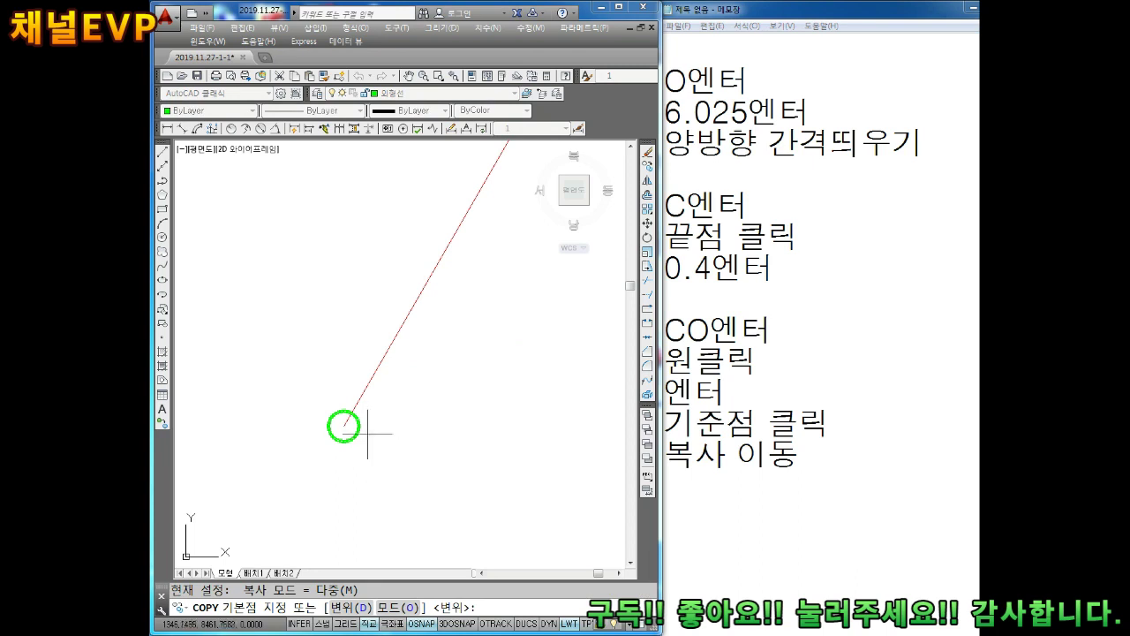
pyautogui.click(344, 425)
# Place circle copies at both ends of the crossing line and the upper line's end
pyautogui.moveTo(397, 295)
pyautogui.mouseDown(button='middle')
pyautogui.moveTo(369, 511)
pyautogui.moveTo(378, 472)
pyautogui.mouseUp(button='middle')
pyautogui.press('F8')
pyautogui.scroll(-2, 378, 472)
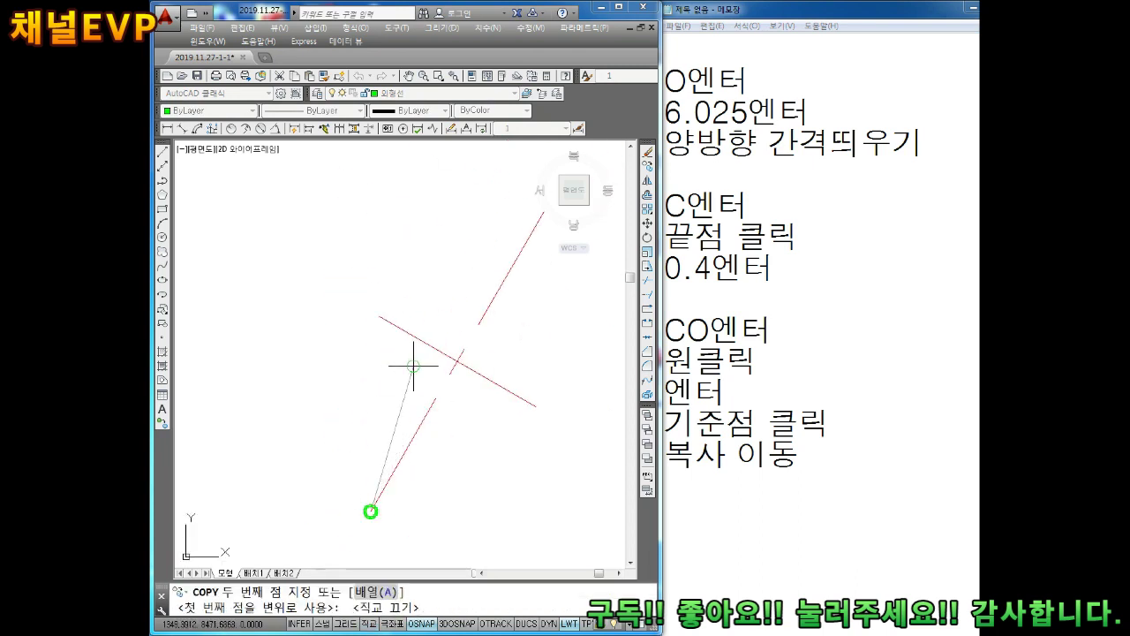
pyautogui.click(385, 320)
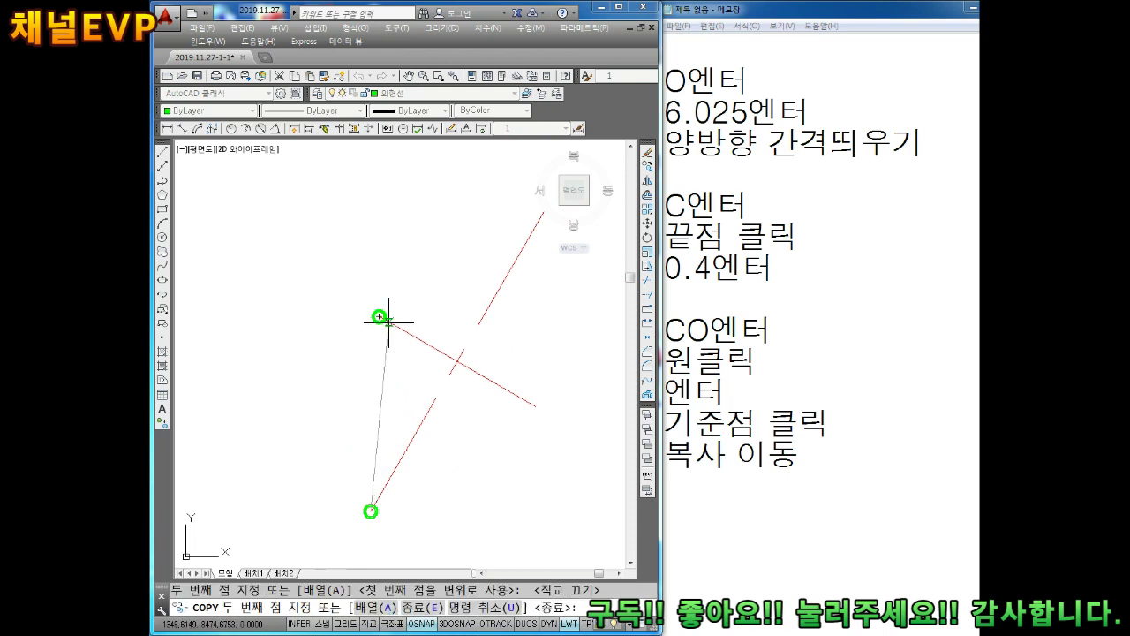
pyautogui.click(535, 406)
pyautogui.moveTo(548, 347); pyautogui.dragTo(496, 412, button='middle')
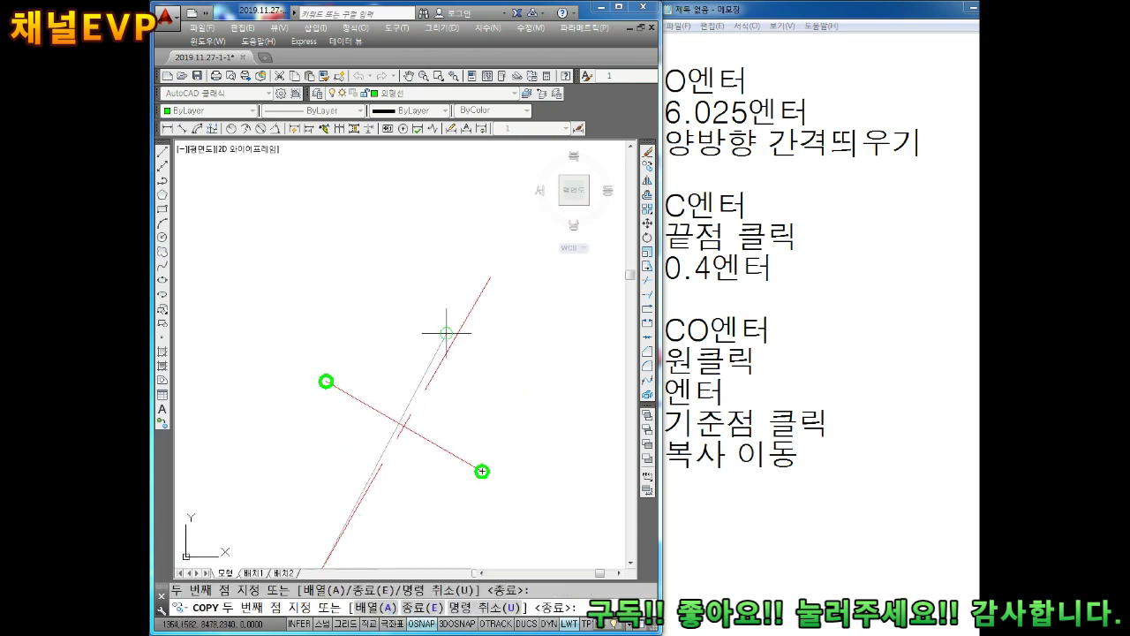
pyautogui.click(490, 276)
pyautogui.press('Escape')
pyautogui.moveTo(516, 341); pyautogui.dragTo(512, 308, button='middle')
pyautogui.scroll(-2, 474, 363)
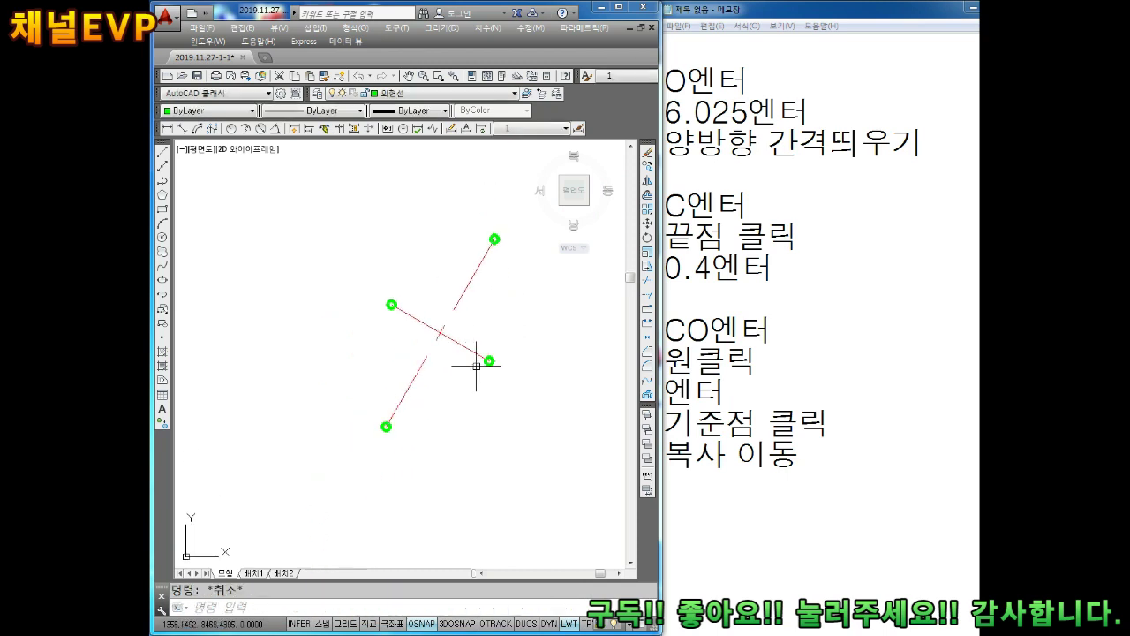
pyautogui.scroll(2, 401, 357)
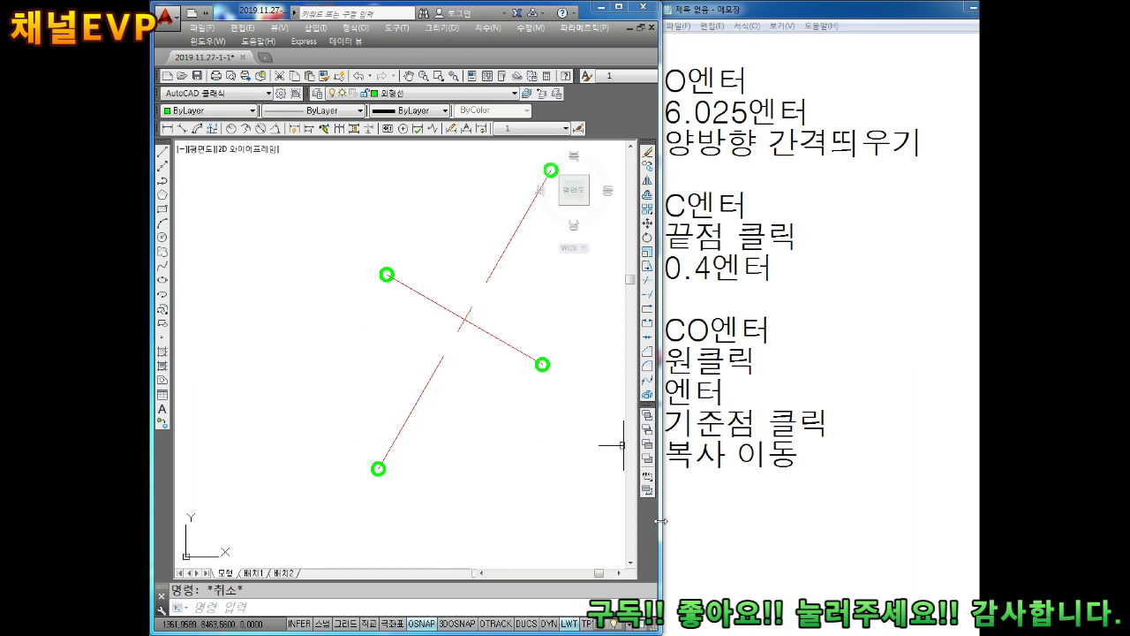
# Write the notes 'L엔터' and '접점(시프트키 누름)' in Notepad
pyautogui.click(683, 503)
pyautogui.write('L엔ㅌ')
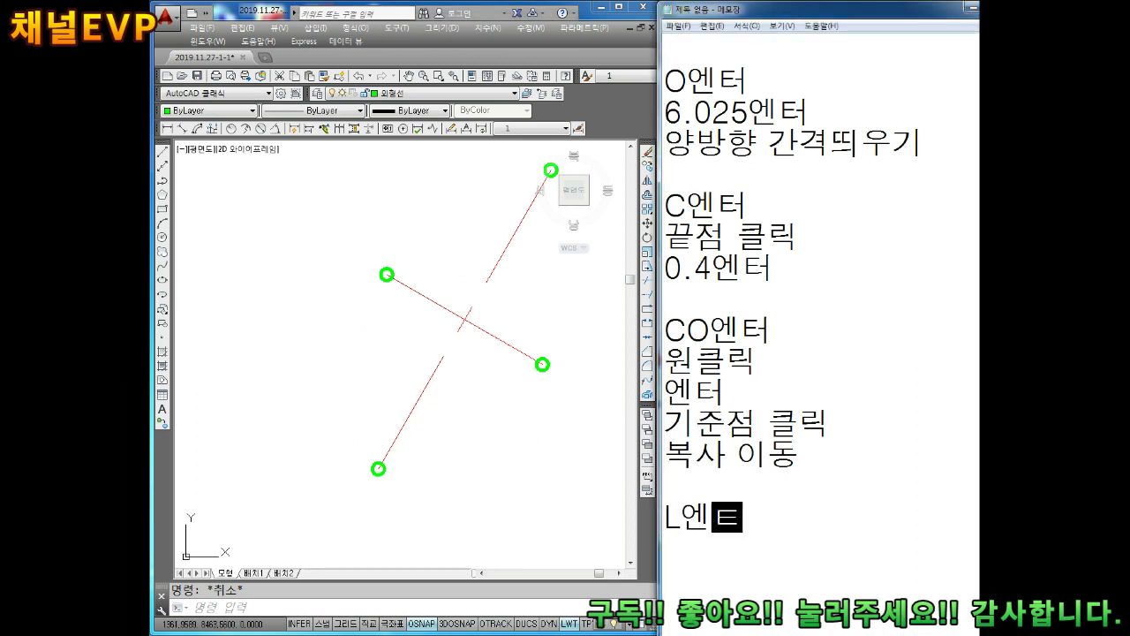
pyautogui.write('터')
pyautogui.press('Return')
pyautogui.press('Return')
pyautogui.press('Return')
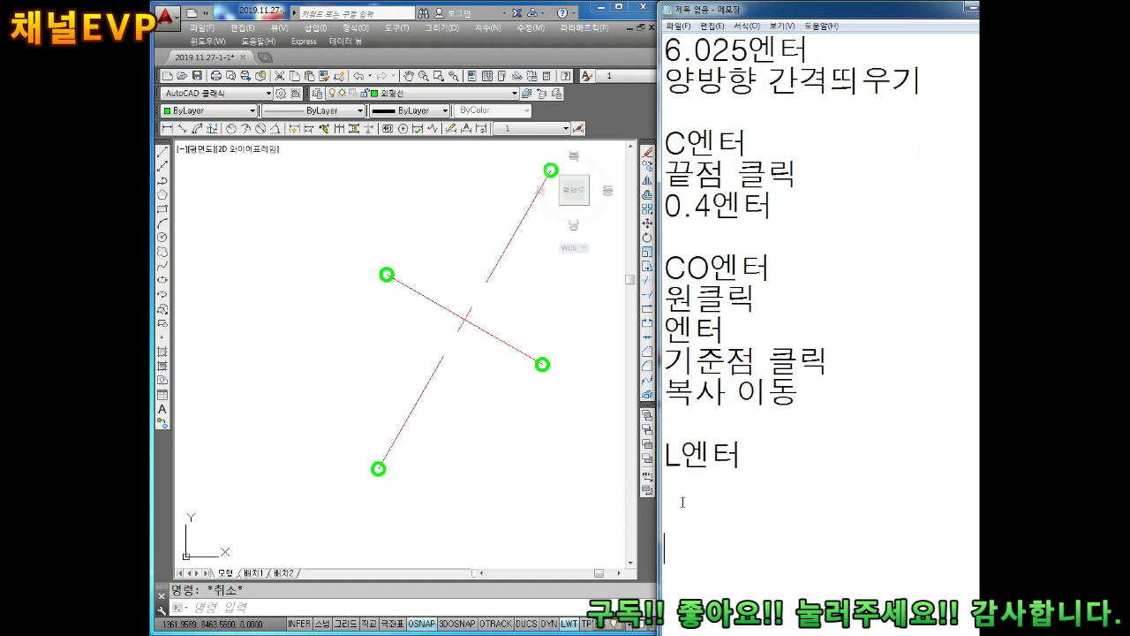
pyautogui.write('접저')
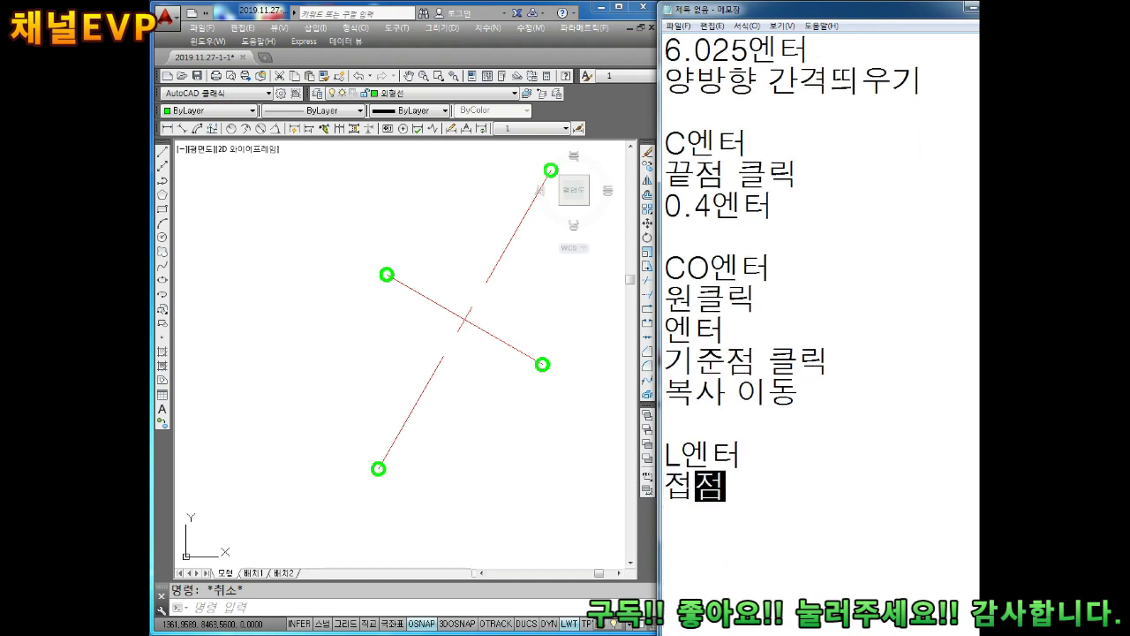
pyautogui.write('(시프티')
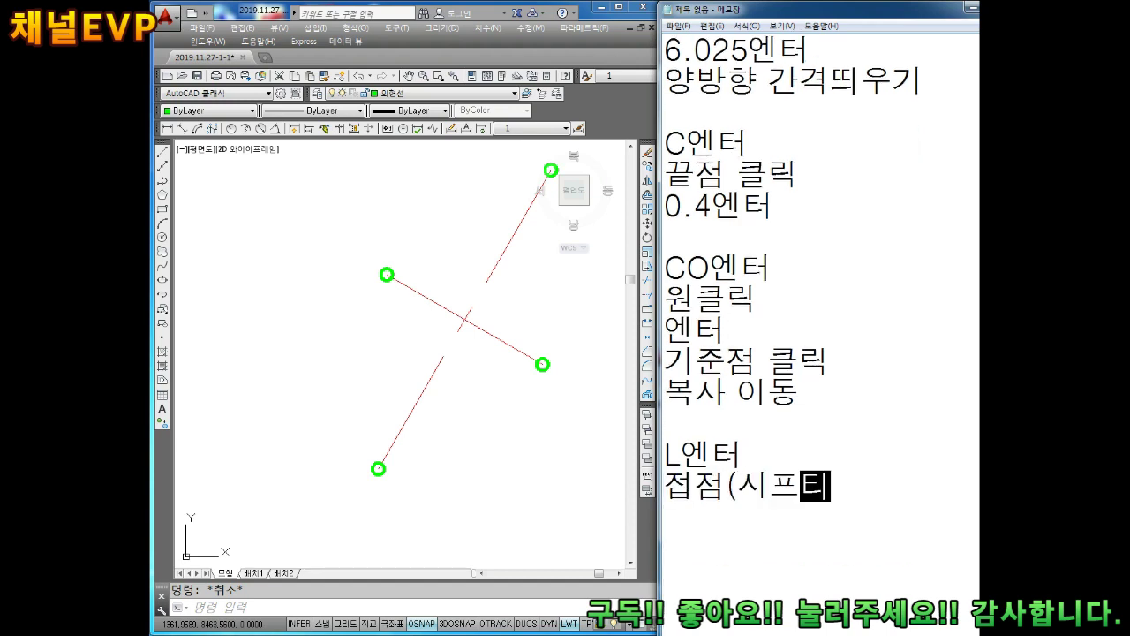
pyautogui.press('BackSpace')
pyautogui.press('BackSpace')
pyautogui.write('트')
pyautogui.write('키 ㄴ누')
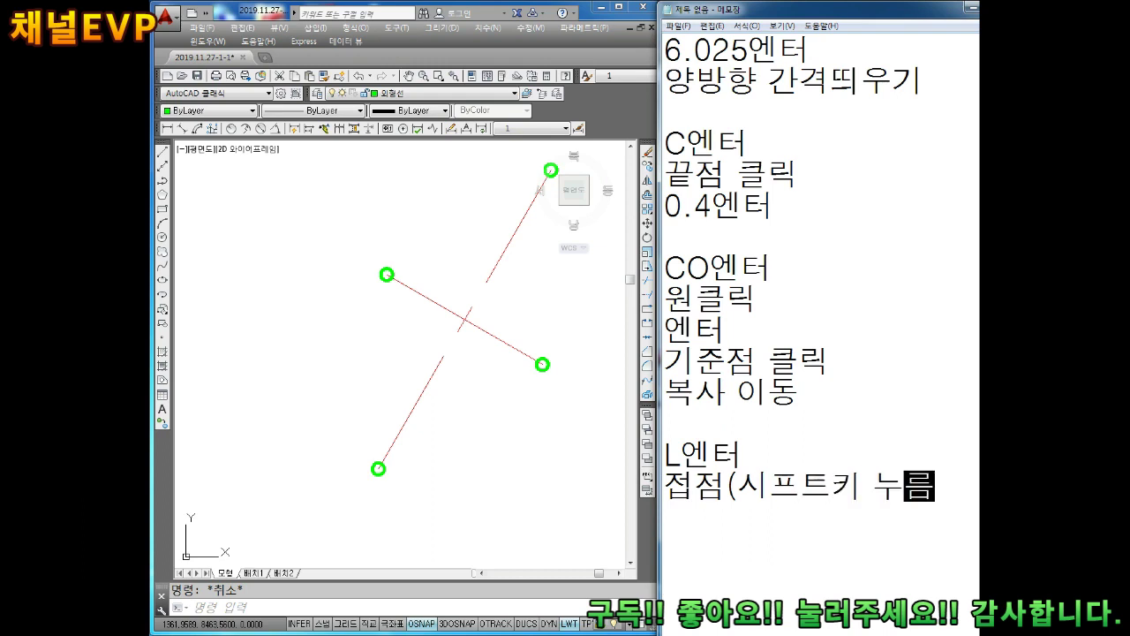
pyautogui.write('름')
pyautogui.scroll(-1, 821, 265)
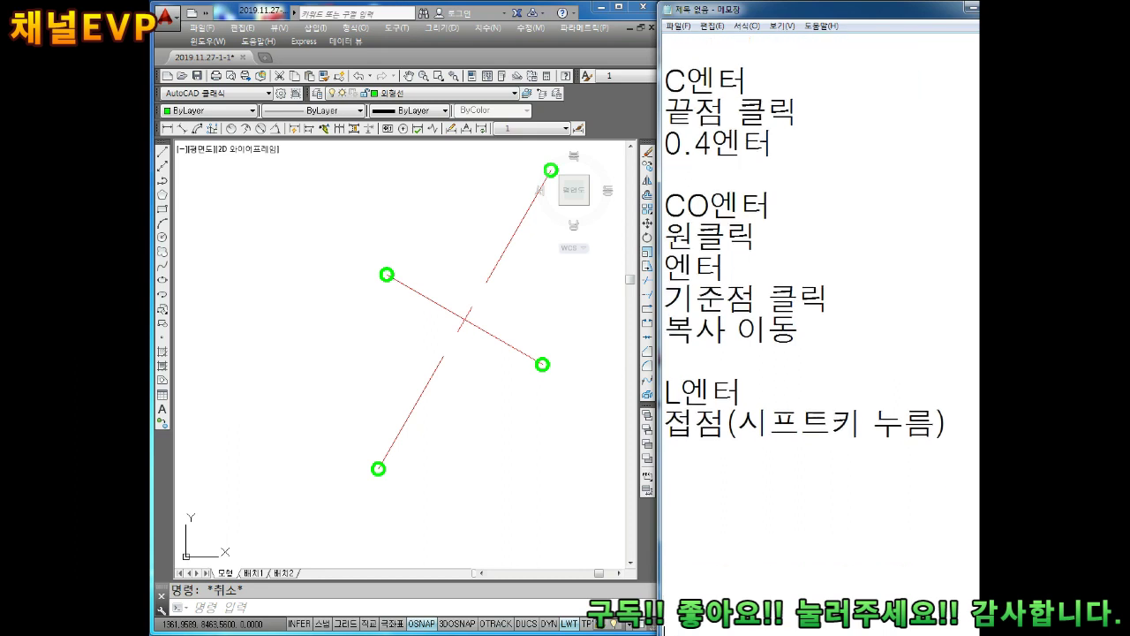
# Start a line tangent to the lower left circle using the Tangent snap
pyautogui.click(419, 390)
pyautogui.write('l')
pyautogui.press('Return')
pyautogui.scroll(2, 374, 396)
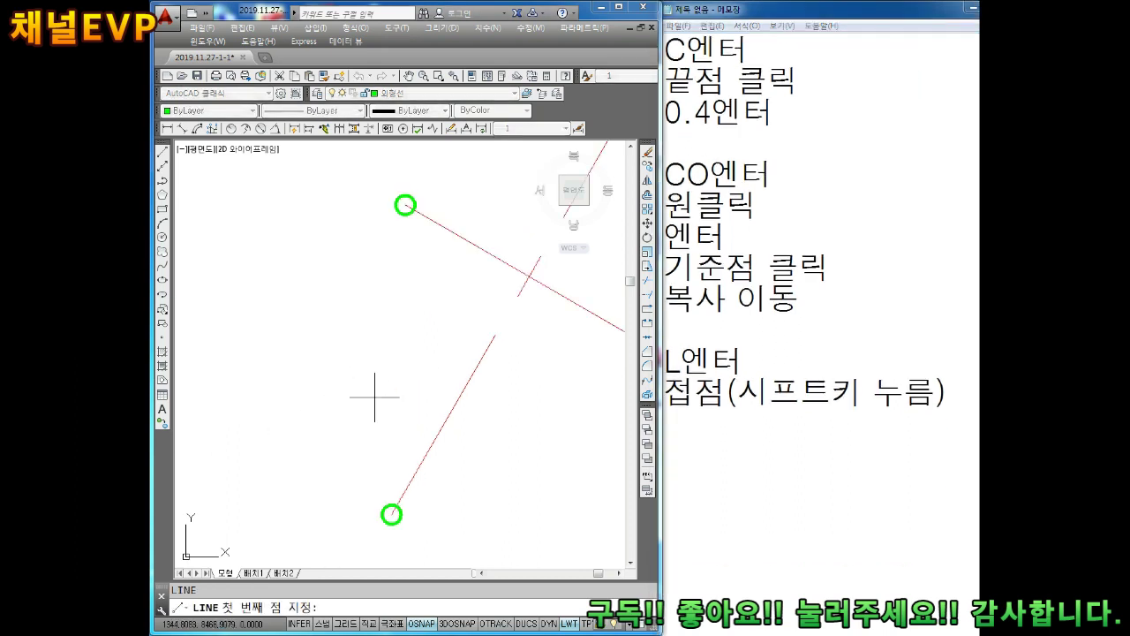
pyautogui.moveTo(374, 397); pyautogui.dragTo(344, 364, button='middle')
pyautogui.keyDown('shift'); pyautogui.rightClick(332, 328); pyautogui.keyUp('shift')
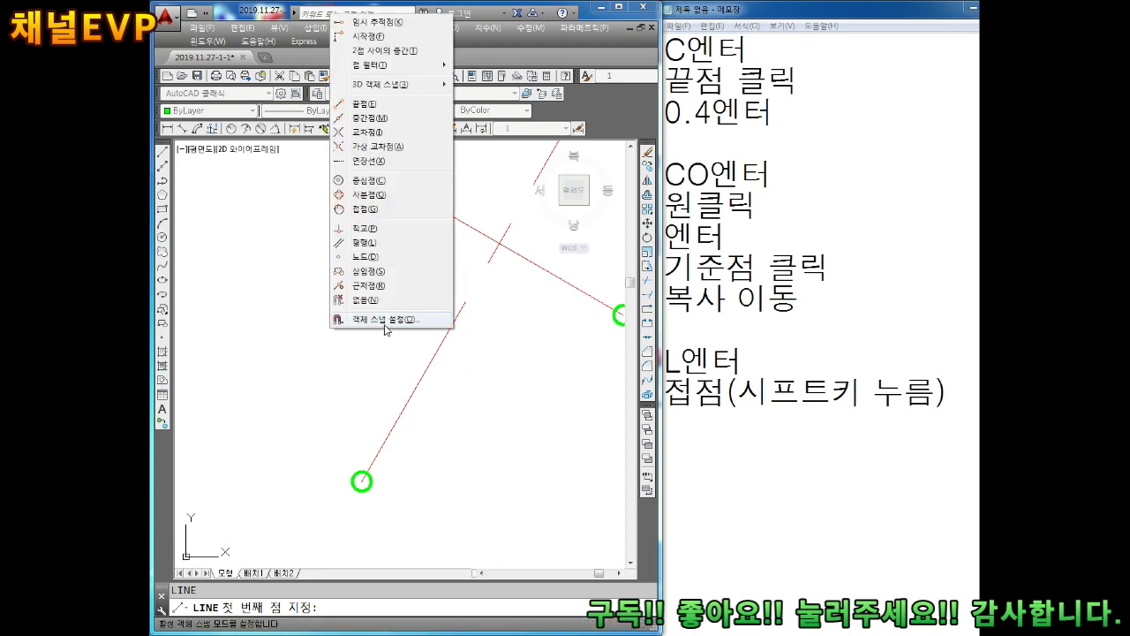
pyautogui.click(366, 209)
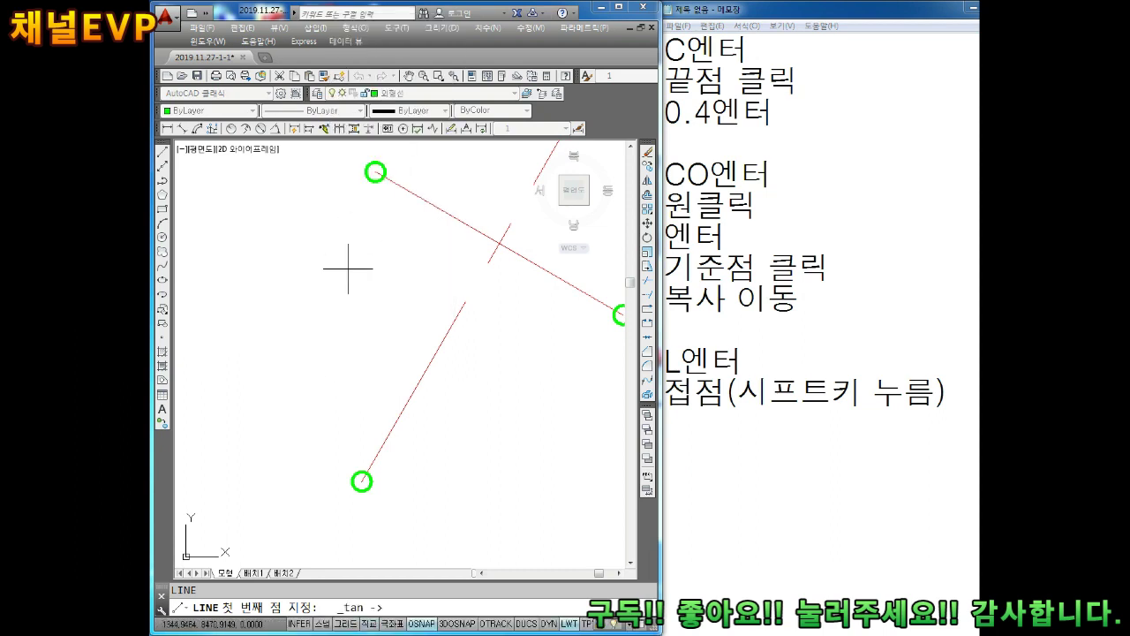
pyautogui.click(350, 475)
# End the line tangent to the upper left circle
pyautogui.moveTo(348, 260); pyautogui.dragTo(365, 330, button='middle')
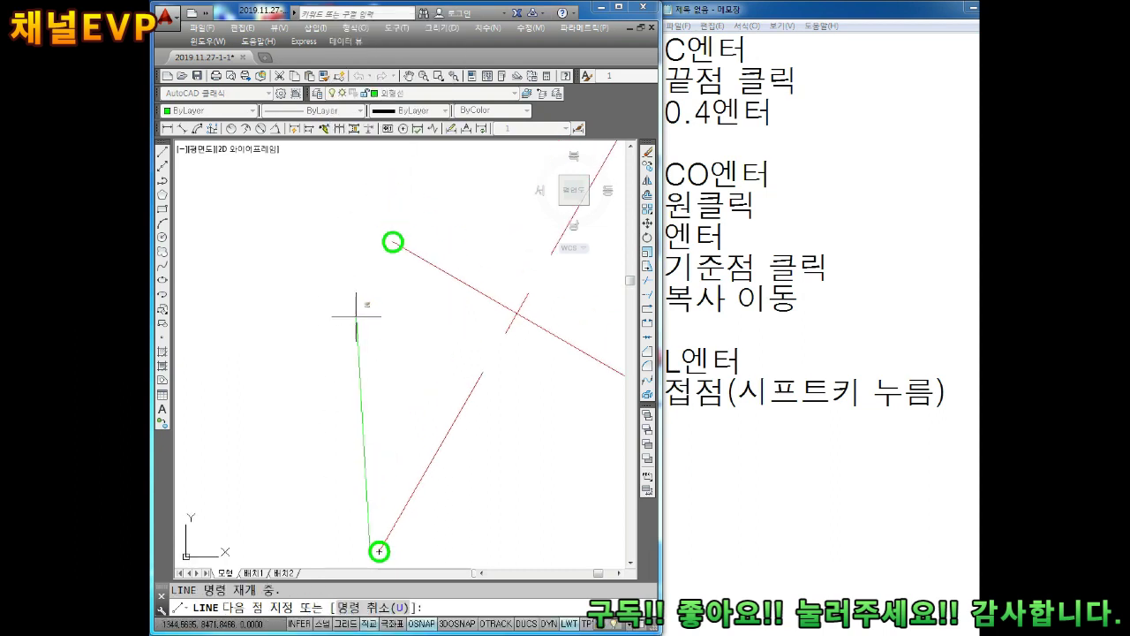
pyautogui.keyDown('shift'); pyautogui.rightClick(336, 240); pyautogui.keyUp('shift')
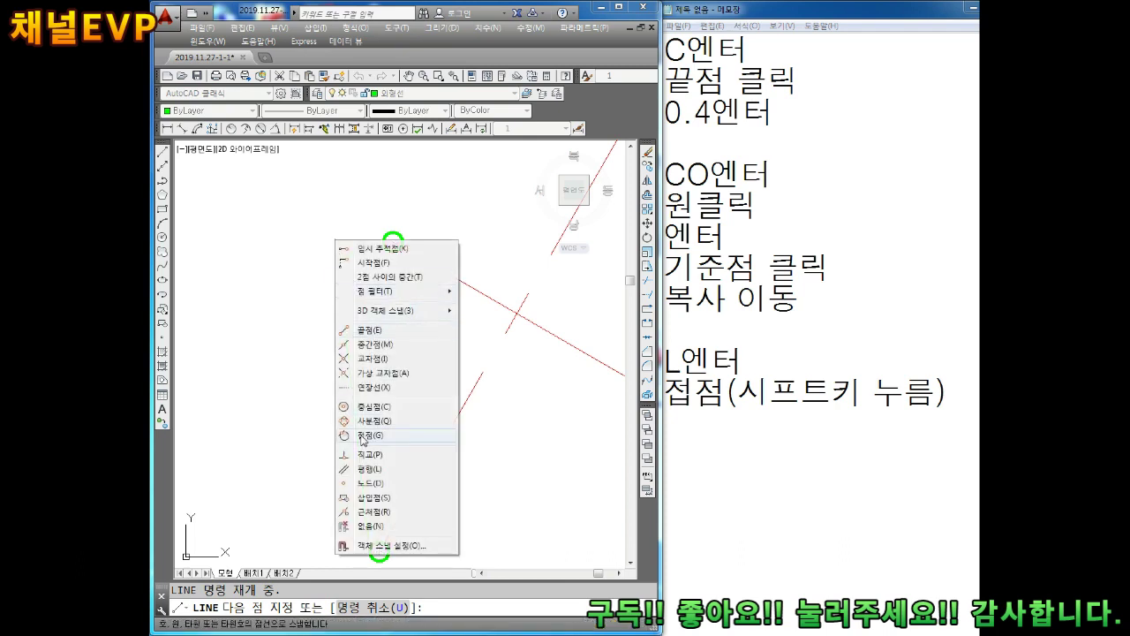
pyautogui.click(363, 435)
pyautogui.click(394, 246)
pyautogui.press('Escape')
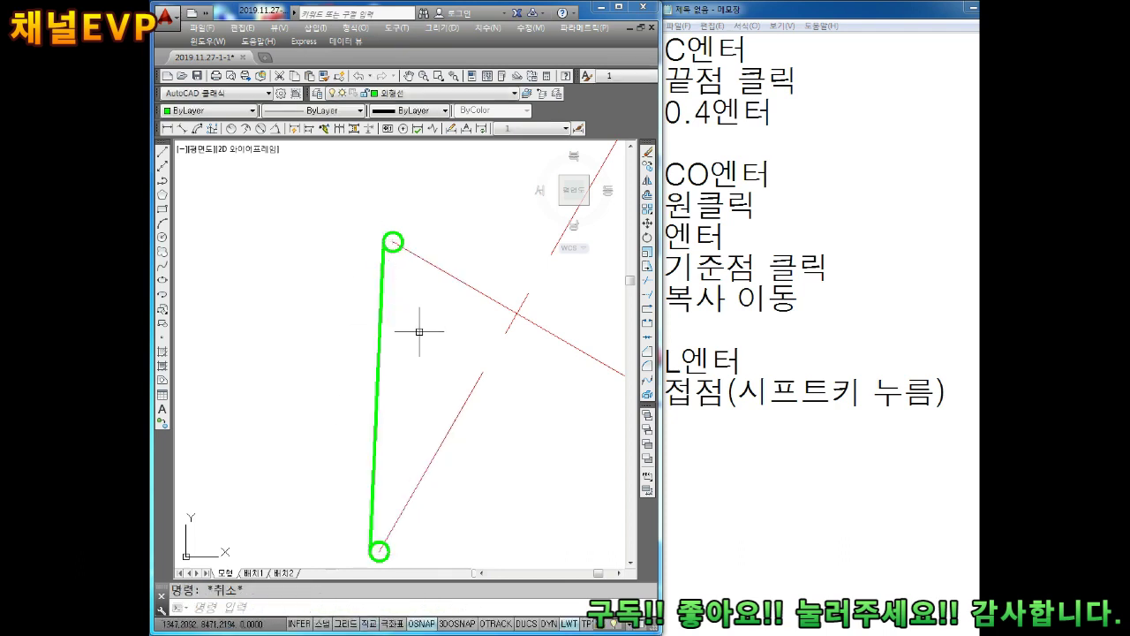
pyautogui.moveTo(456, 374); pyautogui.dragTo(438, 331, button='middle')
pyautogui.scroll(-2, 438, 337)
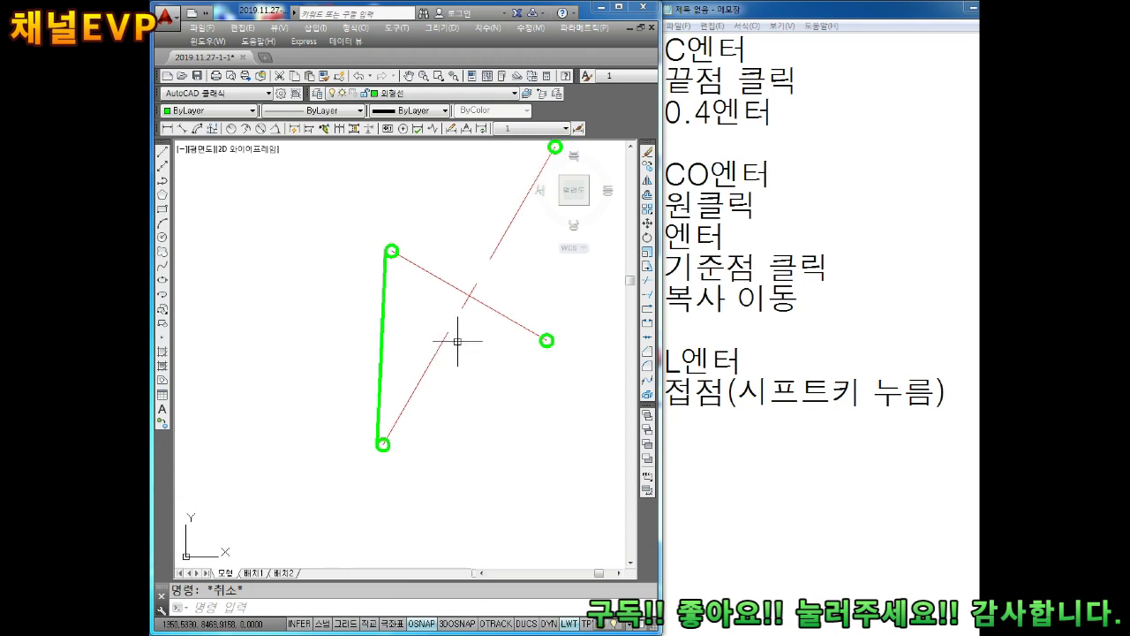
pyautogui.moveTo(498, 353); pyautogui.dragTo(480, 351, button='middle')
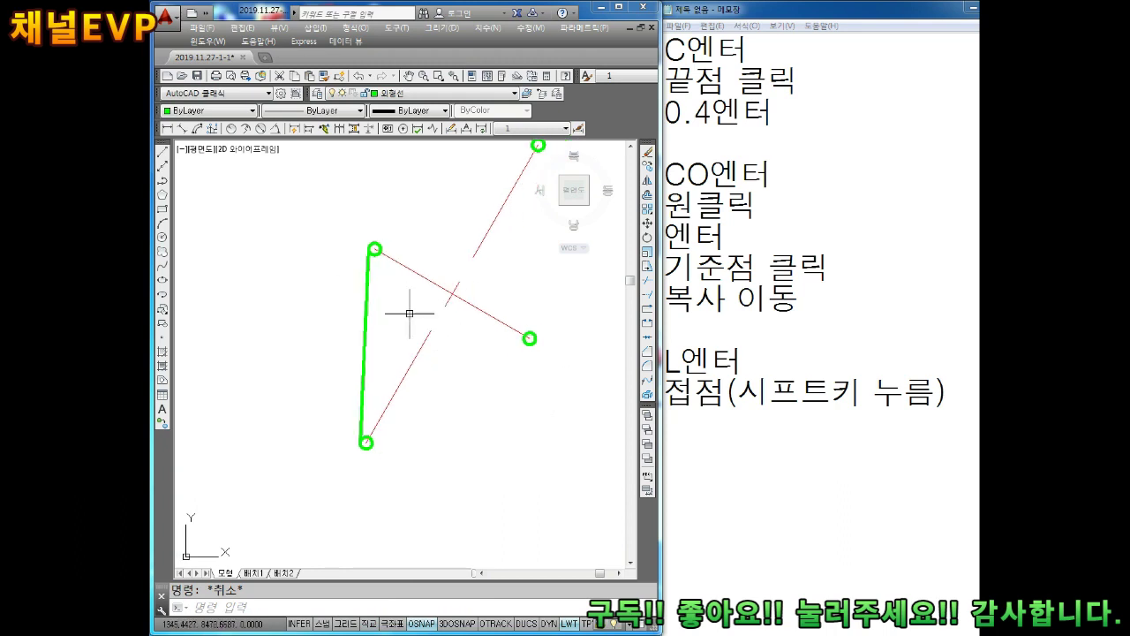
pyautogui.click(679, 434)
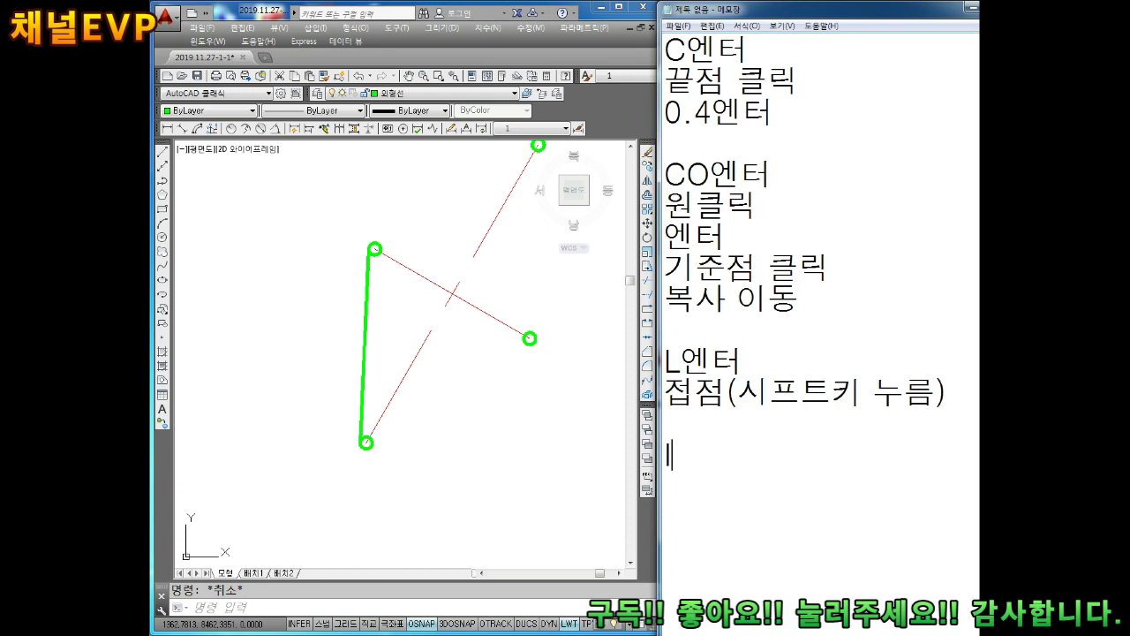
# Write the mirror notes 'MI엔터', '도형클릭' and '엔터' on new lines
pyautogui.write('ㅡ')
pyautogui.press('BackSpace')
pyautogui.press('BackSpace')
pyautogui.write('M')
pyautogui.press('Return')
pyautogui.write('MI엔터')
pyautogui.press('Return')
pyautogui.write('도형ㅋ')
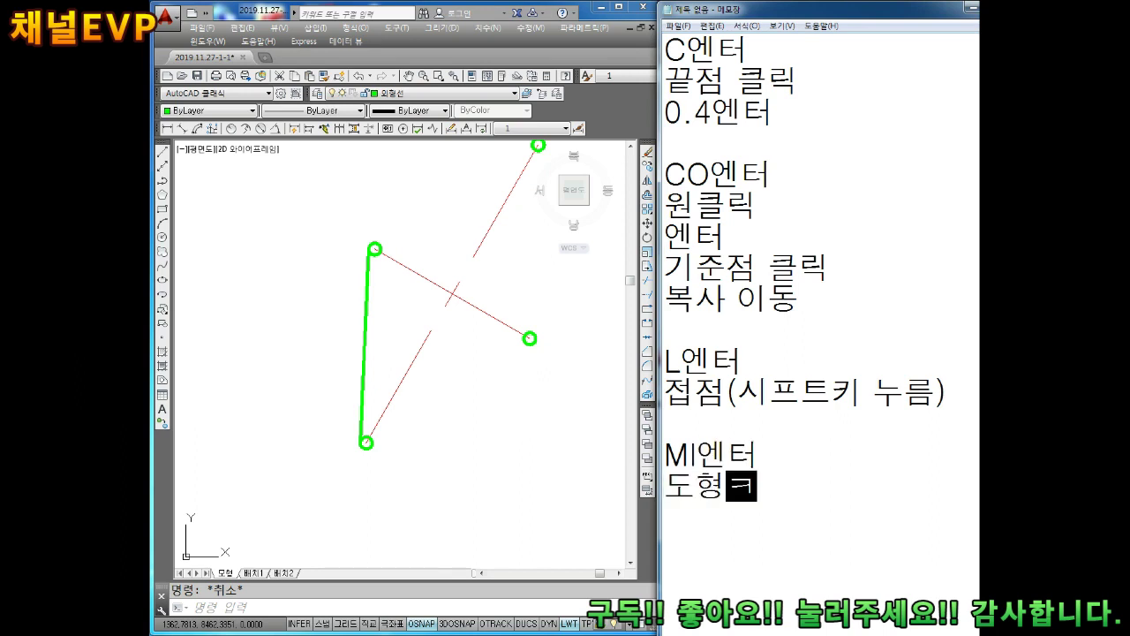
pyautogui.write('클릭')
pyautogui.press('Return')
pyautogui.write('엔터')
pyautogui.press('Return')
pyautogui.press('Return')
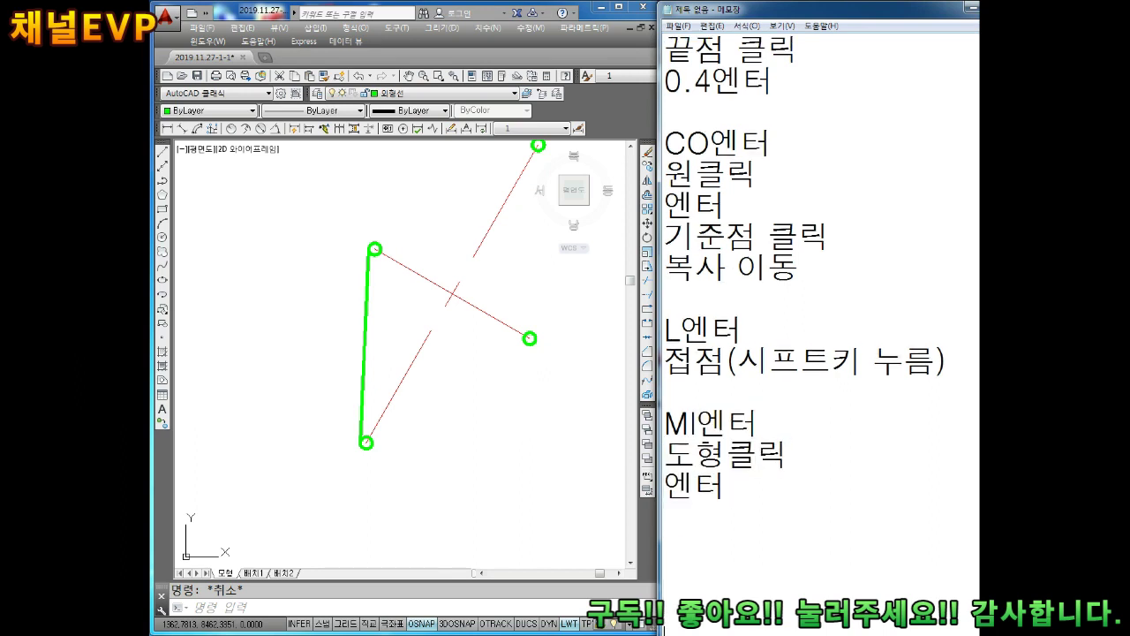
# Add '중심선의 양끝점' and '클릭' below, then return to the drawing
pyautogui.scroll(-1, 768, 451)
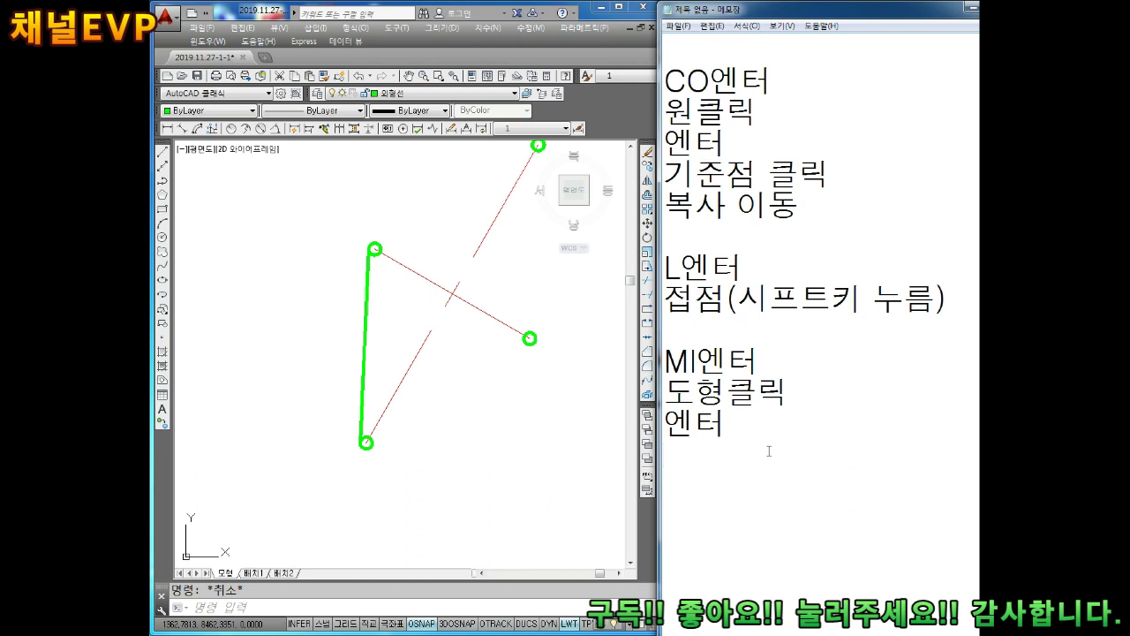
pyautogui.write('중심선의')
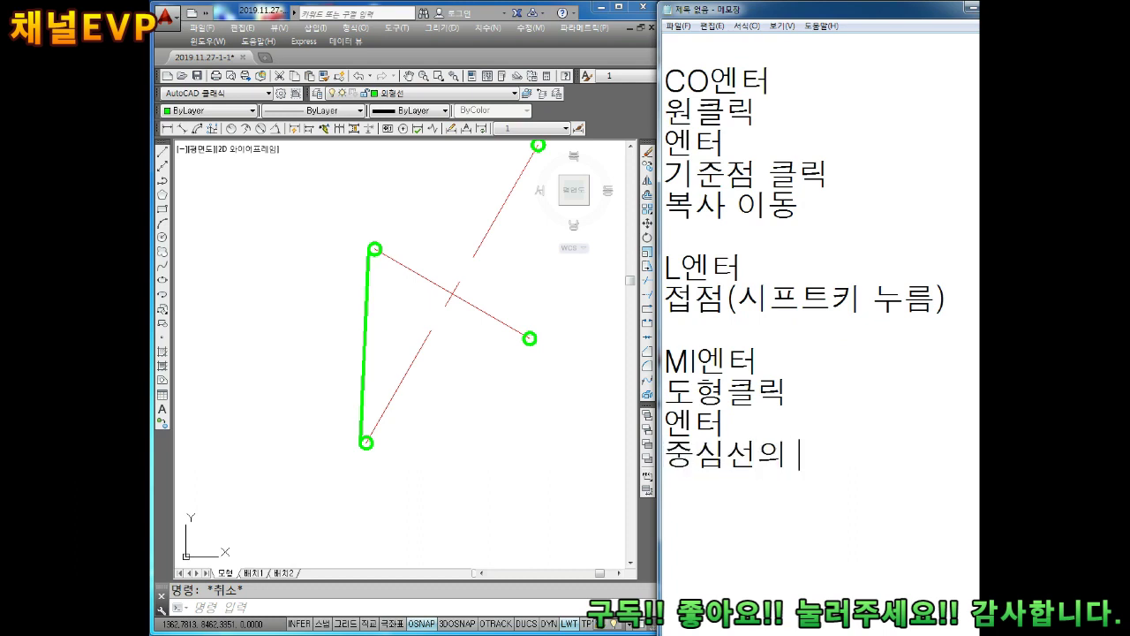
pyautogui.write(' 양끝저')
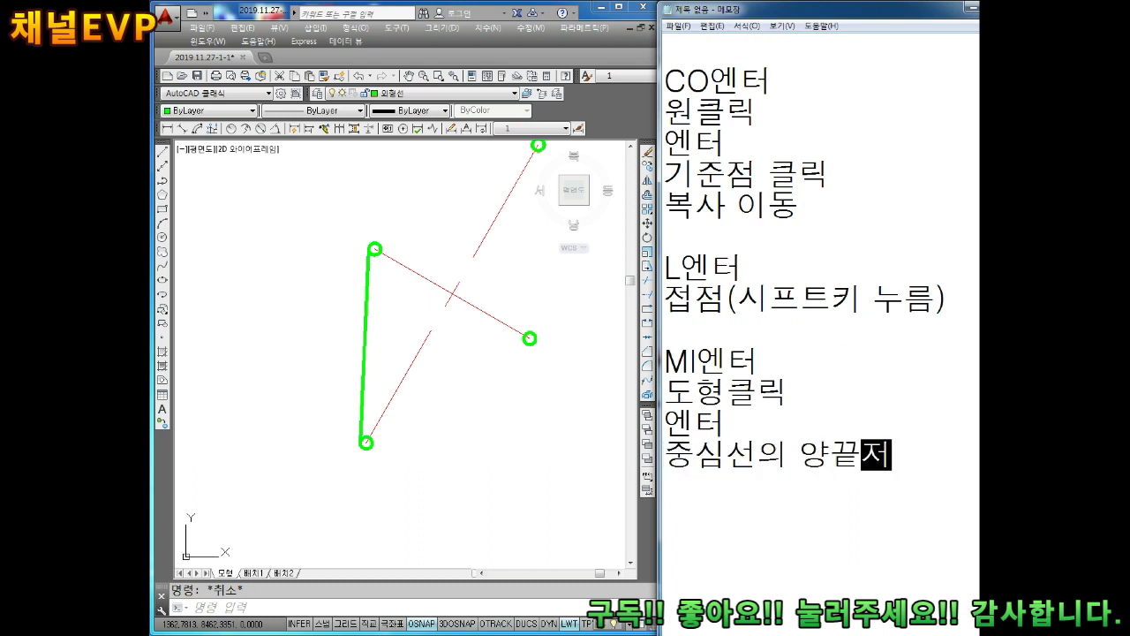
pyautogui.write('점')
pyautogui.press('Return')
pyautogui.write('클릭')
pyautogui.press('Return')
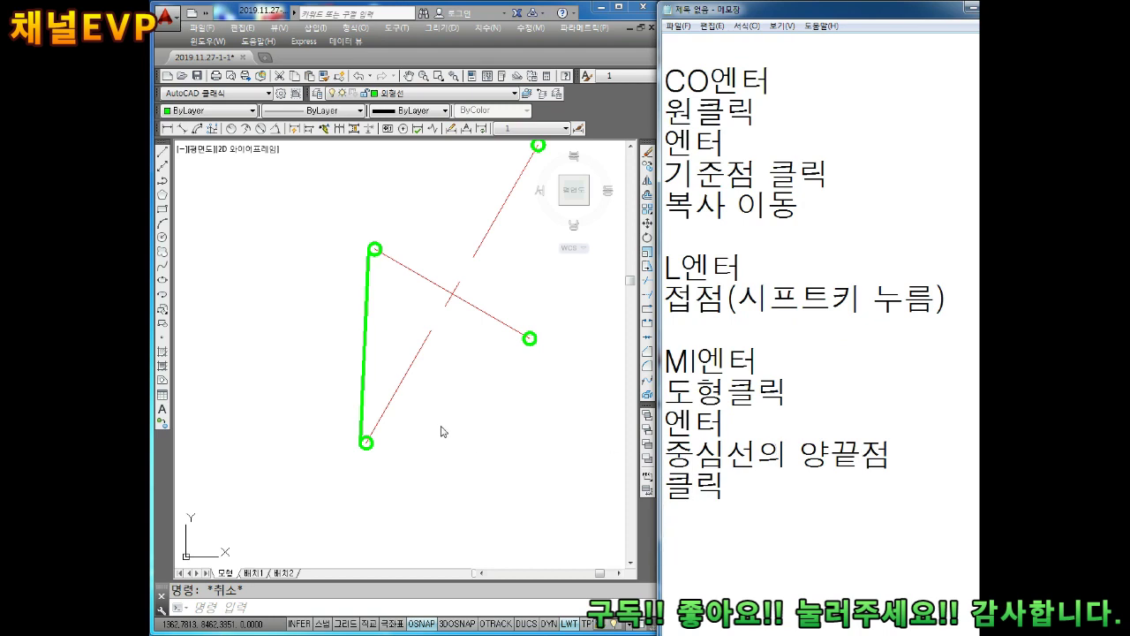
pyautogui.click(409, 396)
pyautogui.click(408, 371)
pyautogui.press('Escape')
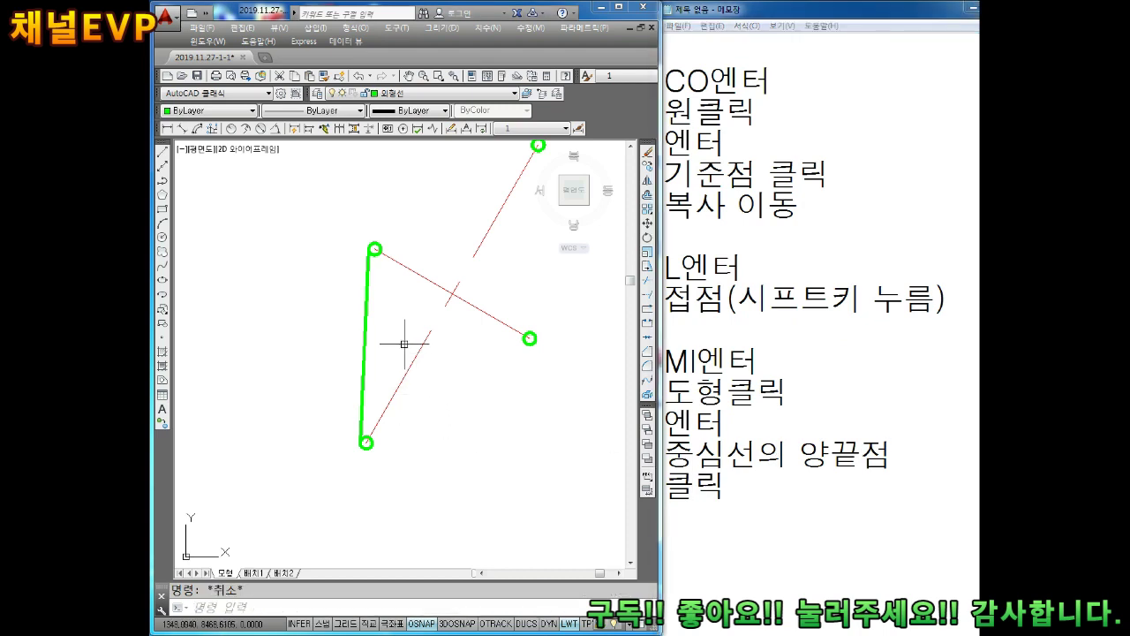
# Mirror the green tangent line about the first red centre line, keeping the original
pyautogui.write('Mi')
pyautogui.press('Return')
pyautogui.click(370, 340)
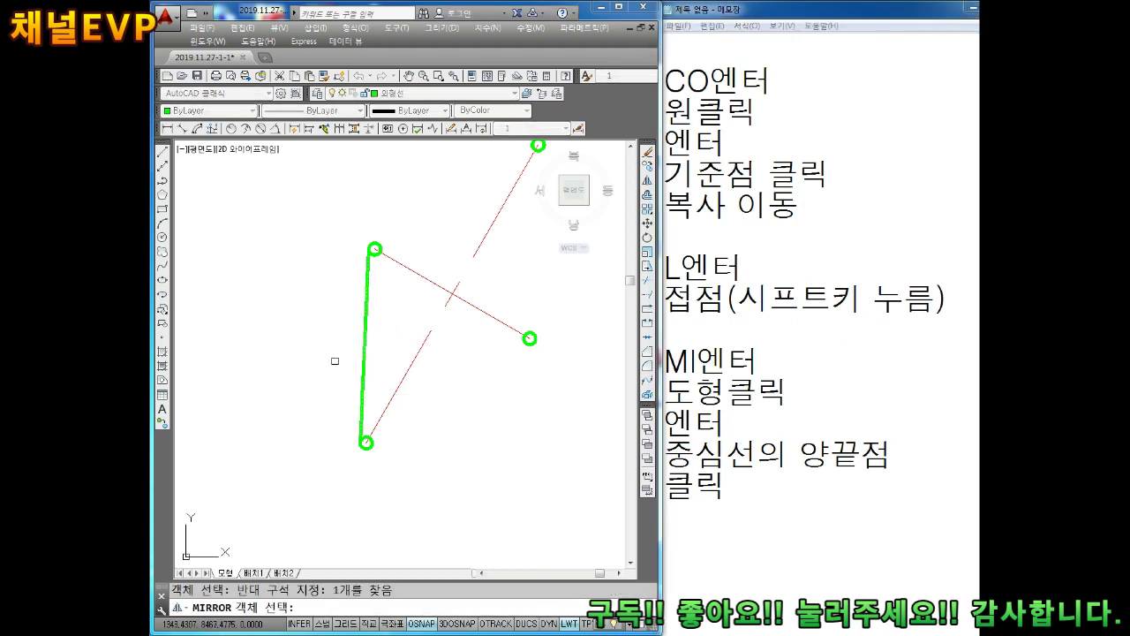
pyautogui.press('Return')
pyautogui.moveTo(416, 310); pyautogui.dragTo(404, 328, button='middle')
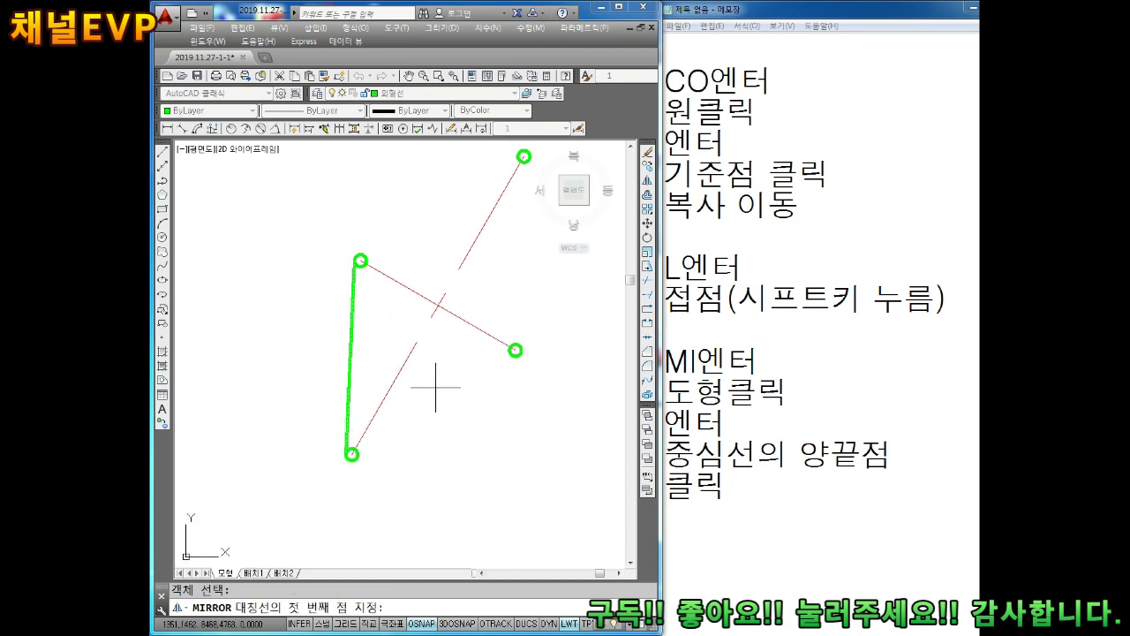
pyautogui.scroll(2, 371, 268)
pyautogui.click(353, 259)
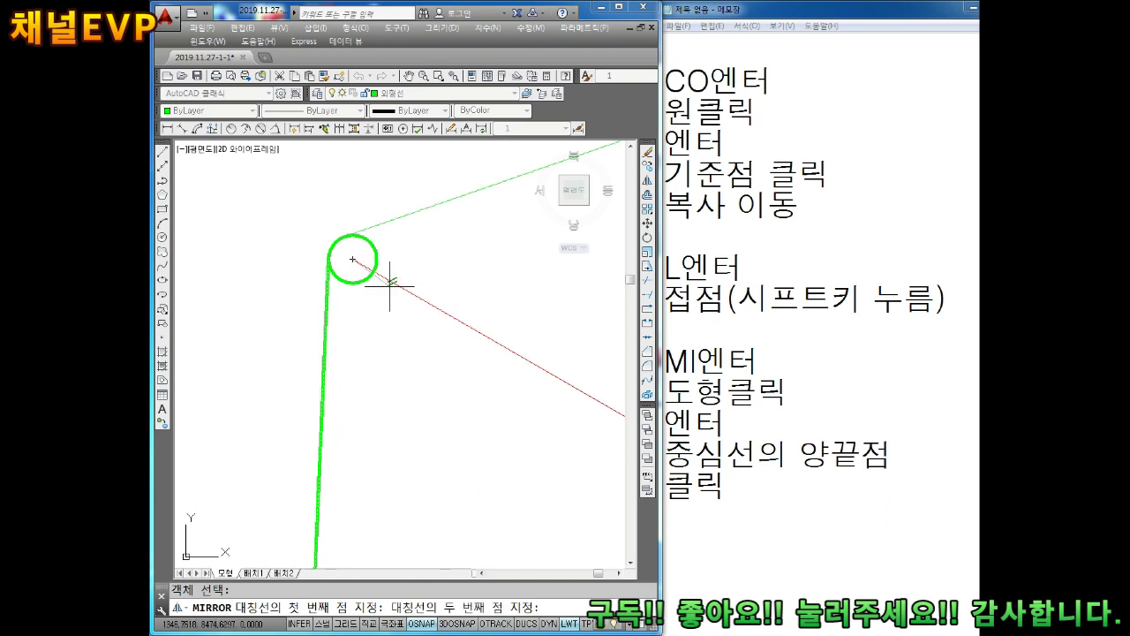
pyautogui.scroll(-3, 379, 279)
pyautogui.scroll(-4, 508, 355)
pyautogui.scroll(6, 503, 349)
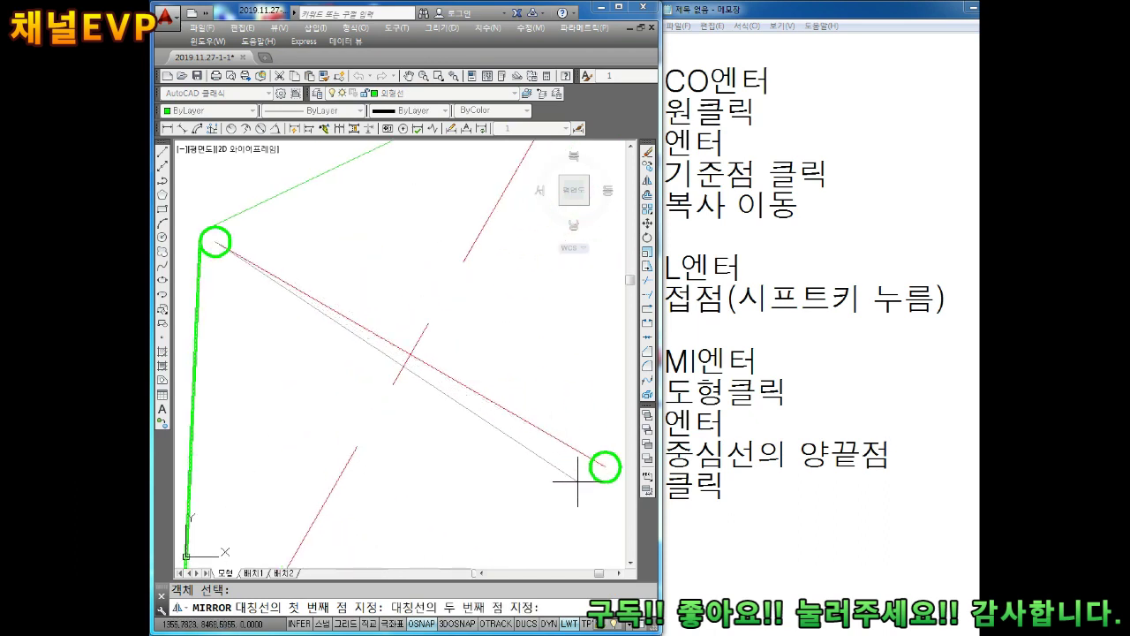
pyautogui.click(605, 465)
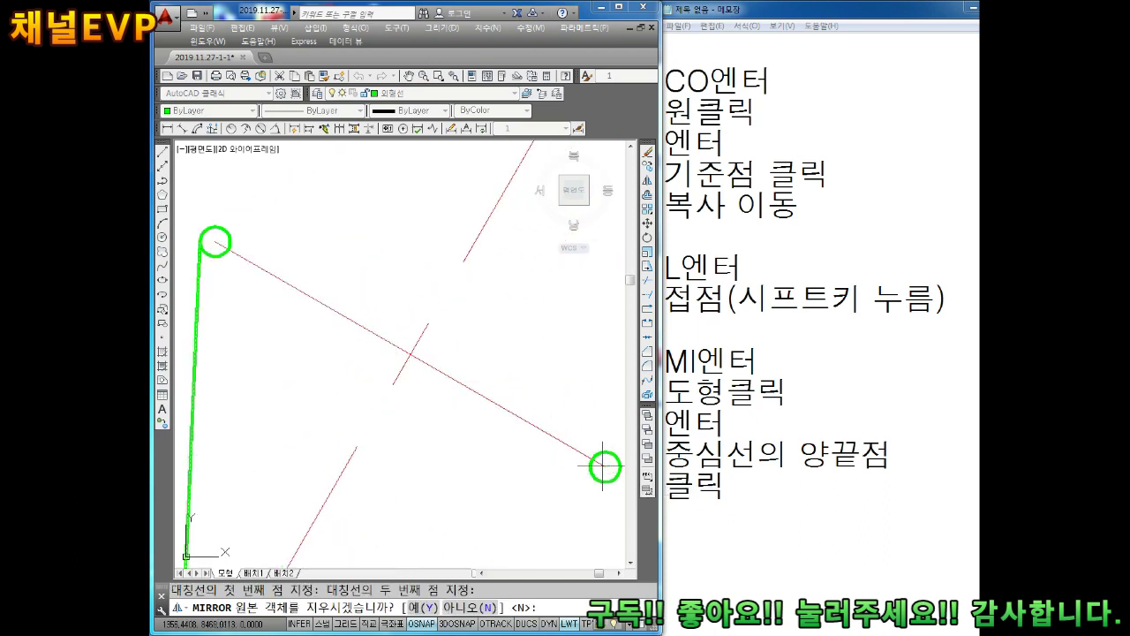
pyautogui.press('Return')
pyautogui.scroll(-4, 618, 455)
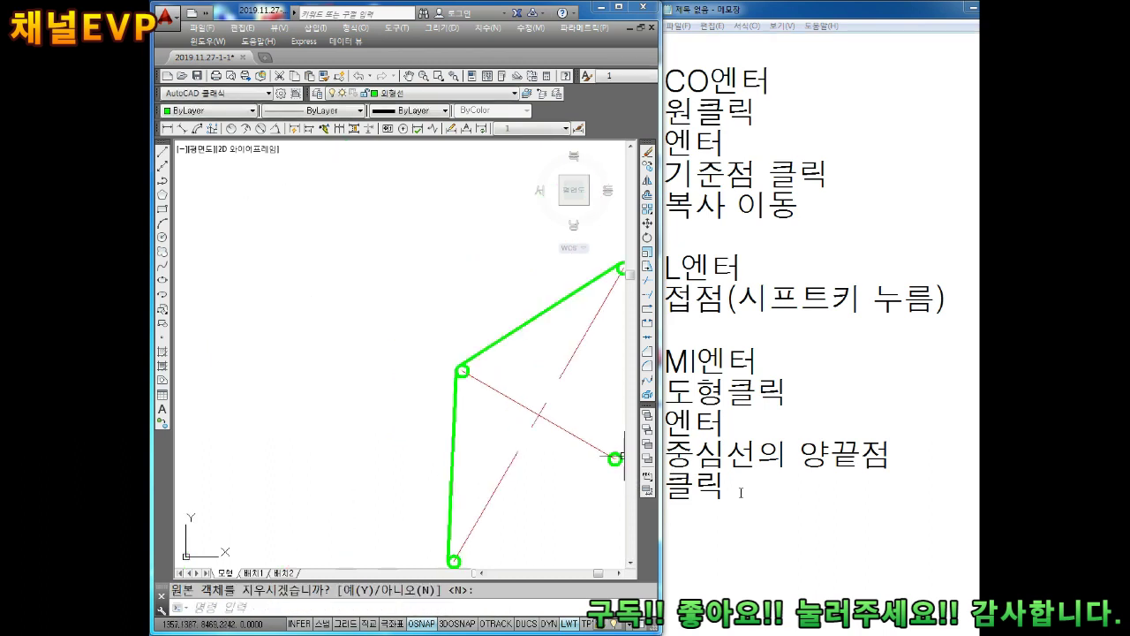
# Add a '엔터' line at the end of the Notepad notes
pyautogui.click(741, 493)
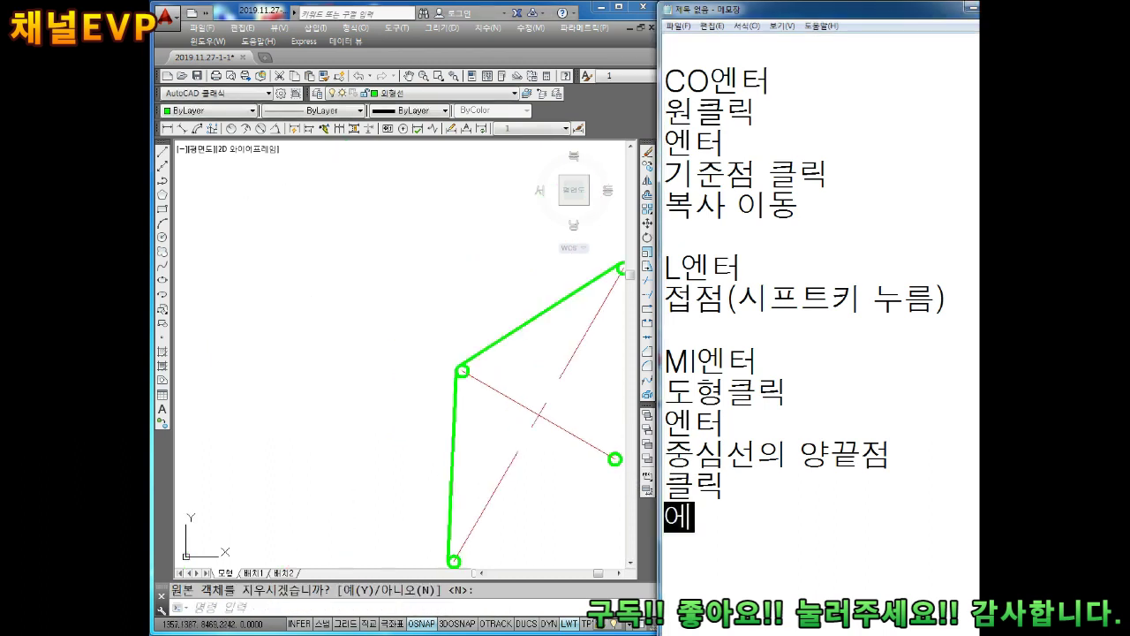
pyautogui.write('엔터')
pyautogui.press('Return')
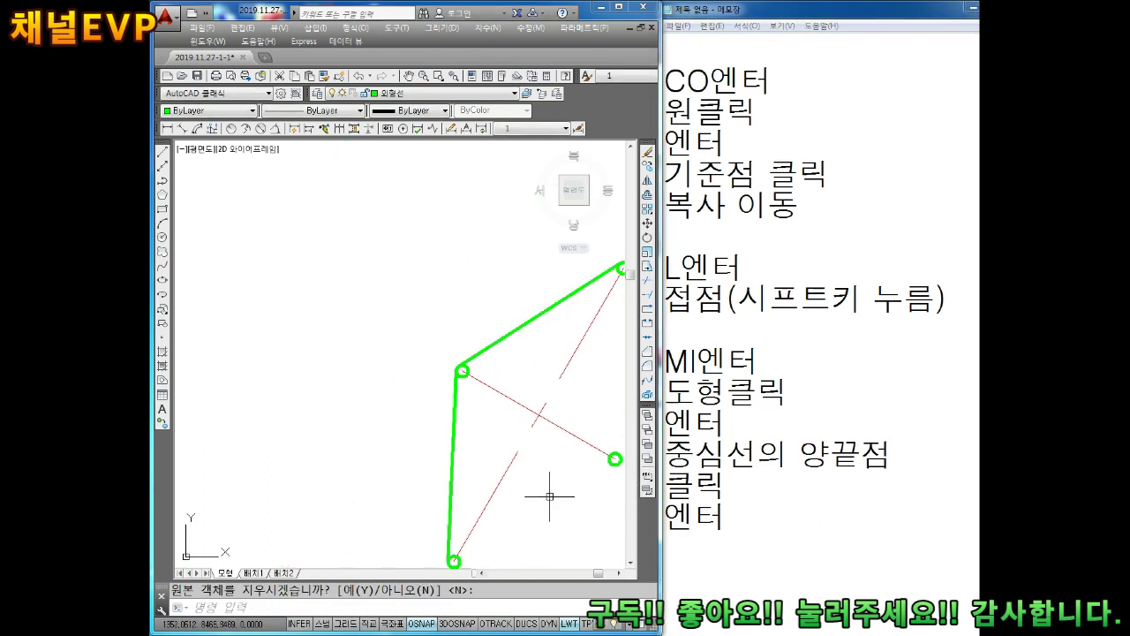
# Mirror the green outline about the other centre line to close the four-sided shape
pyautogui.moveTo(547, 492)
pyautogui.mouseDown(button='middle')
pyautogui.moveTo(479, 378)
pyautogui.moveTo(450, 398)
pyautogui.mouseUp(button='middle')
pyautogui.press('Escape')
pyautogui.write('MI')
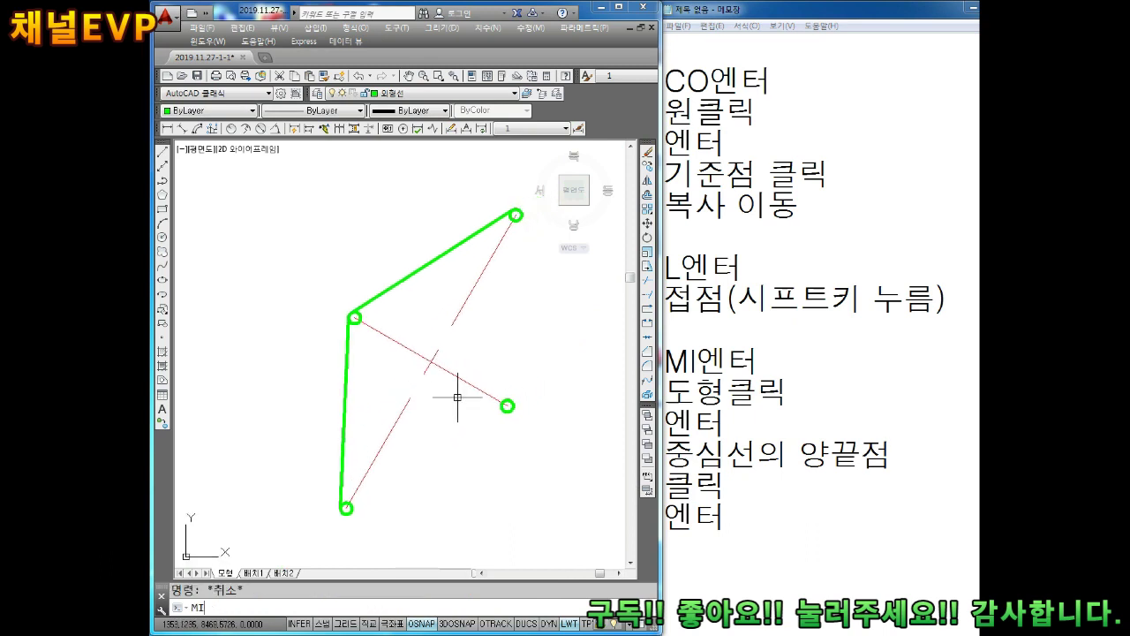
pyautogui.press('Return')
pyautogui.click(407, 273)
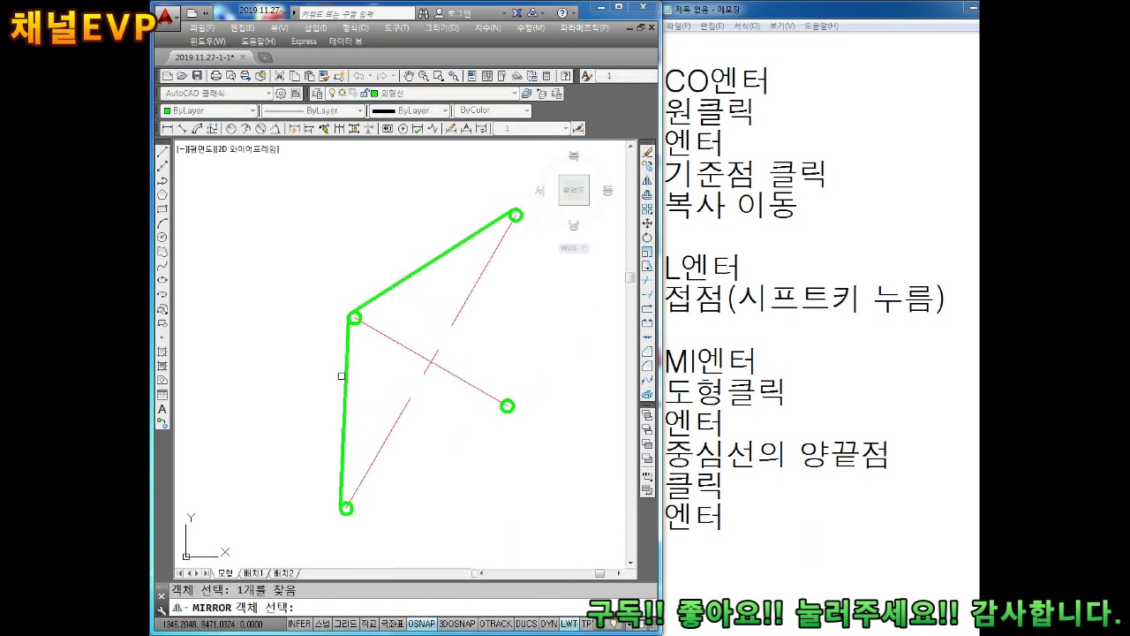
pyautogui.press('Return')
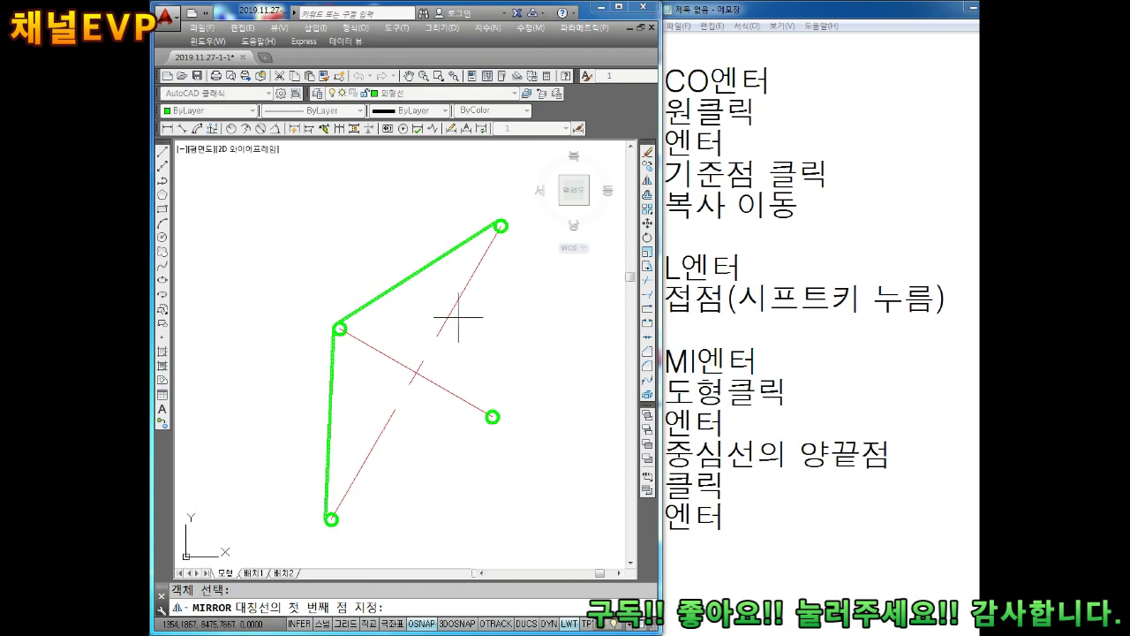
pyautogui.scroll(1, 499, 239)
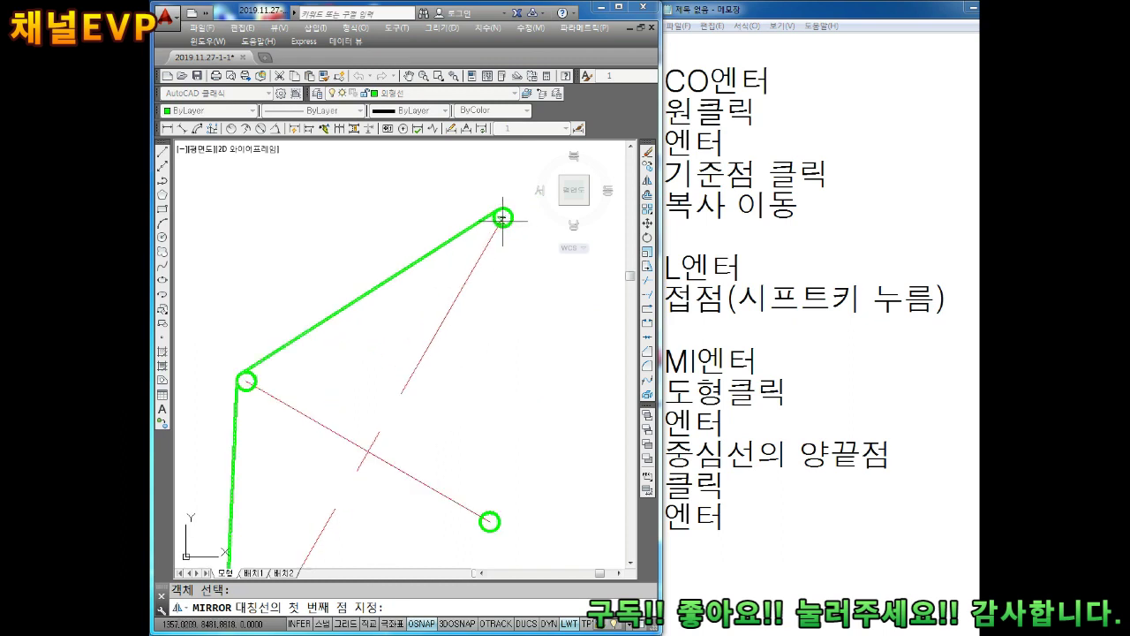
pyautogui.click(502, 216)
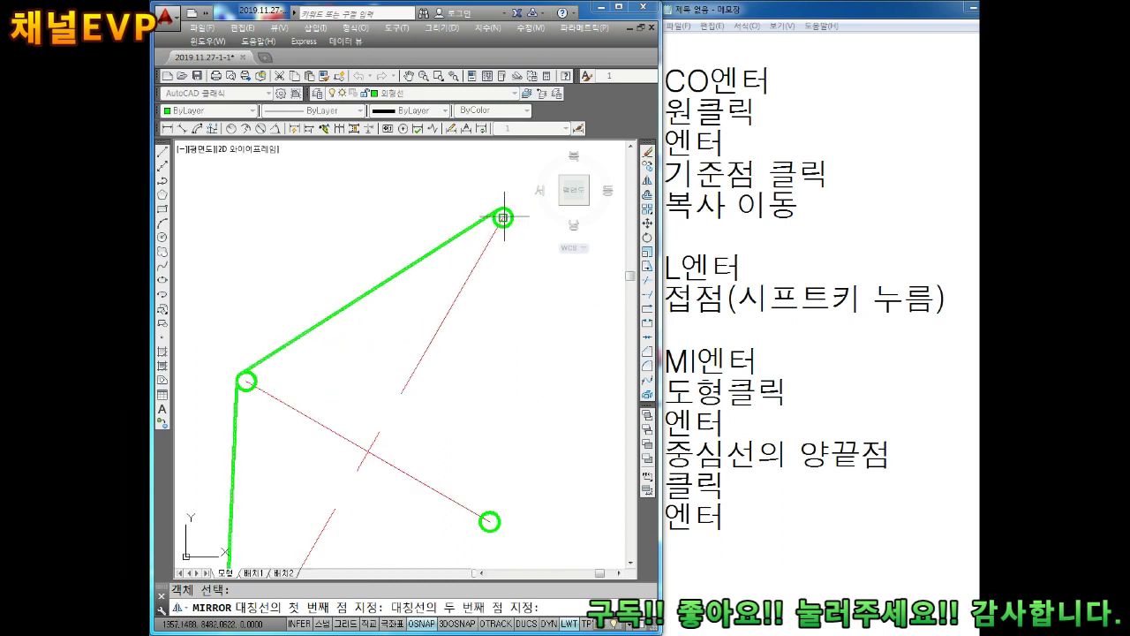
pyautogui.click(368, 452)
pyautogui.moveTo(371, 450); pyautogui.dragTo(403, 404, button='middle')
pyautogui.scroll(-2, 439, 408)
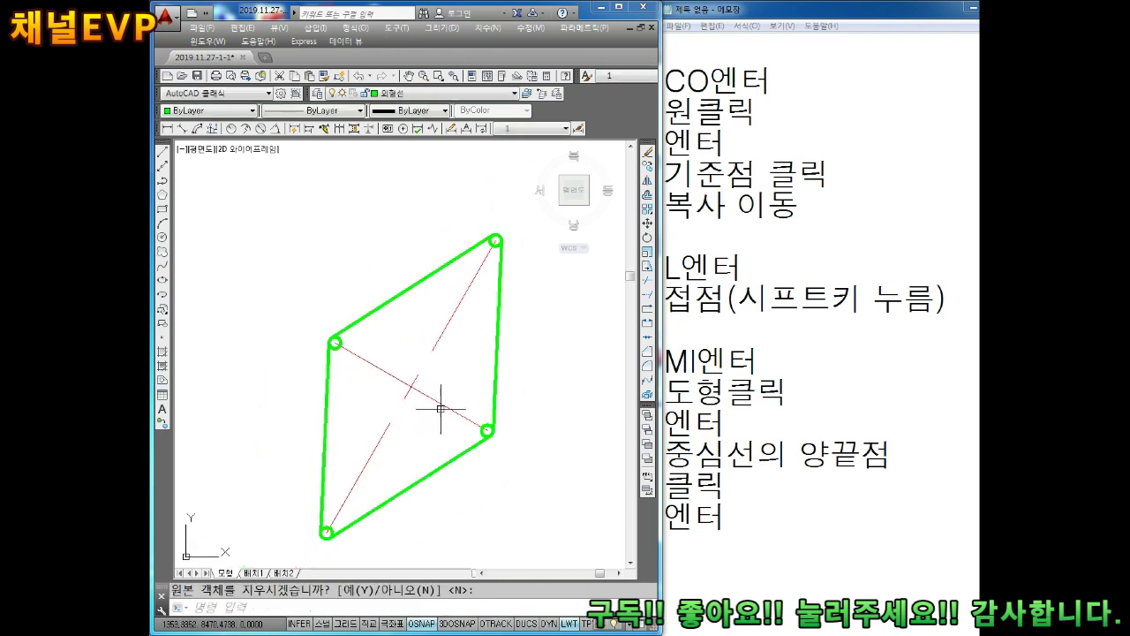
pyautogui.press('Escape')
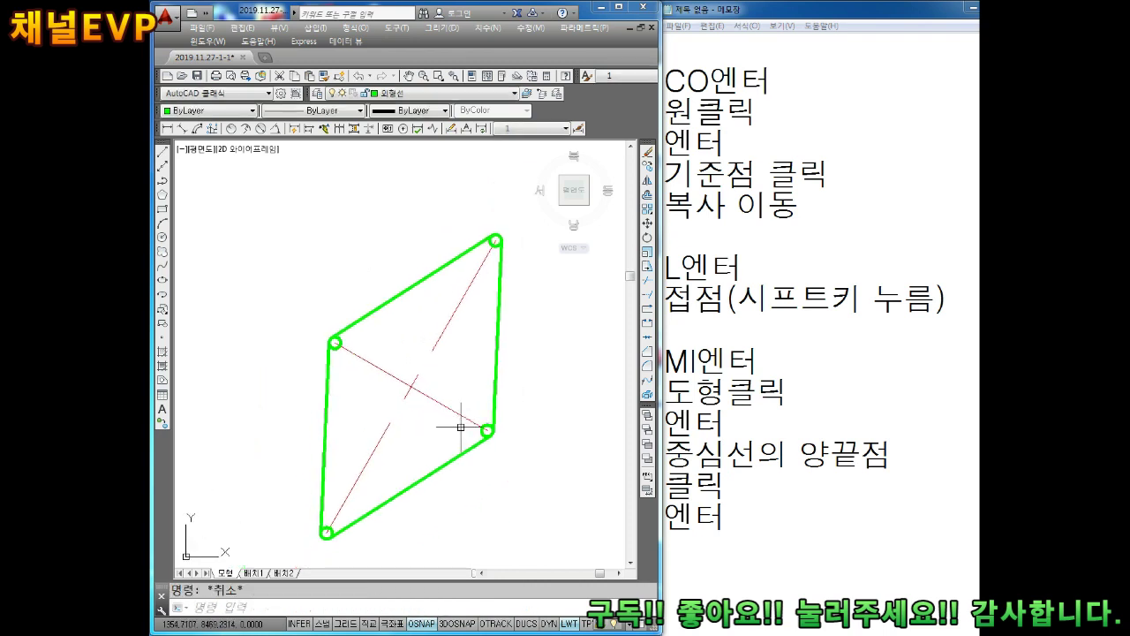
# Add the trim-step lines '엔터', '엔터' and '자르기 진행' to the notes
pyautogui.click(772, 564)
pyautogui.press('Return')
pyautogui.press('Return')
pyautogui.press('Return')
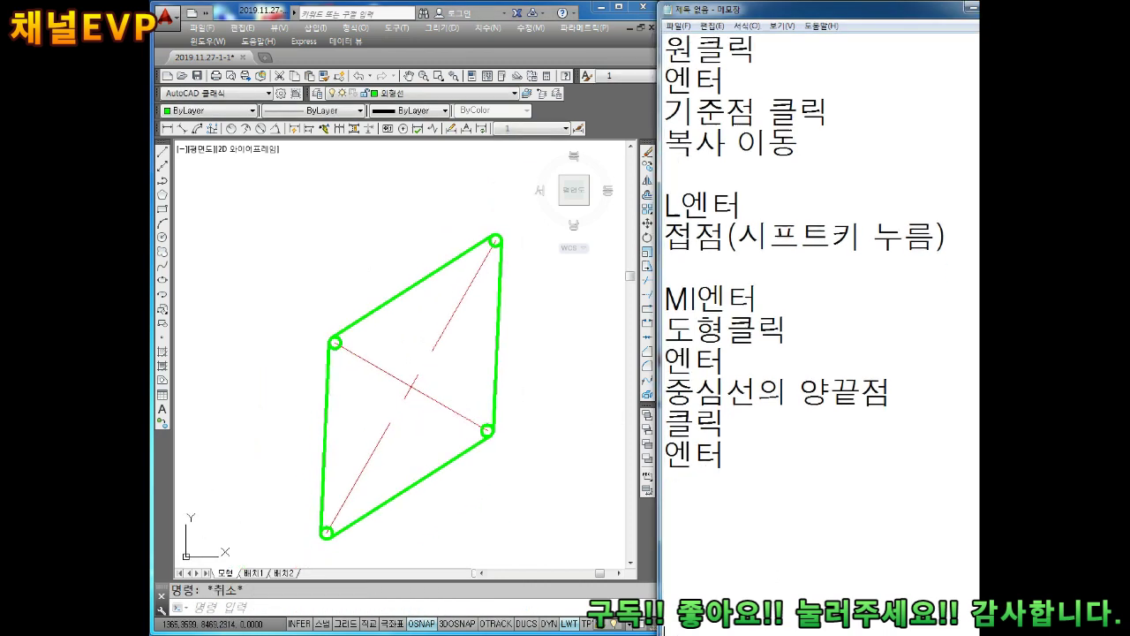
pyautogui.press('Return')
pyautogui.press('Return')
pyautogui.write('TR')
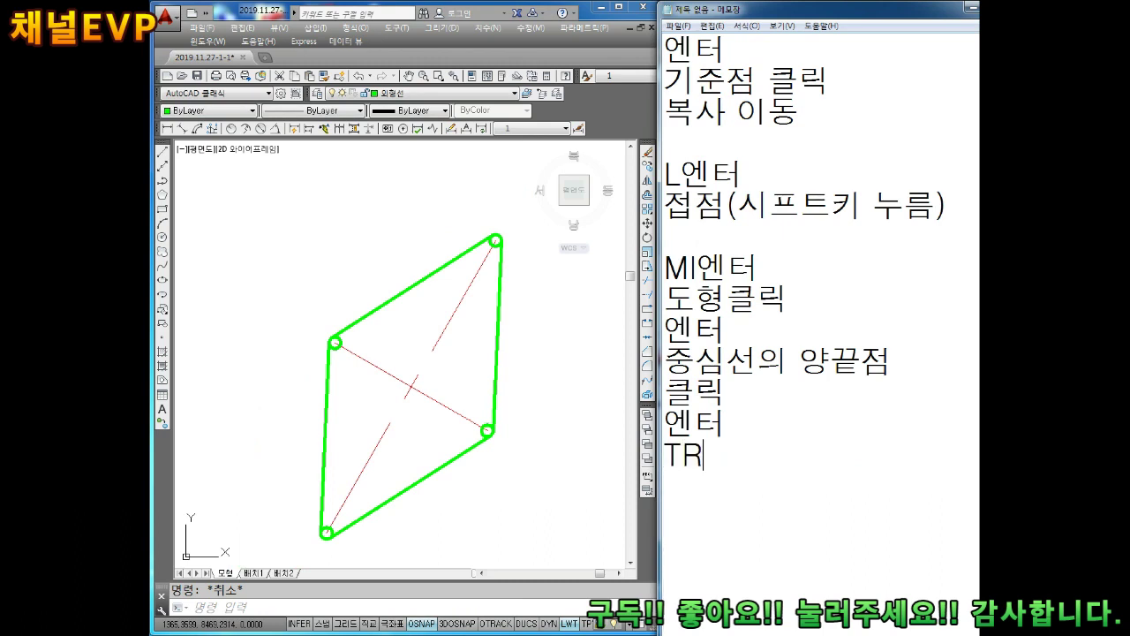
pyautogui.write('엔터')
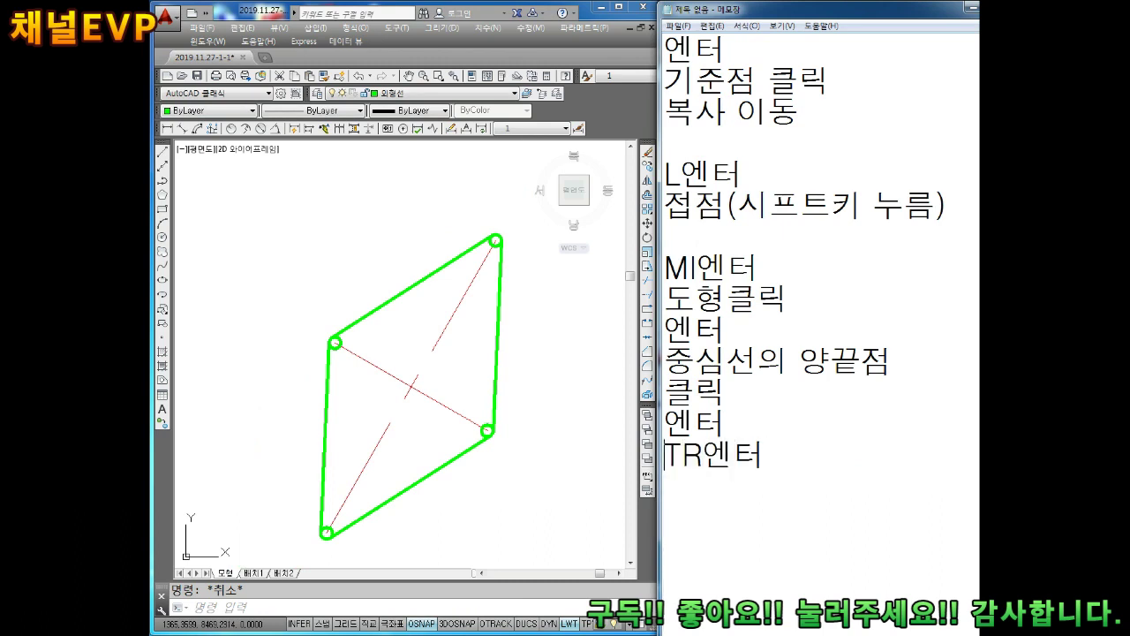
pyautogui.press('Return')
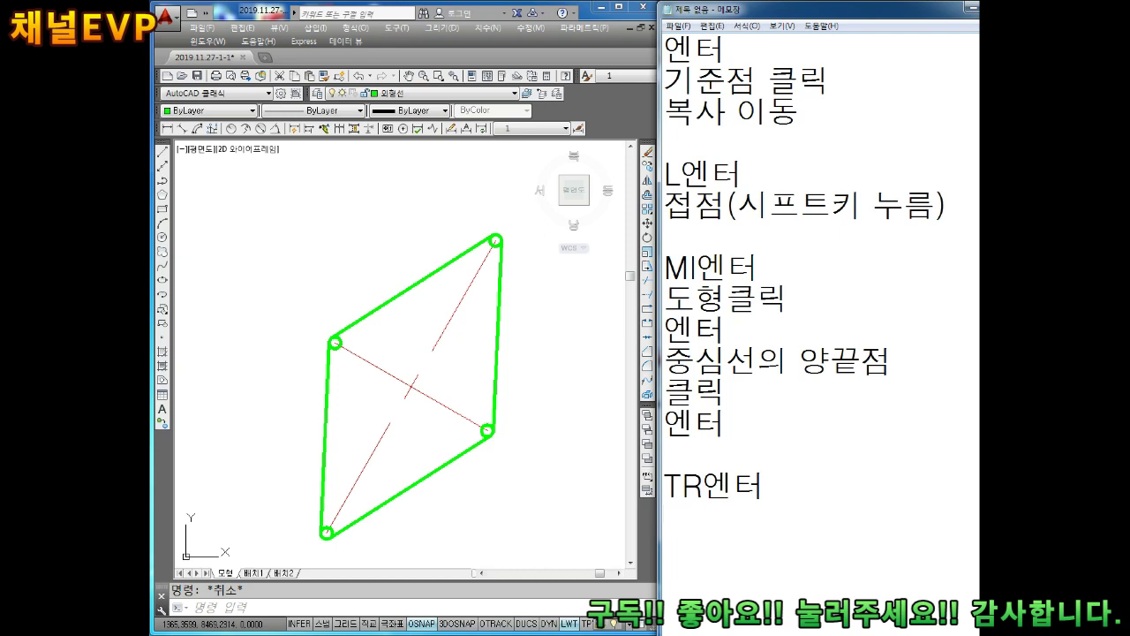
pyautogui.write('엔터')
pyautogui.press('Return')
pyautogui.write('자')
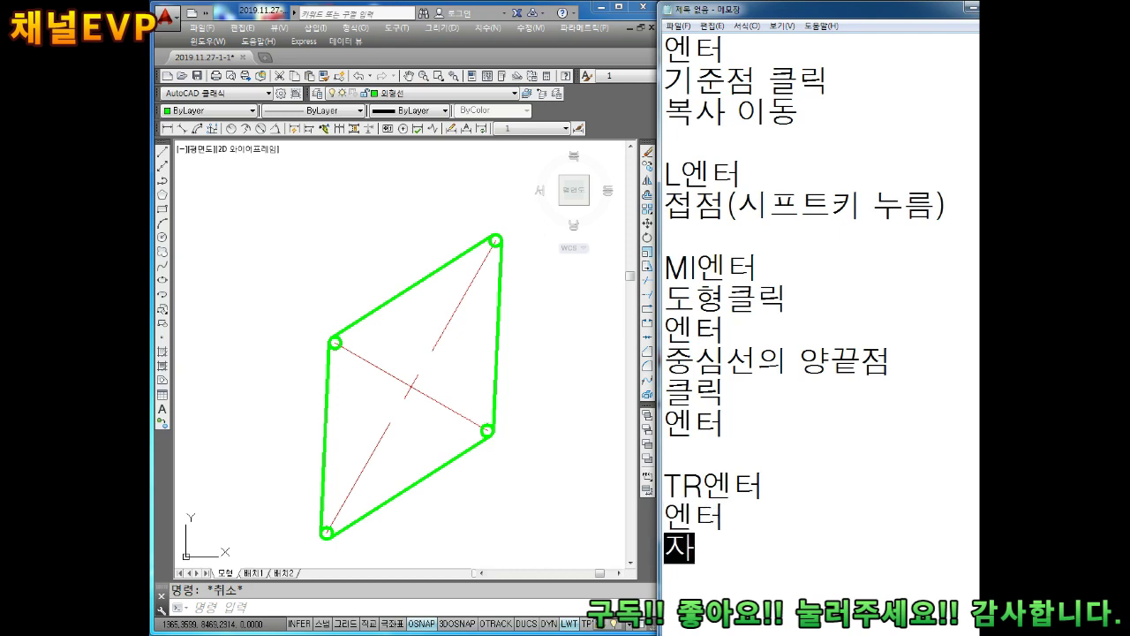
pyautogui.write('르기 진행')
pyautogui.press('Return')
pyautogui.scroll(-1, 804, 300)
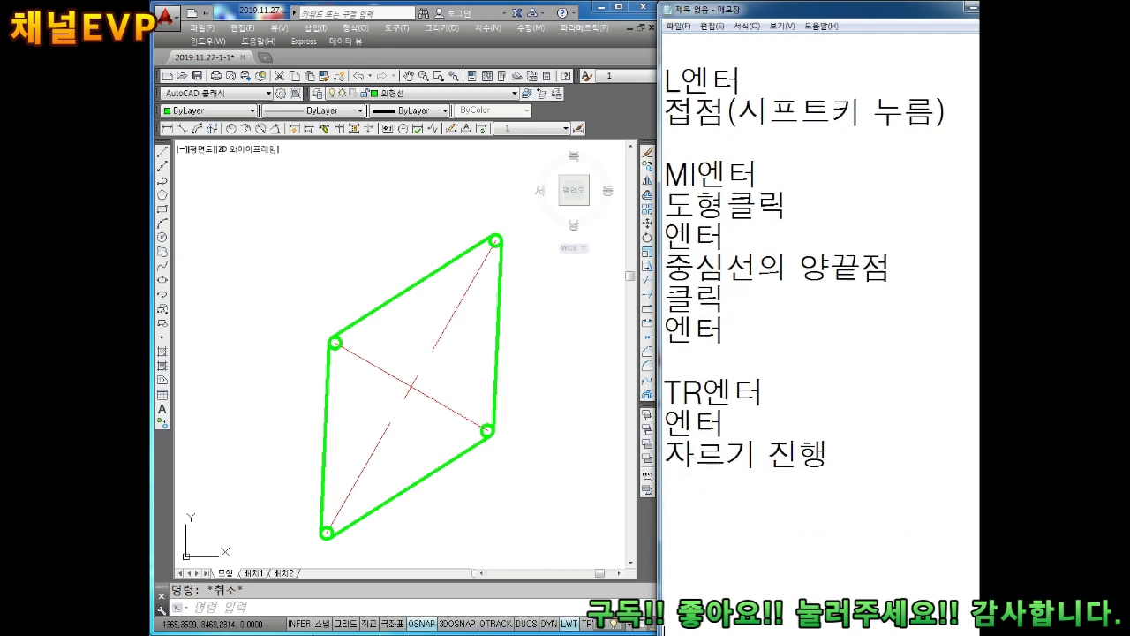
# Trim the leftover corner-circle arcs so the rhombus has rounded corners
pyautogui.click(449, 494)
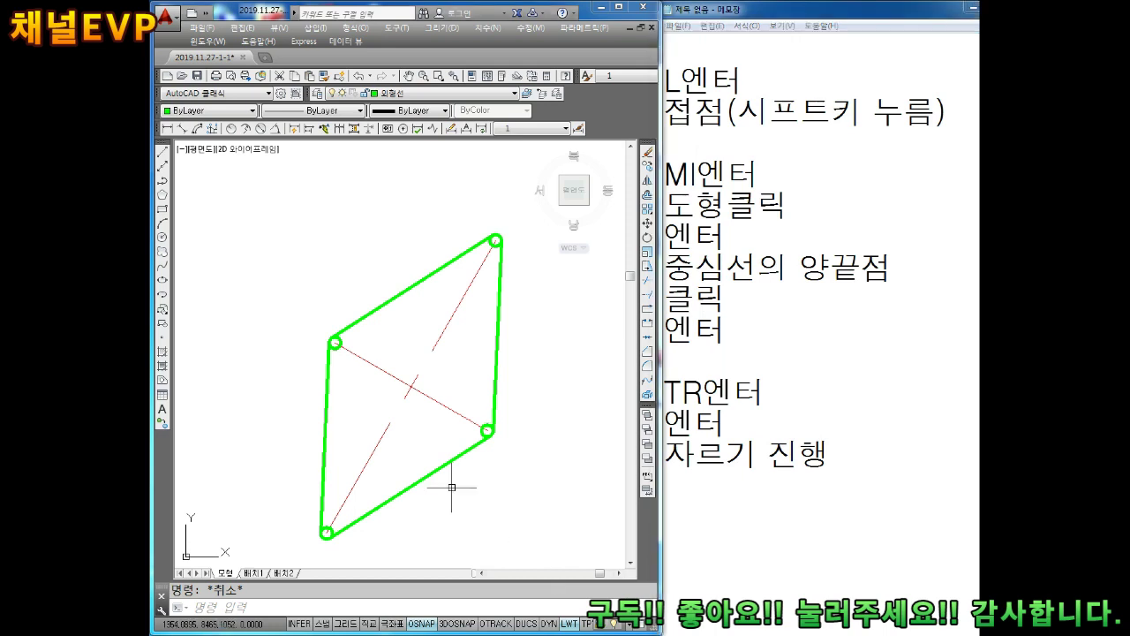
pyautogui.write('TR')
pyautogui.press('Return')
pyautogui.press('Return')
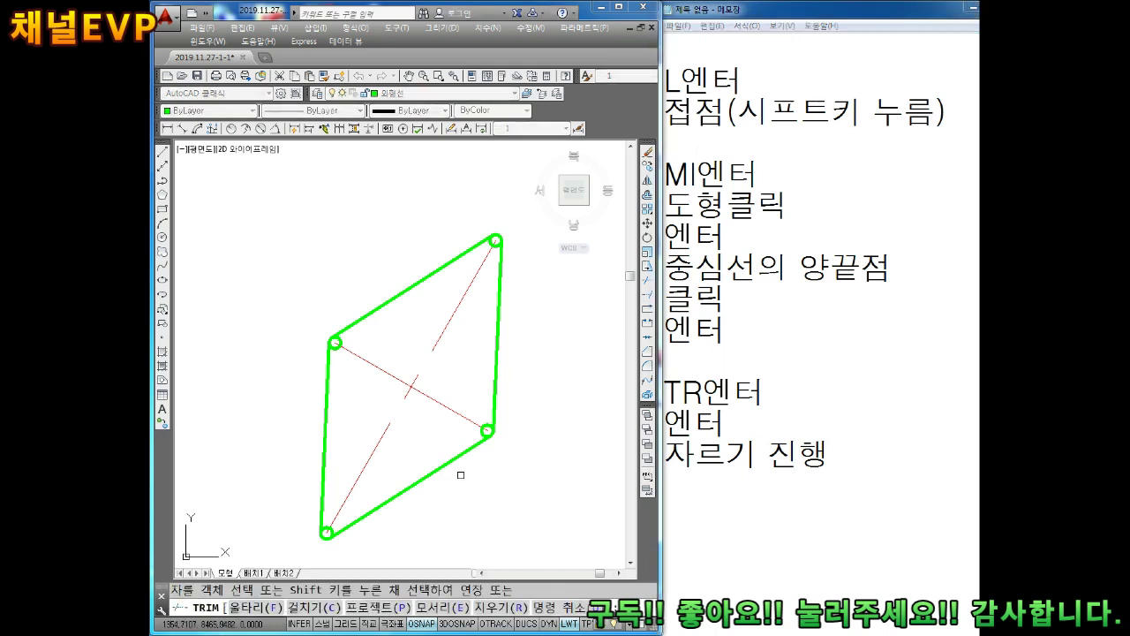
pyautogui.scroll(4, 344, 344)
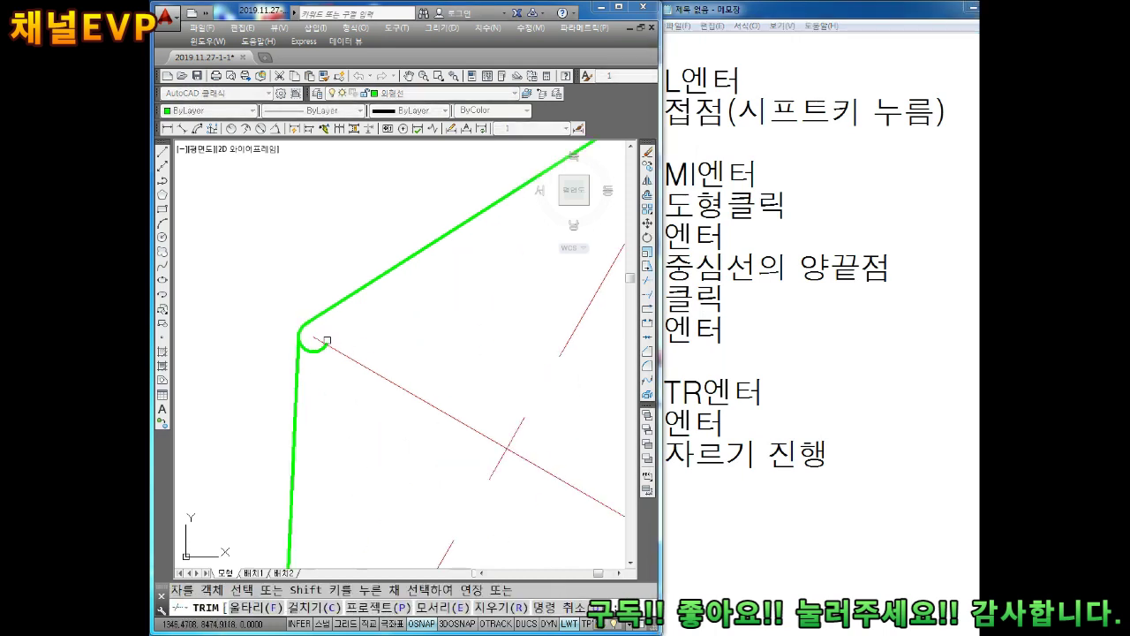
pyautogui.scroll(-4, 313, 353)
pyautogui.scroll(2, 449, 292)
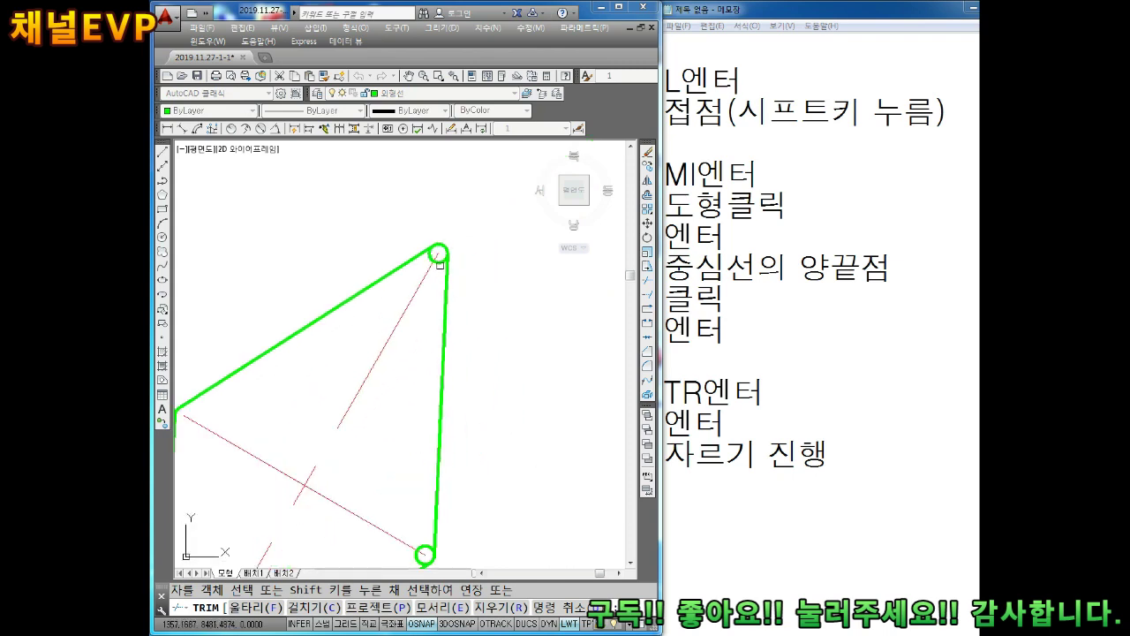
pyautogui.scroll(-2, 432, 260)
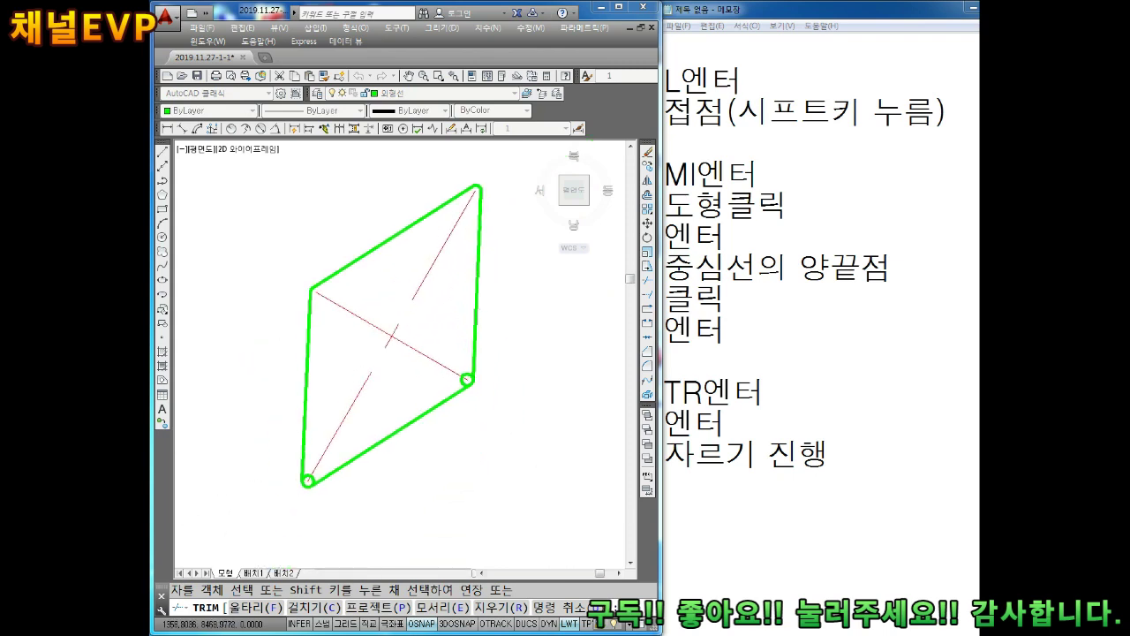
pyautogui.scroll(3, 466, 373)
pyautogui.scroll(-3, 444, 384)
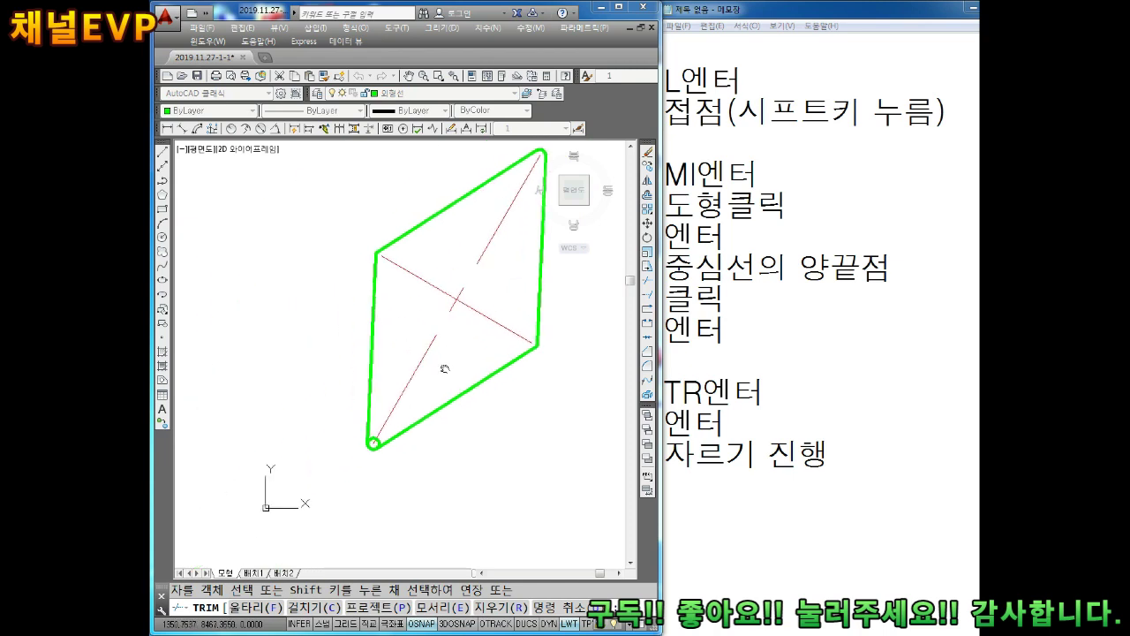
pyautogui.scroll(1, 411, 379)
pyautogui.scroll(2, 446, 380)
pyautogui.scroll(2, 390, 450)
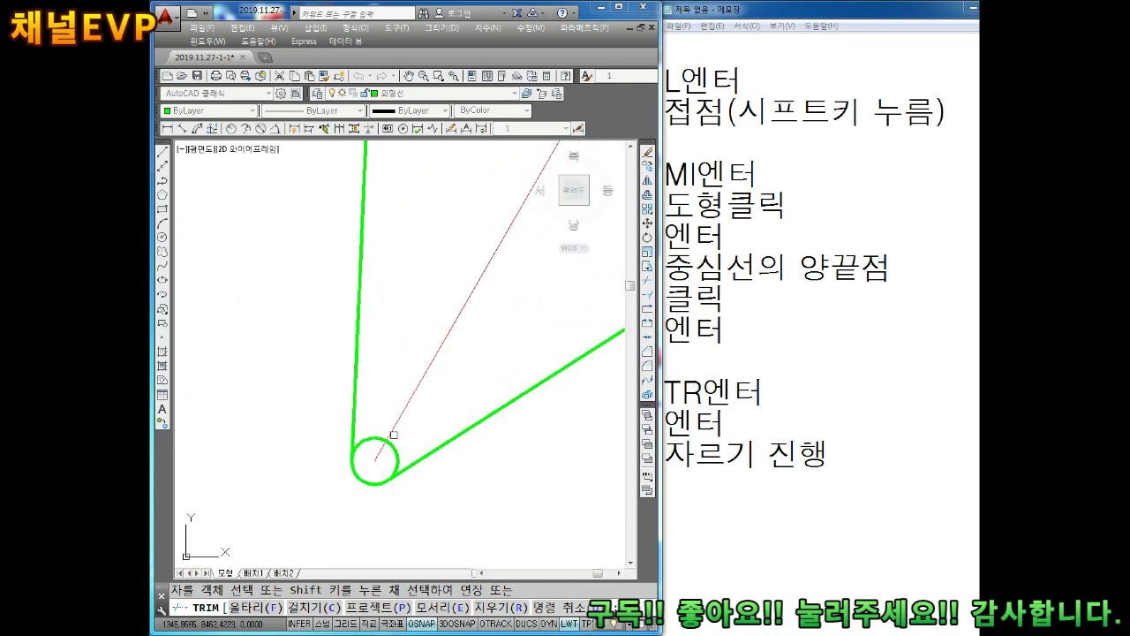
pyautogui.click(396, 450)
pyautogui.scroll(-2, 396, 449)
pyautogui.press('Escape')
pyautogui.scroll(-2, 416, 369)
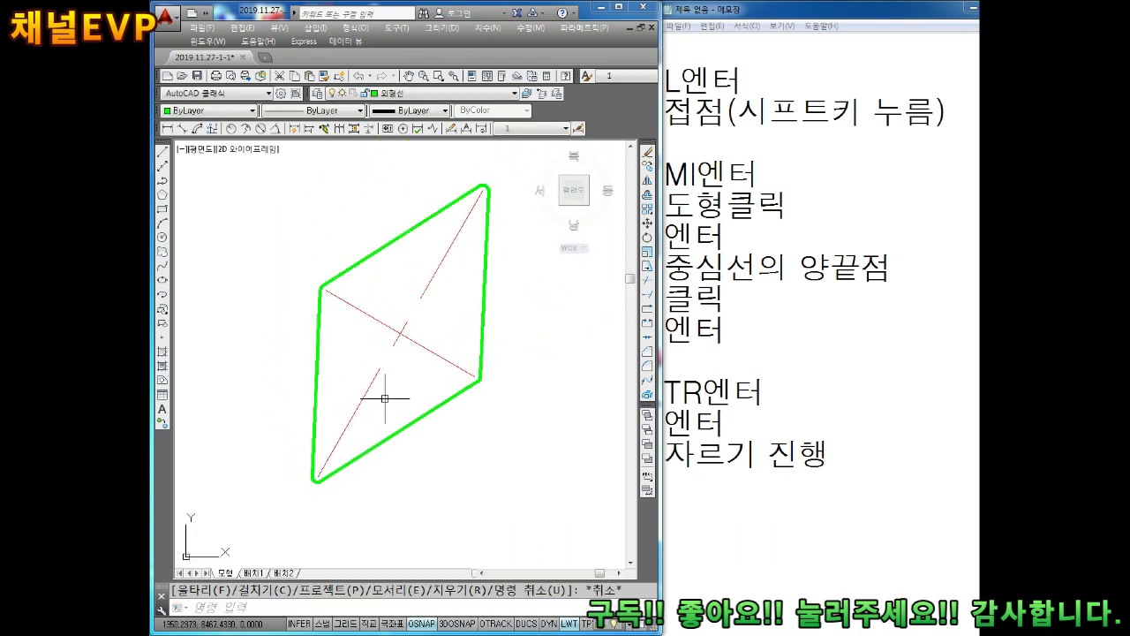
pyautogui.moveTo(383, 388)
pyautogui.mouseDown(button='middle')
pyautogui.moveTo(396, 377)
pyautogui.moveTo(410, 391)
pyautogui.mouseUp(button='middle')
pyautogui.press('Escape')
pyautogui.click(681, 487)
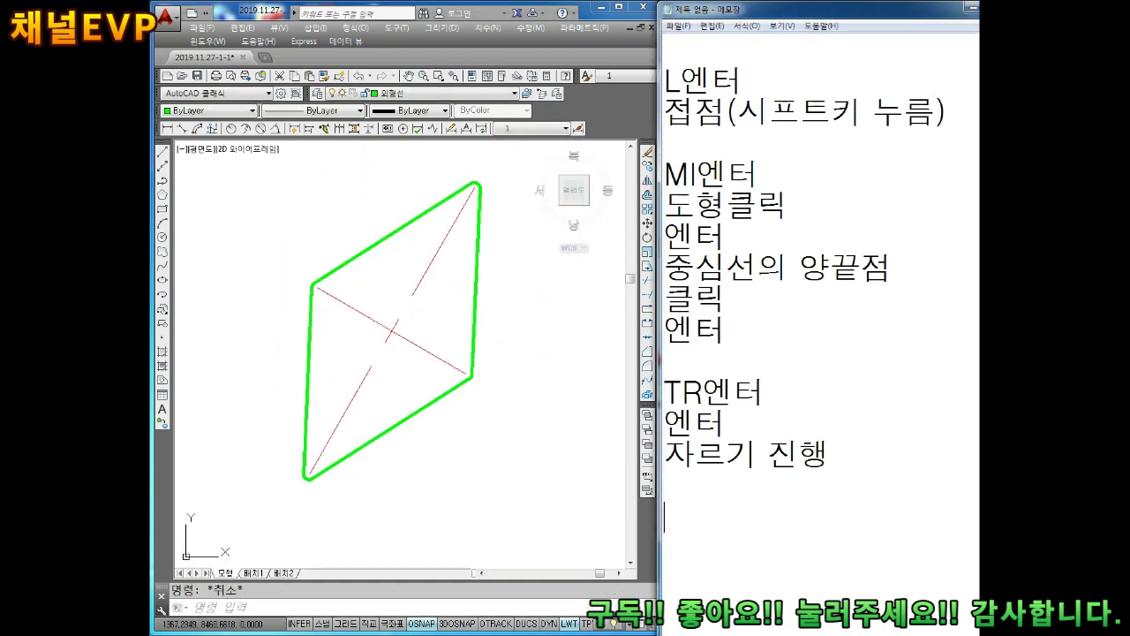
# Write the move step 'M엔터', '도형클릭', '기준점' and '이동' in the notes
pyautogui.write('M엔터')
pyautogui.press('Return')
pyautogui.write('돌')
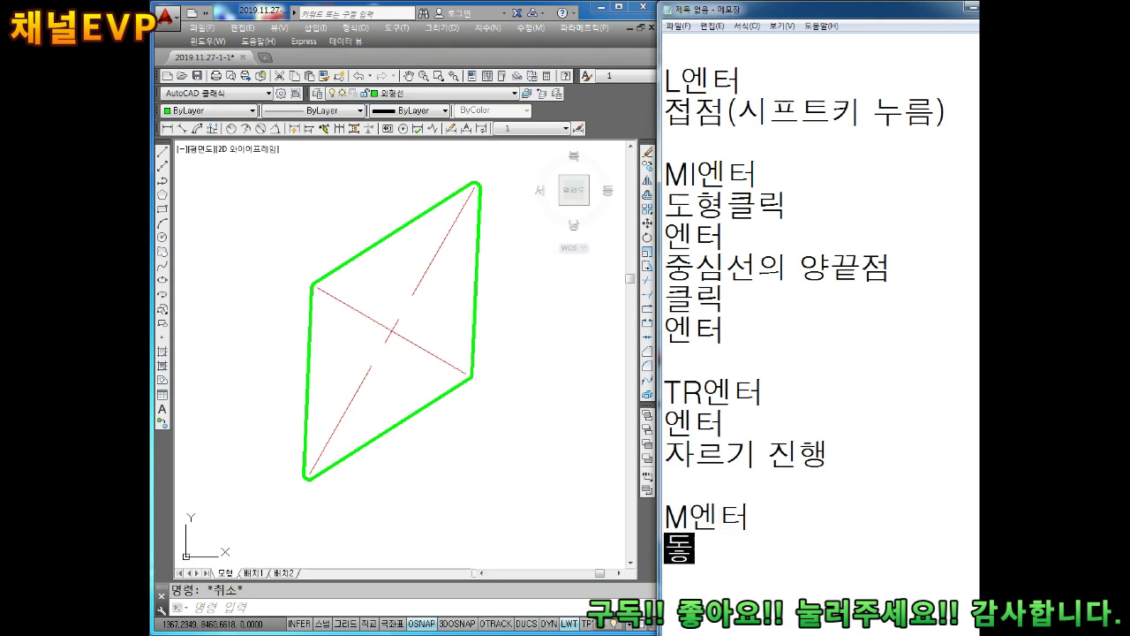
pyautogui.write('형크릭')
pyautogui.press('Return')
pyautogui.press('Return')
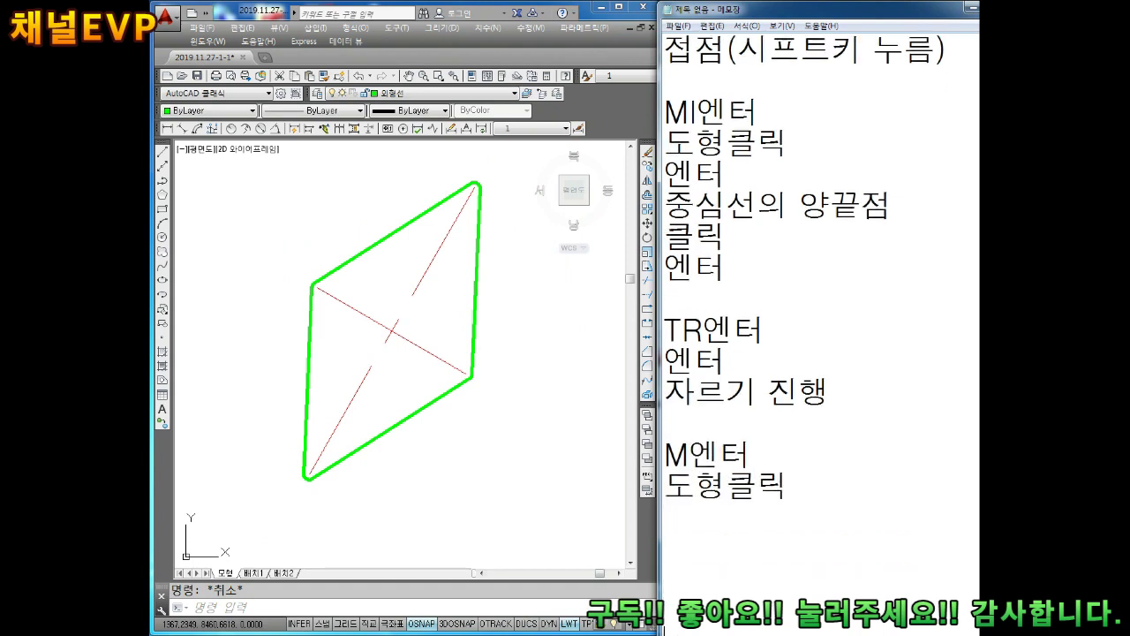
pyautogui.write('기준')
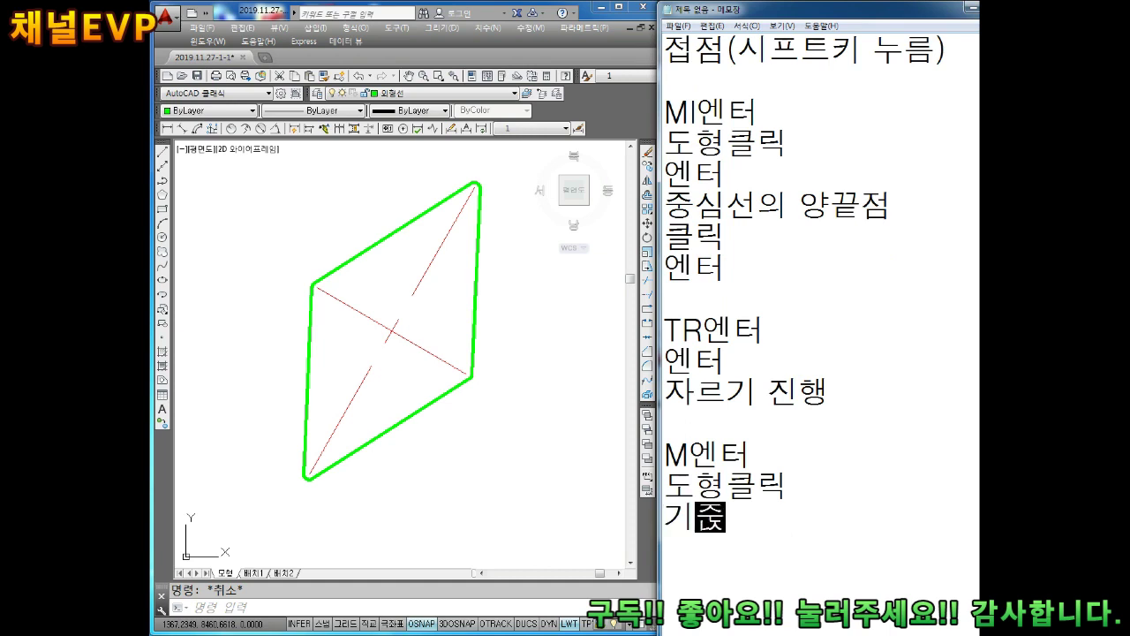
pyautogui.write('점ㅋ복')
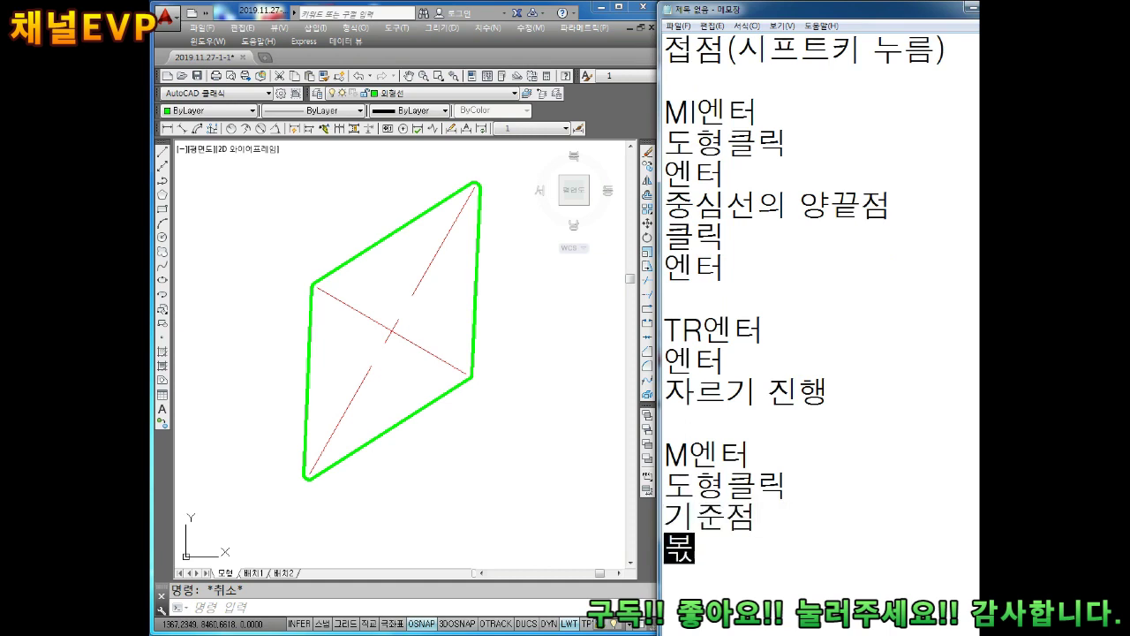
pyautogui.write('사이')
pyautogui.press('BackSpace')
pyautogui.press('BackSpace')
pyautogui.press('BackSpace')
pyautogui.write('이동')
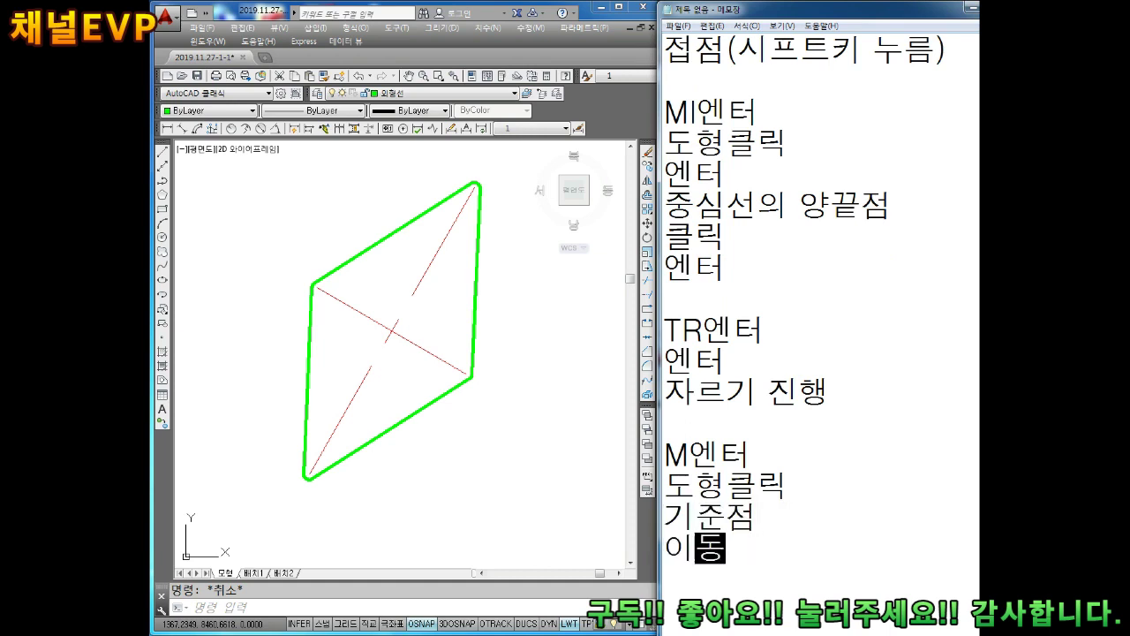
pyautogui.press('Return')
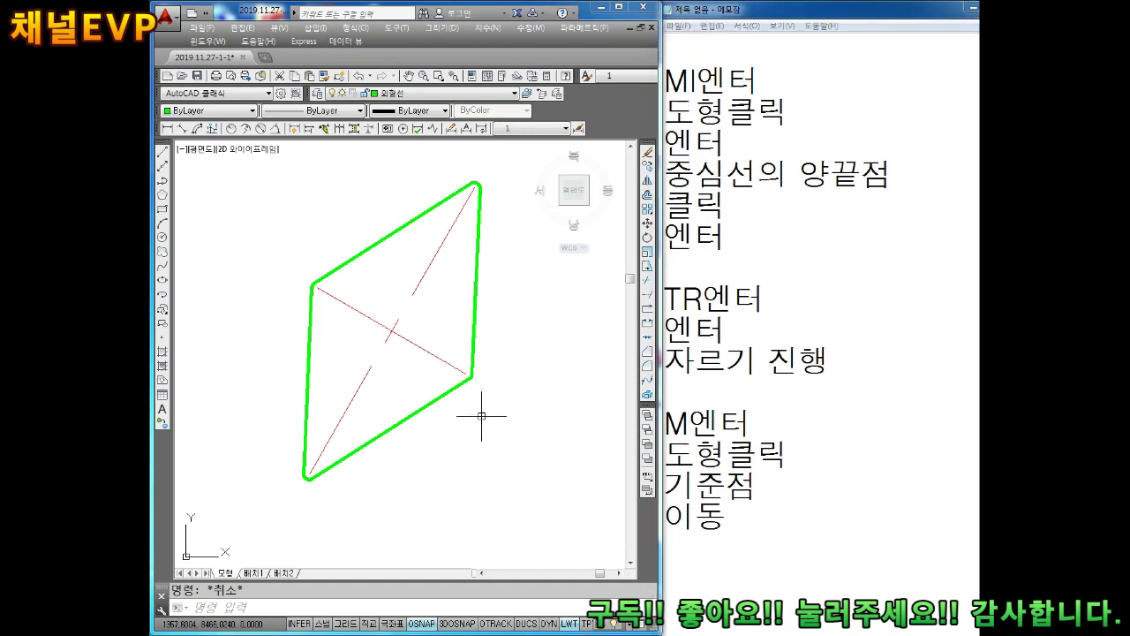
# Delete the two red centre lines from the parallelogram
pyautogui.moveTo(459, 404); pyautogui.dragTo(459, 421, button='middle')
pyautogui.click(408, 315)
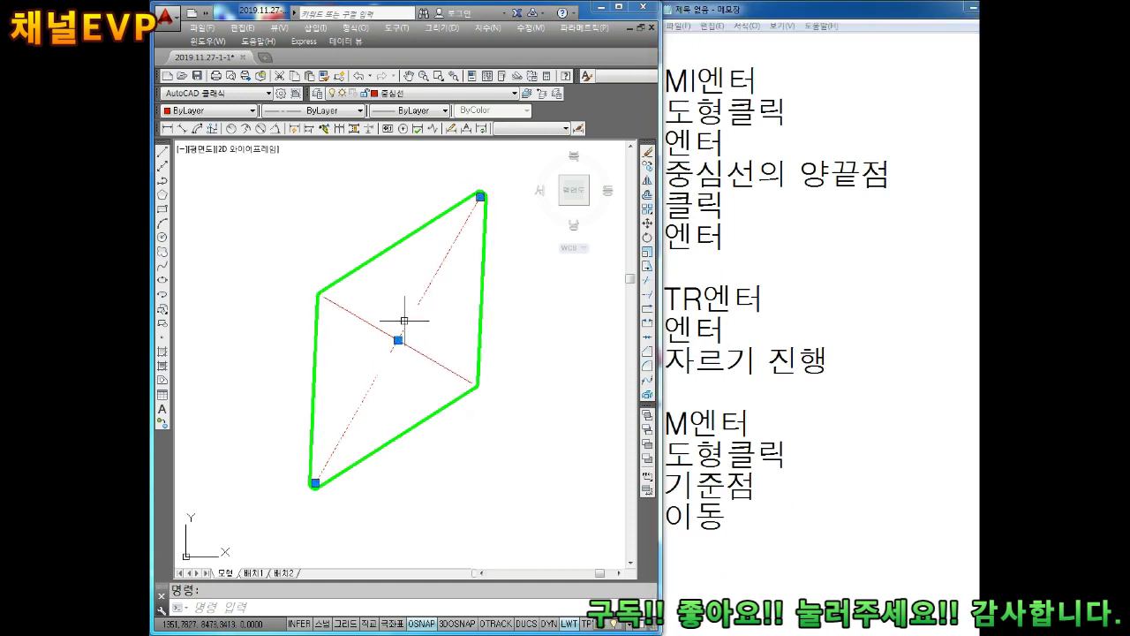
pyautogui.click(388, 353)
pyautogui.press('Delete')
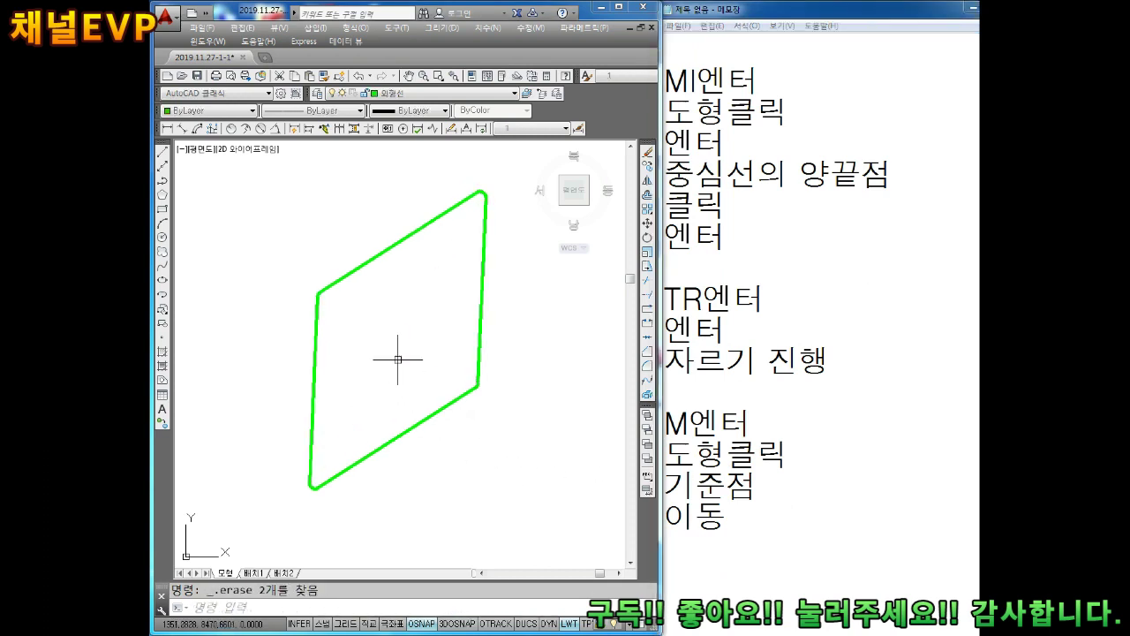
pyautogui.scroll(-4, 398, 366)
pyautogui.moveTo(422, 381)
pyautogui.mouseDown(button='middle')
pyautogui.moveTo(374, 383)
pyautogui.moveTo(386, 375)
pyautogui.mouseUp(button='middle')
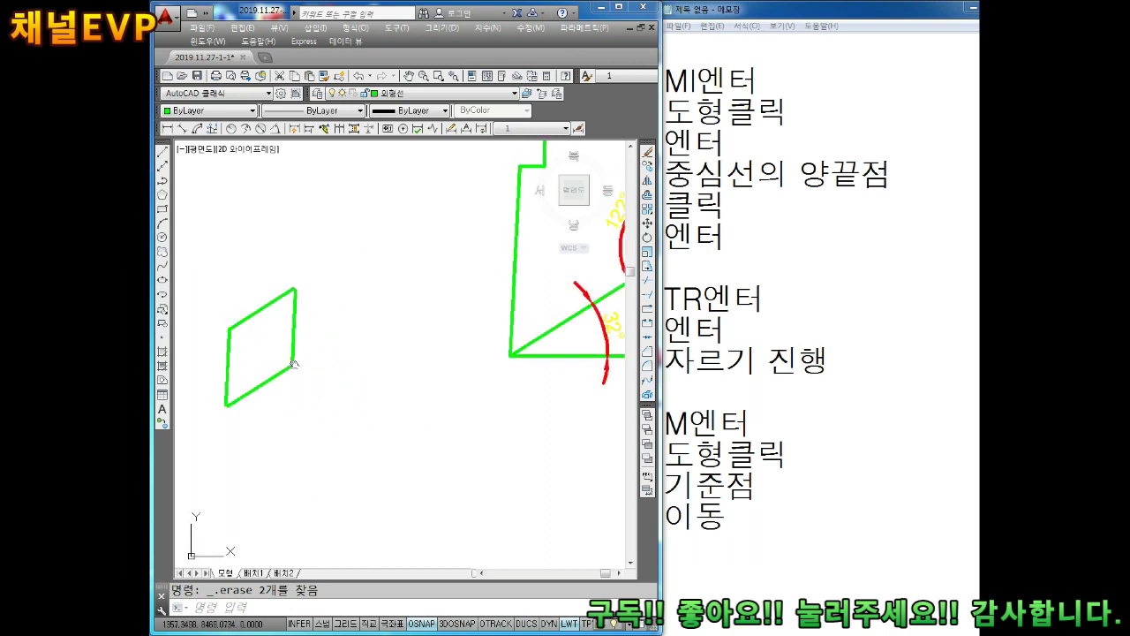
# Change the notes' last step from 'M' to 'CO'
pyautogui.click(689, 425)
pyautogui.press('BackSpace')
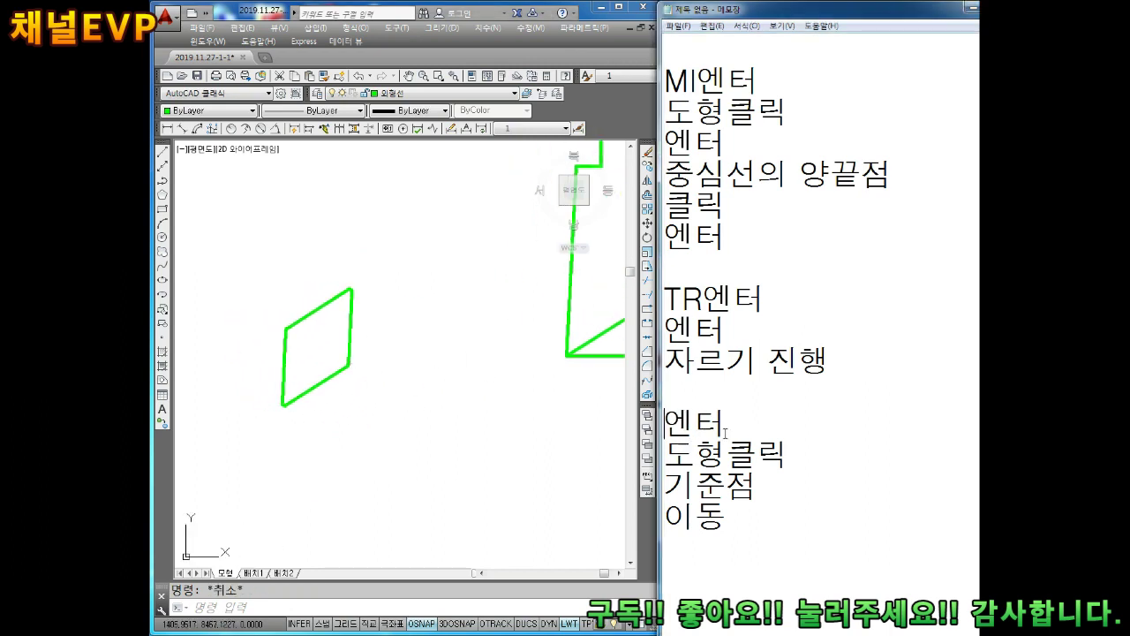
pyautogui.write('CO')
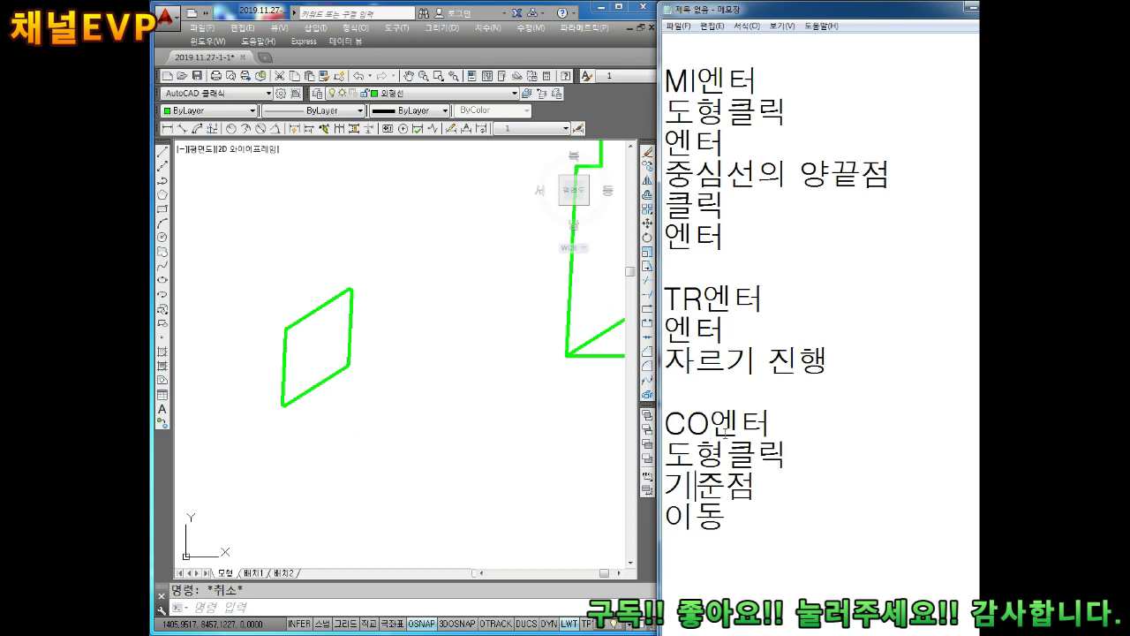
# Set the rounded parallelogram outline's colour to magenta
pyautogui.middleClick(371, 357)
pyautogui.scroll(-2, 371, 380)
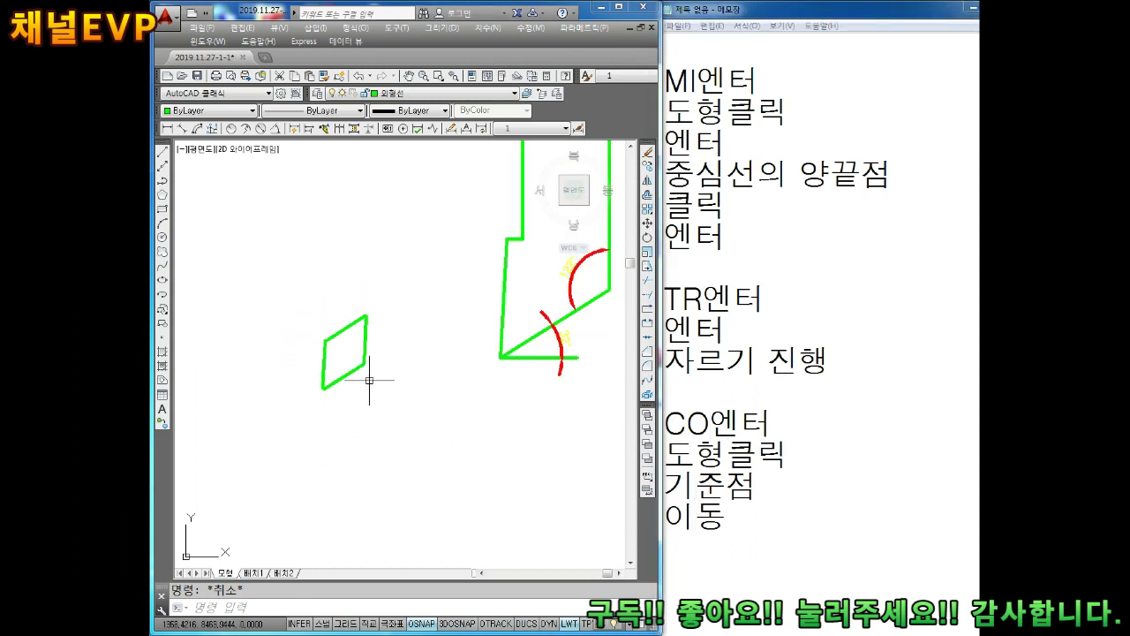
pyautogui.scroll(-2, 380, 371)
pyautogui.scroll(-1, 391, 366)
pyautogui.scroll(3, 391, 366)
pyautogui.moveTo(397, 383); pyautogui.dragTo(429, 383, button='middle')
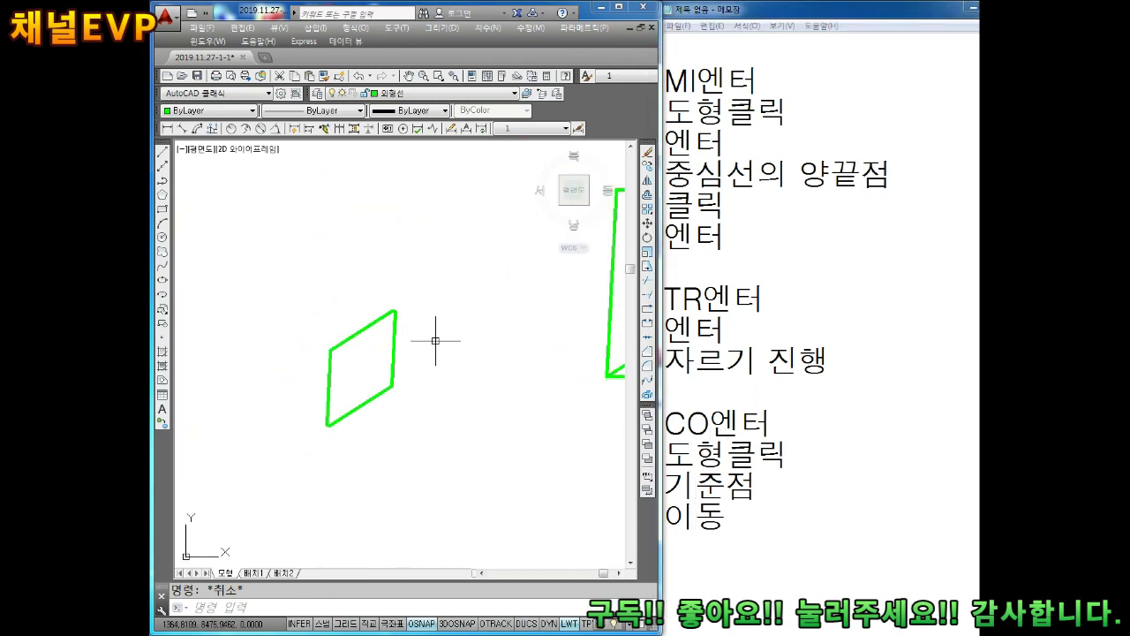
pyautogui.click(447, 273)
pyautogui.click(297, 453)
pyautogui.click(212, 111)
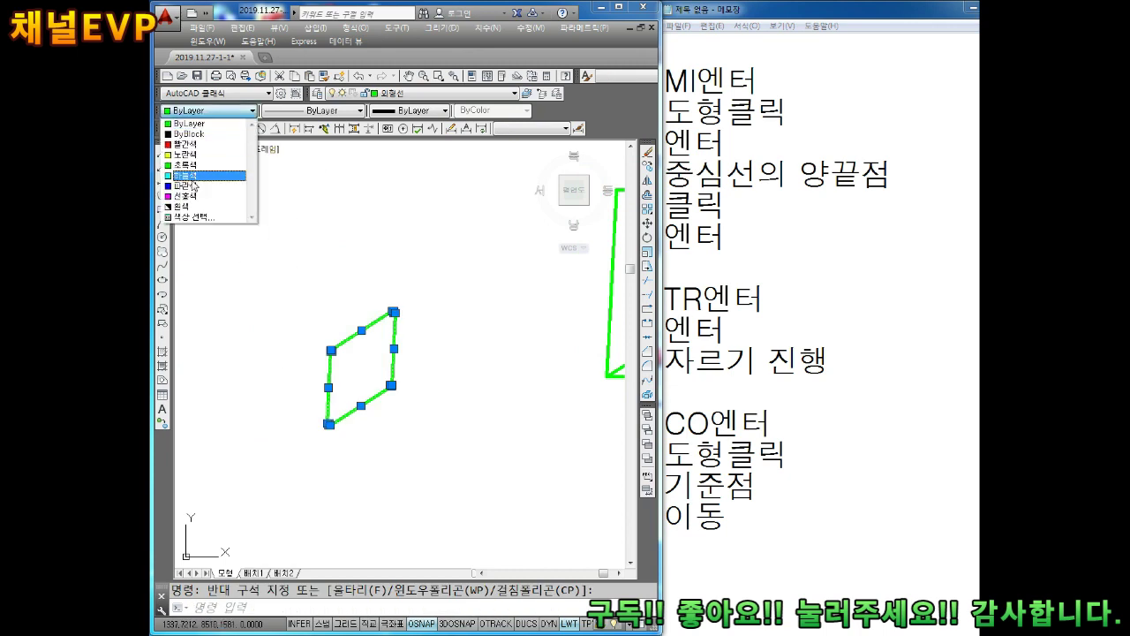
pyautogui.click(191, 197)
pyautogui.press('Escape')
pyautogui.moveTo(403, 353); pyautogui.dragTo(424, 309, button='middle')
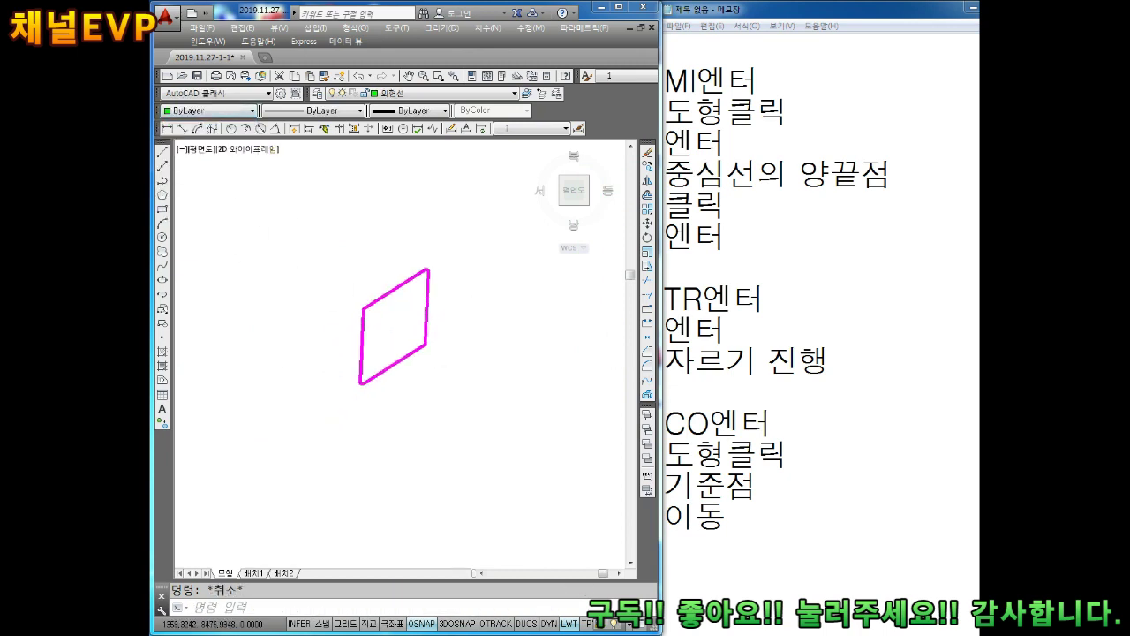
pyautogui.scroll(2, 432, 302)
# Copy the magenta parallelogram from its lower-left corner to the green outline's corner
pyautogui.write('co')
pyautogui.press('Return')
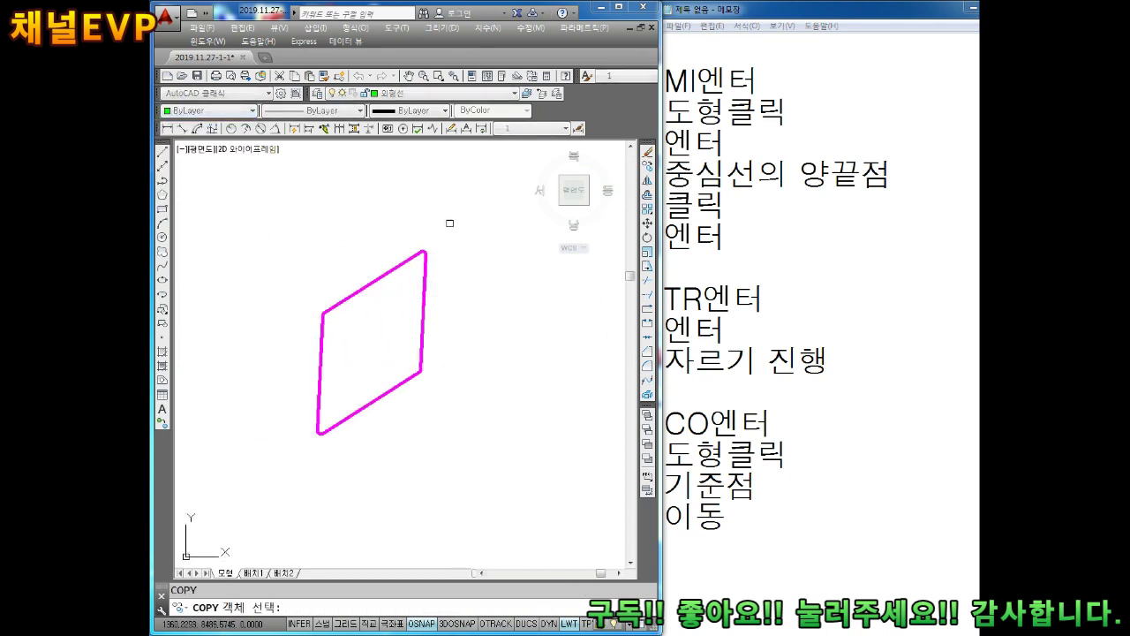
pyautogui.click(449, 222)
pyautogui.click(260, 494)
pyautogui.press('Return')
pyautogui.scroll(3, 315, 460)
pyautogui.scroll(2, 317, 468)
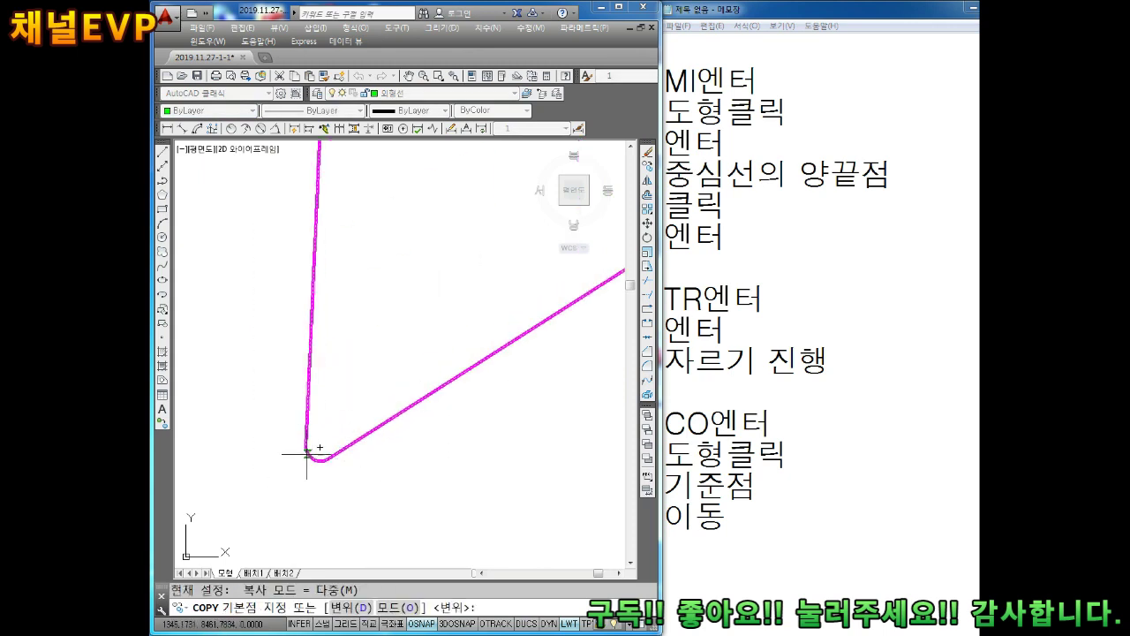
pyautogui.click(320, 448)
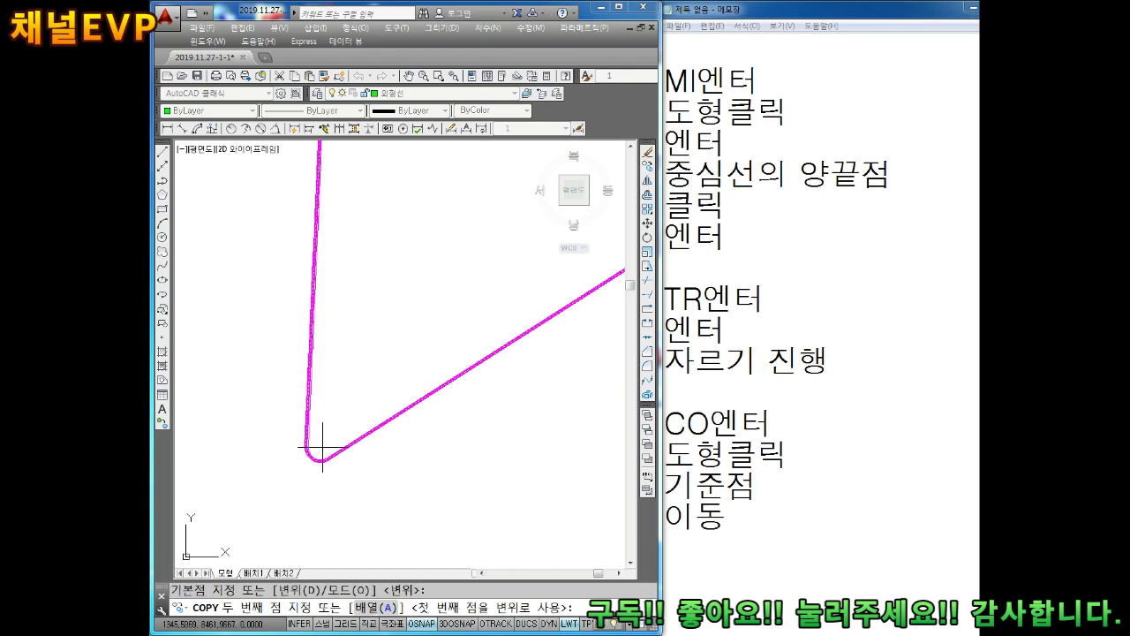
pyautogui.scroll(-3, 322, 441)
pyautogui.scroll(-2, 341, 424)
pyautogui.scroll(4, 472, 406)
pyautogui.scroll(2, 415, 442)
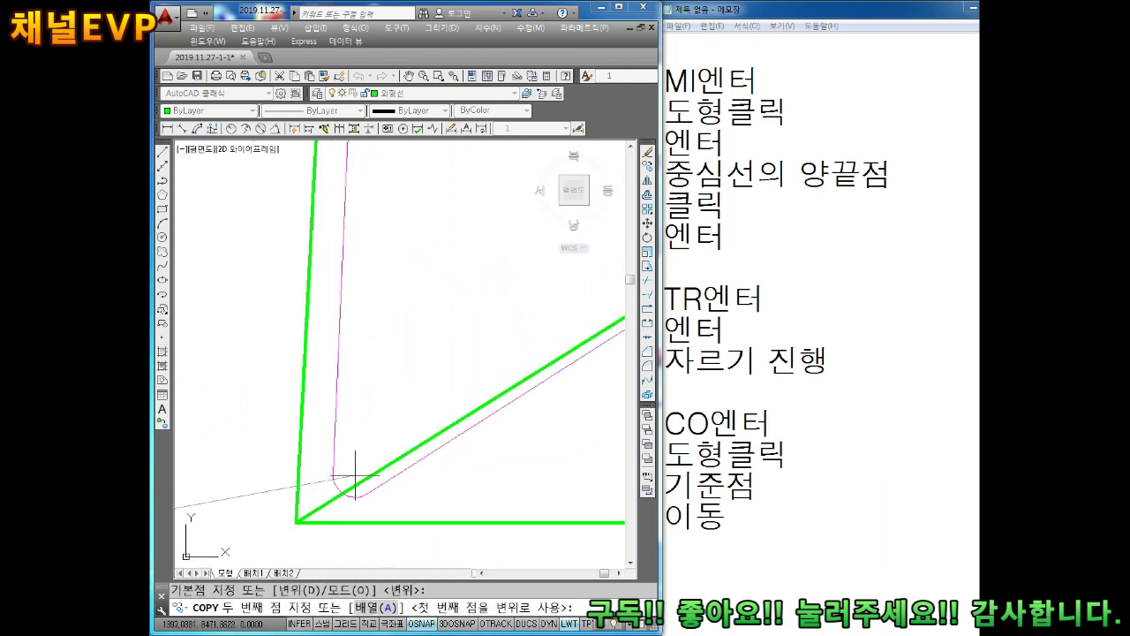
pyautogui.scroll(-2, 397, 389)
pyautogui.click(387, 435)
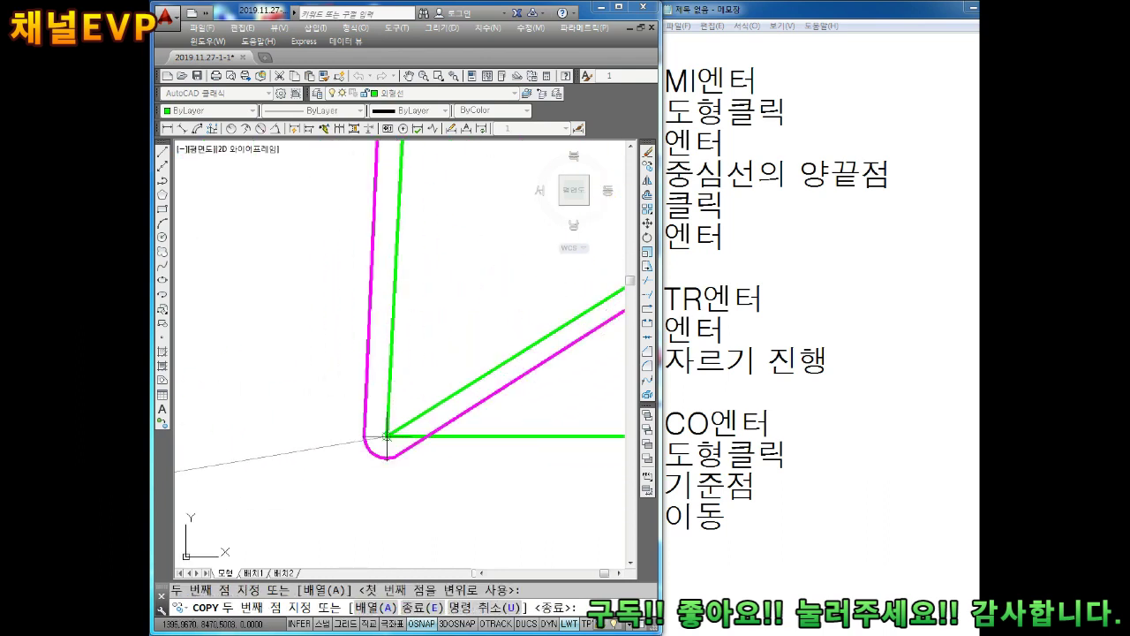
pyautogui.scroll(-2, 442, 434)
pyautogui.press('Escape')
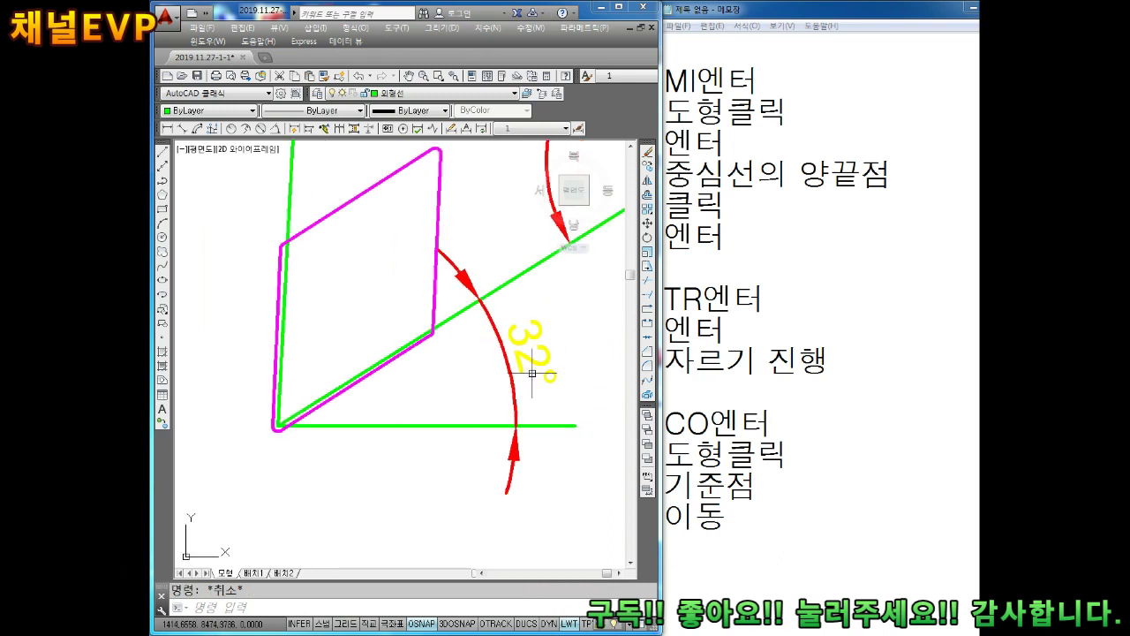
# Erase the red 32° and 122° angle arcs at the tool tip
pyautogui.scroll(-3, 515, 383)
pyautogui.moveTo(411, 388); pyautogui.dragTo(480, 398, button='middle')
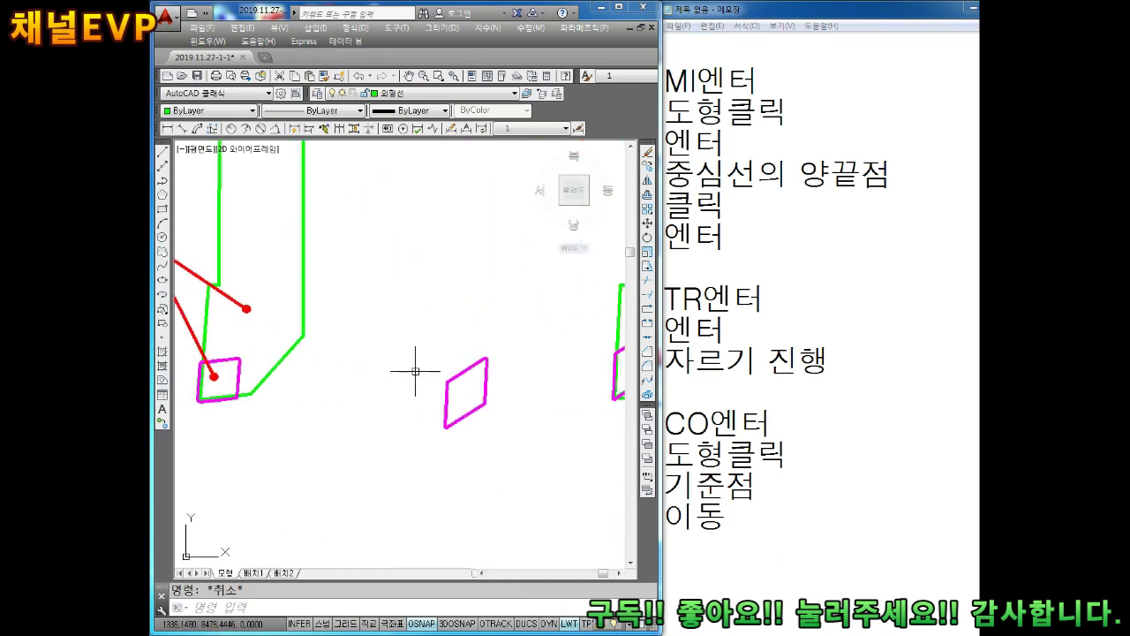
pyautogui.moveTo(411, 373); pyautogui.dragTo(344, 388, button='middle')
pyautogui.scroll(3, 397, 353)
pyautogui.scroll(2, 336, 389)
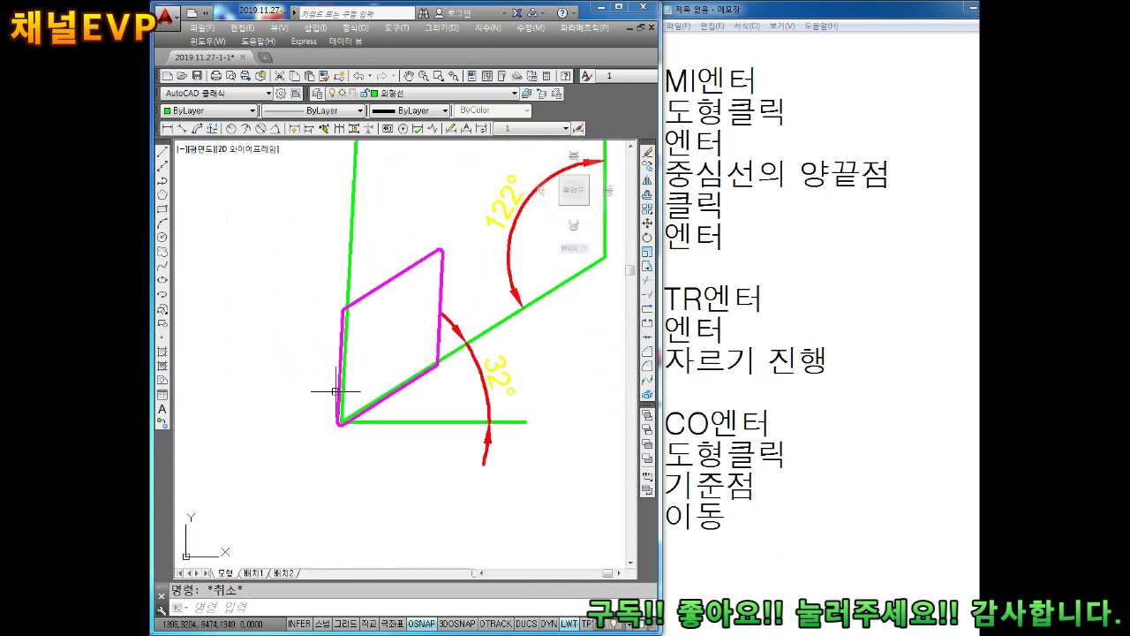
pyautogui.scroll(1, 367, 385)
pyautogui.scroll(-5, 366, 385)
pyautogui.click(530, 375)
pyautogui.click(475, 452)
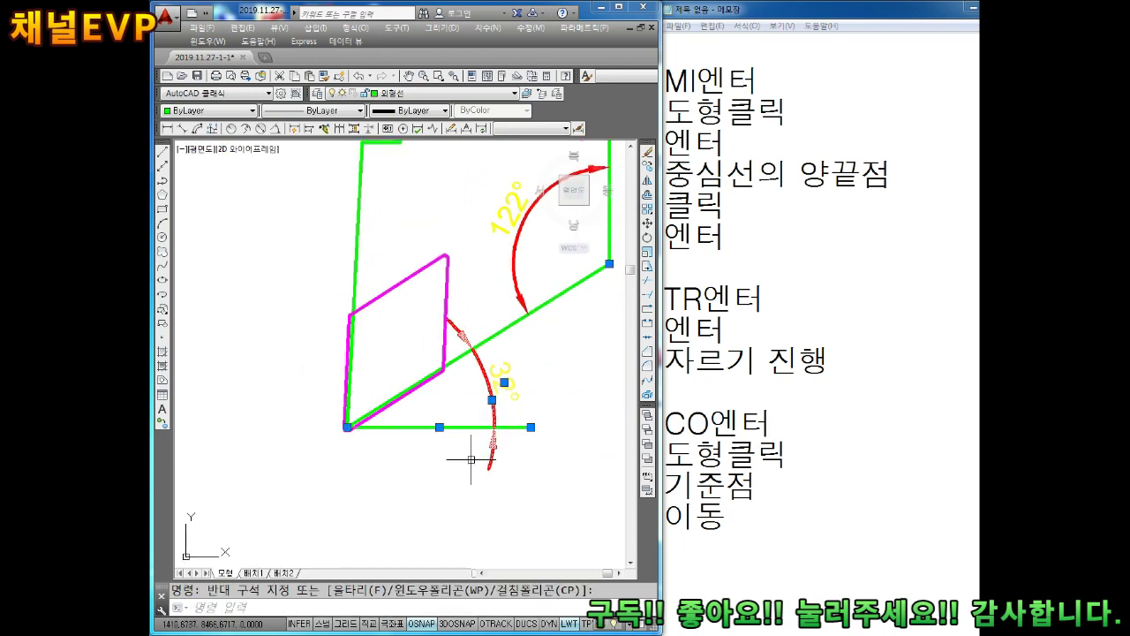
pyautogui.press('Delete')
pyautogui.scroll(-3, 475, 449)
pyautogui.click(486, 397)
pyautogui.click(497, 353)
pyautogui.click(485, 344)
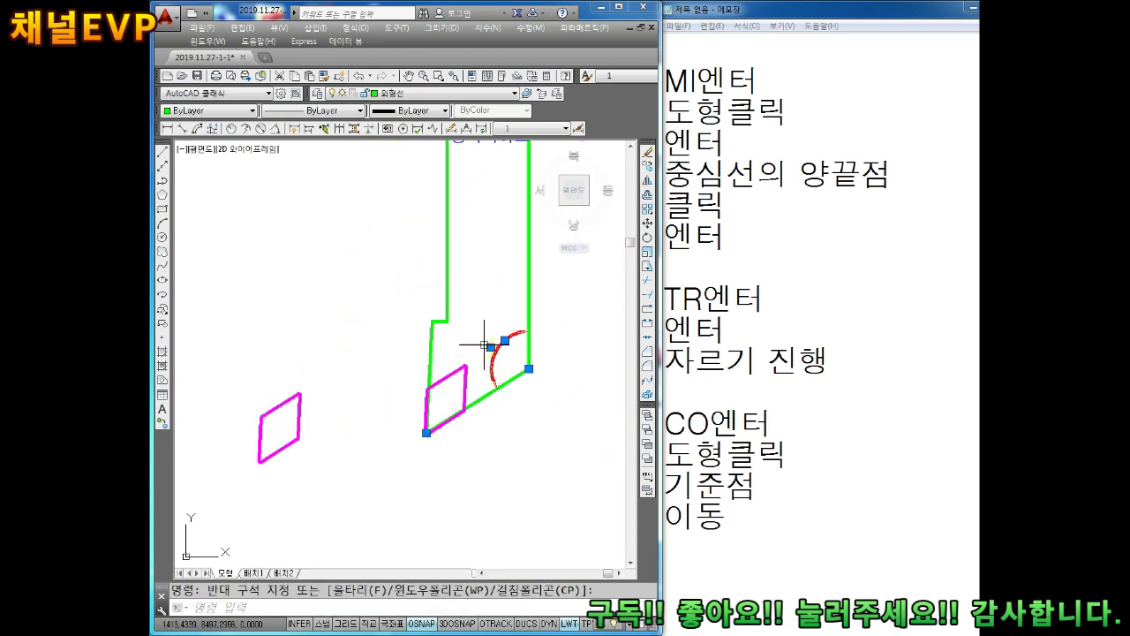
pyautogui.click(397, 379)
pyautogui.press('Delete')
pyautogui.moveTo(395, 430); pyautogui.dragTo(424, 405, button='middle')
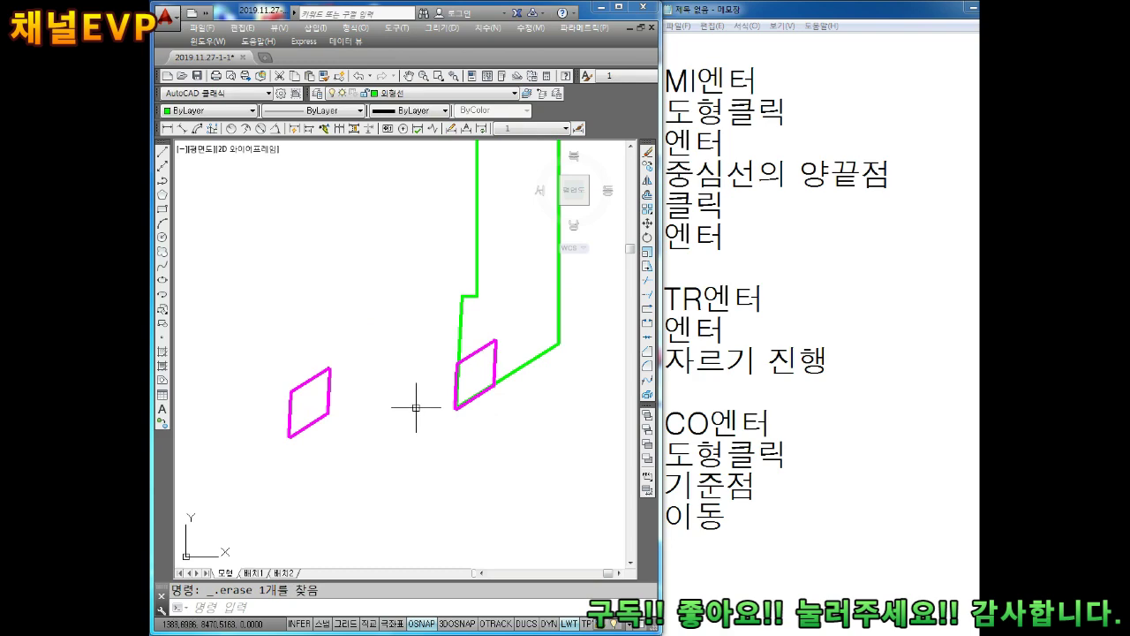
# Edit the cutting-fluid note and begin adding '절삭유농도계' after '5:5'
pyautogui.press('super+Up')
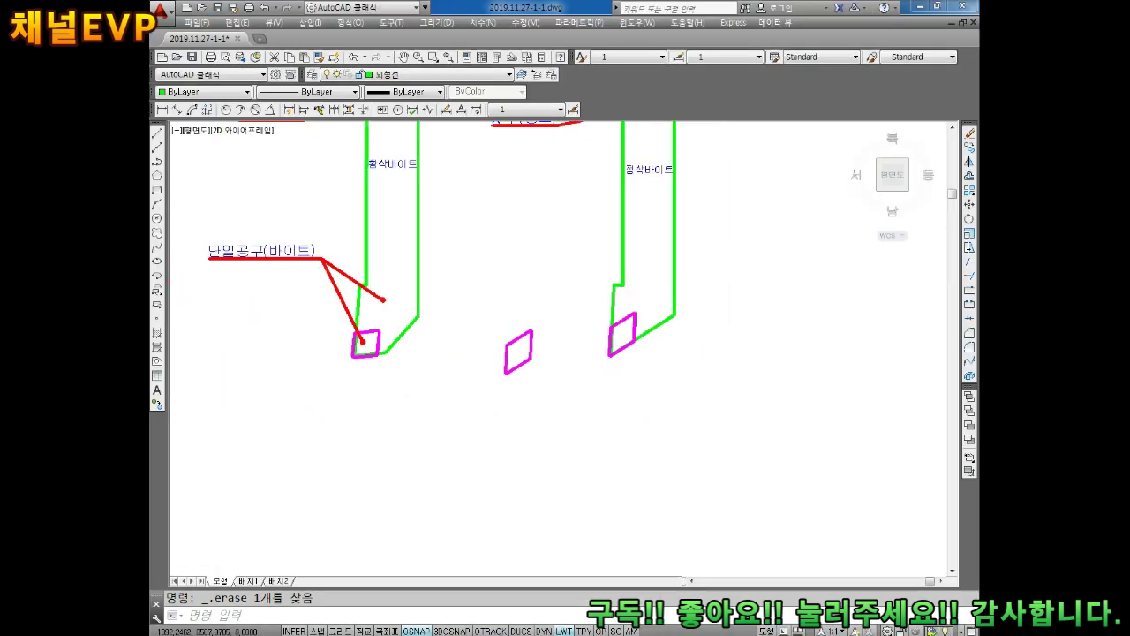
pyautogui.scroll(-2, 372, 271)
pyautogui.scroll(-1, 498, 289)
pyautogui.scroll(2, 488, 290)
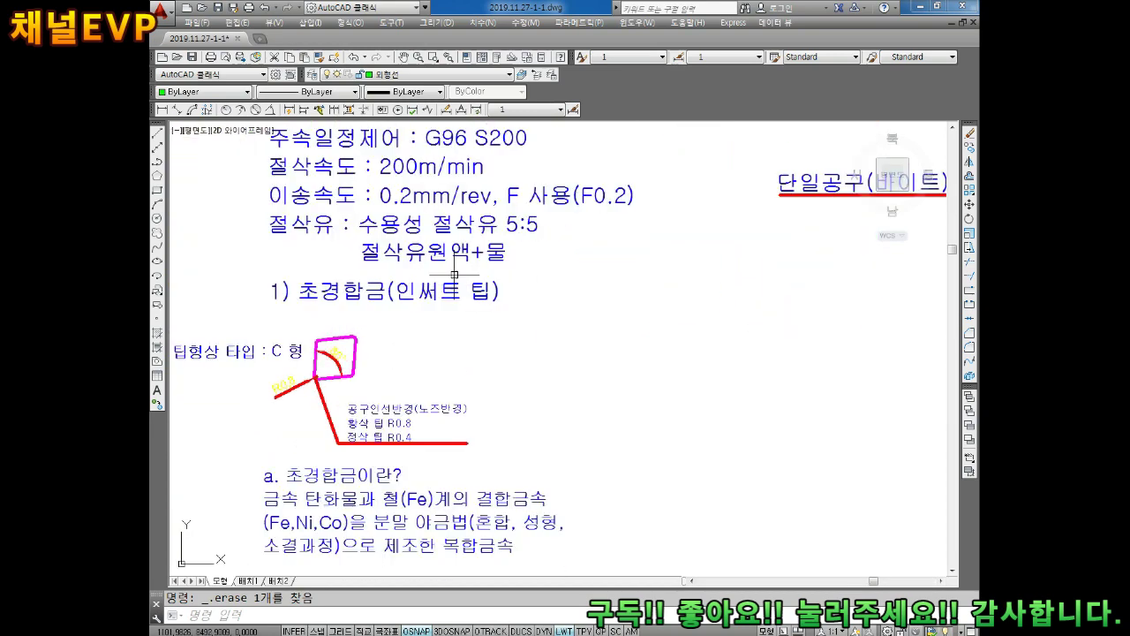
pyautogui.scroll(1, 477, 296)
pyautogui.scroll(1, 502, 273)
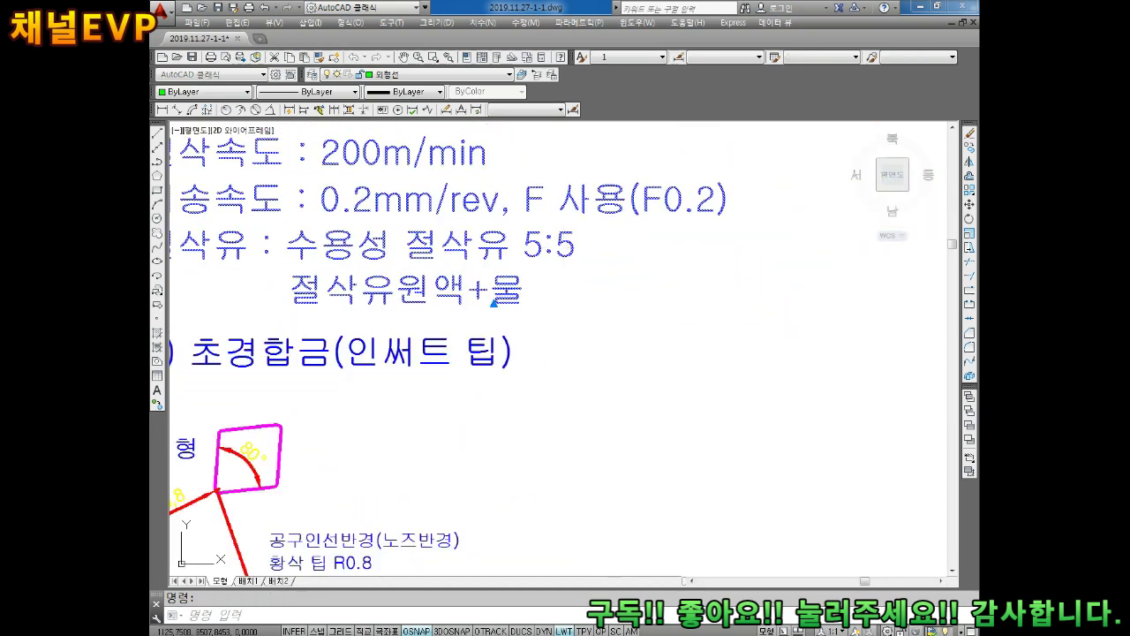
pyautogui.doubleClick(575, 246)
pyautogui.write('S')
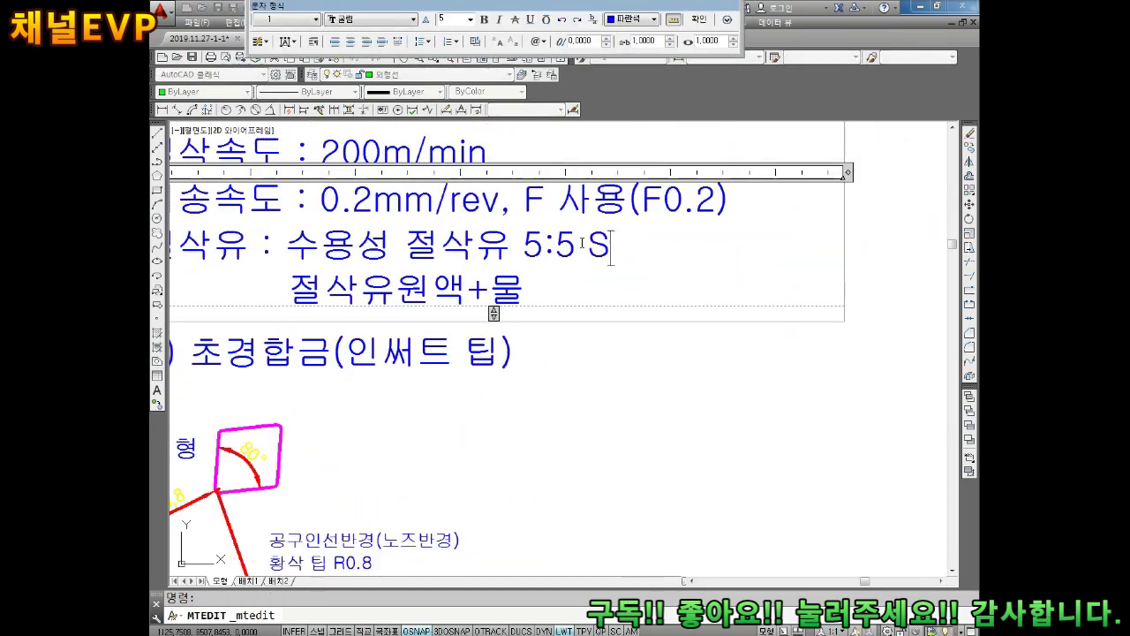
pyautogui.write('N')
pyautogui.press('BackSpace')
pyautogui.press('BackSpace')
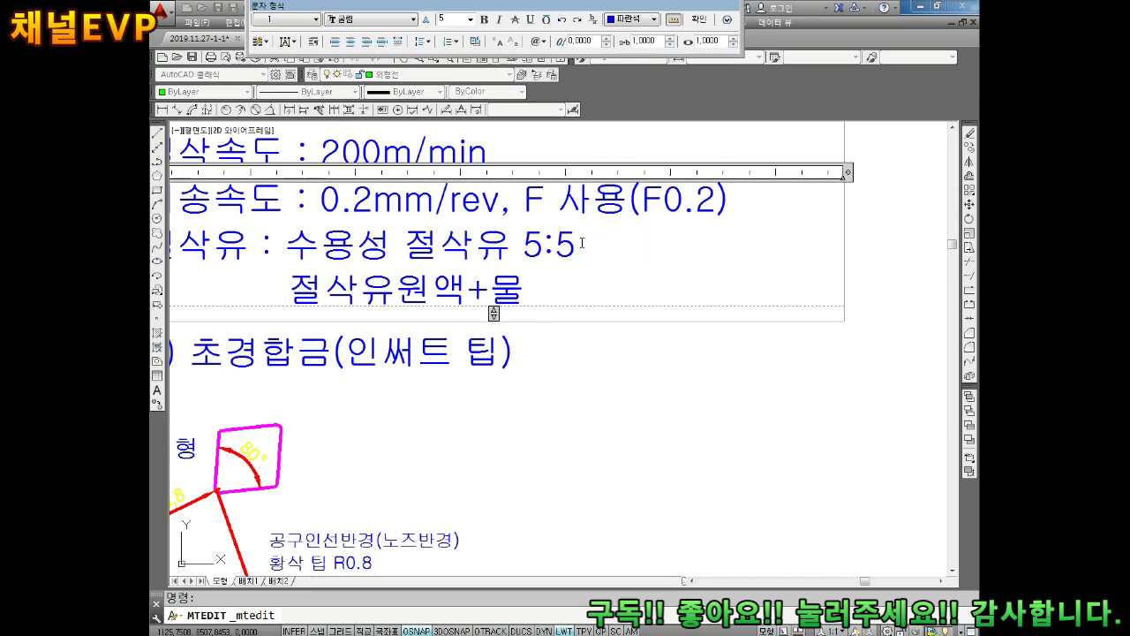
pyautogui.write('절삭유노ㅇㄷ')
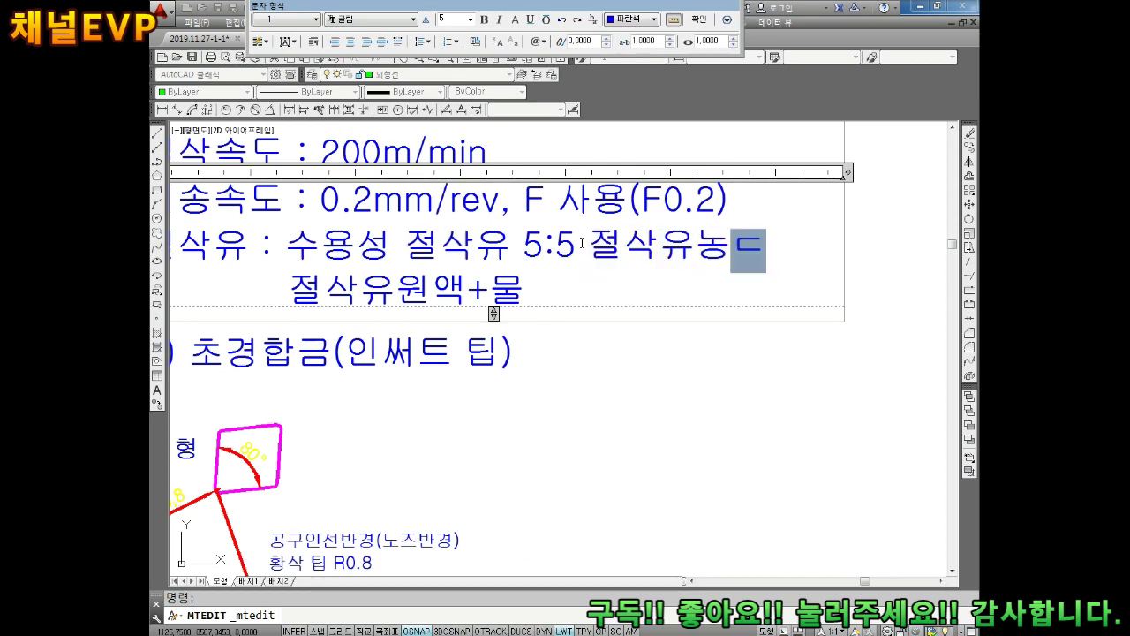
pyautogui.write('ㅖ')
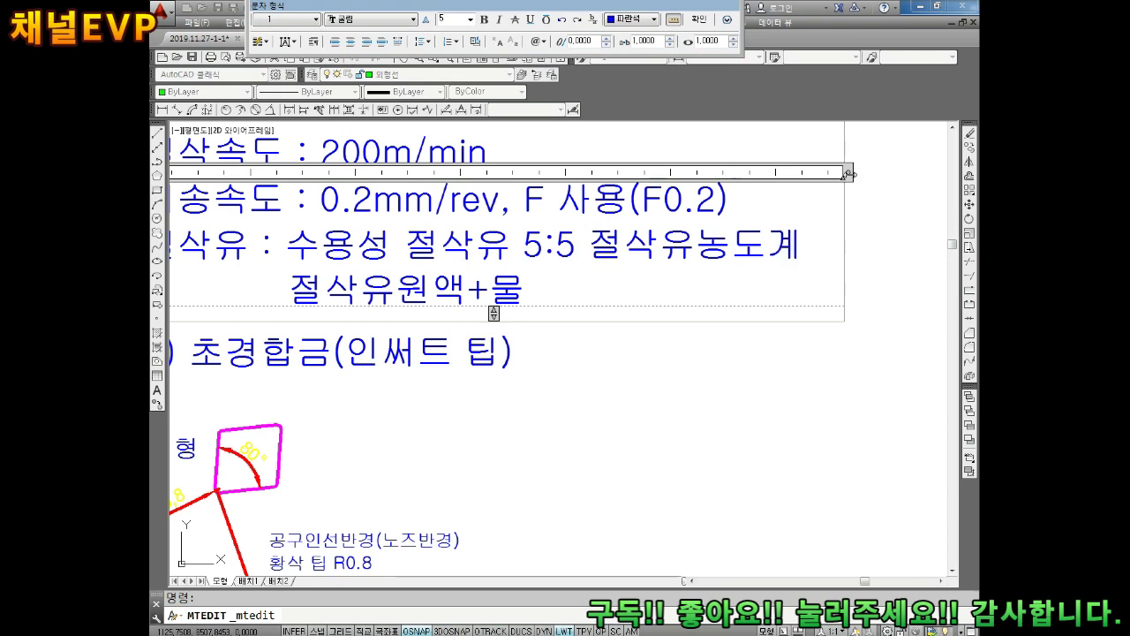
# Widen the text box and finish the note with '사용', committing the edit
pyautogui.moveTo(847, 174); pyautogui.dragTo(926, 174)
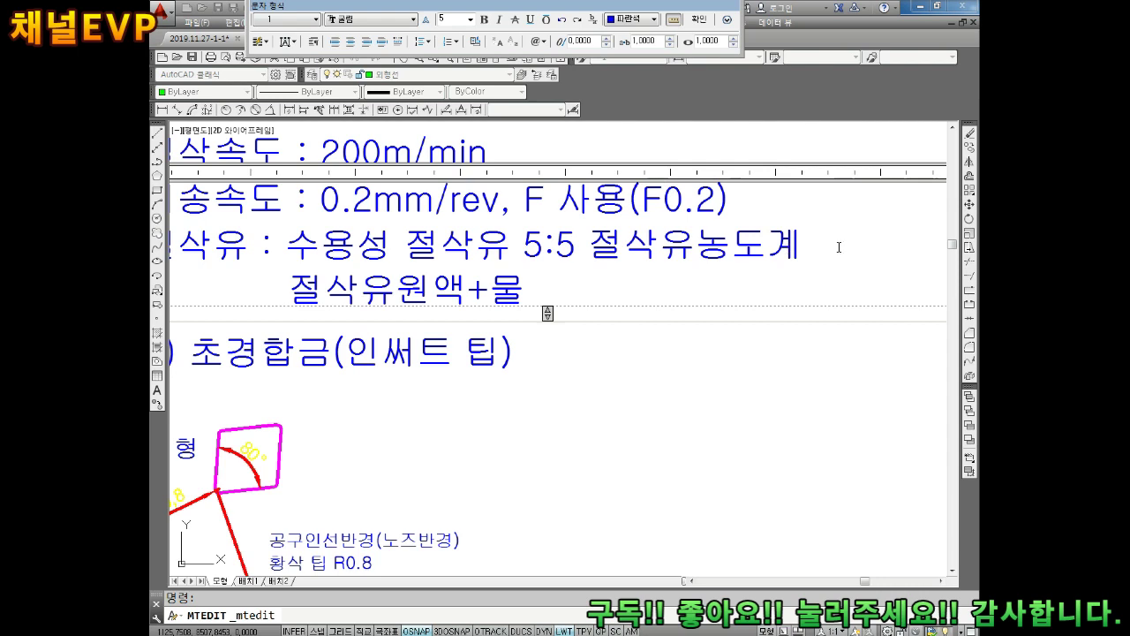
pyautogui.write('ㅅ')
pyautogui.press('BackSpace')
pyautogui.write('사용')
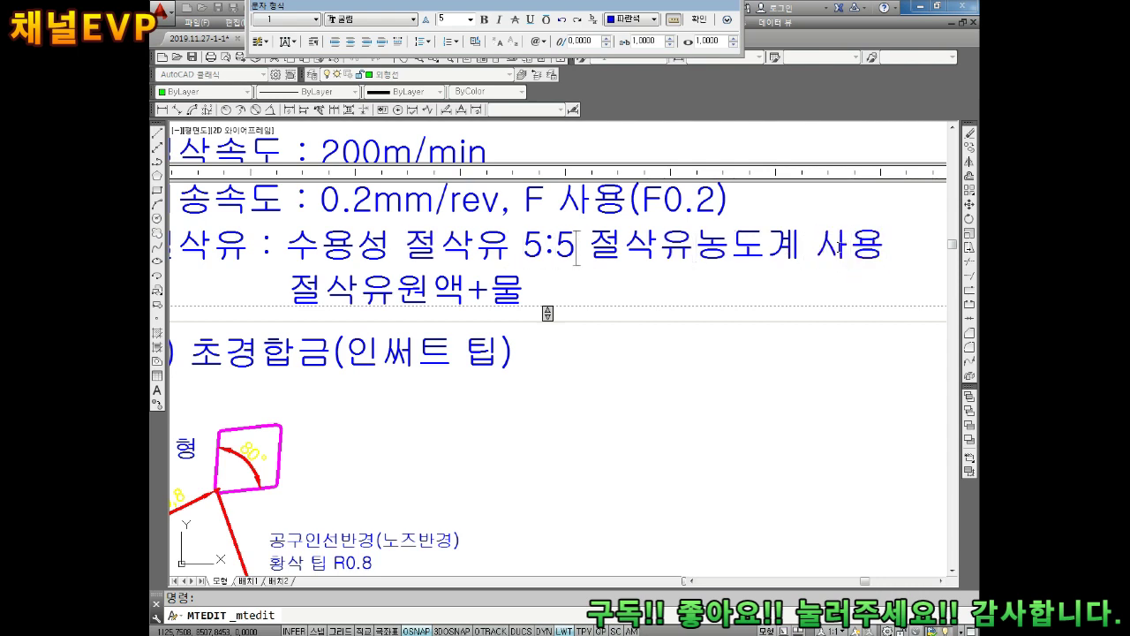
pyautogui.write(',')
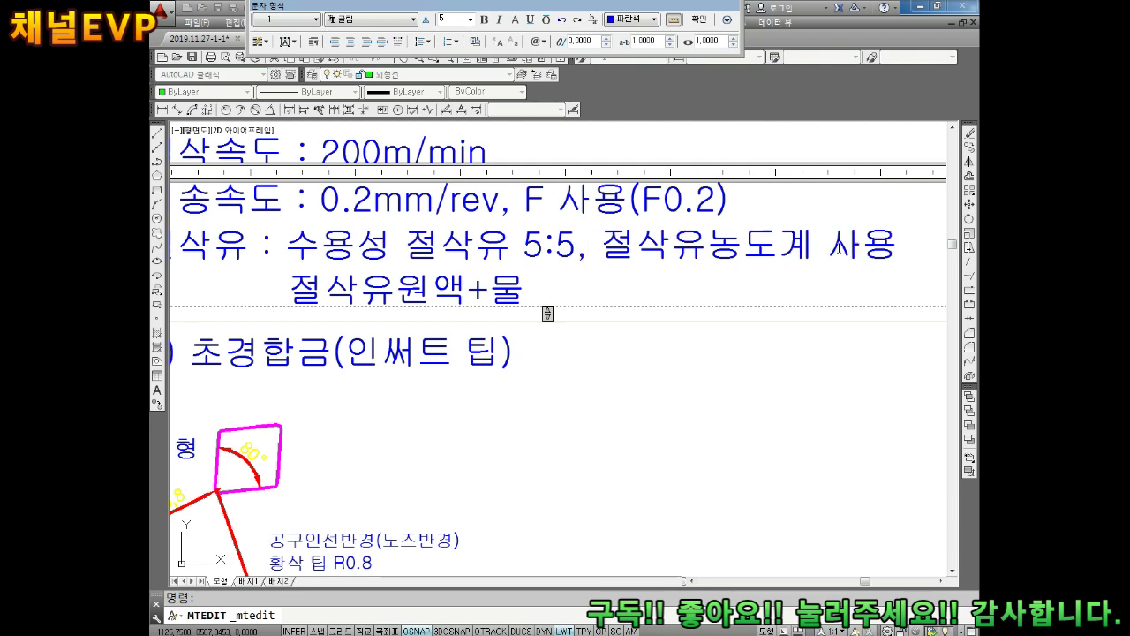
pyautogui.click(895, 412)
pyautogui.moveTo(895, 412); pyautogui.dragTo(581, 341, button='middle')
pyautogui.scroll(-2, 580, 341)
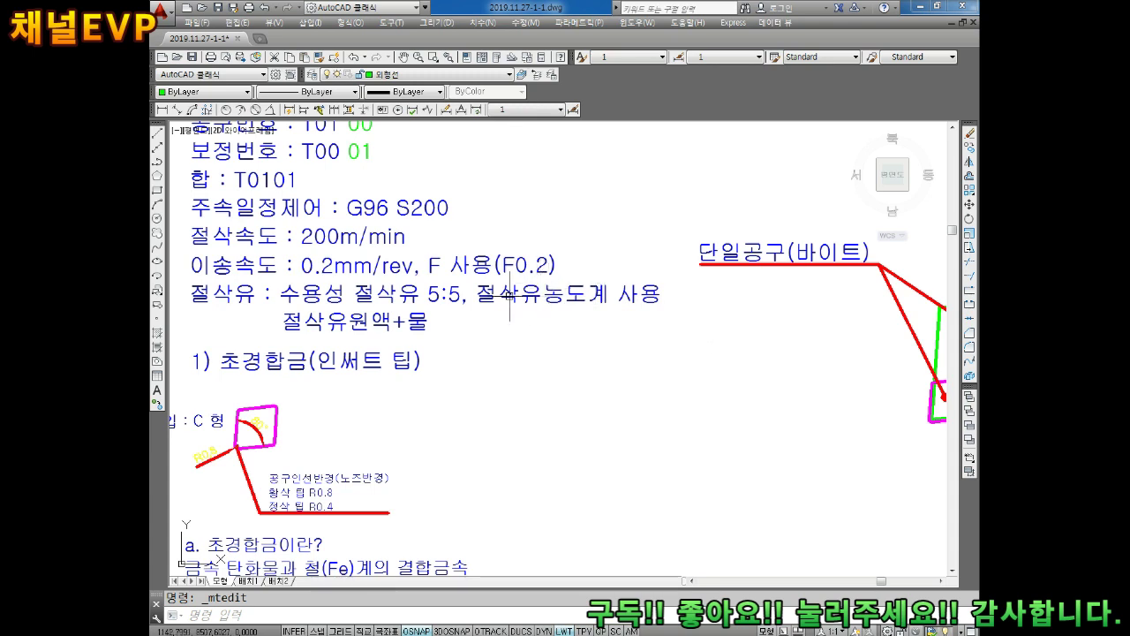
pyautogui.moveTo(735, 343)
pyautogui.mouseDown(button='middle')
pyautogui.moveTo(618, 309)
pyautogui.moveTo(431, 308)
pyautogui.mouseUp(button='middle')
pyautogui.scroll(-2, 619, 309)
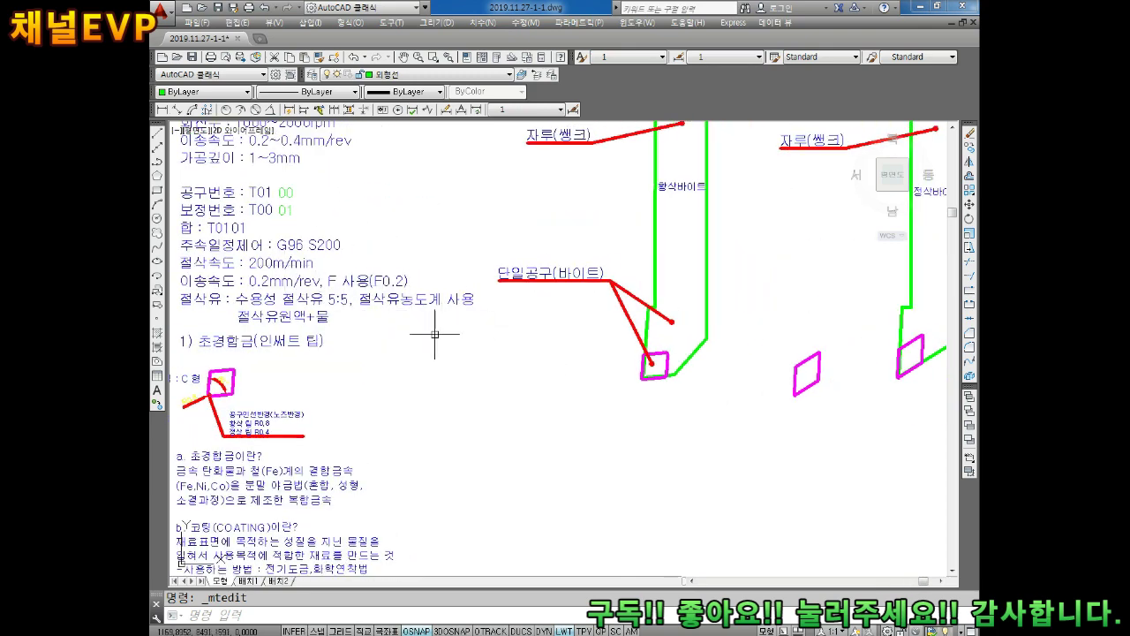
pyautogui.moveTo(862, 379); pyautogui.dragTo(700, 394, button='middle')
pyautogui.scroll(2, 734, 389)
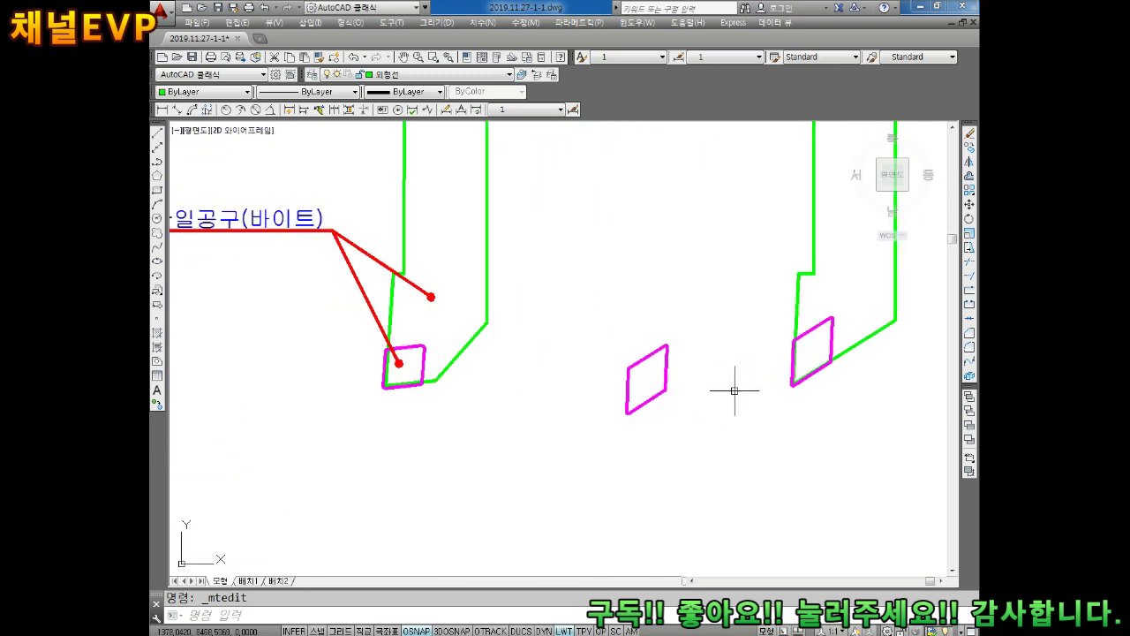
pyautogui.scroll(-2, 729, 387)
pyautogui.moveTo(601, 397)
pyautogui.mouseDown(button='middle')
pyautogui.moveTo(656, 336)
pyautogui.moveTo(663, 370)
pyautogui.mouseUp(button='middle')
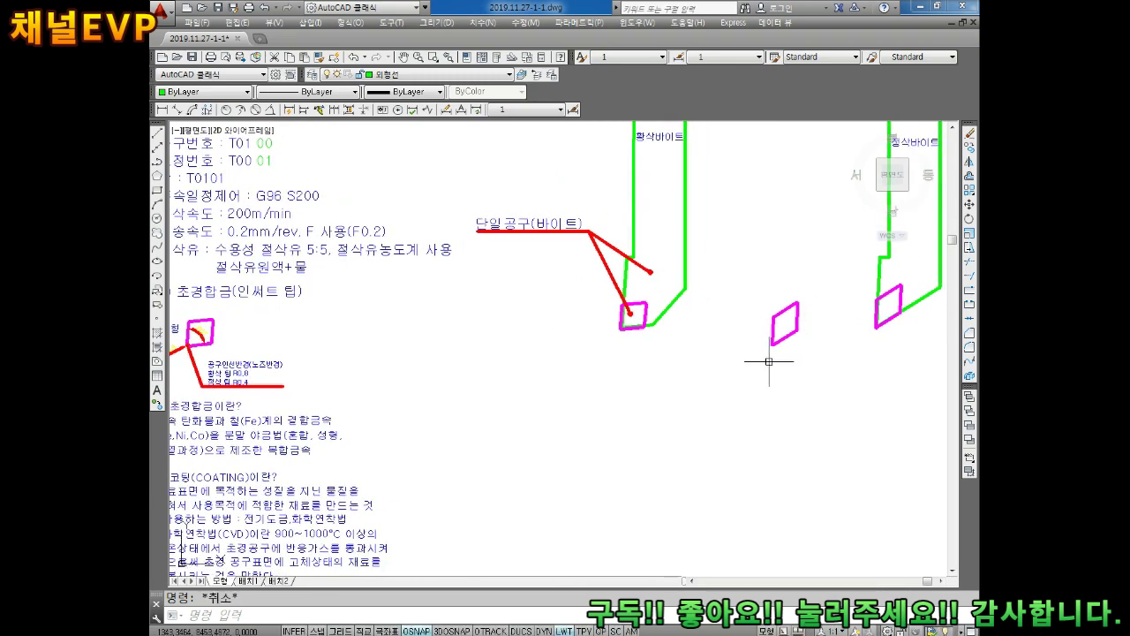
# Move the magenta insert diamond lower down the drawing
pyautogui.write('mtedit')
pyautogui.press('Return')
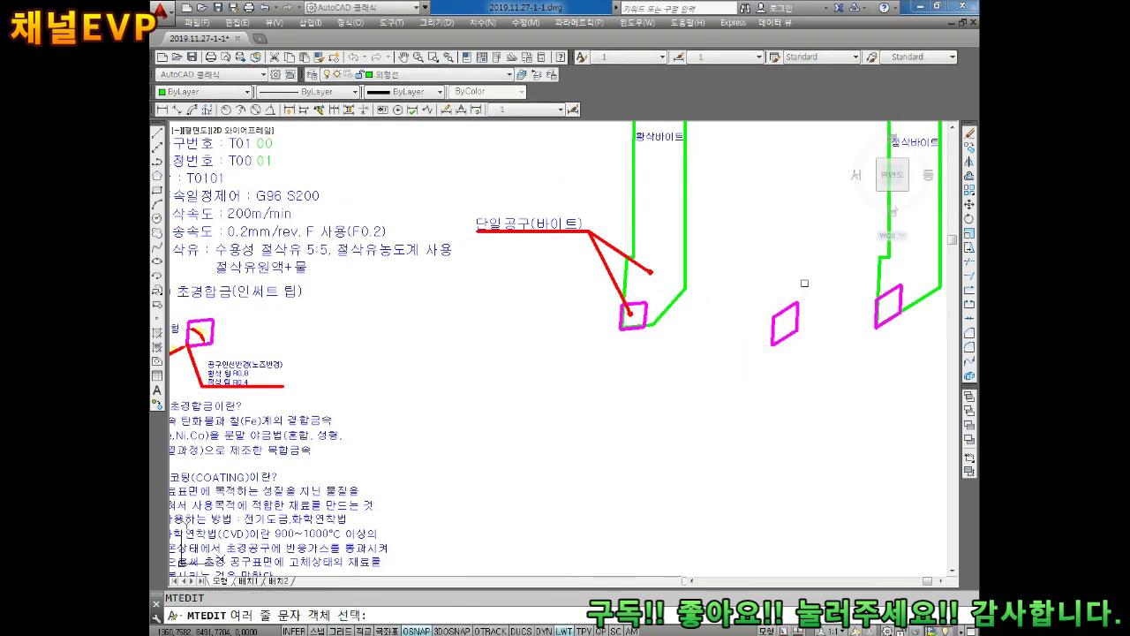
pyautogui.press('Escape')
pyautogui.write('M')
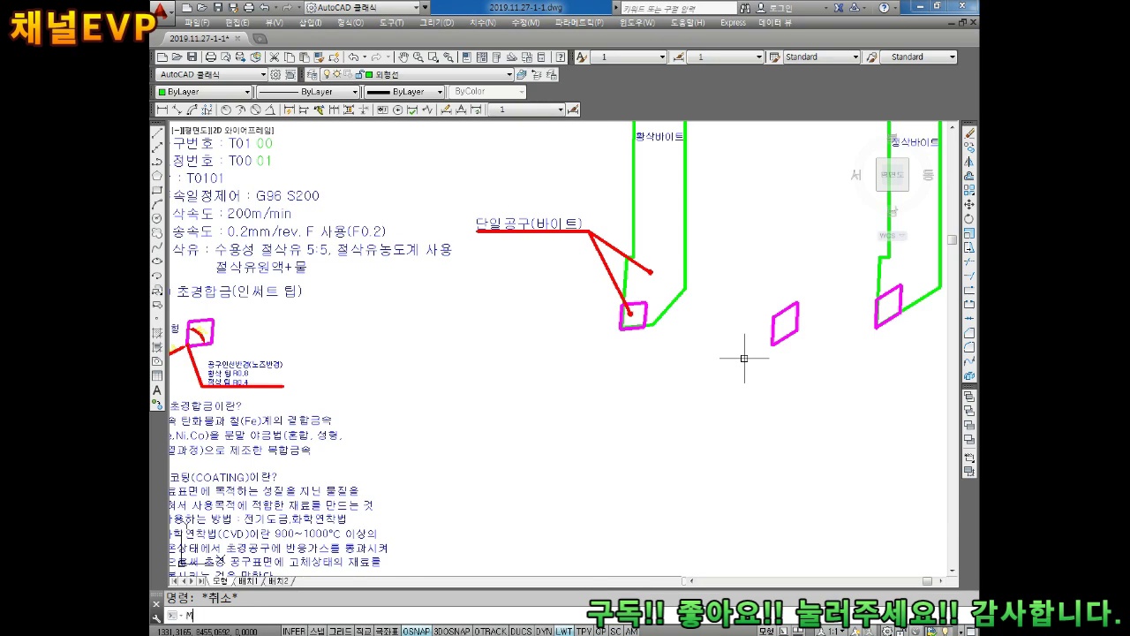
pyautogui.press('Return')
pyautogui.click(774, 341)
pyautogui.press('Return')
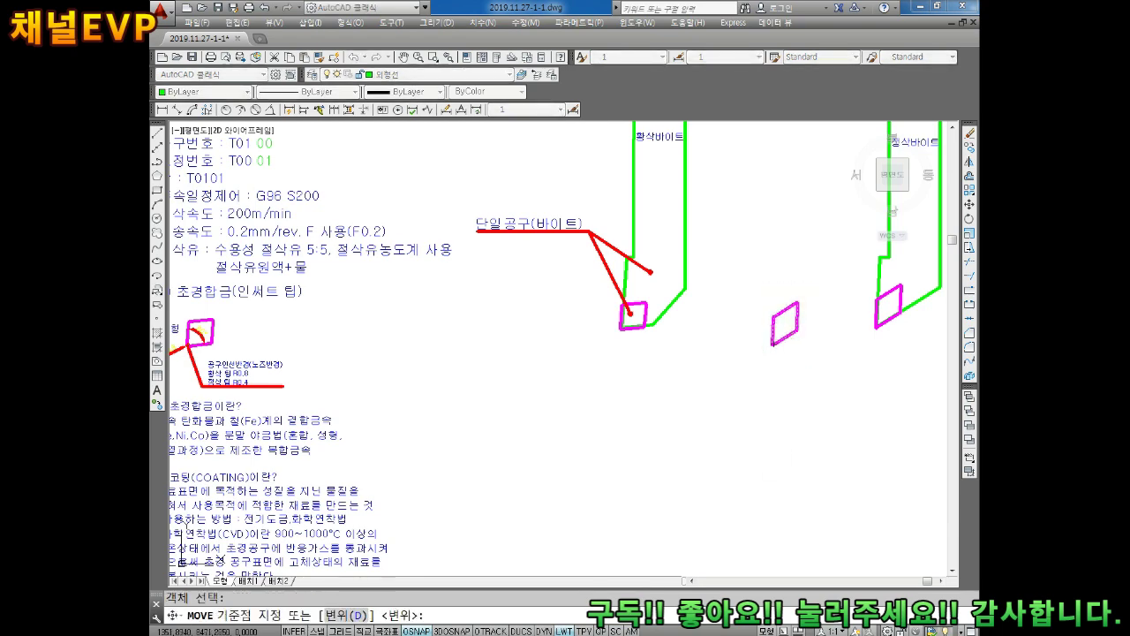
pyautogui.click(775, 341)
pyautogui.click(772, 397)
pyautogui.press('Escape')
# Copy the 1) 초경합금(인써트 팁) heading, C 형 tip-type label and nose-radius notes beside the second diamond
pyautogui.moveTo(607, 378); pyautogui.dragTo(727, 348, button='middle')
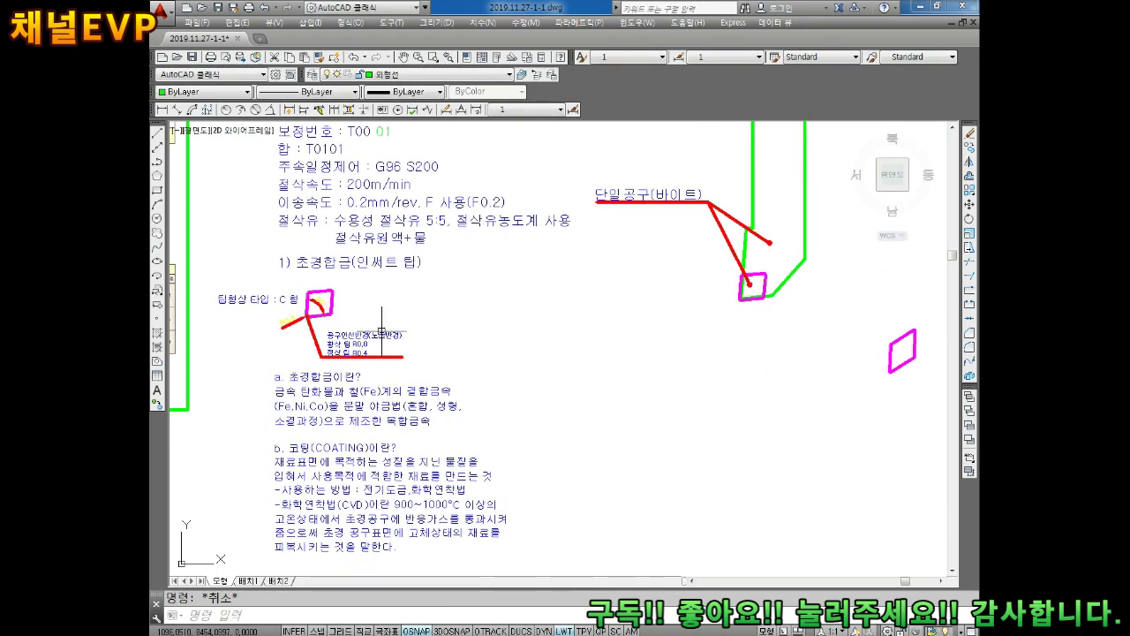
pyautogui.moveTo(381, 332); pyautogui.dragTo(375, 299, button='middle')
pyautogui.write('CO')
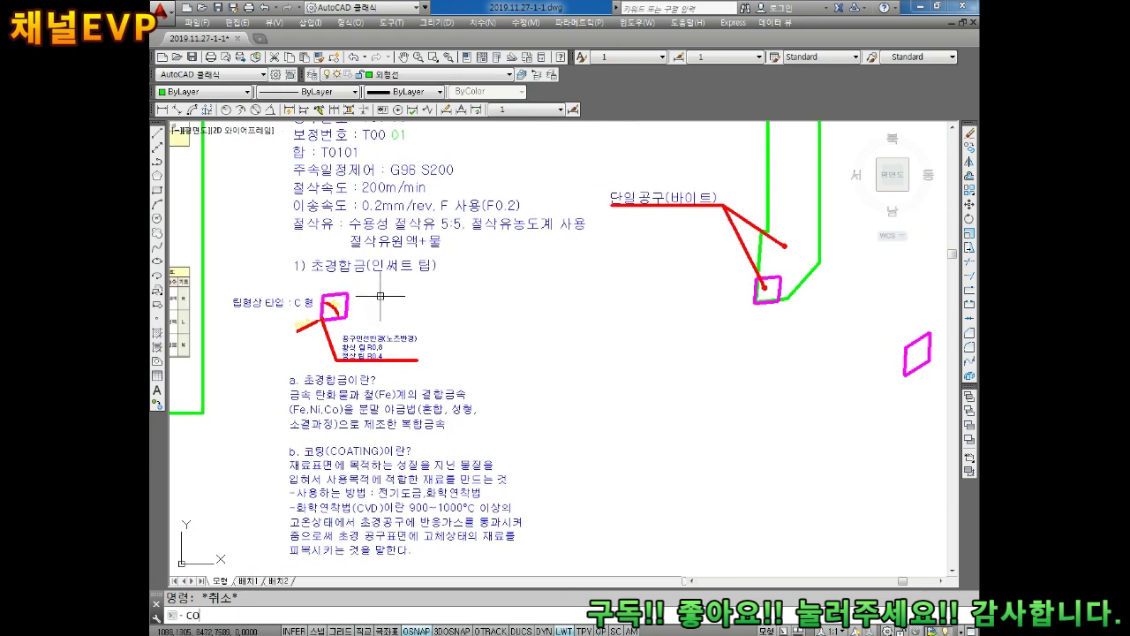
pyautogui.press('Return')
pyautogui.click(353, 267)
pyautogui.click(280, 302)
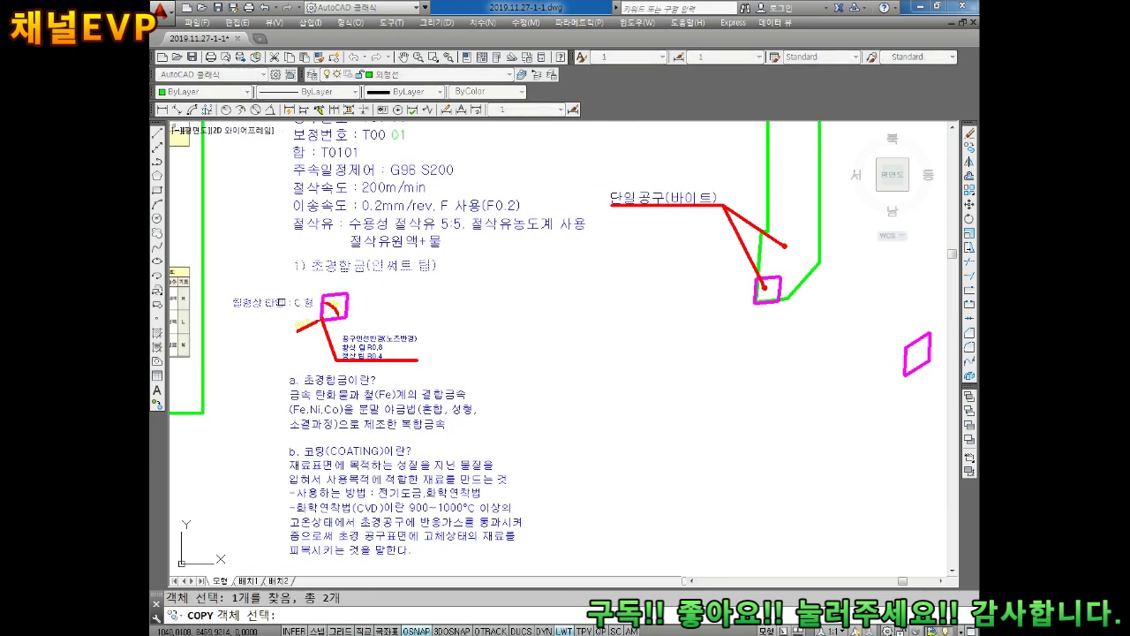
pyautogui.click(363, 347)
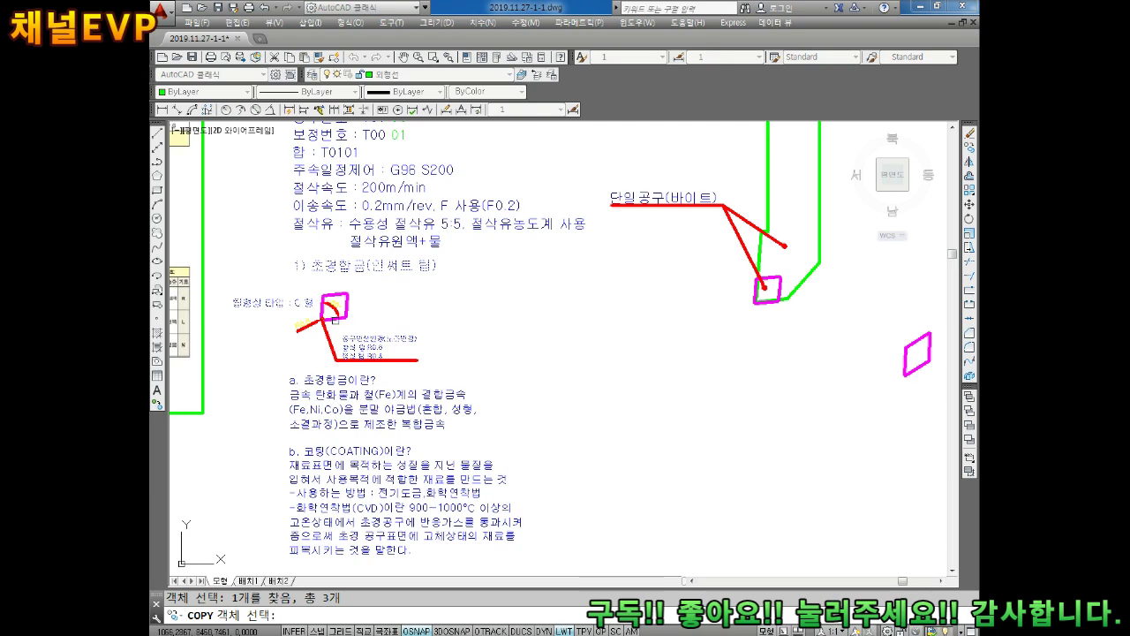
pyautogui.scroll(2, 335, 319)
pyautogui.scroll(2, 294, 321)
pyautogui.press('Return')
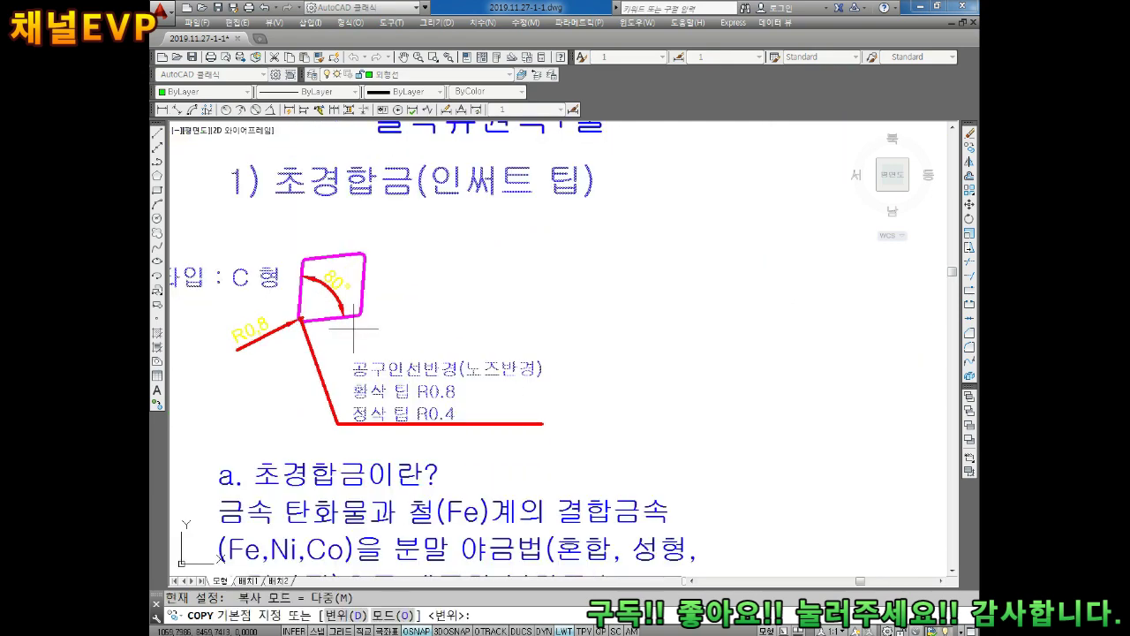
pyautogui.scroll(-4, 353, 335)
pyautogui.scroll(2, 389, 331)
pyautogui.scroll(2, 412, 331)
pyautogui.click(437, 314)
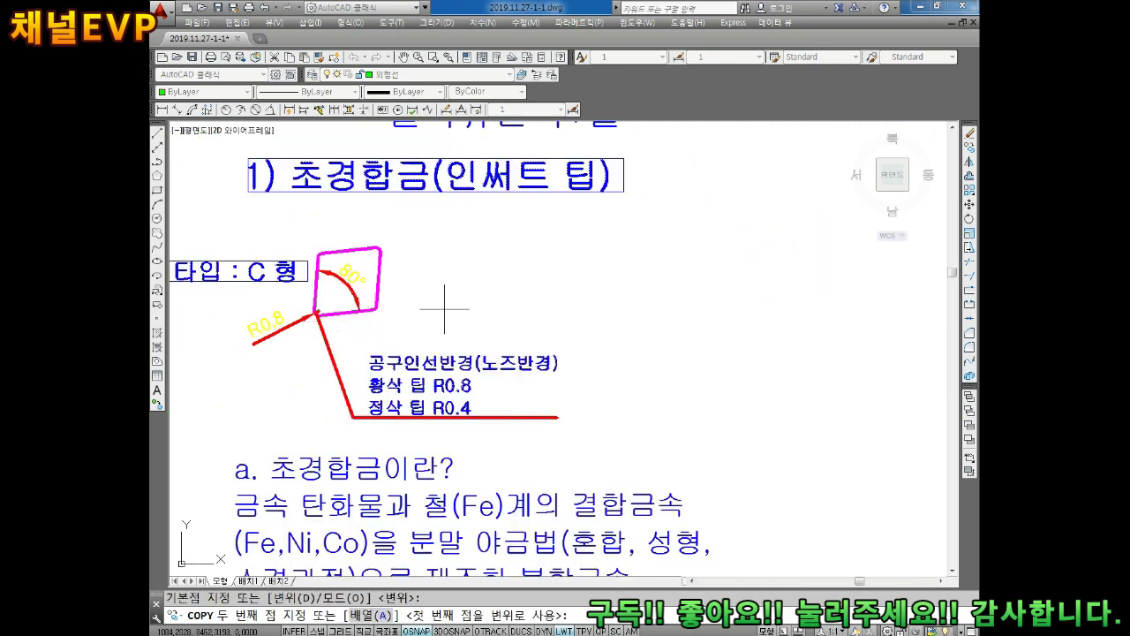
pyautogui.scroll(-3, 494, 304)
pyautogui.scroll(-1, 618, 313)
pyautogui.scroll(2, 642, 314)
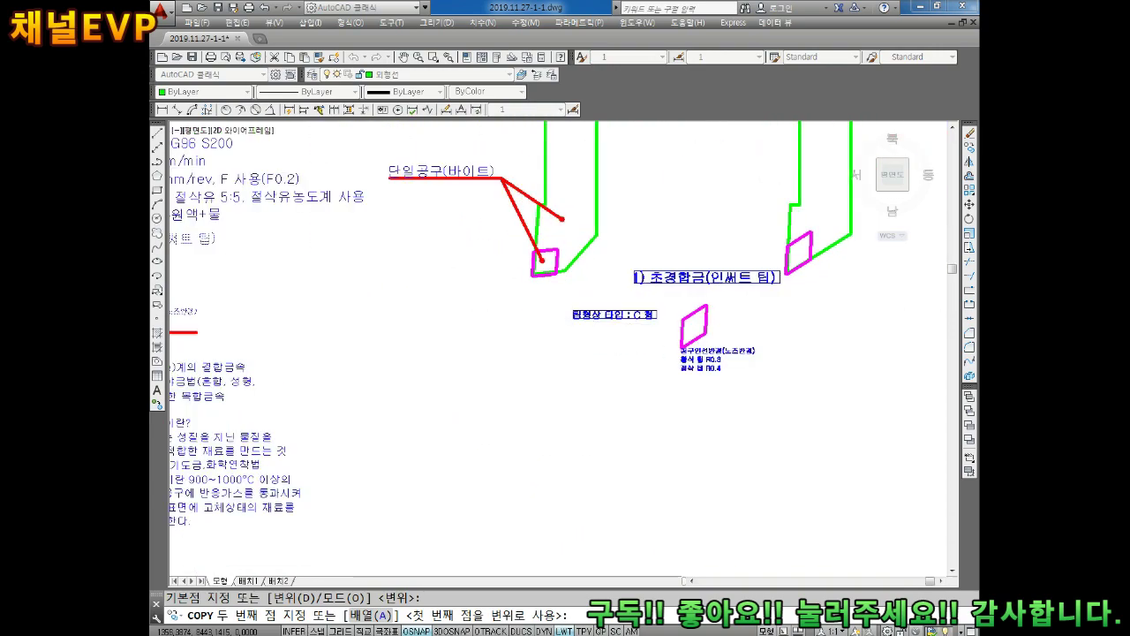
pyautogui.scroll(4, 680, 353)
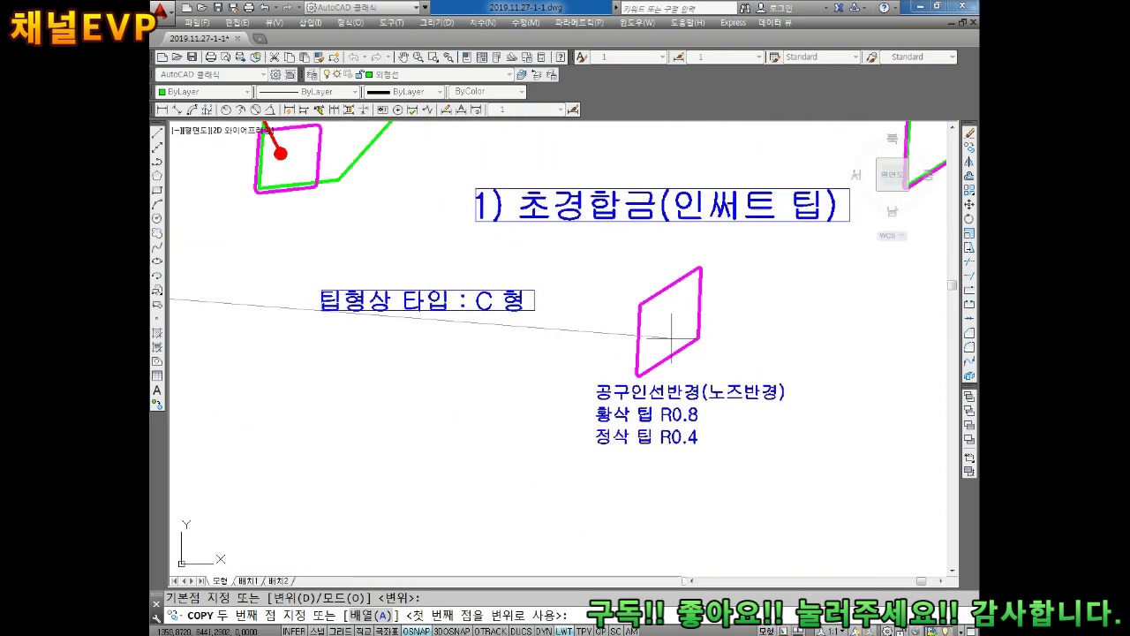
pyautogui.click(697, 363)
pyautogui.press('Escape')
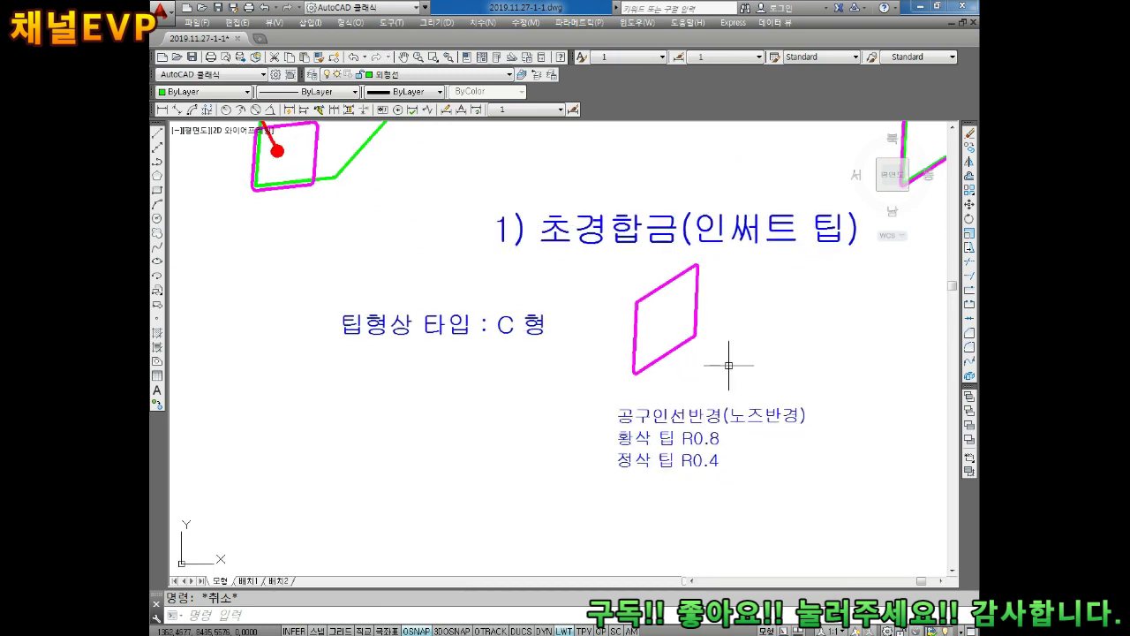
pyautogui.moveTo(604, 308); pyautogui.dragTo(560, 291, button='middle')
# Add a 55° angular dimension to the second diamond's corner
pyautogui.click(269, 109)
pyautogui.scroll(4, 533, 294)
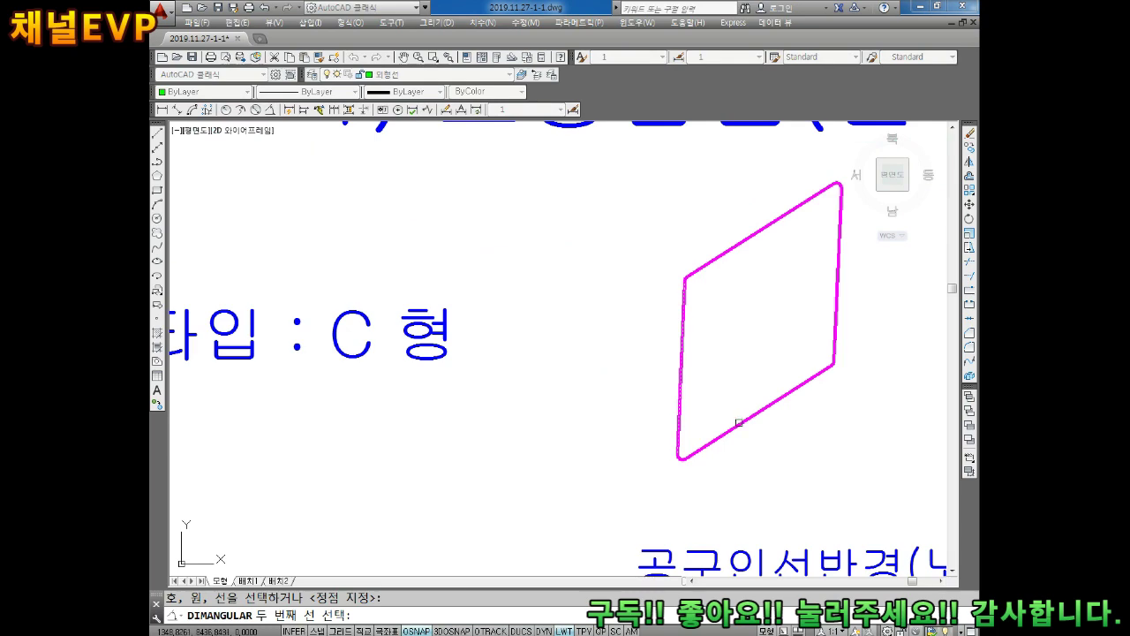
pyautogui.click(739, 421)
pyautogui.click(719, 364)
pyautogui.scroll(-5, 717, 364)
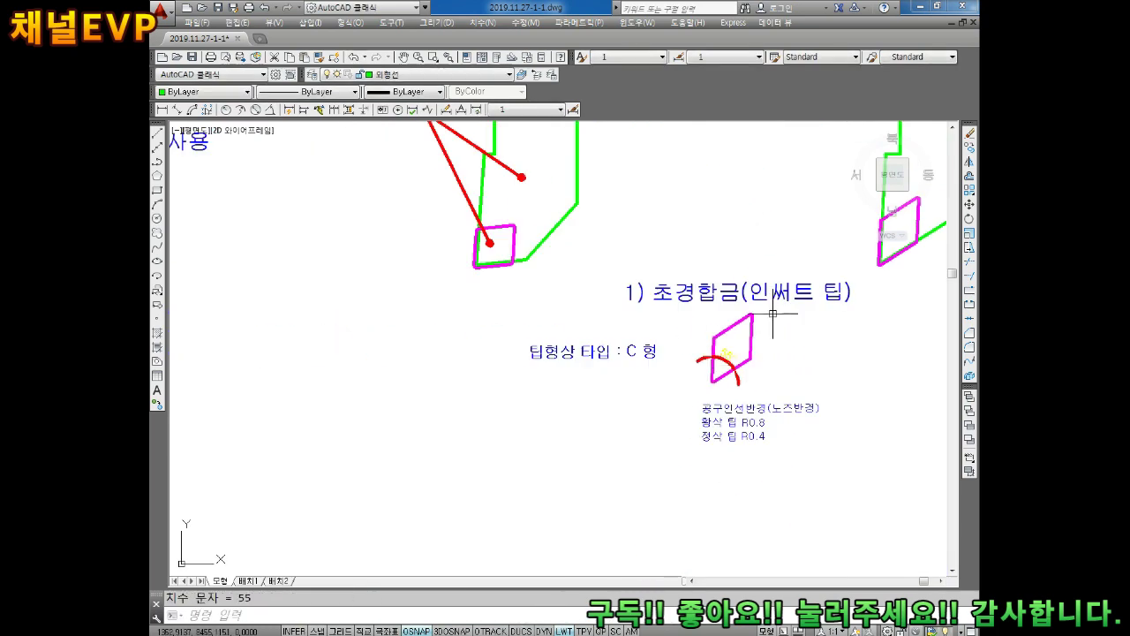
pyautogui.scroll(4, 733, 345)
pyautogui.scroll(-4, 585, 336)
pyautogui.scroll(-4, 447, 287)
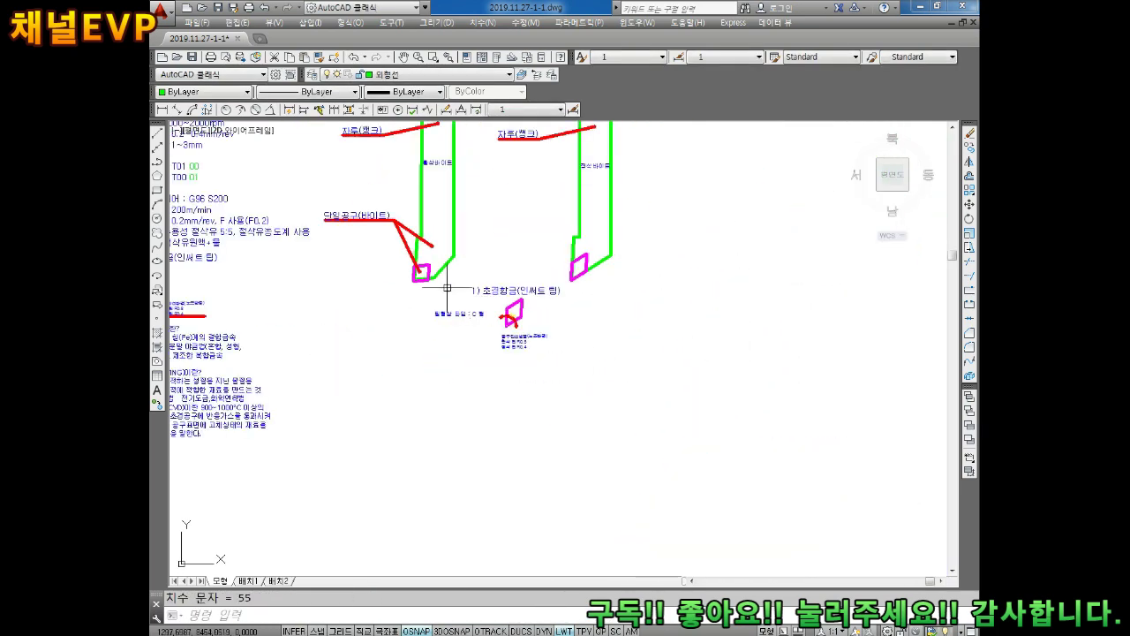
pyautogui.scroll(-3, 446, 287)
pyautogui.moveTo(447, 287); pyautogui.dragTo(671, 291, button='middle')
pyautogui.scroll(3, 383, 297)
pyautogui.scroll(2, 383, 298)
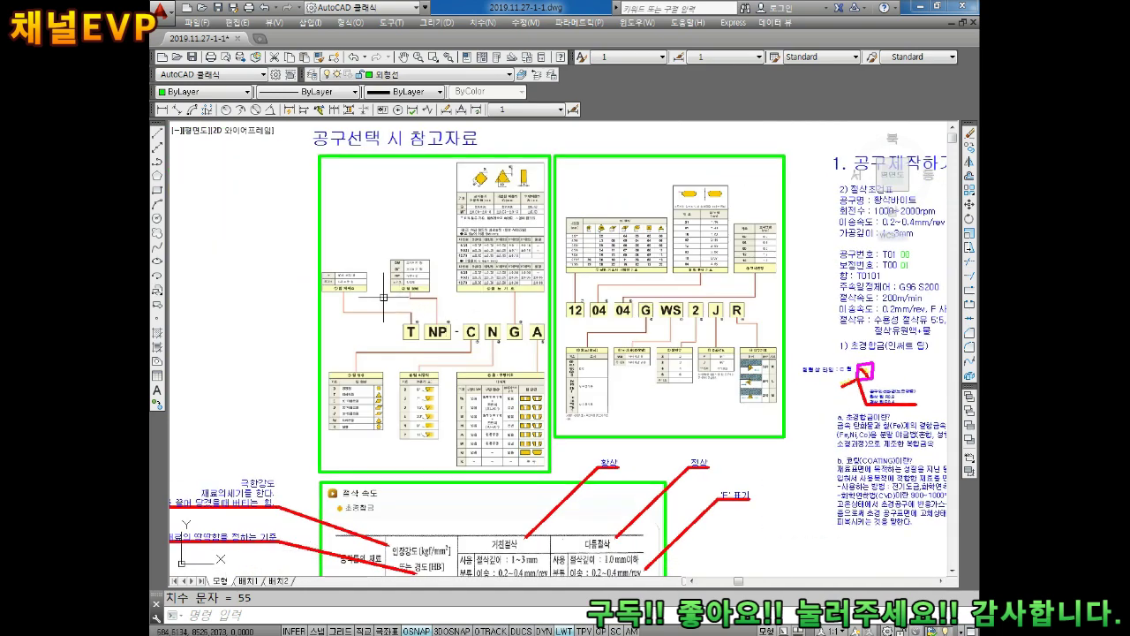
pyautogui.scroll(4, 358, 385)
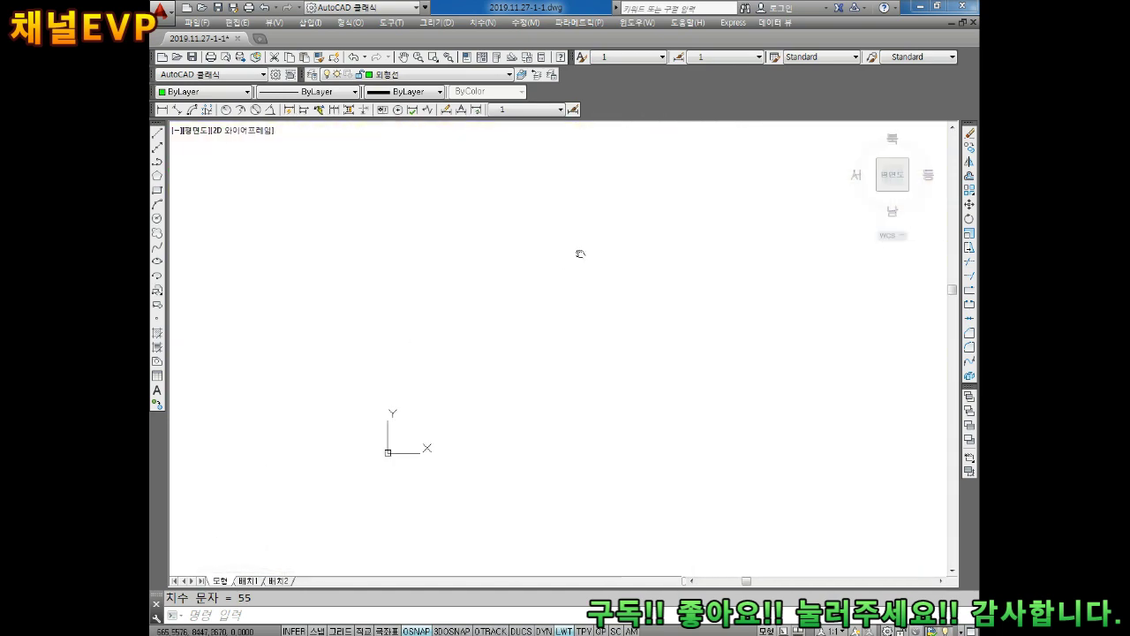
pyautogui.scroll(2, 550, 287)
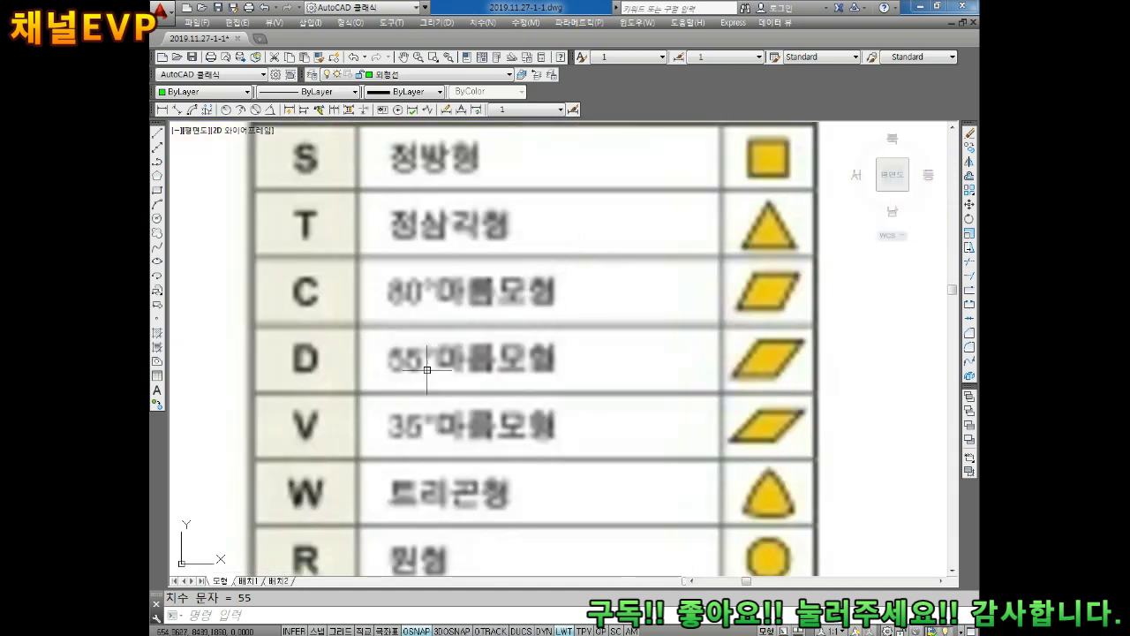
pyautogui.scroll(-2, 451, 361)
pyautogui.scroll(-2, 480, 360)
pyautogui.moveTo(480, 359); pyautogui.dragTo(618, 336, button='middle')
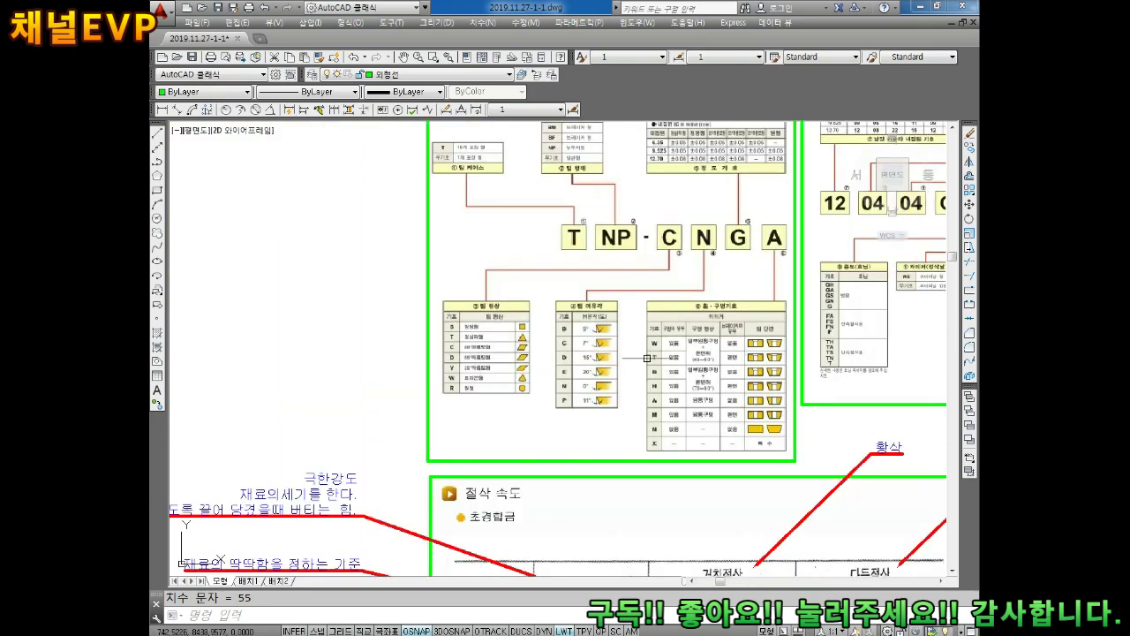
pyautogui.scroll(2, 724, 320)
pyautogui.scroll(-2, 724, 320)
pyautogui.scroll(-2, 727, 283)
pyautogui.scroll(3, 580, 253)
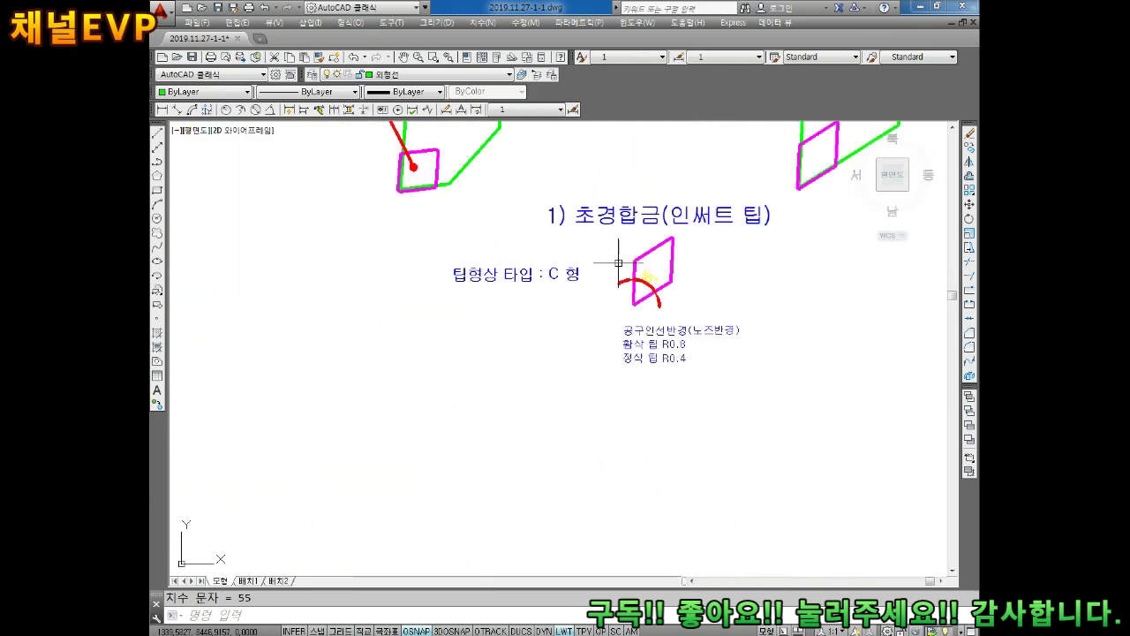
pyautogui.scroll(2, 550, 298)
# Change the copied tip-type label from C 형 to D 형
pyautogui.doubleClick(566, 292)
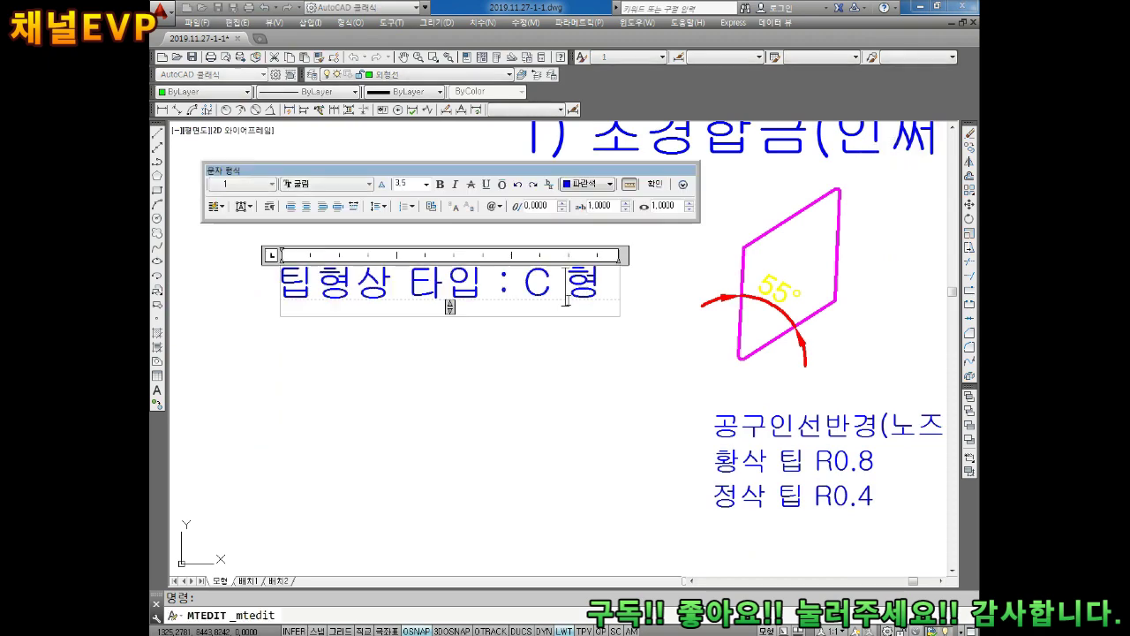
pyautogui.press('BackSpace')
pyautogui.write('D')
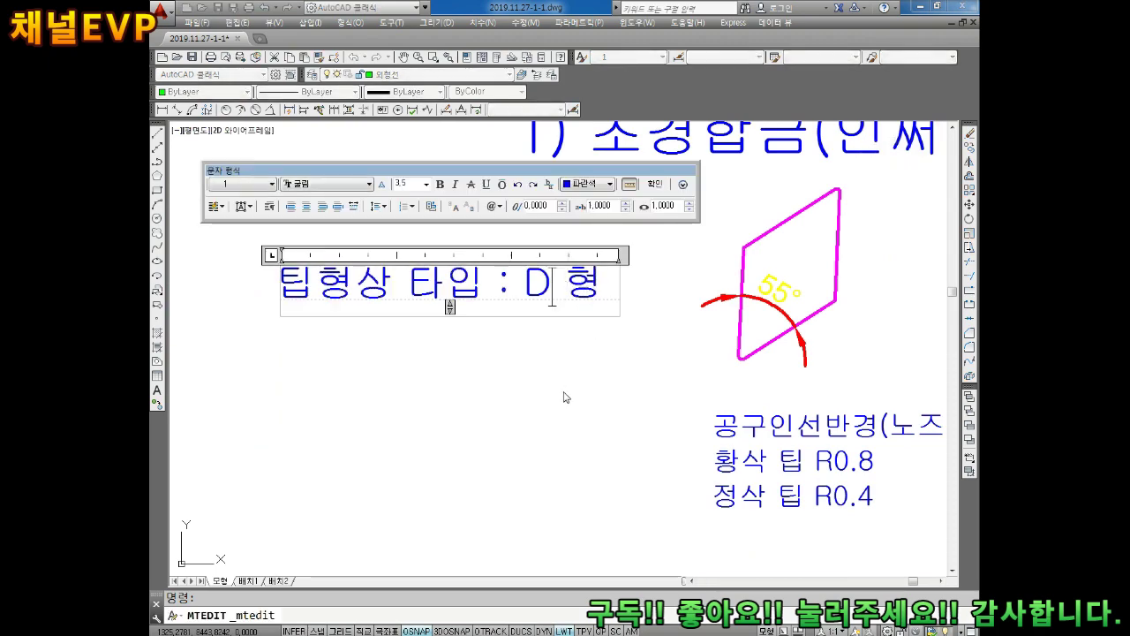
pyautogui.click(568, 397)
pyautogui.scroll(-2, 580, 378)
pyautogui.scroll(4, 638, 325)
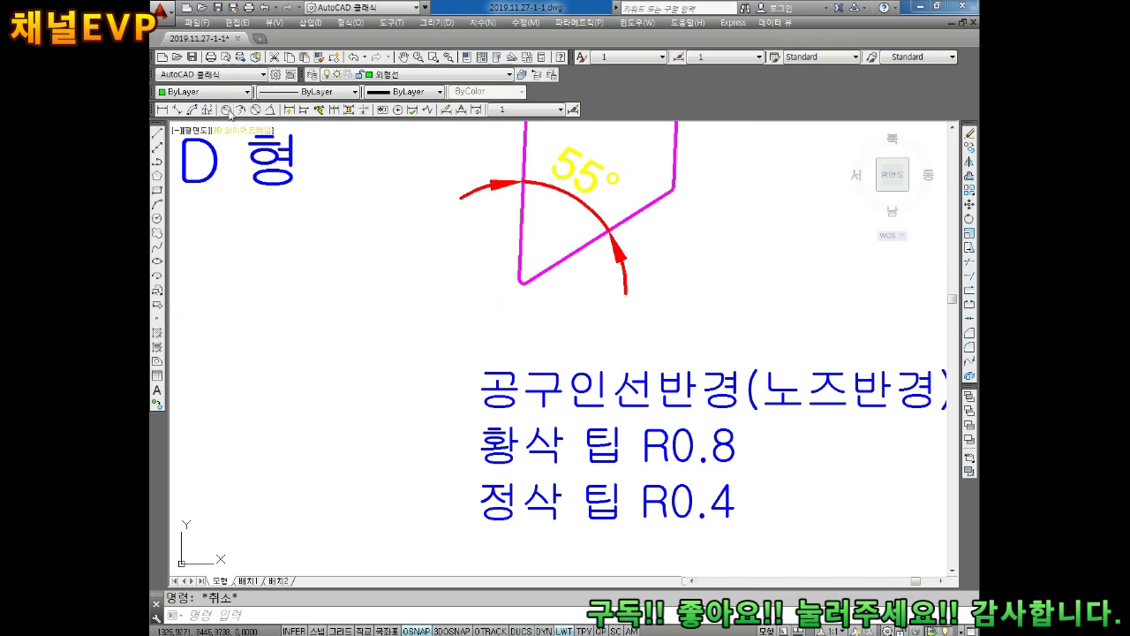
# Dimension the diamond's rounded corner with an R0.4 radius
pyautogui.click(227, 110)
pyautogui.scroll(2, 464, 244)
pyautogui.click(566, 306)
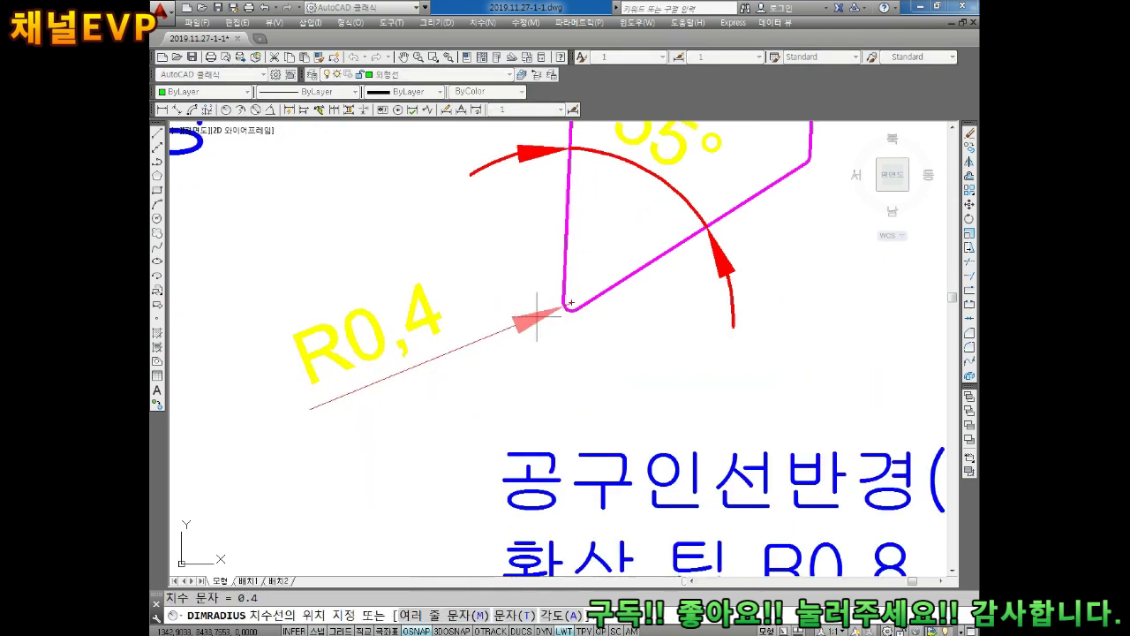
pyautogui.press('Escape')
pyautogui.scroll(-5, 529, 317)
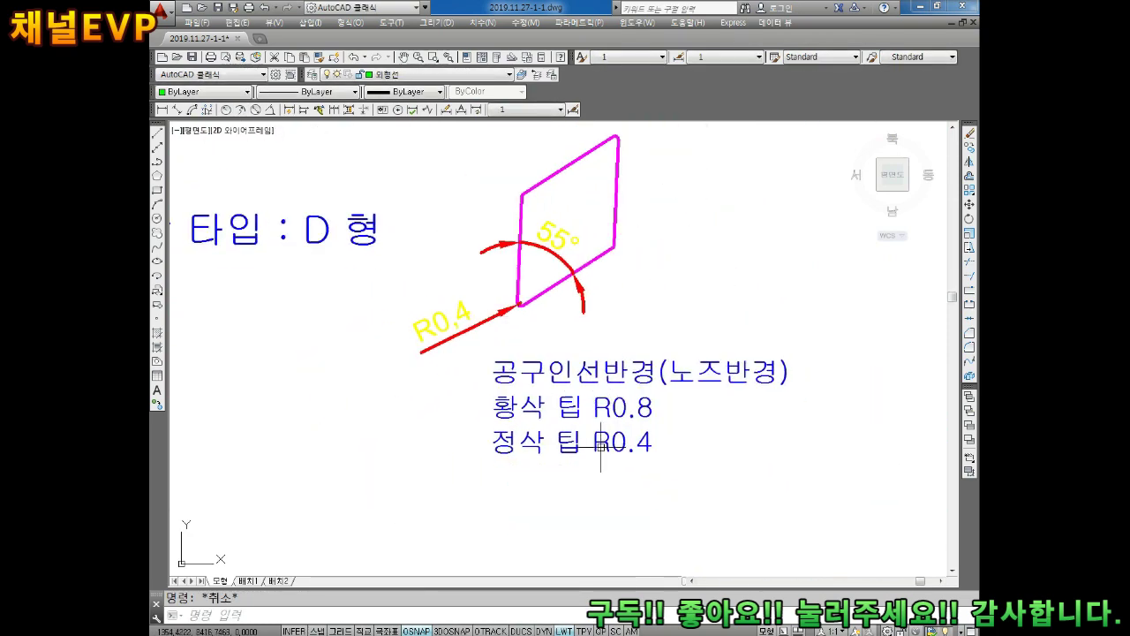
pyautogui.click(604, 402)
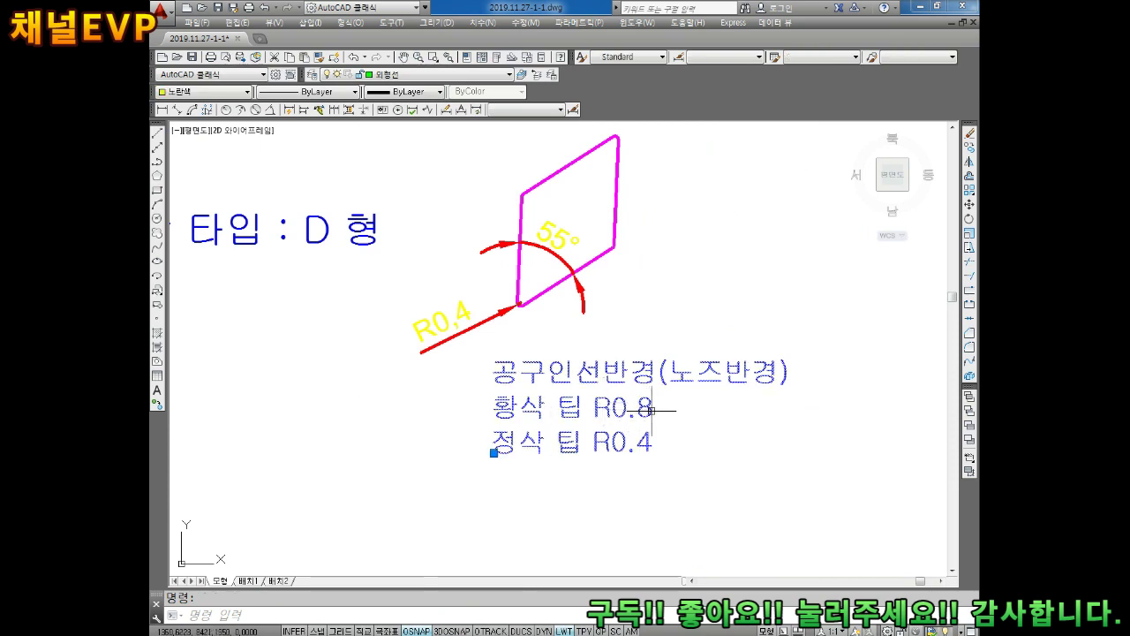
# Delete the 황삭 팁 R0.8 line from the D-type copy's nose-radius note
pyautogui.doubleClick(632, 409)
pyautogui.press('Escape')
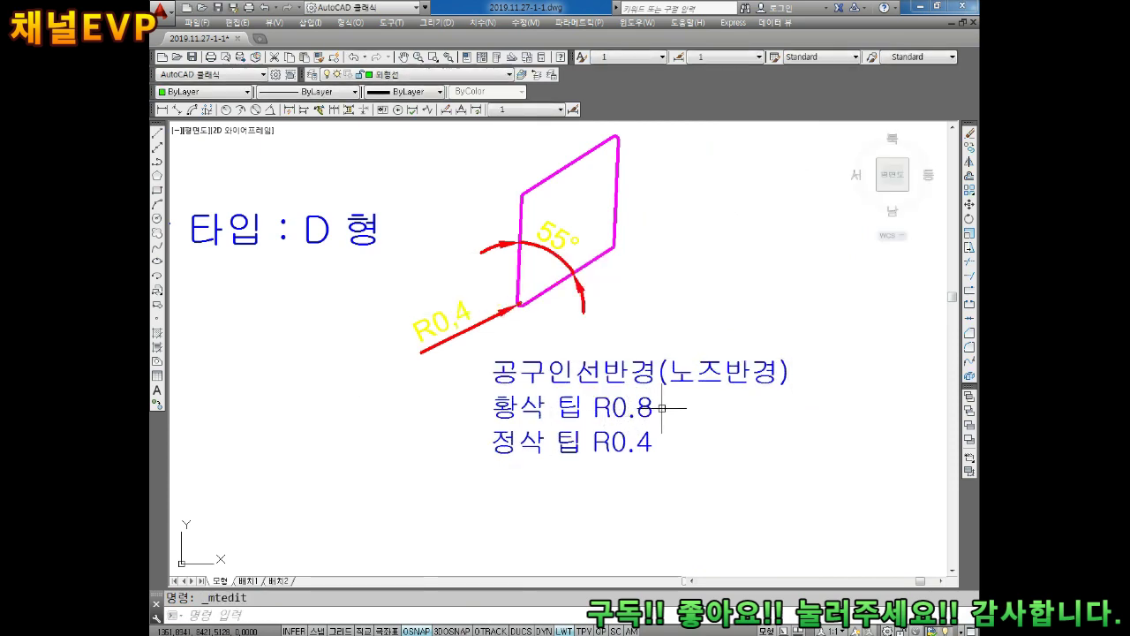
pyautogui.doubleClick(658, 409)
pyautogui.moveTo(660, 409); pyautogui.dragTo(472, 404)
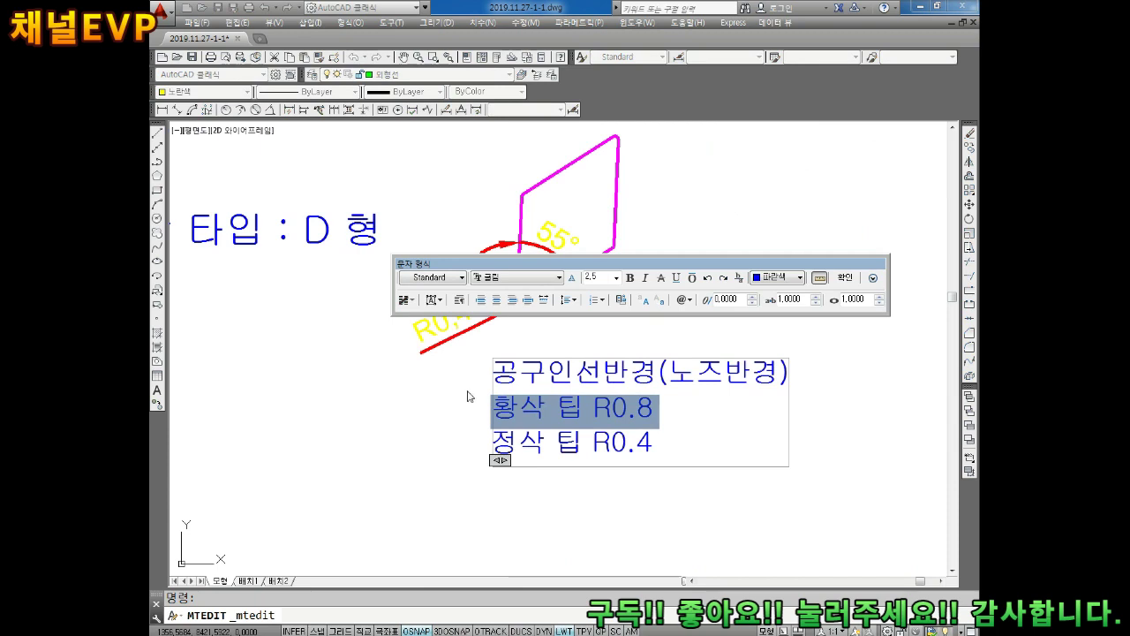
pyautogui.press('Delete')
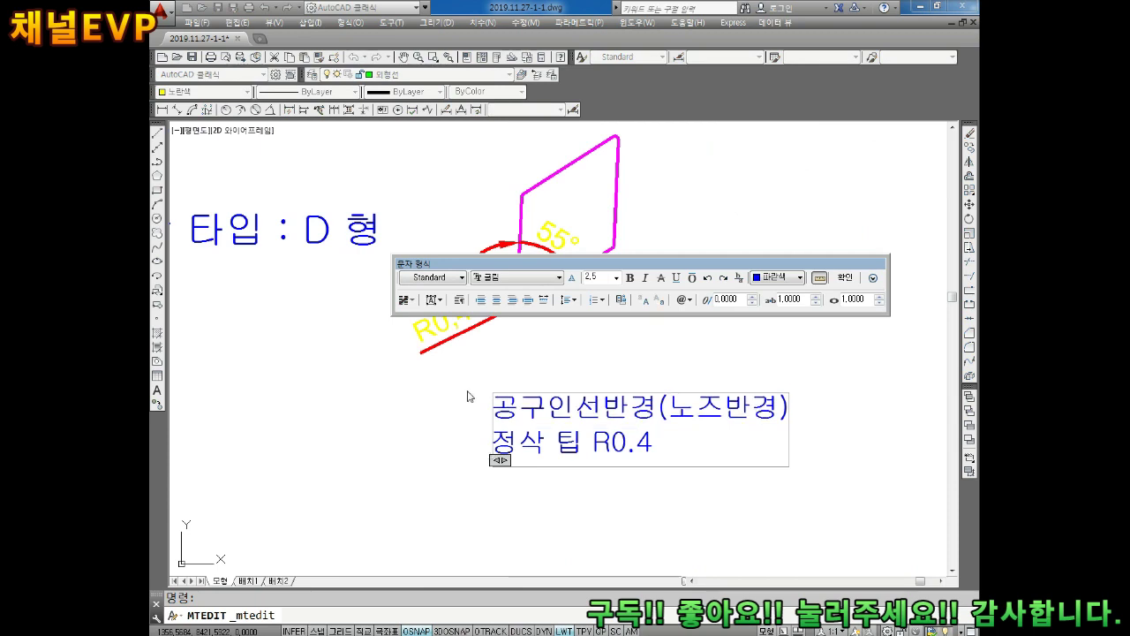
pyautogui.press('Escape')
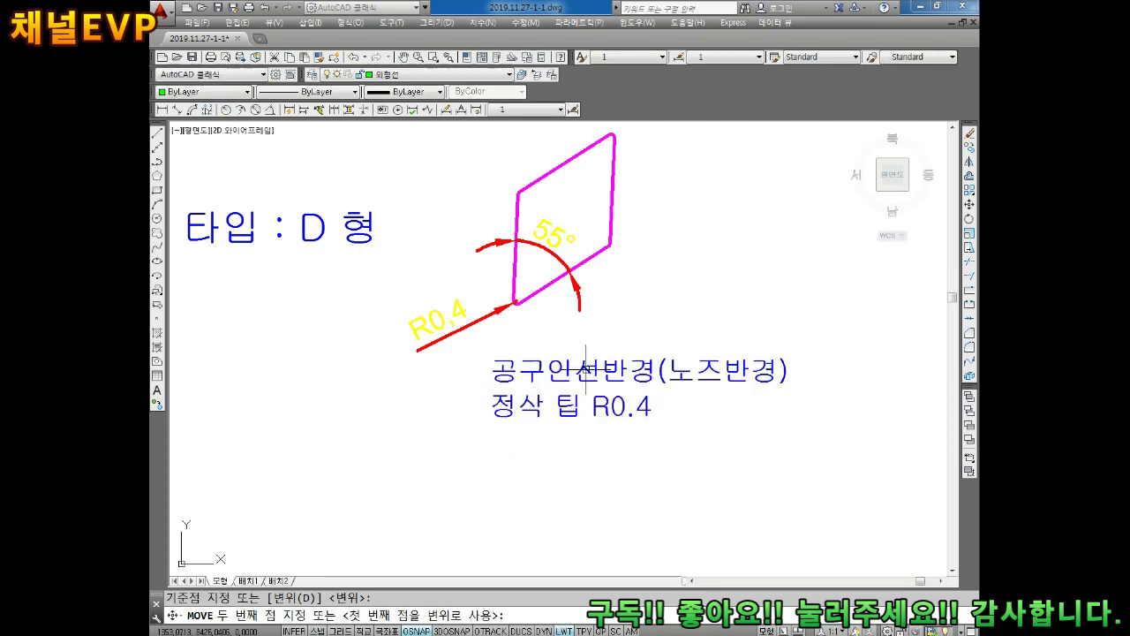
# Remove the 정삭 팁 R0.4 line from the C-type insert's nose-radius label
pyautogui.scroll(-4, 571, 381)
pyautogui.moveTo(373, 394); pyautogui.dragTo(442, 388, button='middle')
pyautogui.moveTo(316, 377); pyautogui.dragTo(551, 381, button='middle')
pyautogui.moveTo(301, 353)
pyautogui.mouseDown(button='middle')
pyautogui.moveTo(441, 345)
pyautogui.moveTo(447, 291)
pyautogui.mouseUp(button='middle')
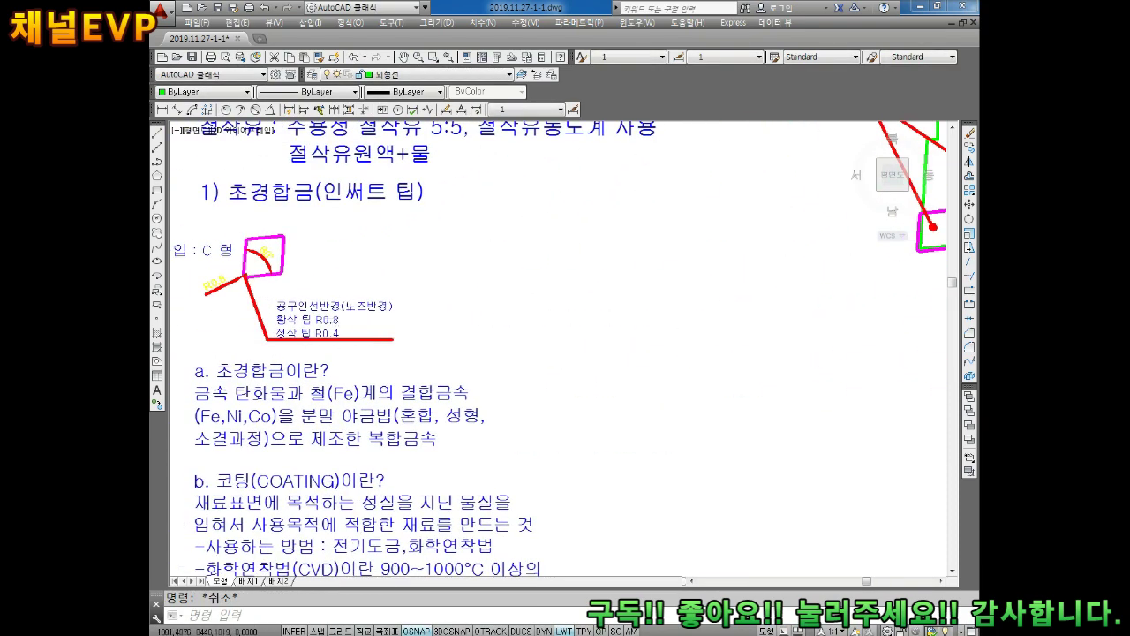
pyautogui.scroll(1, 346, 357)
pyautogui.scroll(2, 347, 357)
pyautogui.scroll(2, 445, 385)
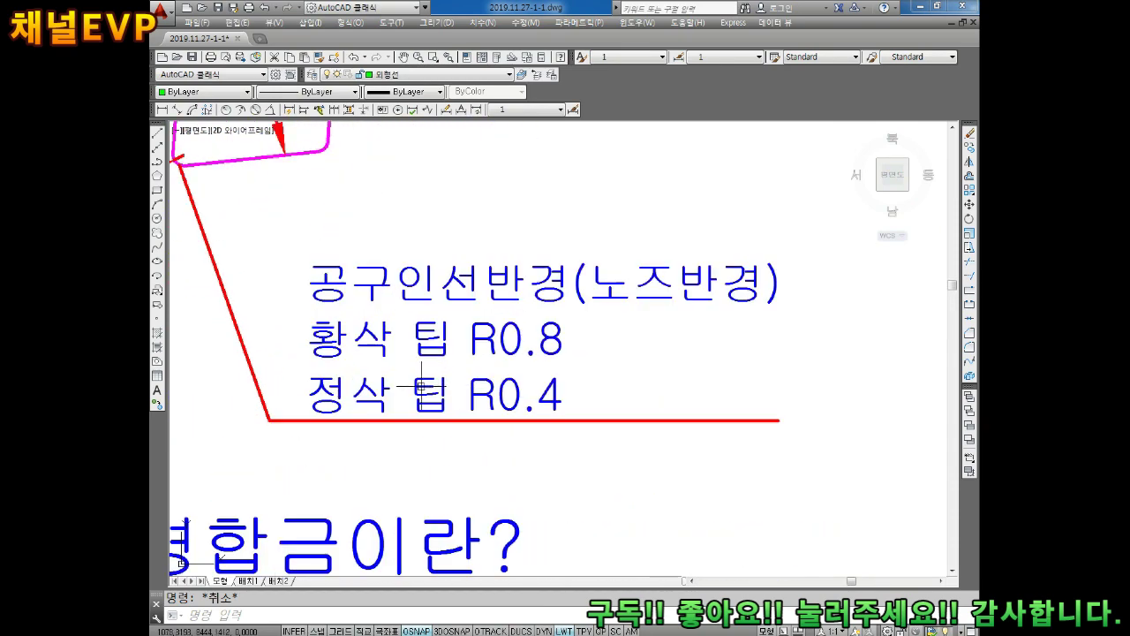
pyautogui.doubleClick(422, 385)
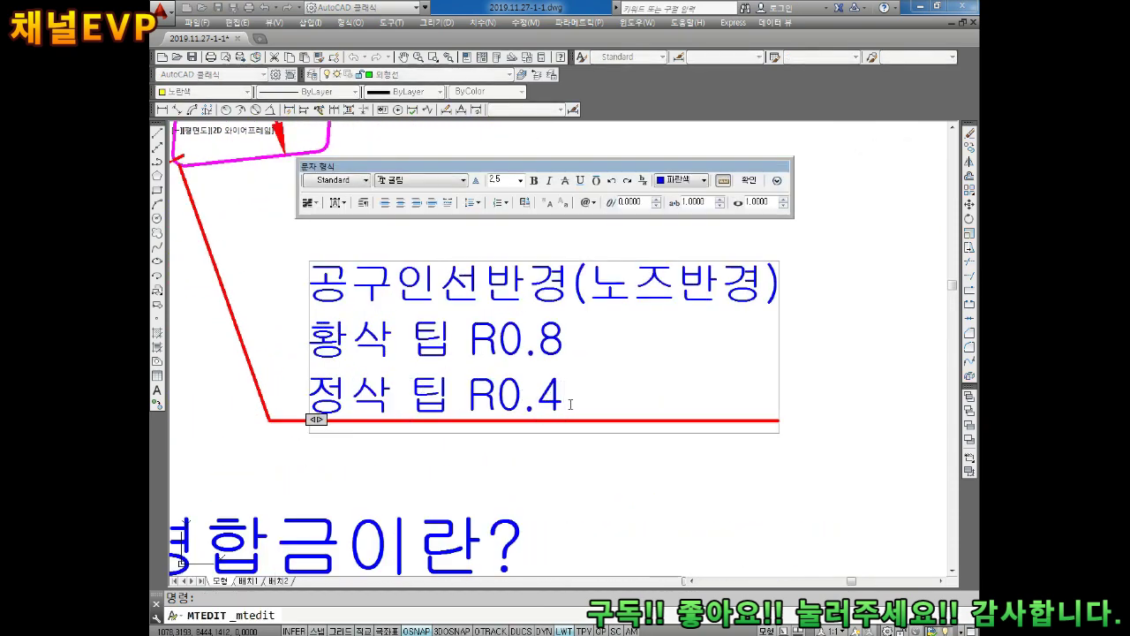
pyautogui.press('BackSpace')
pyautogui.press('BackSpace')
pyautogui.press('BackSpace')
pyautogui.press('BackSpace')
pyautogui.press('BackSpace')
pyautogui.press('BackSpace')
pyautogui.press('BackSpace')
pyautogui.press('BackSpace')
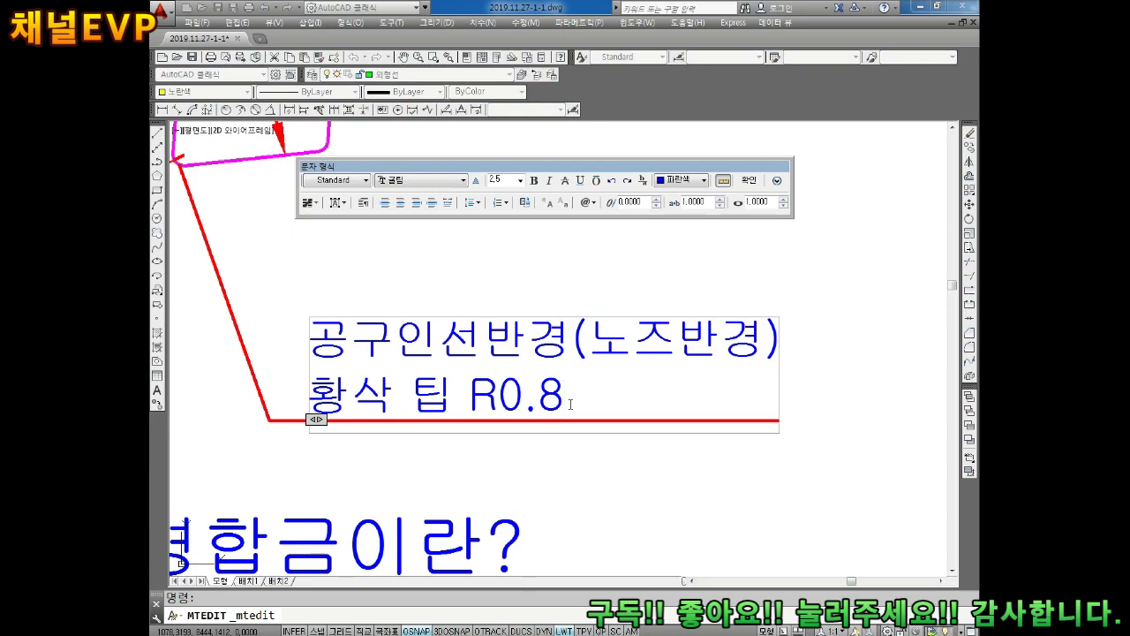
pyautogui.click(696, 528)
pyautogui.scroll(-2, 686, 518)
pyautogui.scroll(-2, 727, 480)
pyautogui.scroll(1, 727, 479)
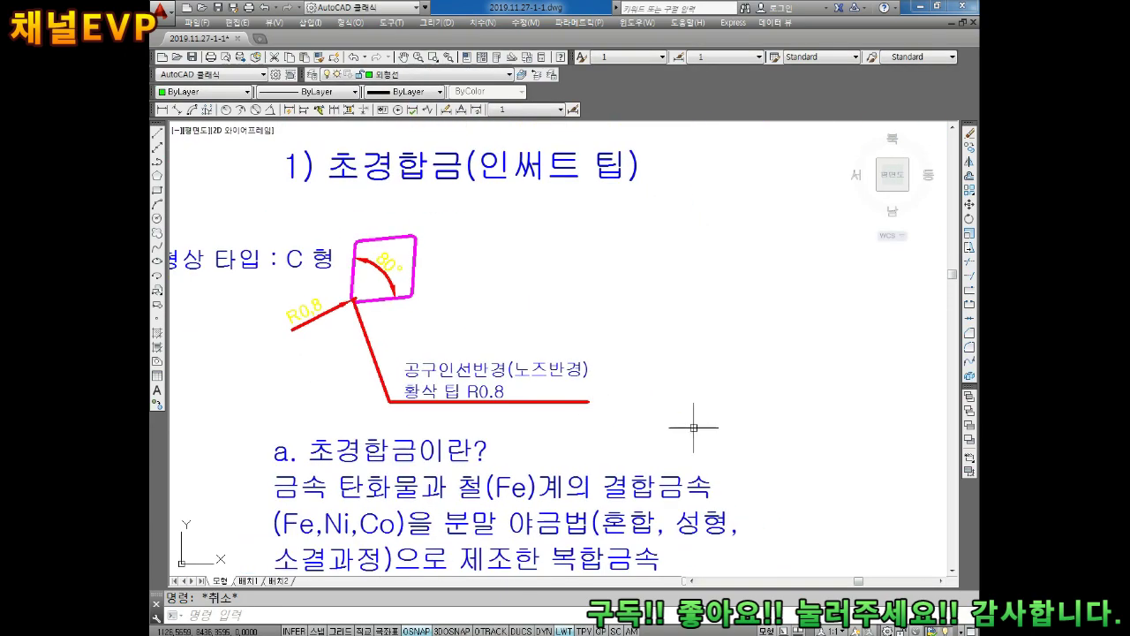
pyautogui.scroll(2, 738, 361)
pyautogui.scroll(-2, 608, 313)
pyautogui.scroll(-3, 442, 305)
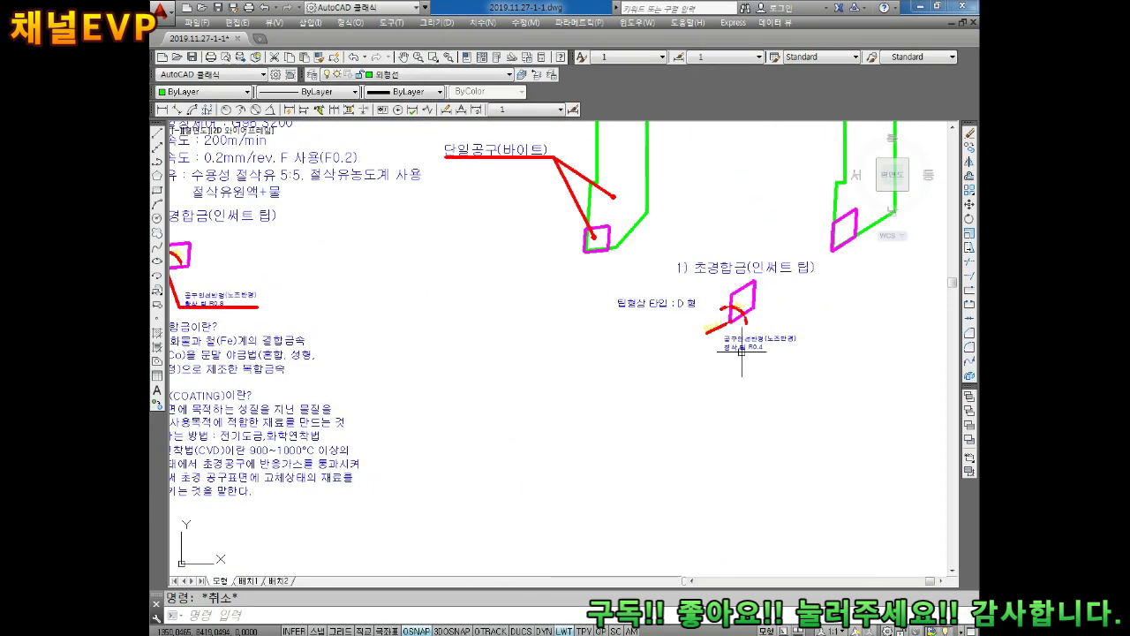
pyautogui.scroll(2, 742, 351)
# Move the 정삭 팁 R0.4 note slightly right, with object snap turned off
pyautogui.scroll(3, 524, 297)
pyautogui.scroll(1, 508, 324)
pyautogui.write('M')
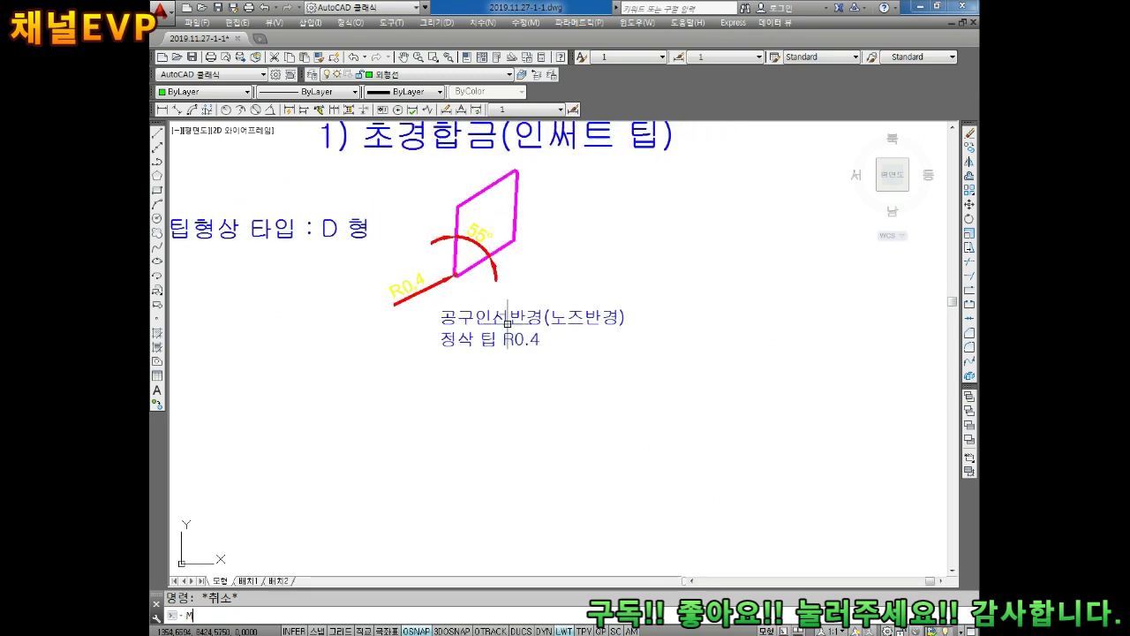
pyautogui.press('Return')
pyautogui.click(521, 340)
pyautogui.press('Return')
pyautogui.click(442, 346)
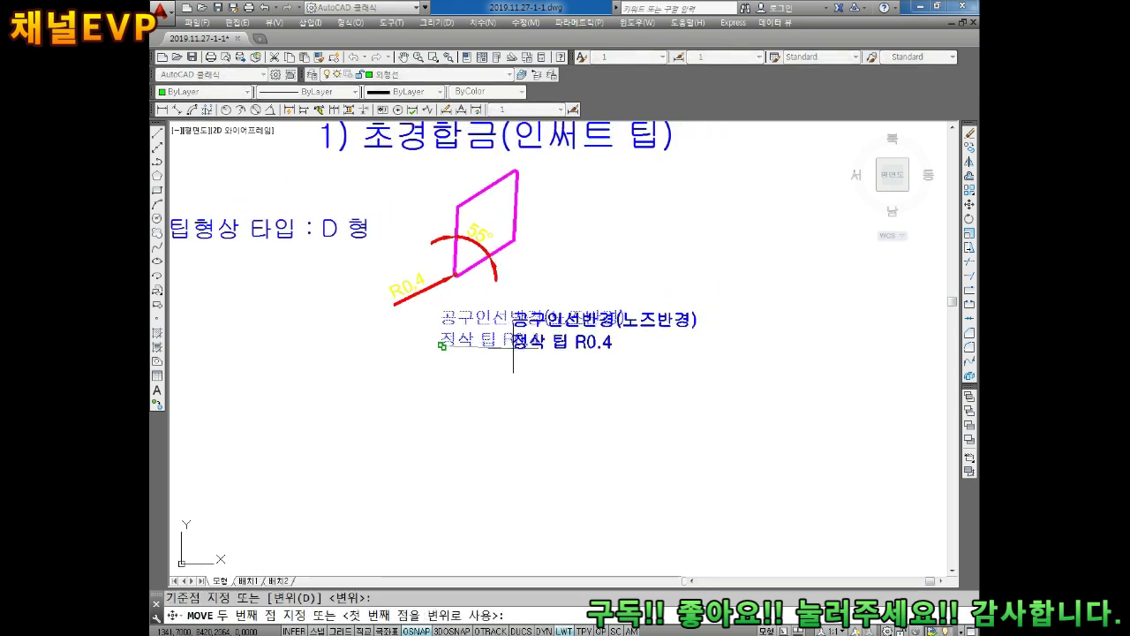
pyautogui.press('Escape')
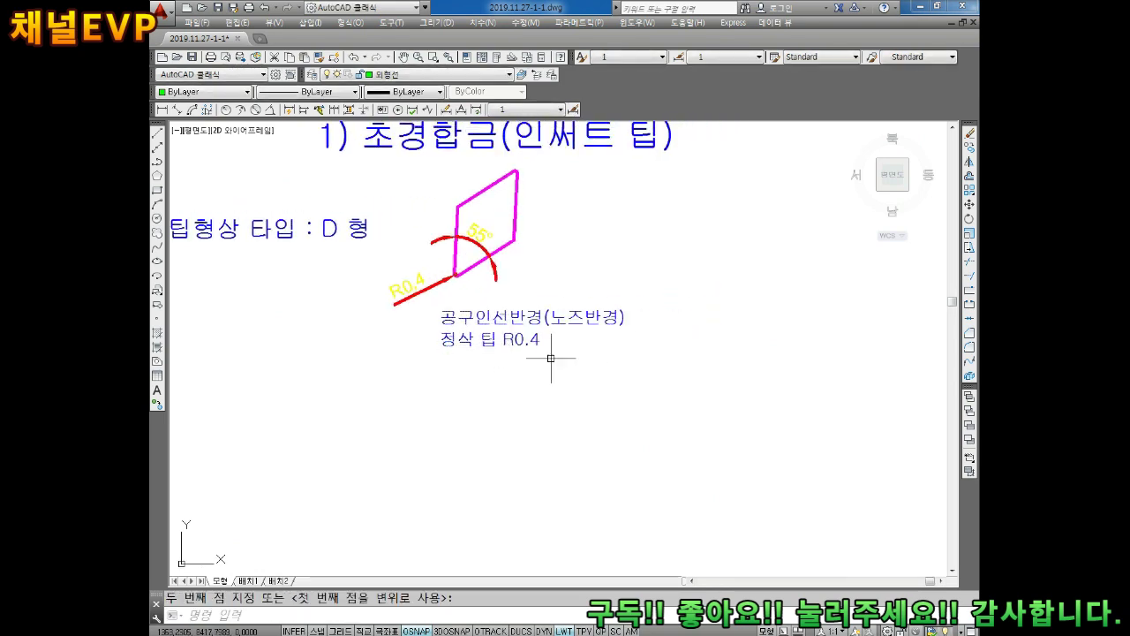
pyautogui.press('Return')
pyautogui.moveTo(570, 294); pyautogui.dragTo(512, 341)
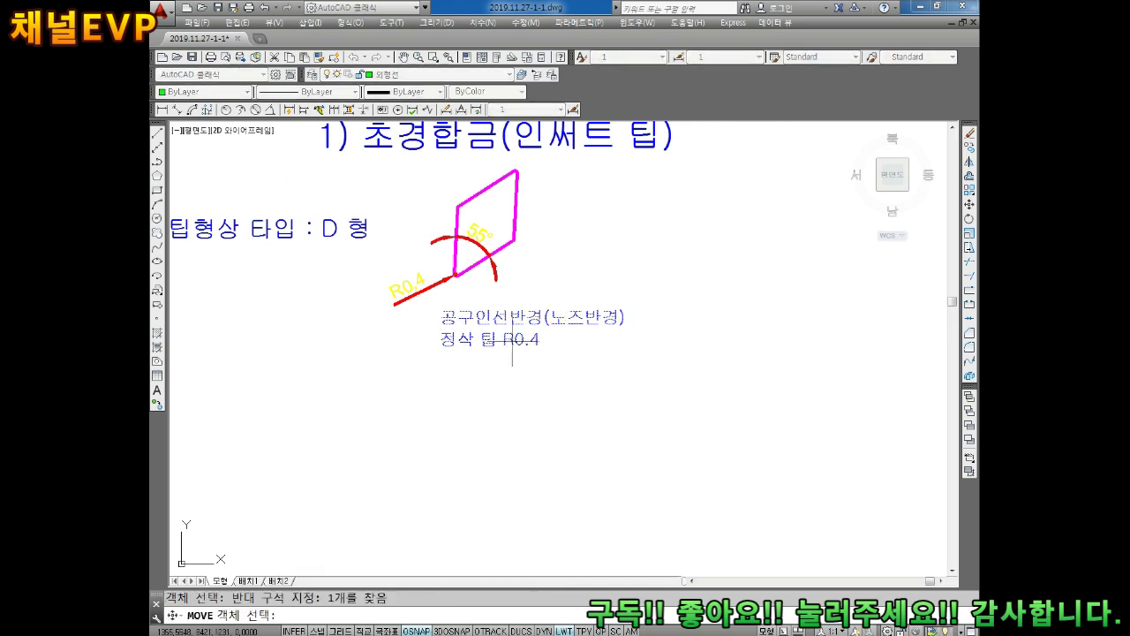
pyautogui.press('Return')
pyautogui.click(440, 345)
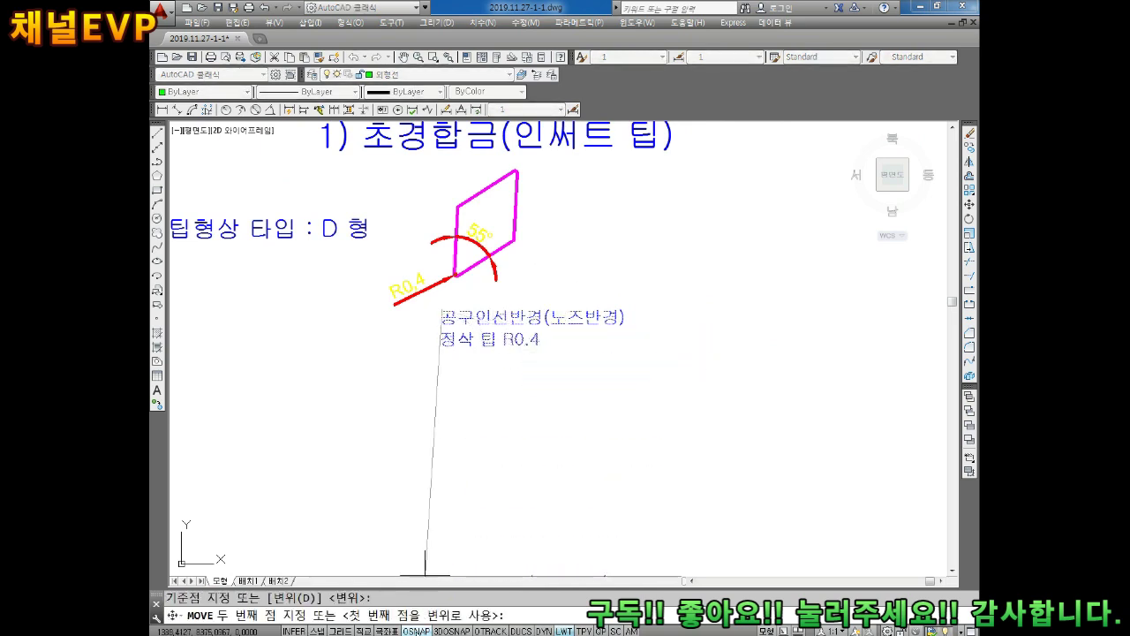
pyautogui.press('F3')
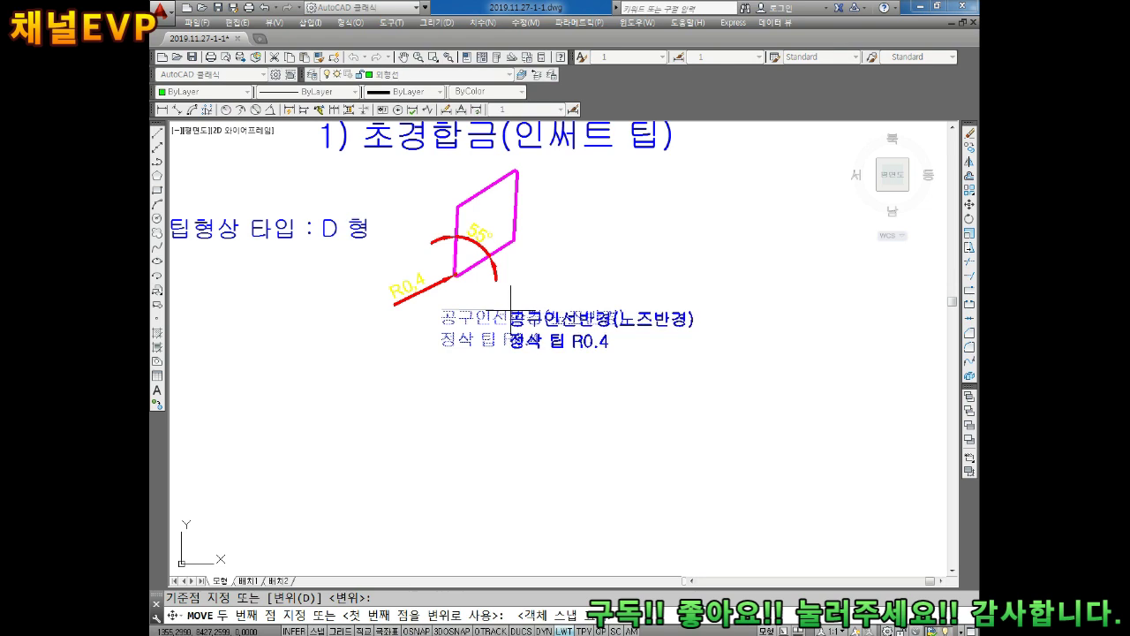
pyautogui.click(510, 311)
pyautogui.press('Escape')
pyautogui.scroll(2, 501, 283)
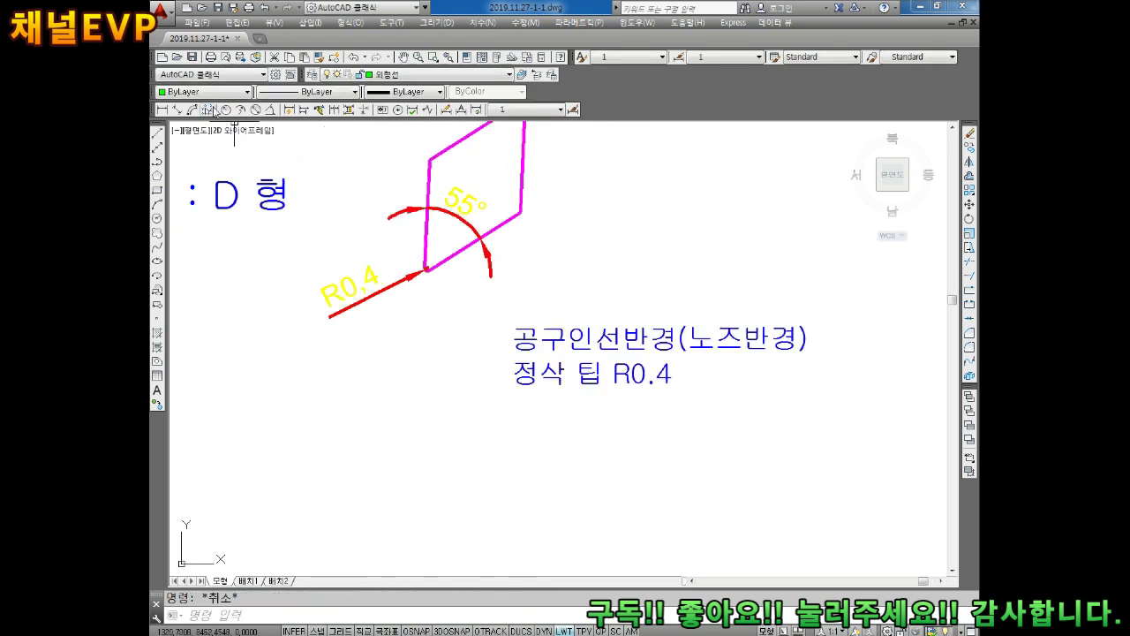
# Set new objects to red colour and 0.00 mm lineweight
pyautogui.click(246, 92)
pyautogui.click(190, 125)
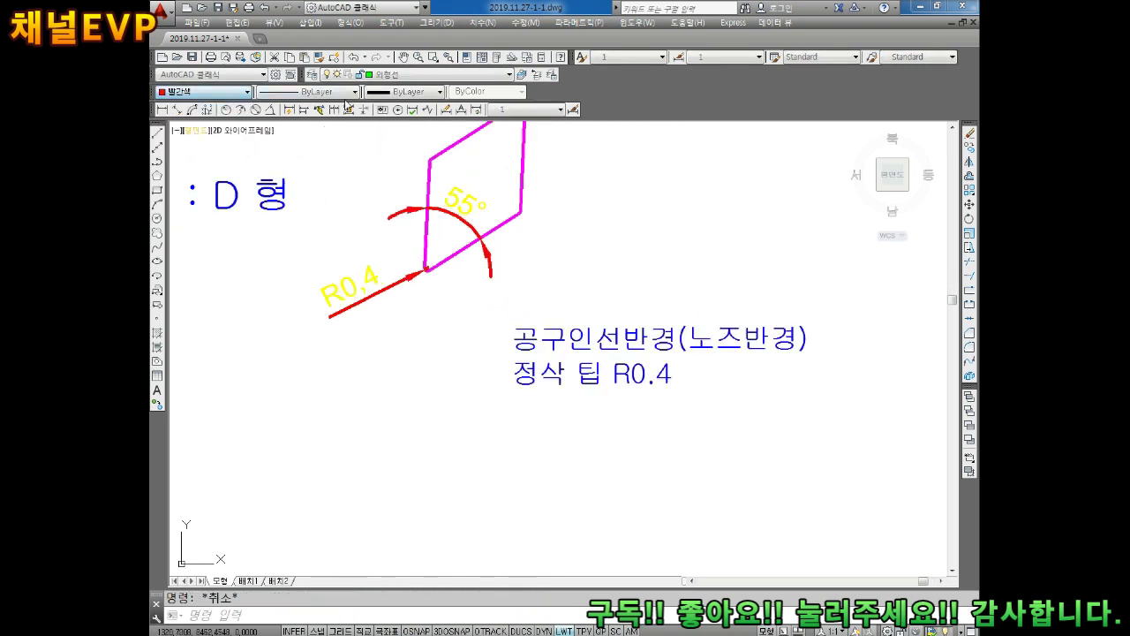
pyautogui.click(386, 91)
pyautogui.click(409, 136)
pyautogui.moveTo(455, 310); pyautogui.dragTo(444, 296, button='middle')
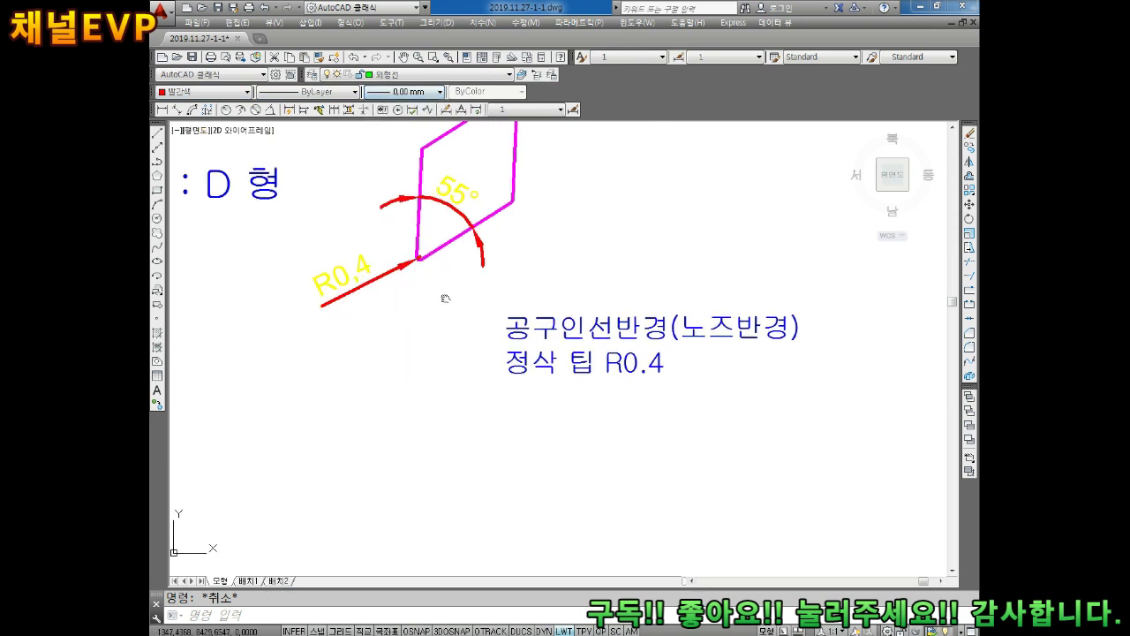
# Draw a leader from the nose corner diagonally down, then horizontally under the R0.4 label
pyautogui.write('l')
pyautogui.press('Return')
pyautogui.scroll(5, 433, 274)
pyautogui.scroll(3, 420, 247)
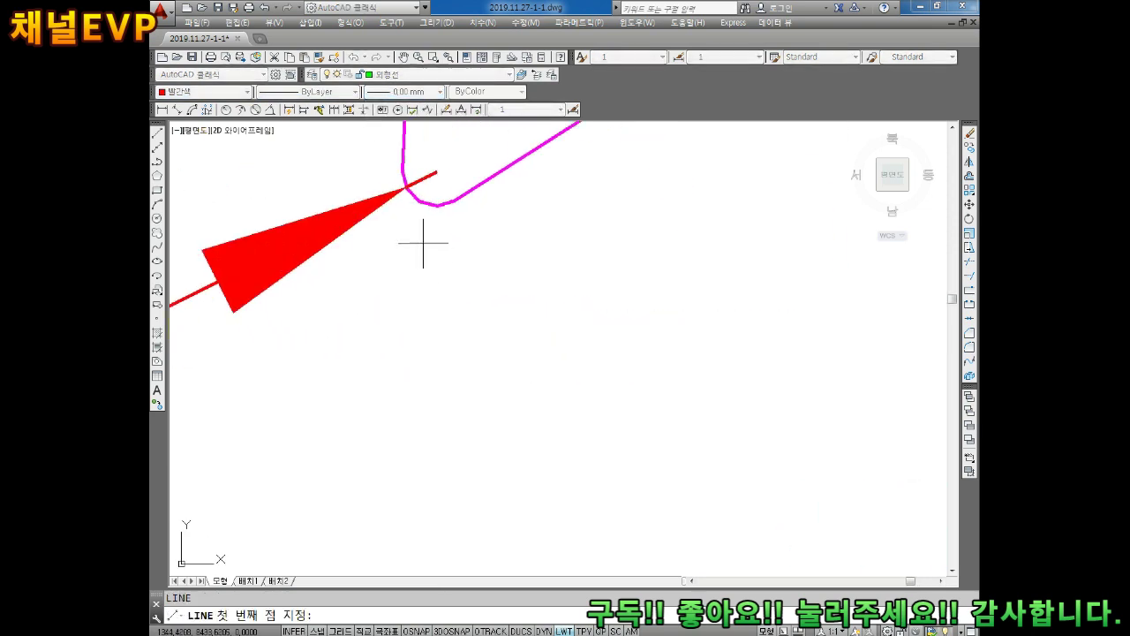
pyautogui.click(408, 190)
pyautogui.scroll(-5, 491, 309)
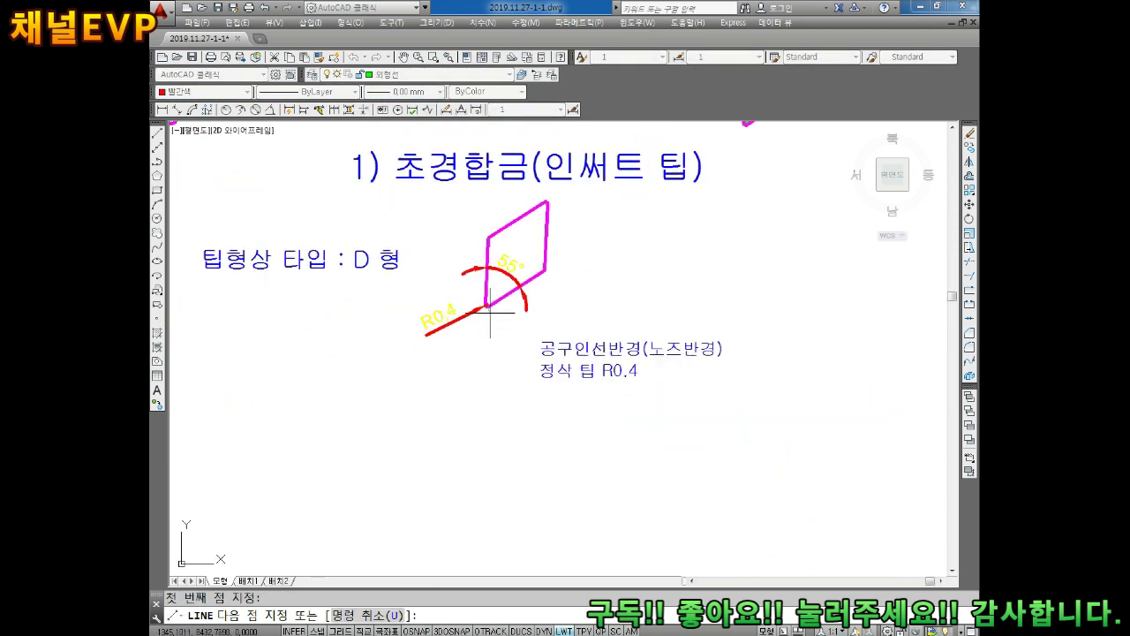
pyautogui.click(533, 382)
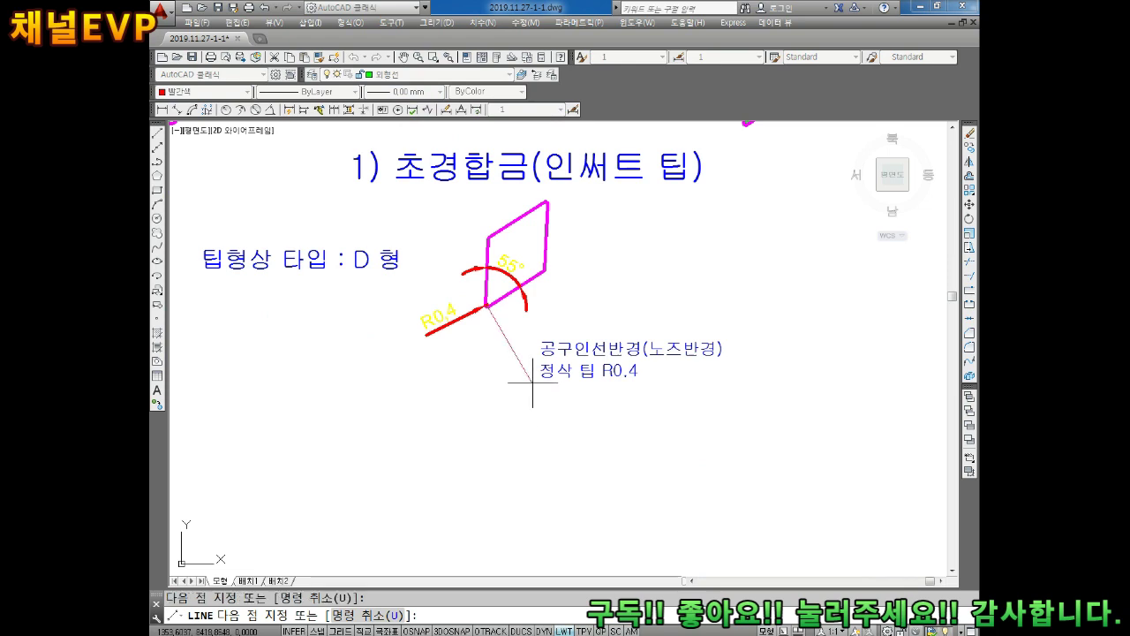
pyautogui.press('F8')
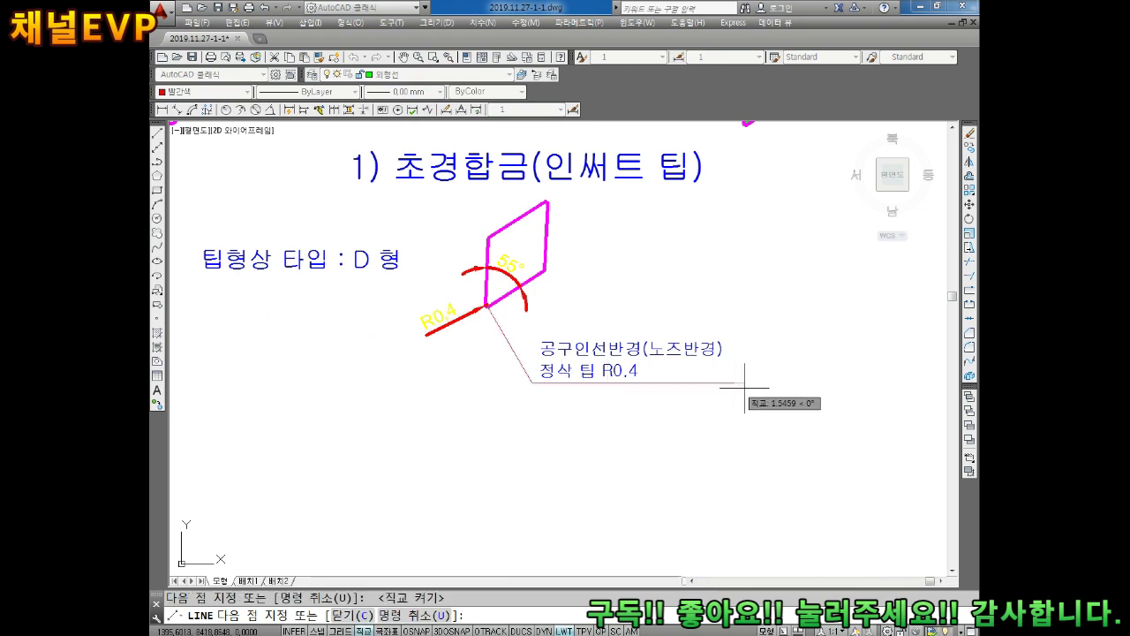
pyautogui.click(745, 387)
pyautogui.press('Escape')
pyautogui.scroll(1, 582, 370)
pyautogui.scroll(2, 583, 380)
pyautogui.scroll(1, 444, 299)
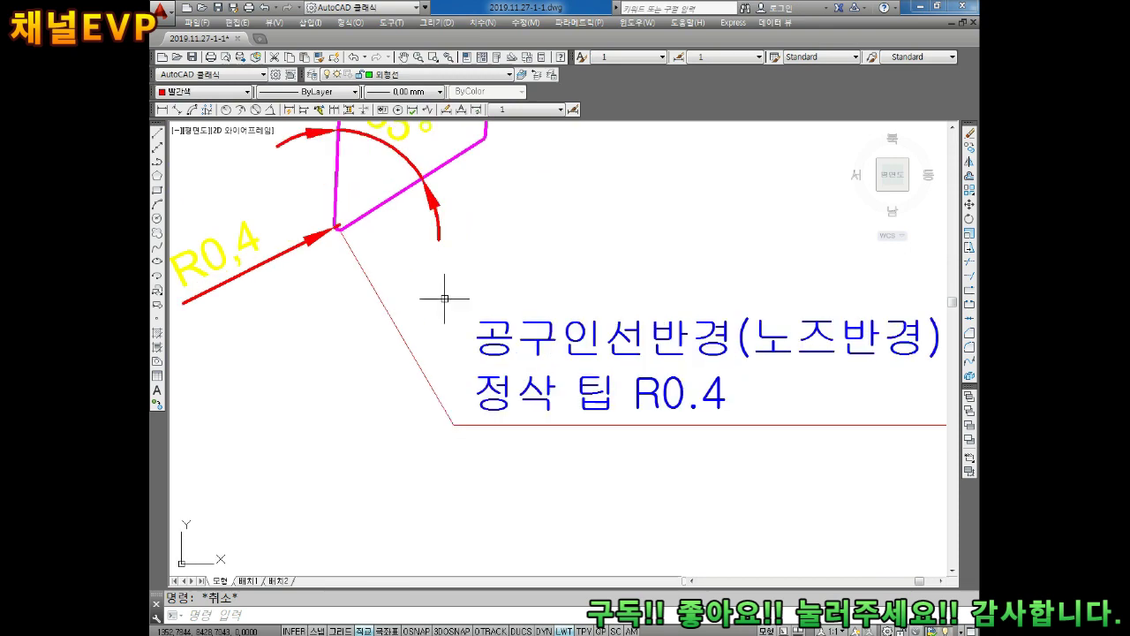
pyautogui.scroll(-1, 363, 300)
pyautogui.scroll(-1, 362, 300)
pyautogui.click(360, 382)
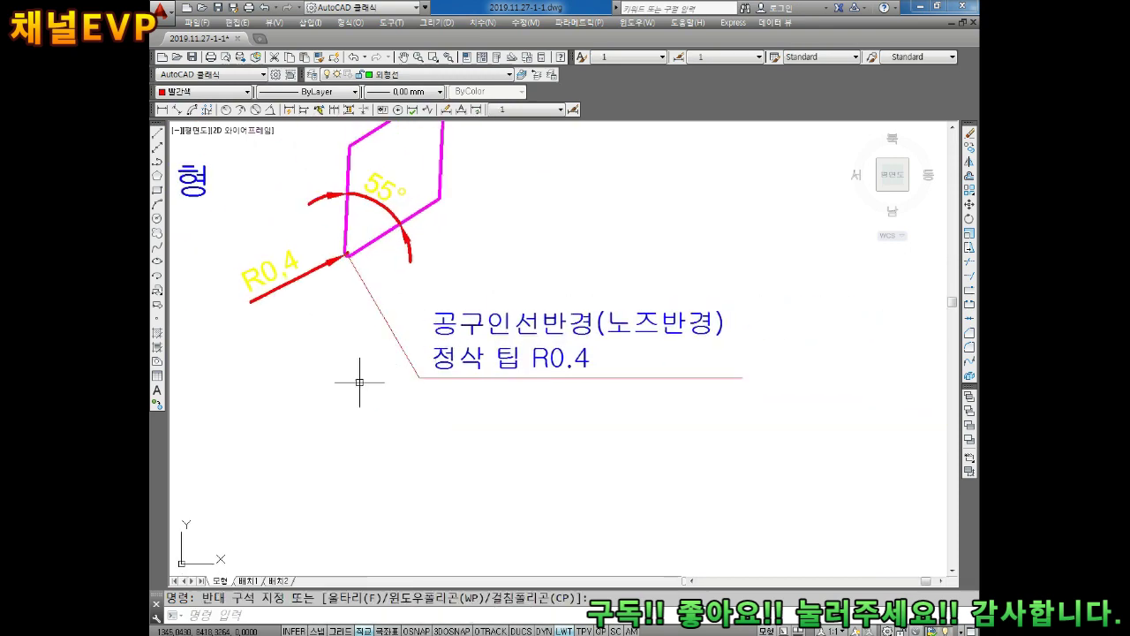
pyautogui.press('Escape')
pyautogui.scroll(3, 416, 295)
pyautogui.scroll(-2, 429, 295)
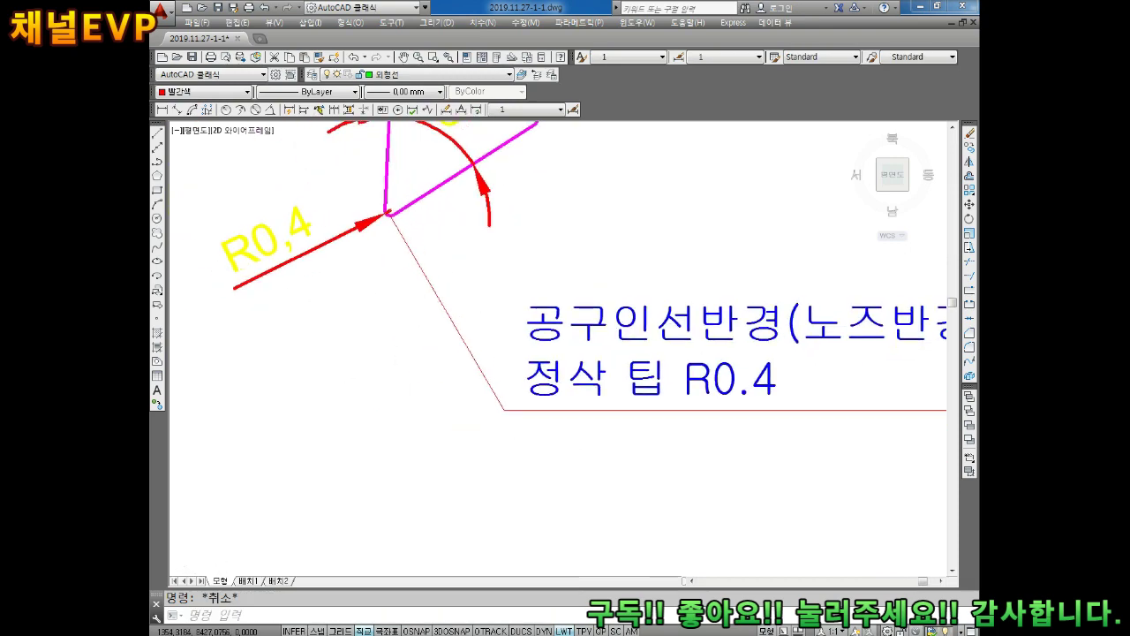
pyautogui.scroll(-2, 509, 412)
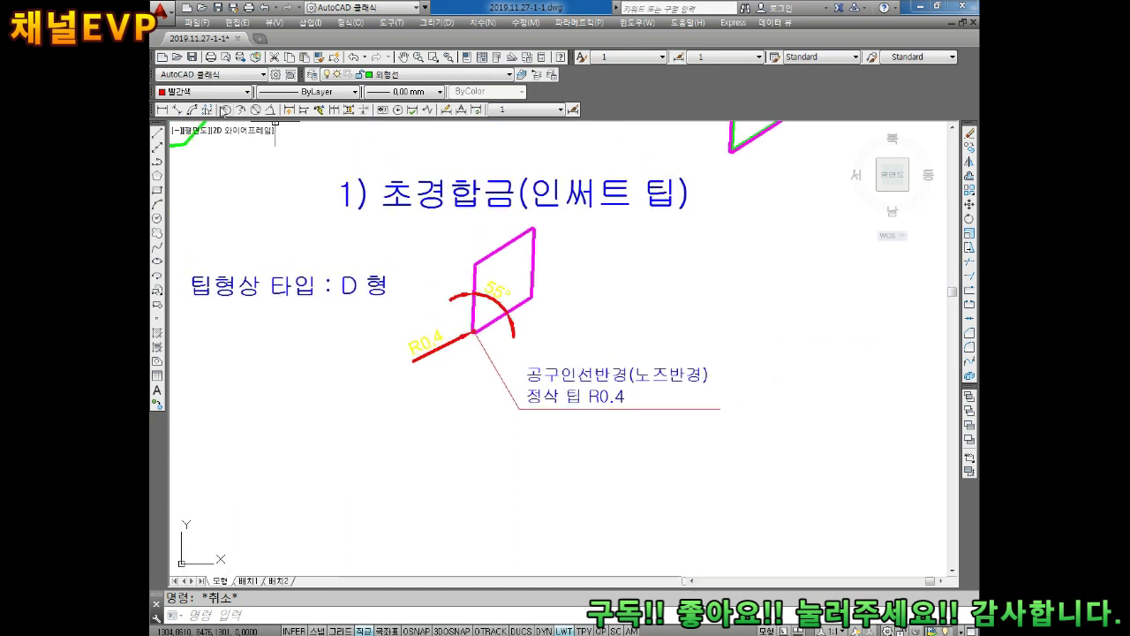
# Reset the current colour for new objects to ByLayer
pyautogui.click(247, 92)
pyautogui.click(190, 100)
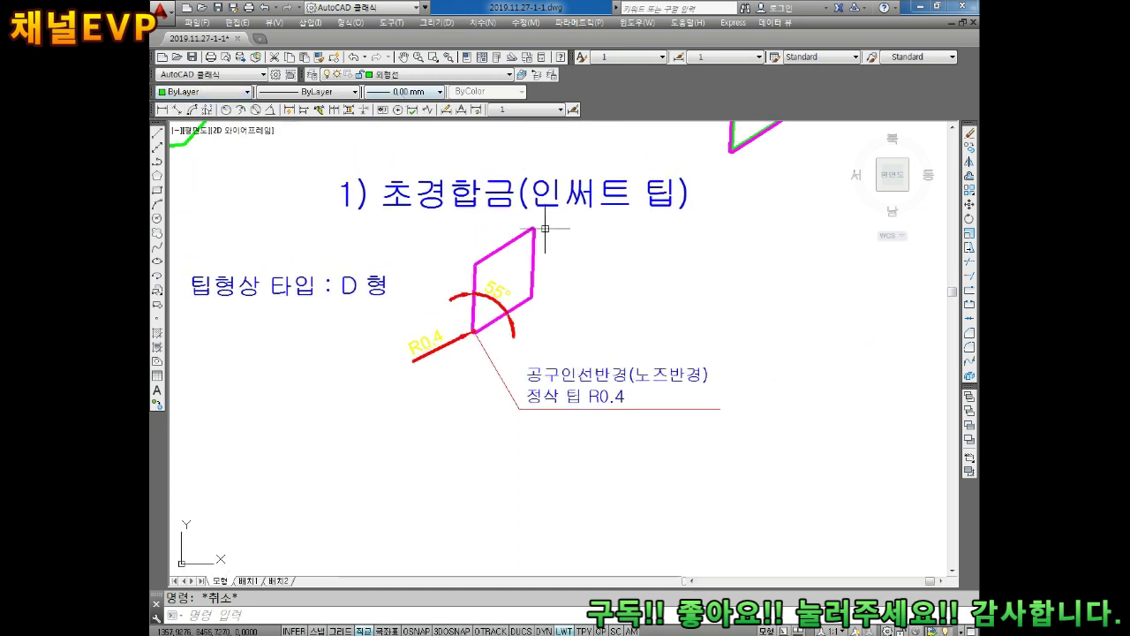
pyautogui.moveTo(588, 305); pyautogui.dragTo(591, 330, button='middle')
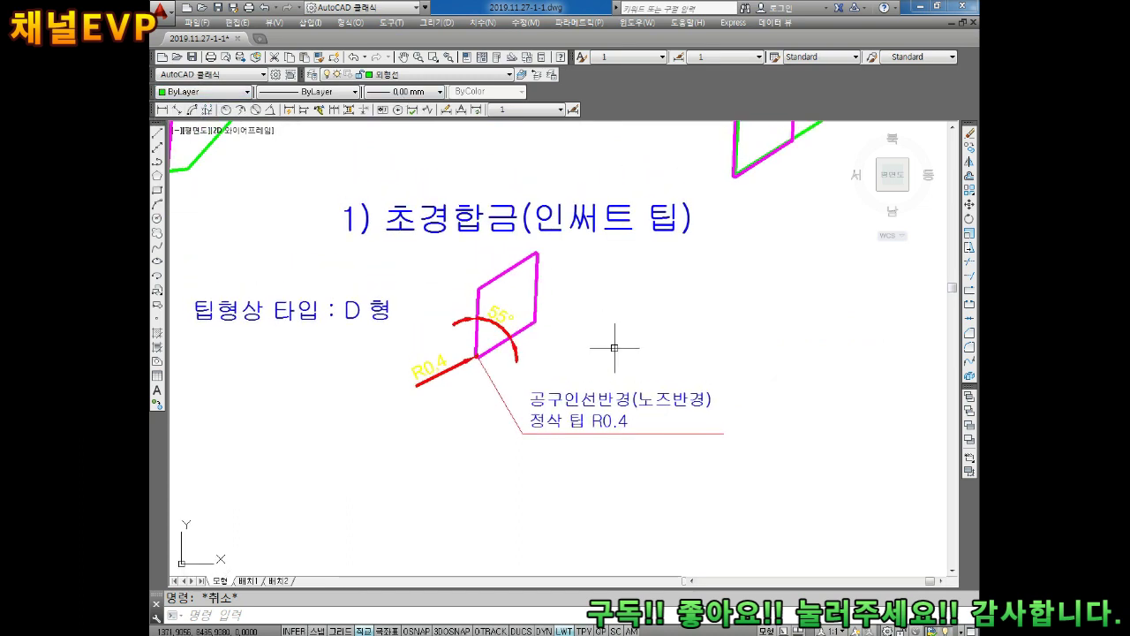
pyautogui.scroll(-2, 619, 350)
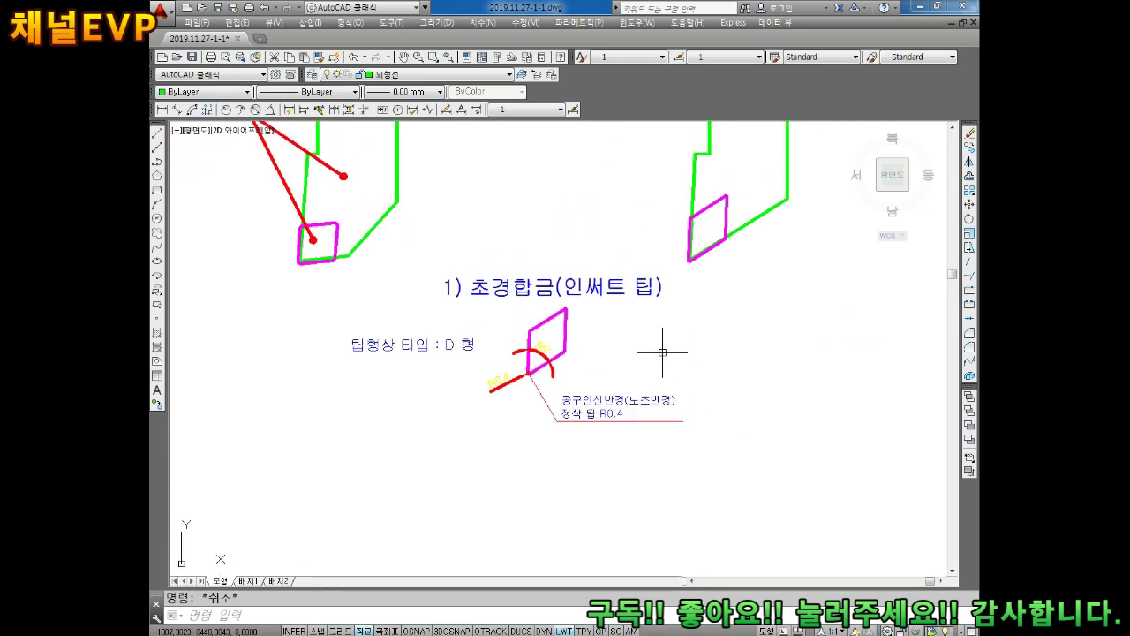
pyautogui.scroll(-2, 662, 349)
pyautogui.moveTo(647, 358); pyautogui.dragTo(630, 353, button='middle')
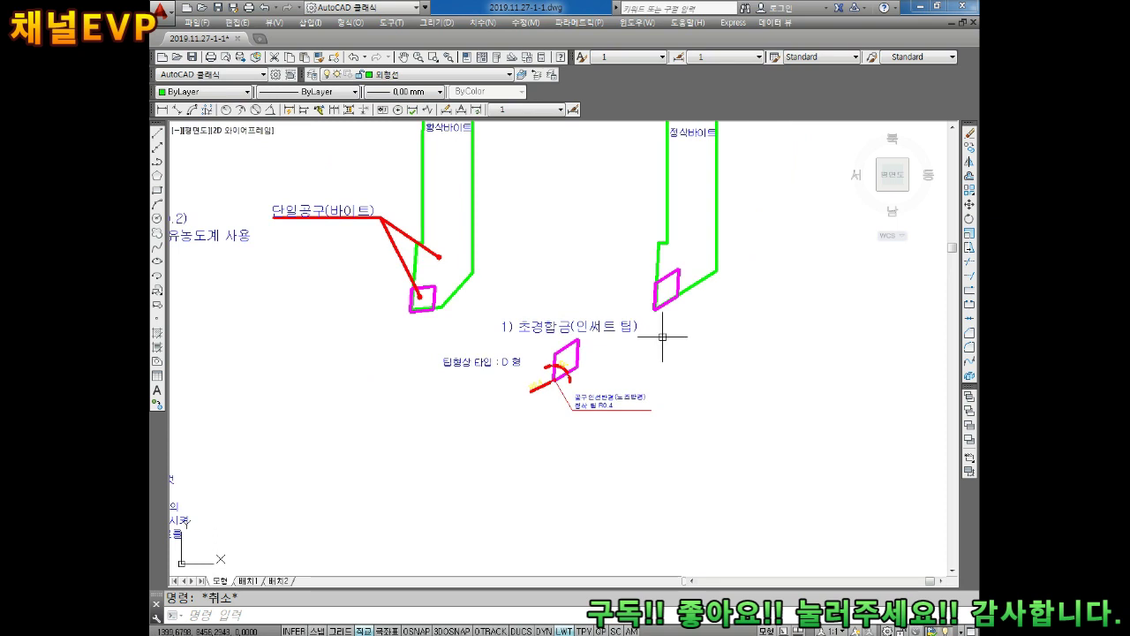
# Copy the 단일공구(바이트) leader and label from the left tool's insert to the right tool's insert
pyautogui.write('co')
pyautogui.press('Return')
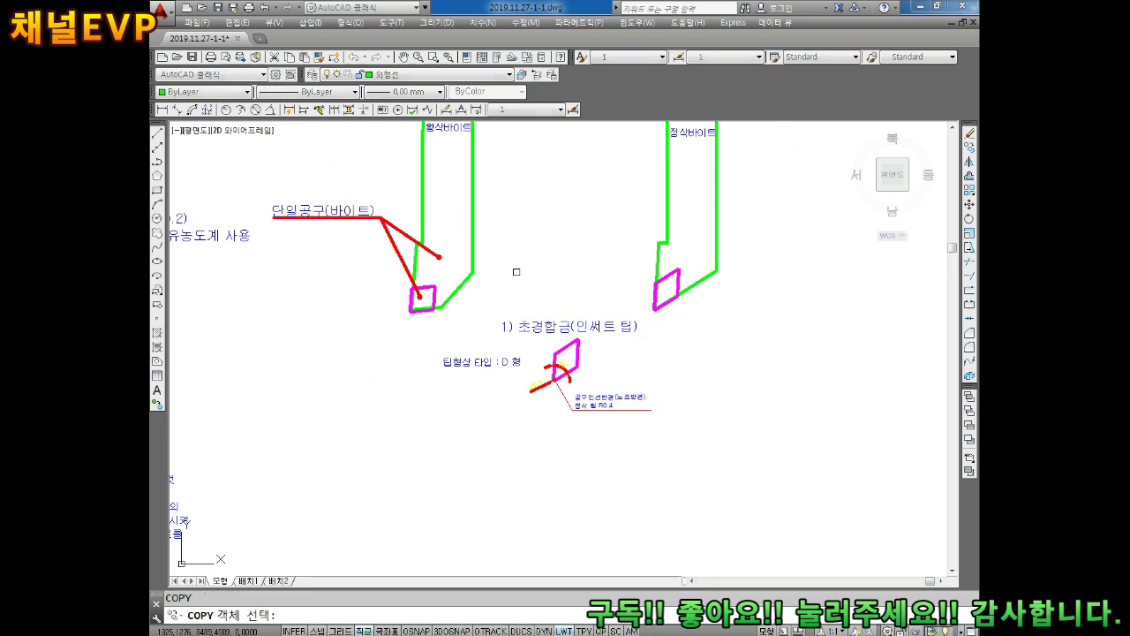
pyautogui.click(402, 189)
pyautogui.click(379, 263)
pyautogui.press('Return')
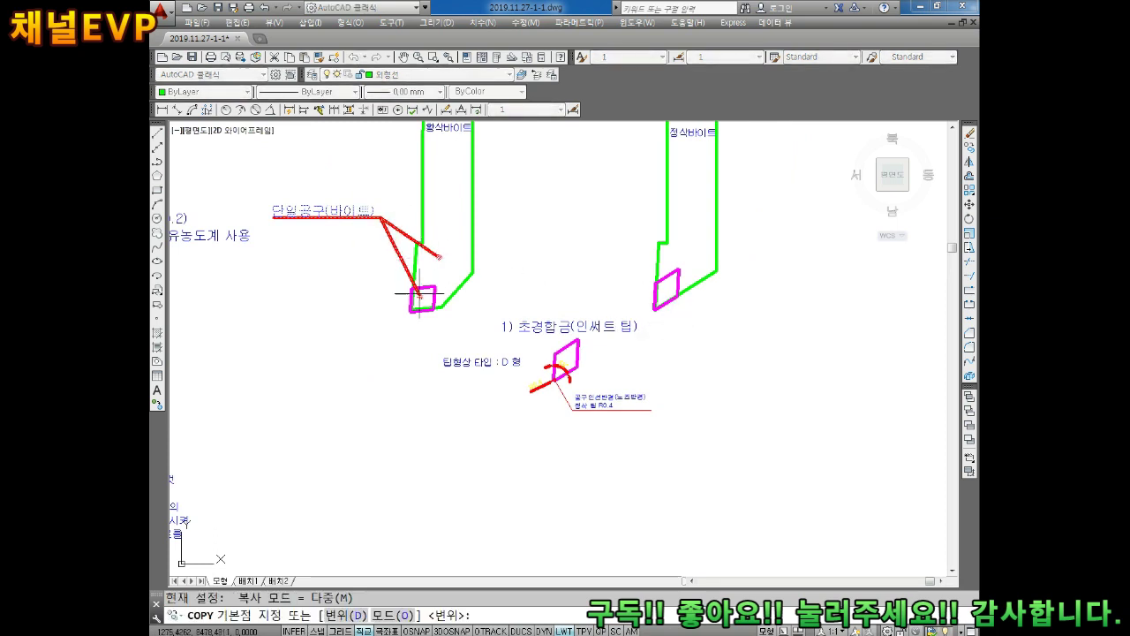
pyautogui.click(420, 299)
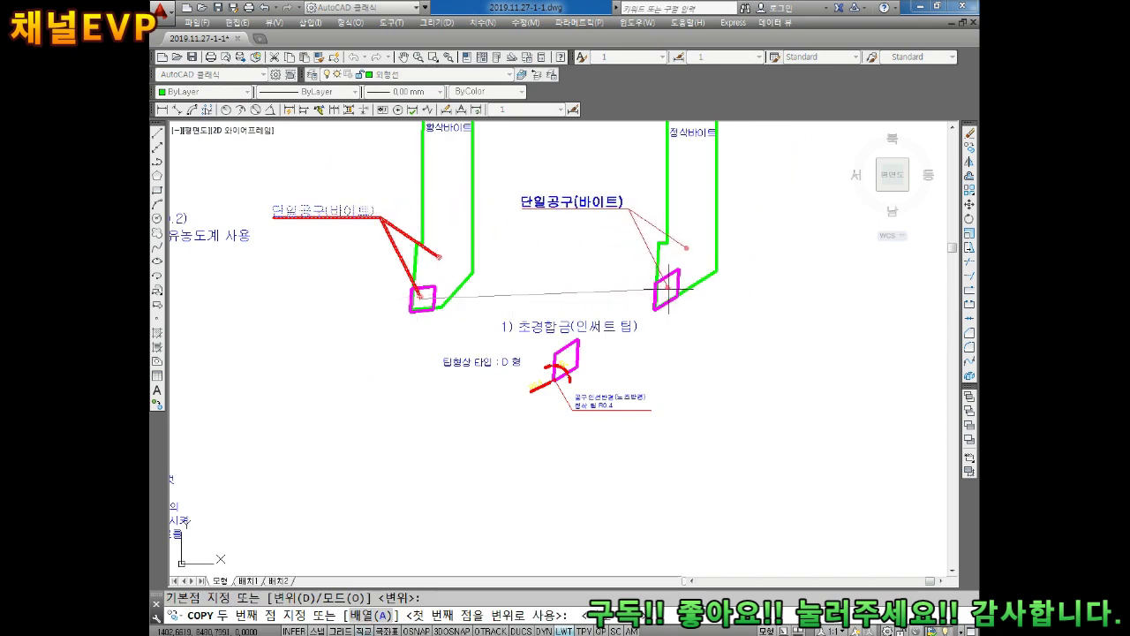
pyautogui.click(669, 289)
pyautogui.press('Escape')
pyautogui.scroll(-1, 707, 331)
pyautogui.scroll(-1, 686, 353)
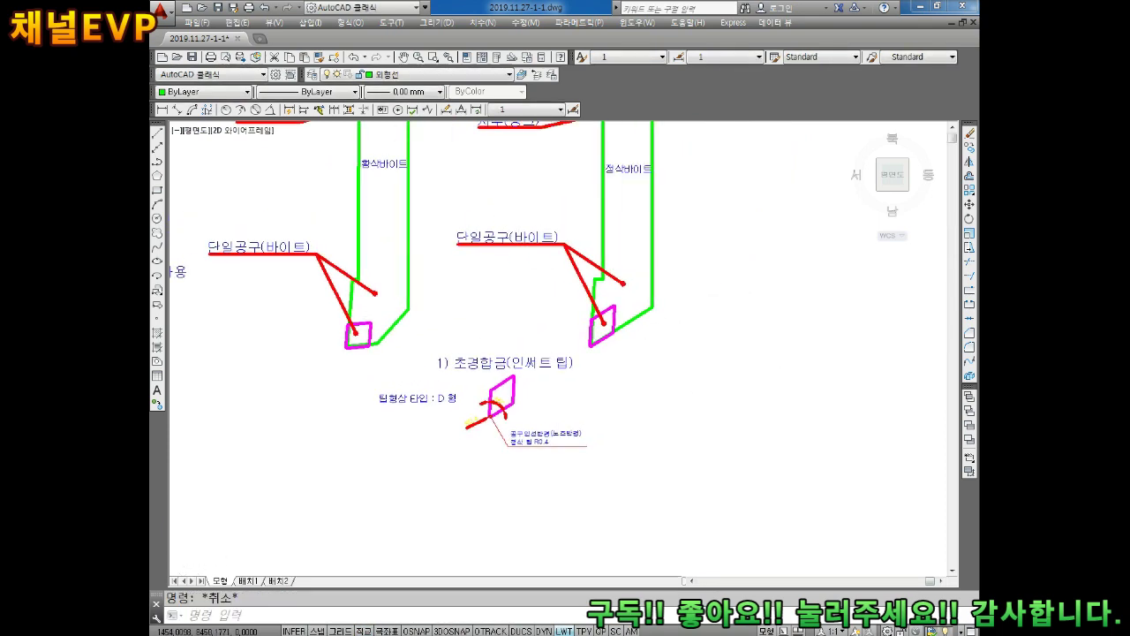
pyautogui.scroll(-1, 680, 393)
pyautogui.scroll(2, 658, 384)
pyautogui.moveTo(651, 356); pyautogui.dragTo(639, 386, button='middle')
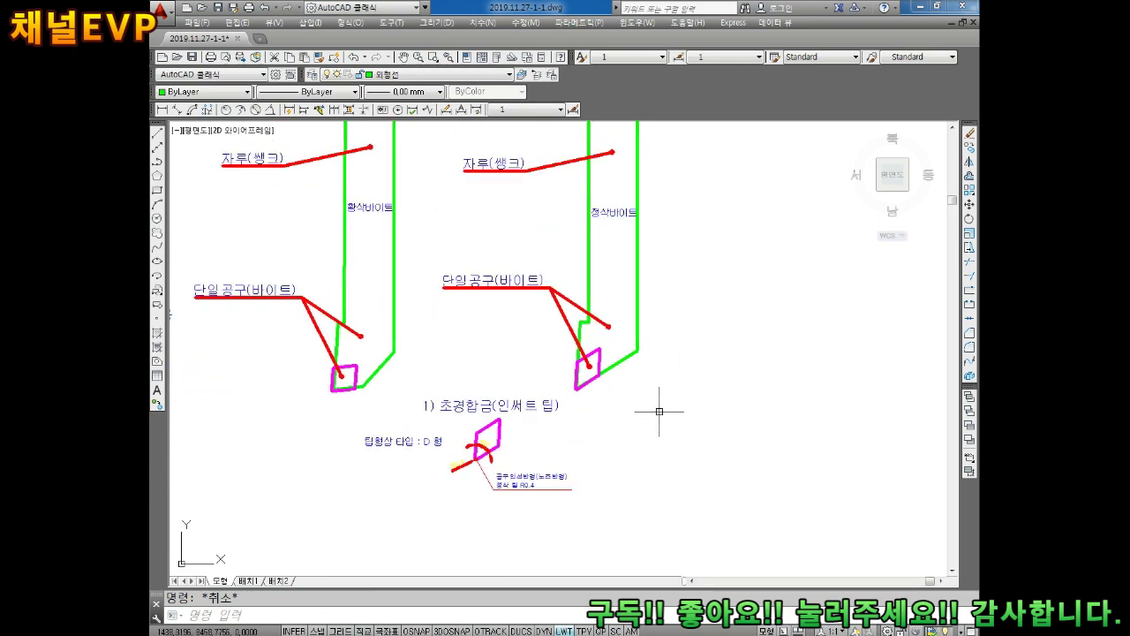
pyautogui.scroll(-1, 649, 412)
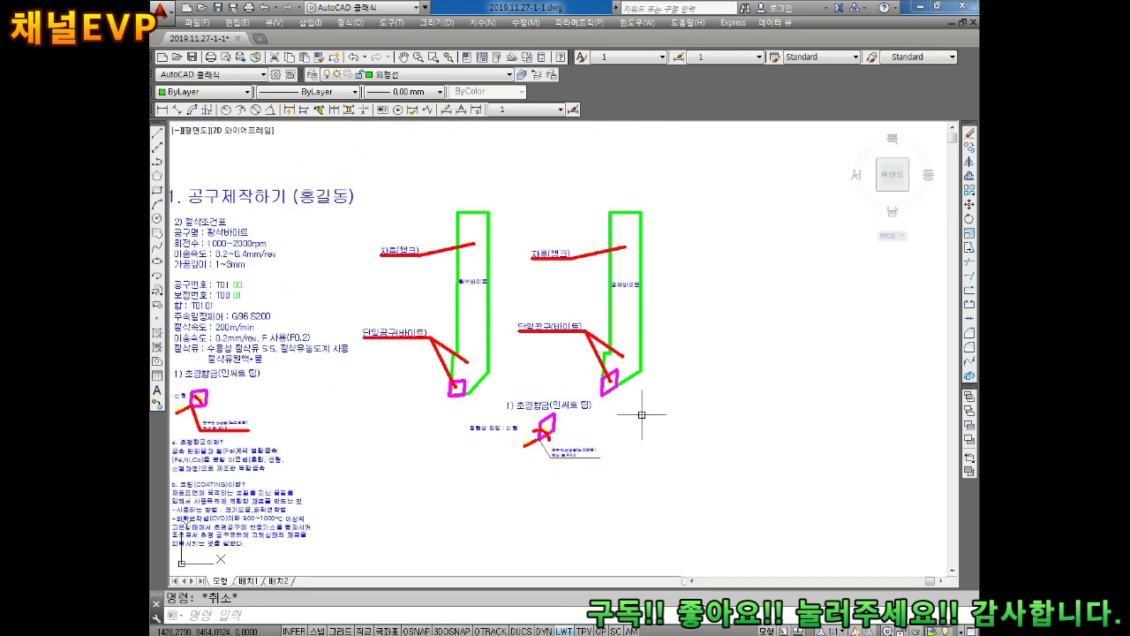
pyautogui.scroll(-1, 622, 405)
pyautogui.moveTo(453, 382); pyautogui.dragTo(405, 354, button='middle')
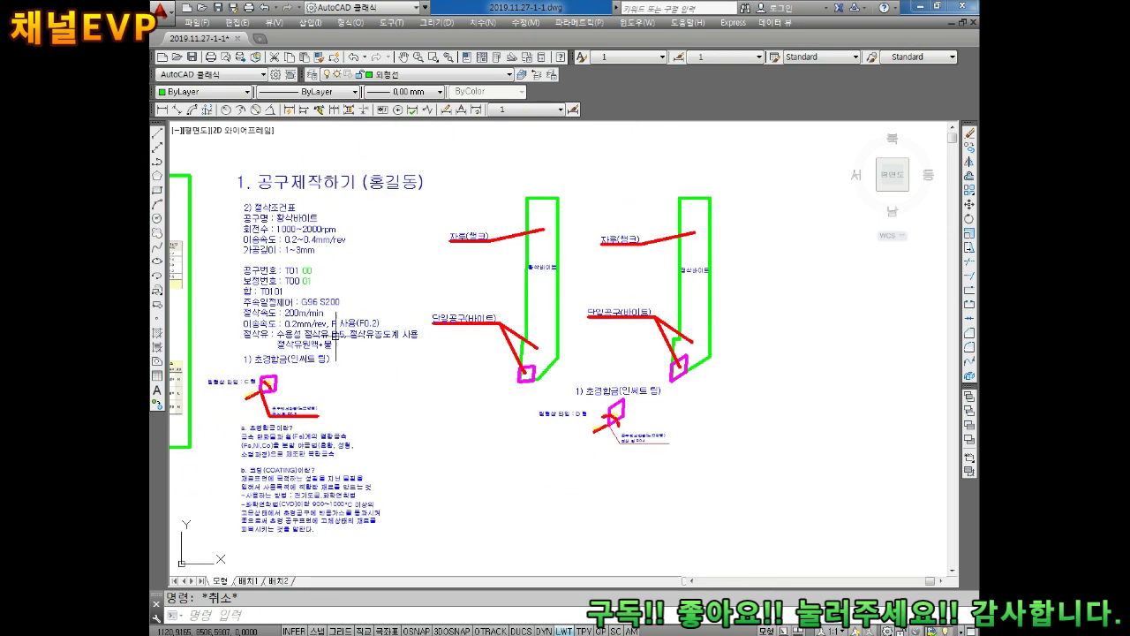
# Copy the 2) 절삭조건표 cutting-condition notes to the right of the 정삭바이트 tool outline
pyautogui.moveTo(336, 336); pyautogui.dragTo(343, 334, button='middle')
pyautogui.write('o')
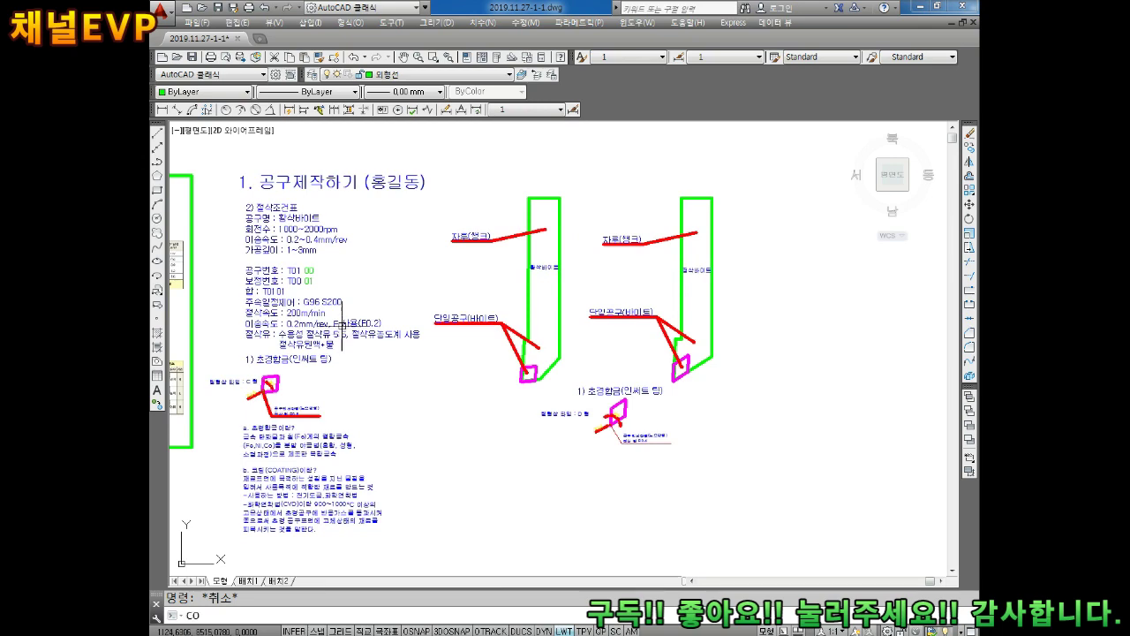
pyautogui.press('Return')
pyautogui.click(353, 210)
pyautogui.click(238, 347)
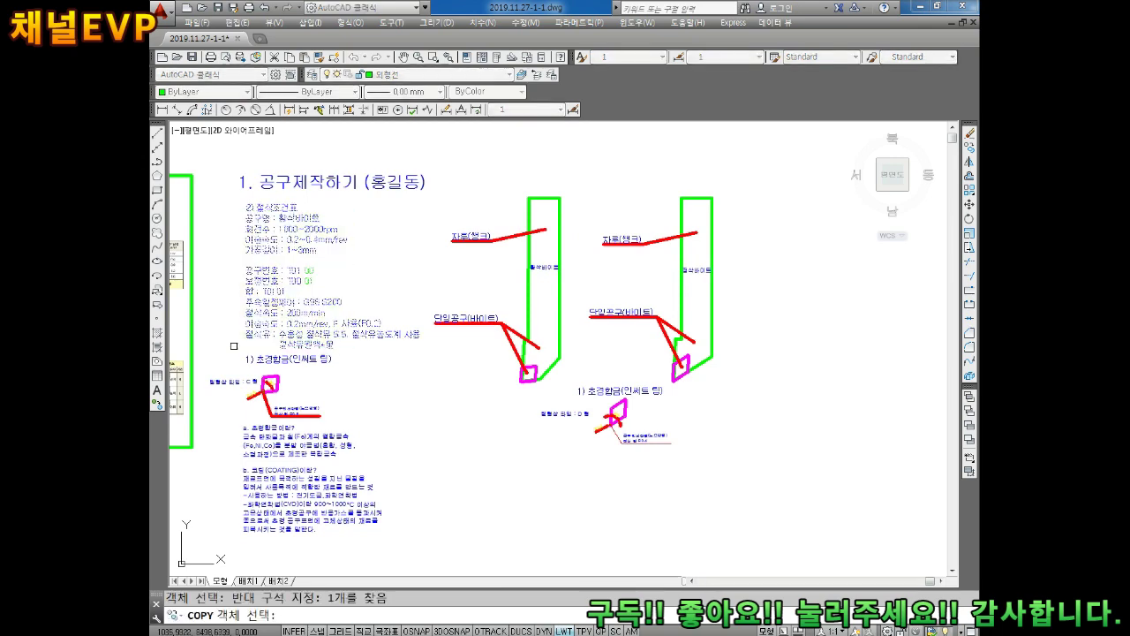
pyautogui.press('Return')
pyautogui.click(256, 292)
pyautogui.moveTo(731, 299); pyautogui.dragTo(612, 301, button='middle')
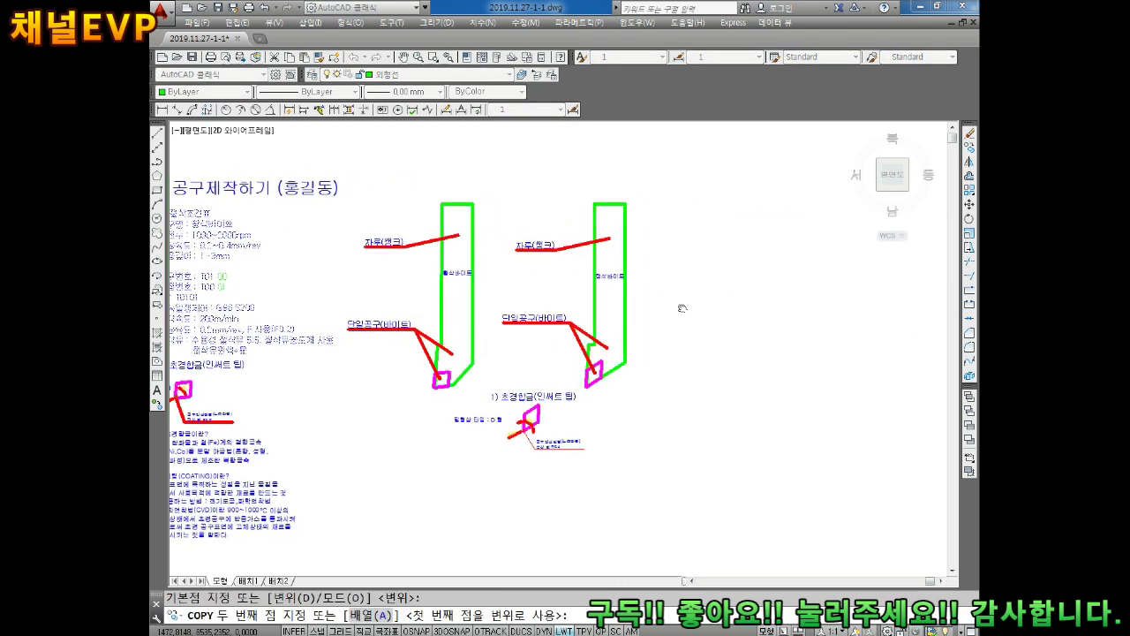
pyautogui.click(627, 308)
pyautogui.press('Escape')
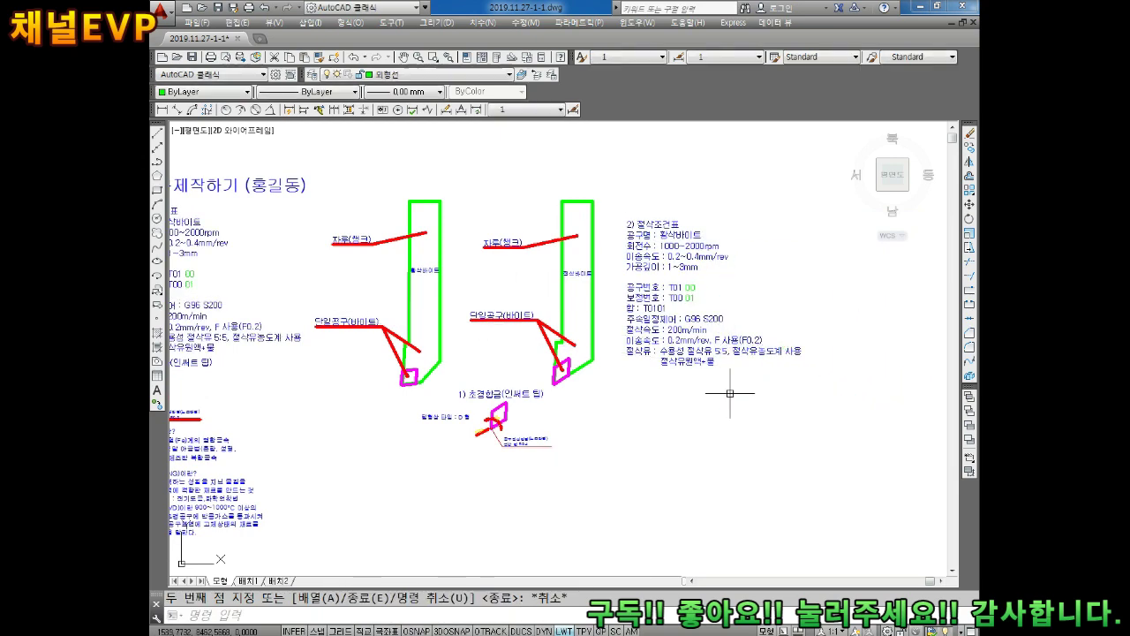
pyautogui.moveTo(642, 319); pyautogui.dragTo(609, 315, button='middle')
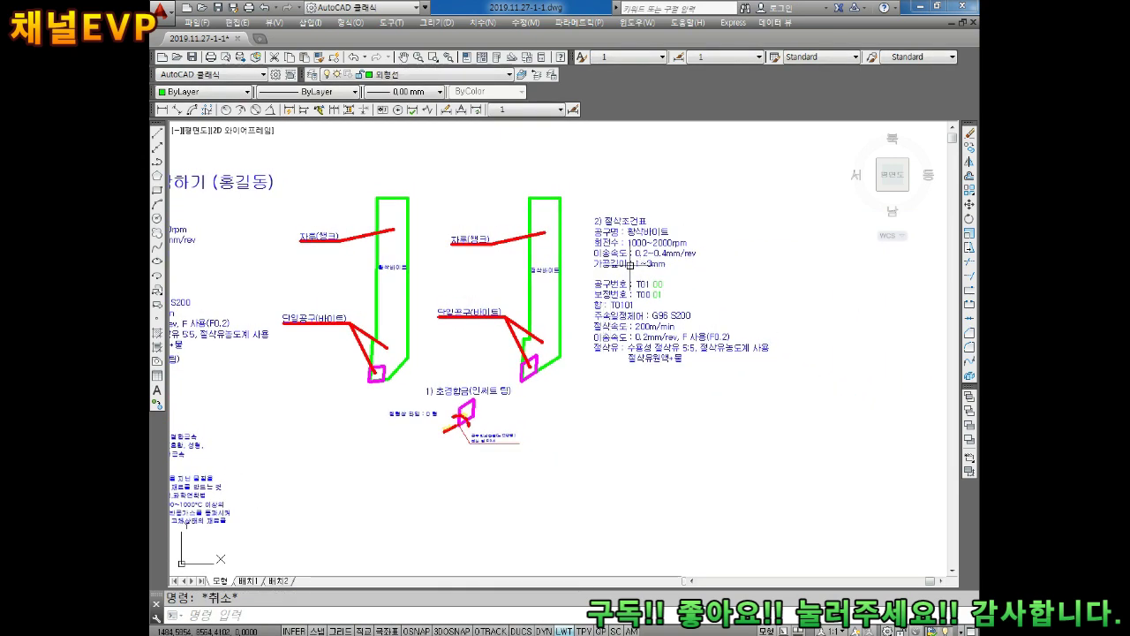
pyautogui.scroll(2, 629, 258)
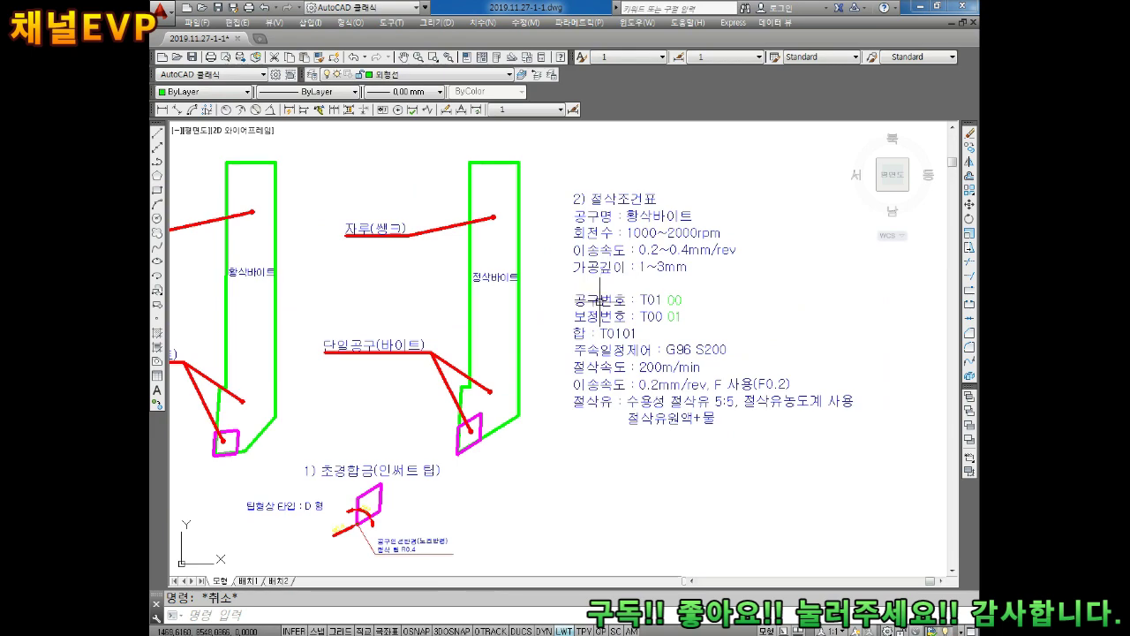
pyautogui.scroll(-3, 606, 295)
pyautogui.scroll(4, 583, 304)
pyautogui.scroll(-1, 574, 311)
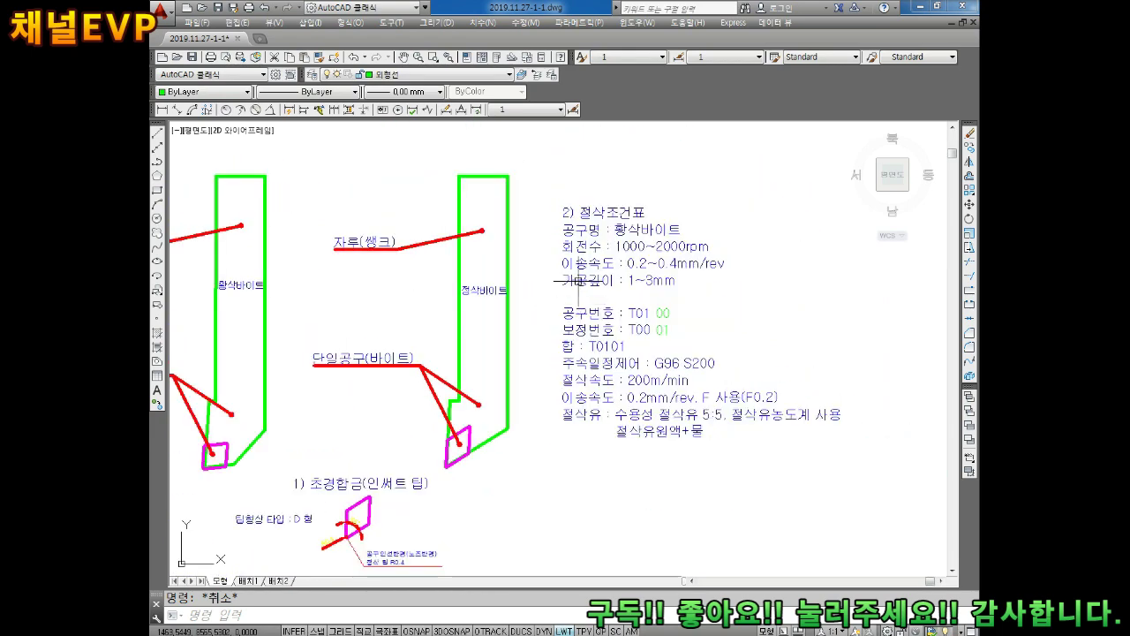
# Edit the copied notes for the 정삭바이트: 1500~3000rpm, 0.1~0.2mm/rev feed, 0.1~0.4mm depth, tool T0303
pyautogui.doubleClick(579, 272)
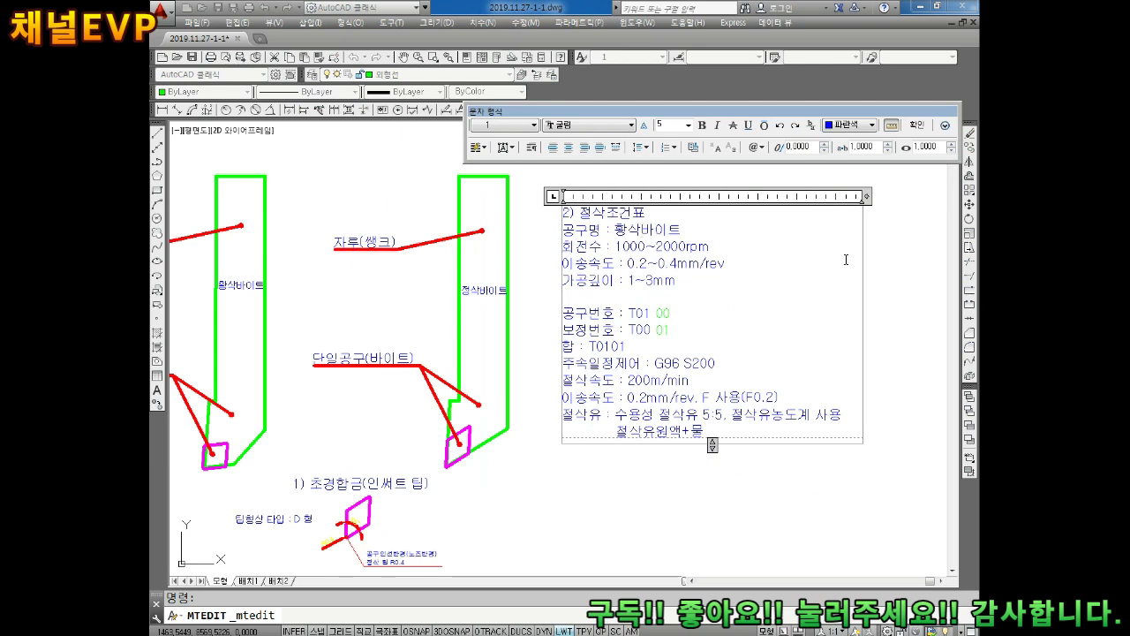
pyautogui.click(622, 229)
pyautogui.write('WJD')
pyautogui.press('BackSpace')
pyautogui.write('정삭')
pyautogui.press('BackSpace')
pyautogui.write('1')
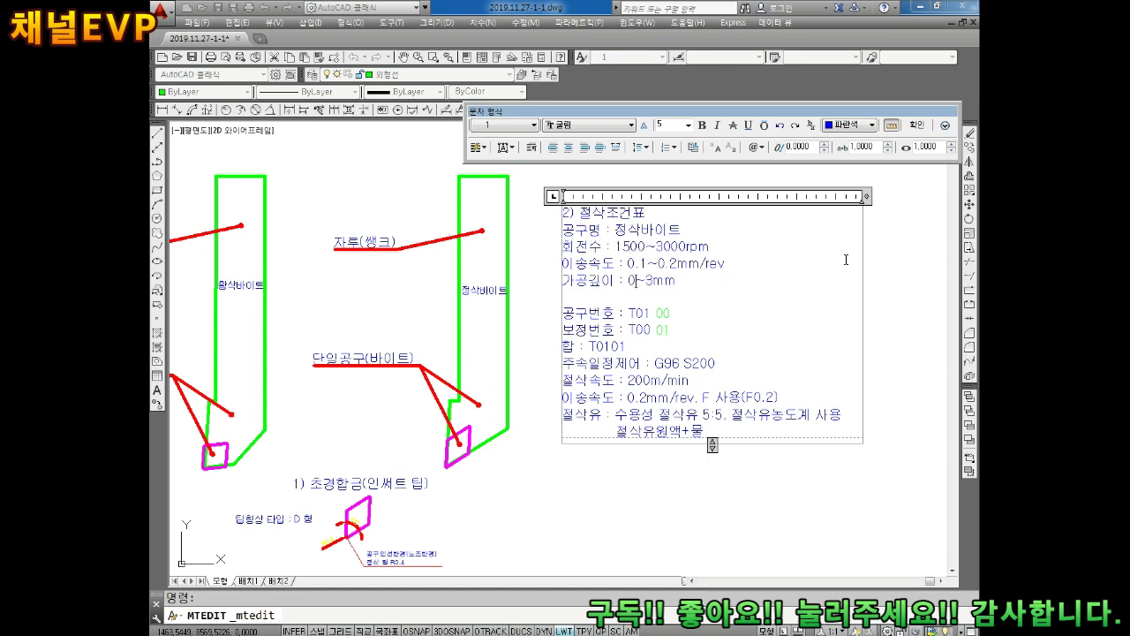
pyautogui.write('.1')
pyautogui.scroll(2, 880, 271)
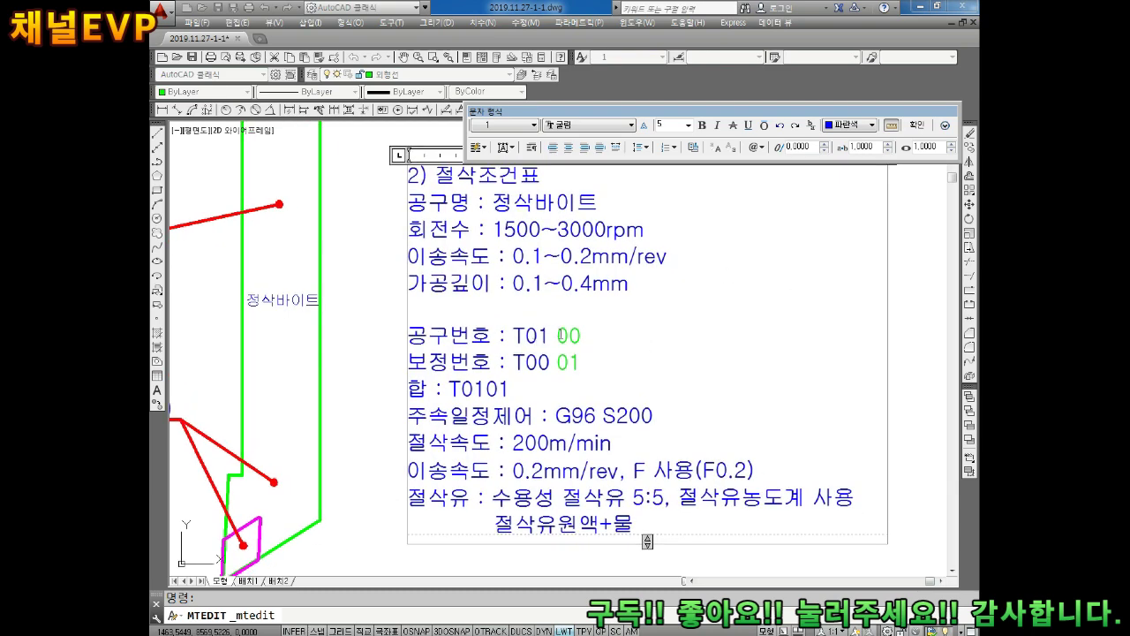
pyautogui.scroll(-2, 561, 334)
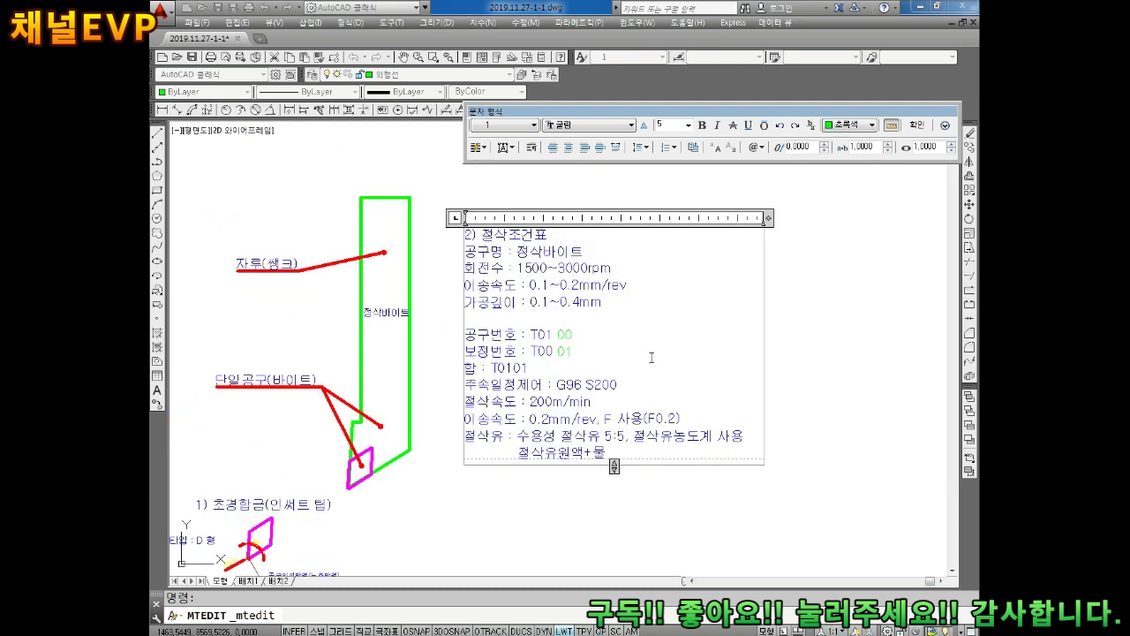
pyautogui.press('Left')
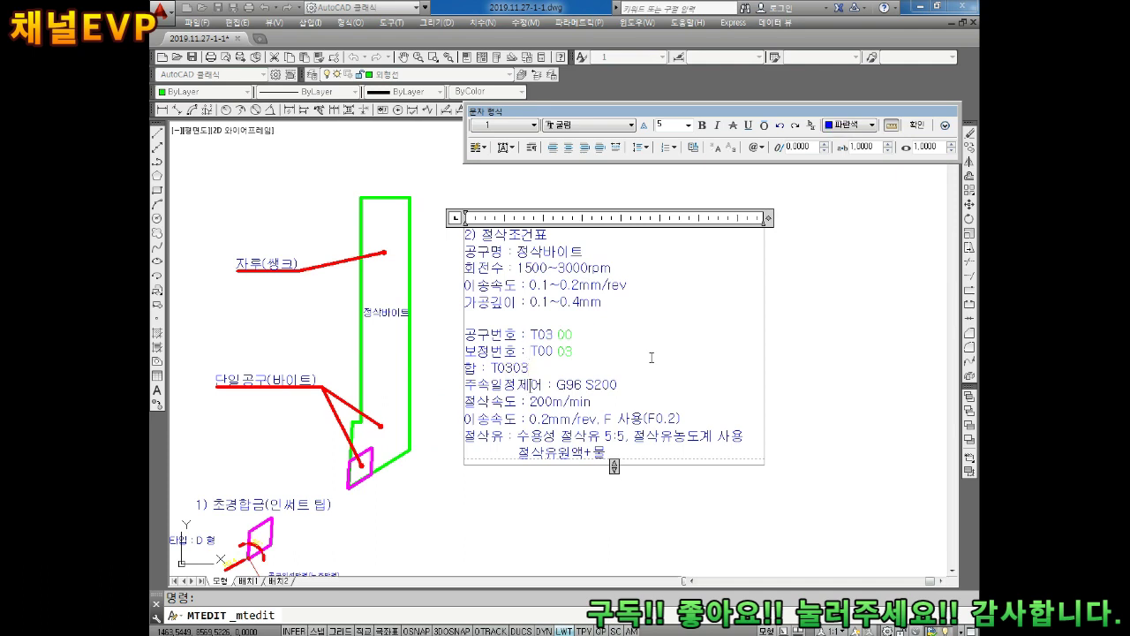
pyautogui.click(467, 517)
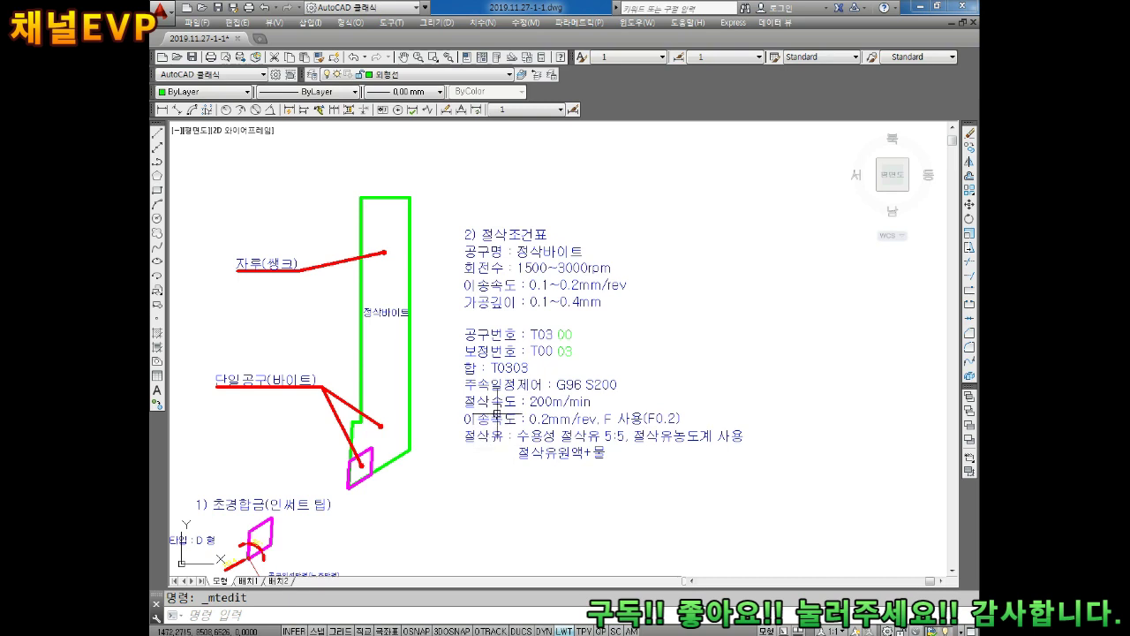
# Pan and zoom over the edited notes toward the cutting-speed table's 거친절삭 and 다듬절삭 columns
pyautogui.moveTo(481, 393); pyautogui.dragTo(493, 360, button='middle')
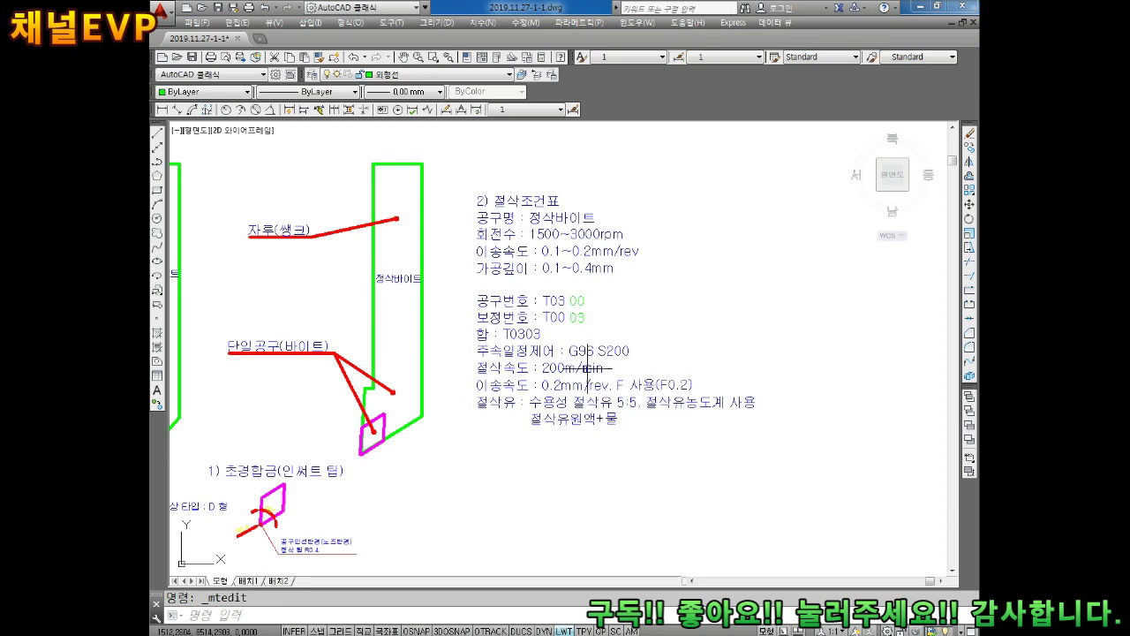
pyautogui.scroll(6, 549, 343)
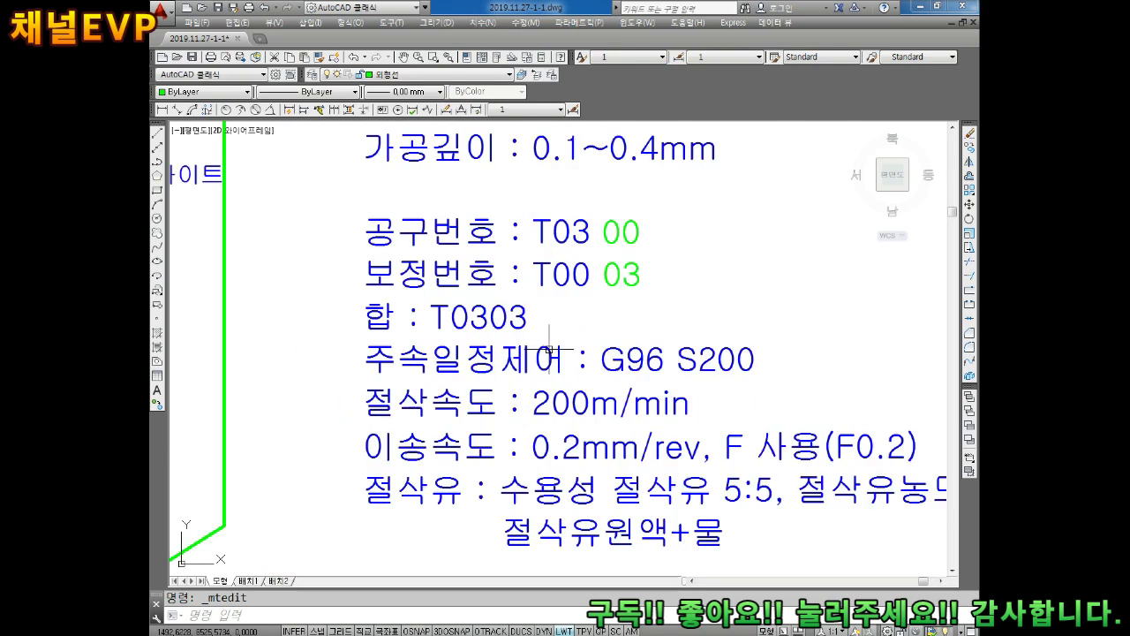
pyautogui.scroll(-4, 549, 353)
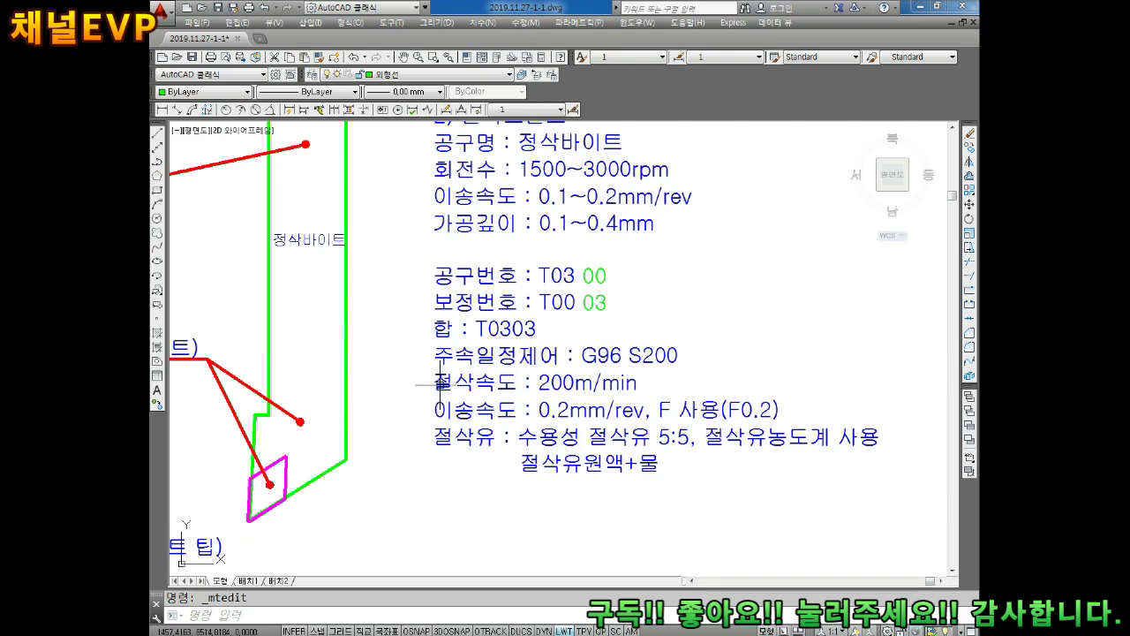
pyautogui.scroll(-2, 430, 354)
pyautogui.moveTo(432, 350); pyautogui.dragTo(446, 341, button='middle')
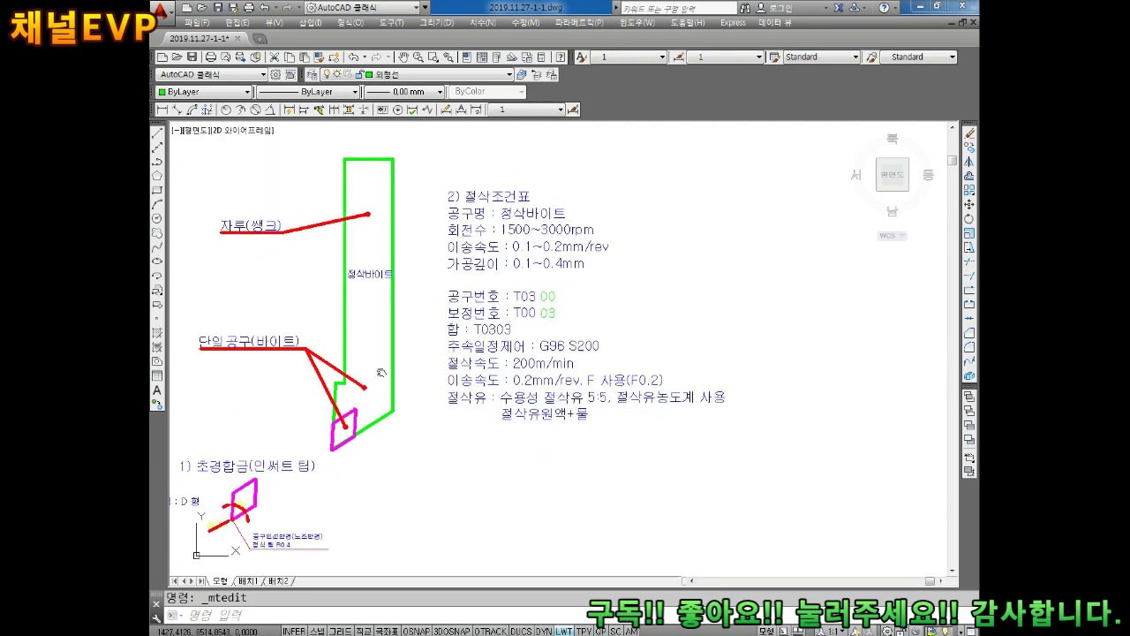
pyautogui.scroll(-2, 433, 353)
pyautogui.scroll(-2, 371, 362)
pyautogui.scroll(3, 314, 366)
# Pan and zoom to the cutting-speed table's 다듬절삭 rows
pyautogui.moveTo(314, 366); pyautogui.dragTo(618, 265, button='middle')
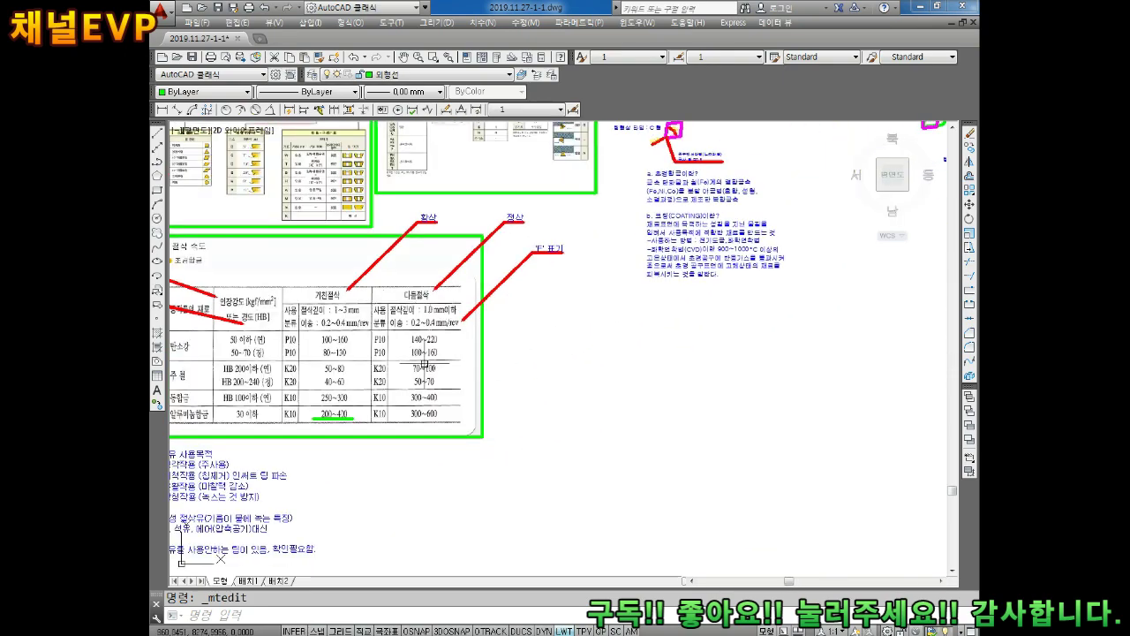
pyautogui.scroll(2, 539, 307)
pyautogui.scroll(3, 539, 306)
pyautogui.scroll(-1, 539, 307)
pyautogui.scroll(-2, 538, 306)
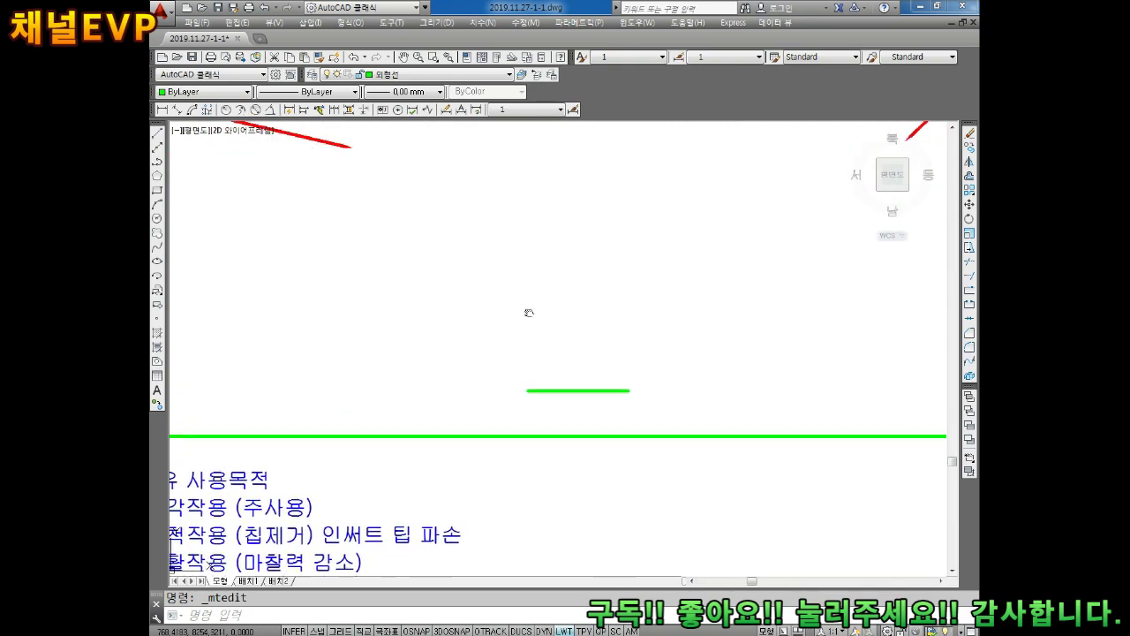
pyautogui.moveTo(637, 340); pyautogui.dragTo(550, 416, button='middle')
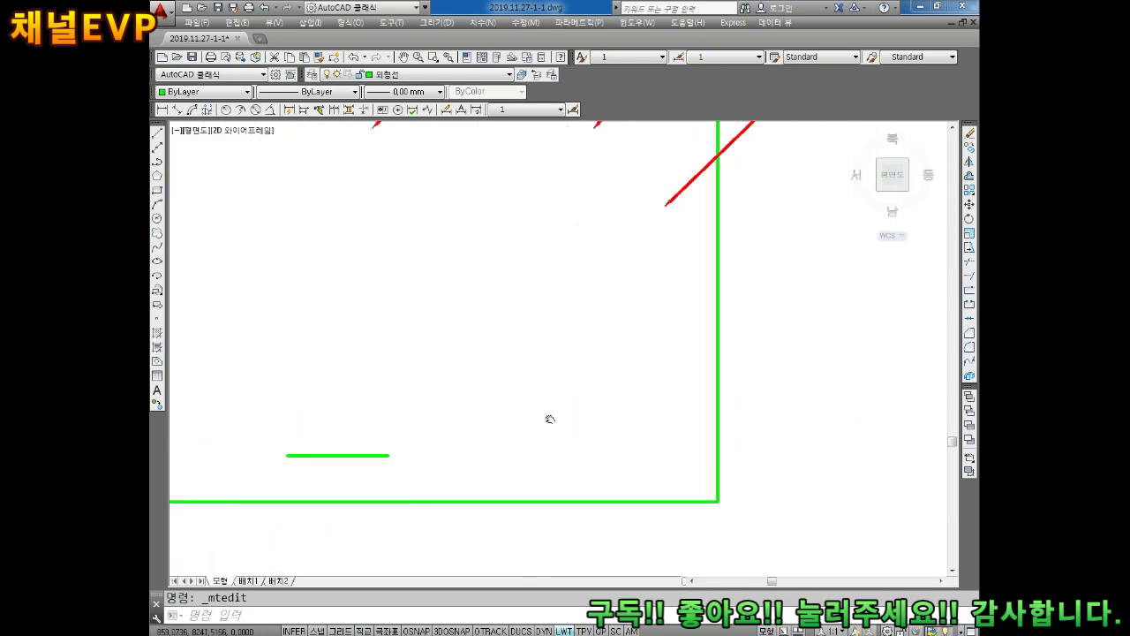
pyautogui.scroll(2, 560, 401)
pyautogui.scroll(-2, 560, 401)
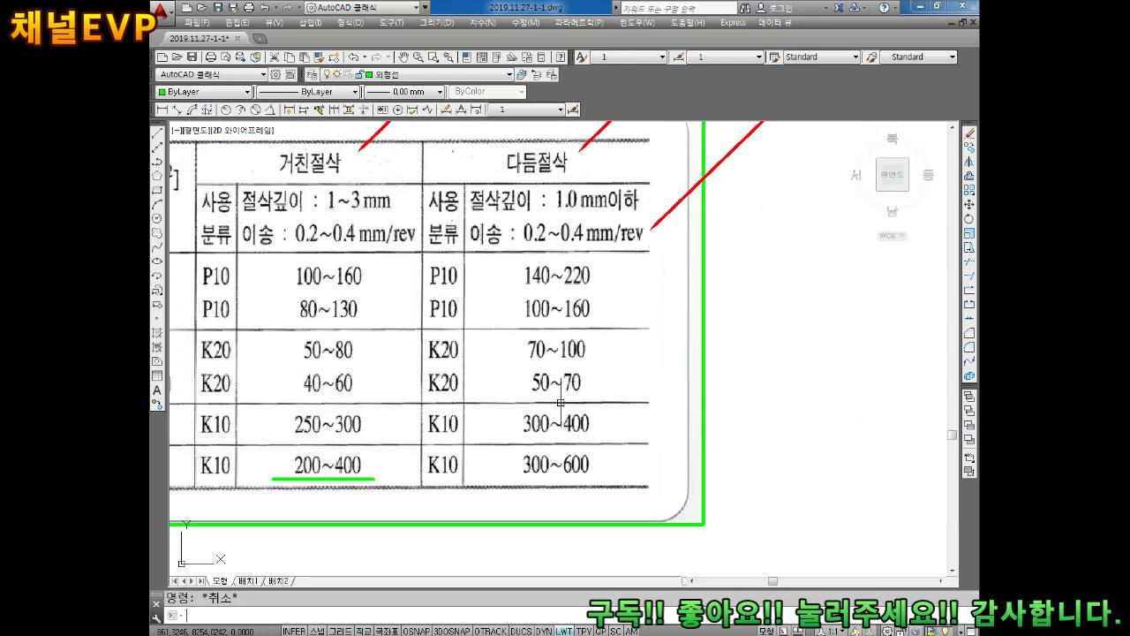
pyautogui.click(560, 401)
pyautogui.press('Escape')
# Draw a green underline beneath 300~600 in the 다듬절삭 K10 row and set its lineweight
pyautogui.write('l')
pyautogui.press('Return')
pyautogui.click(505, 476)
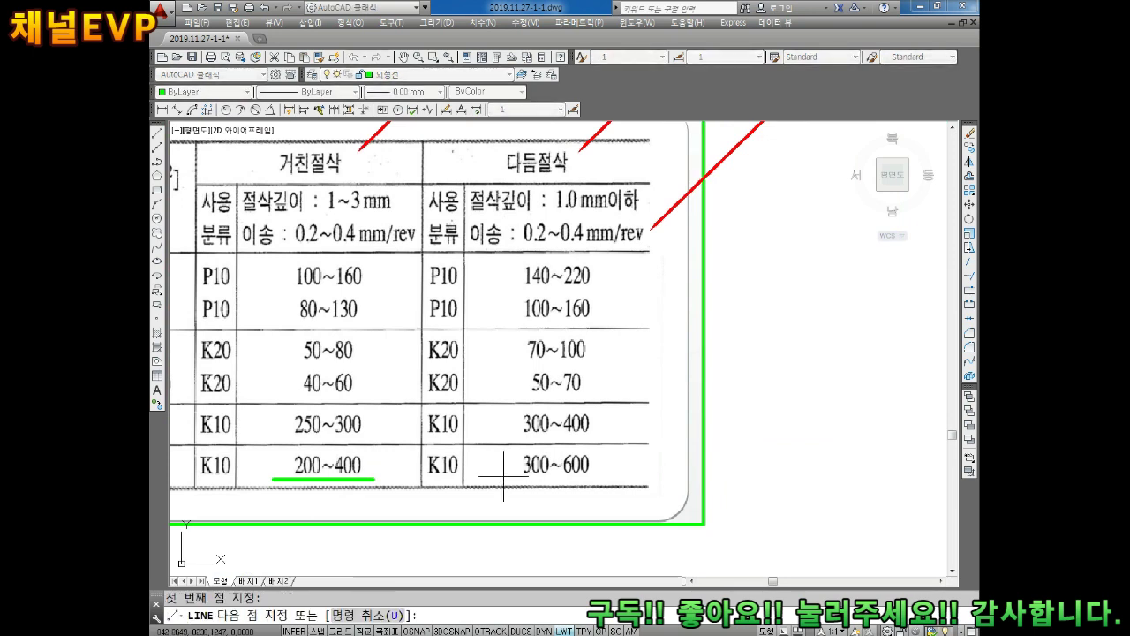
pyautogui.click(616, 476)
pyautogui.press('Escape')
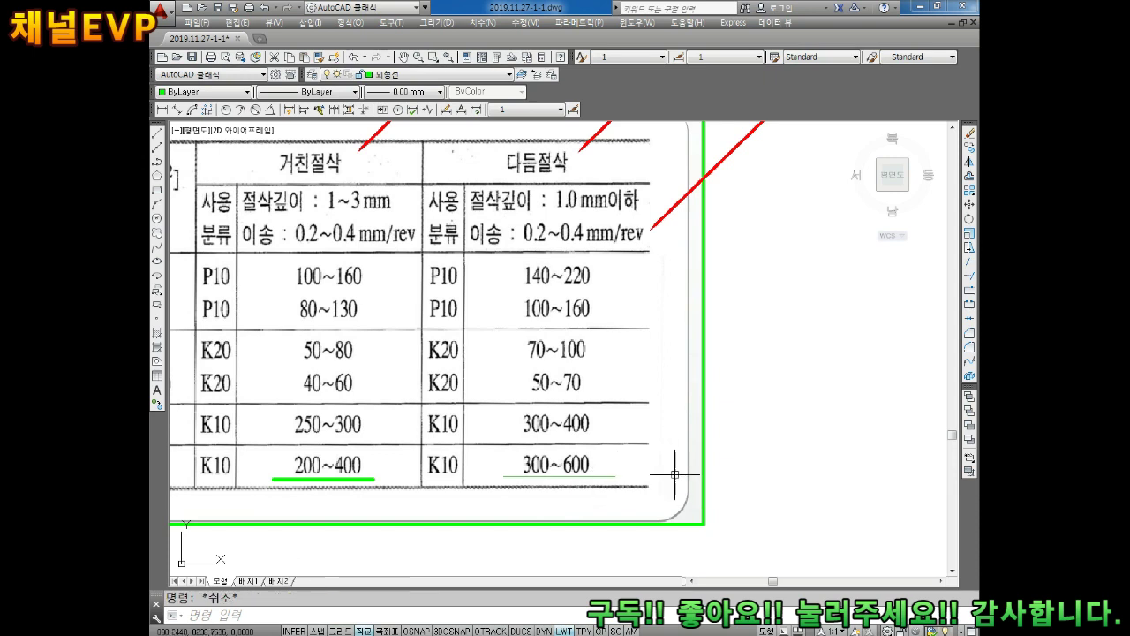
pyautogui.click(593, 476)
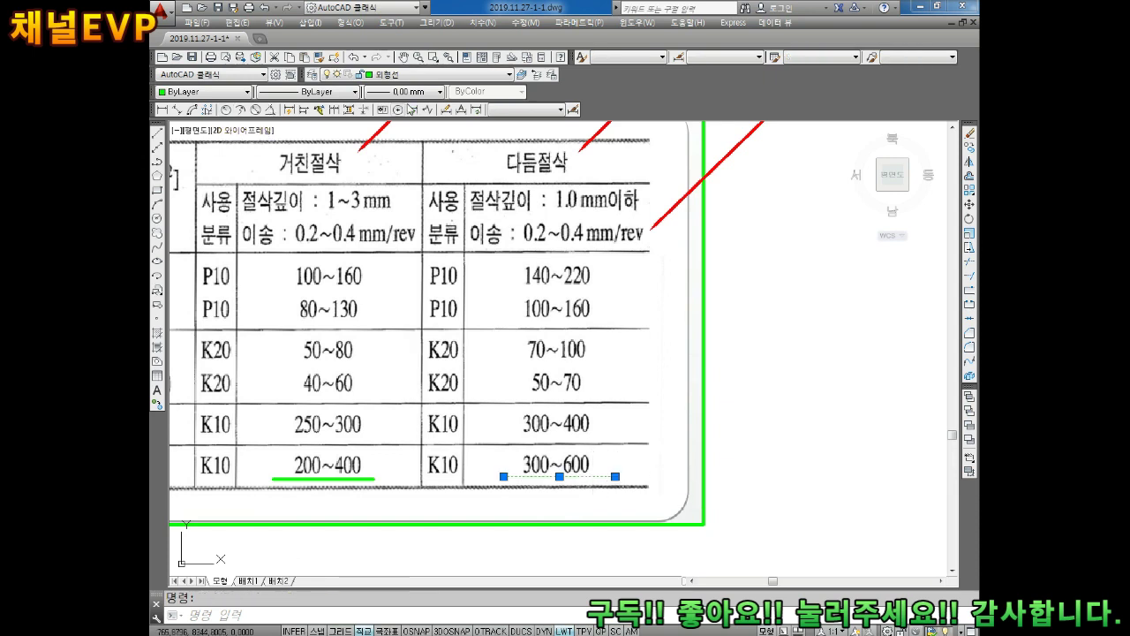
pyautogui.click(411, 92)
pyautogui.press('Escape')
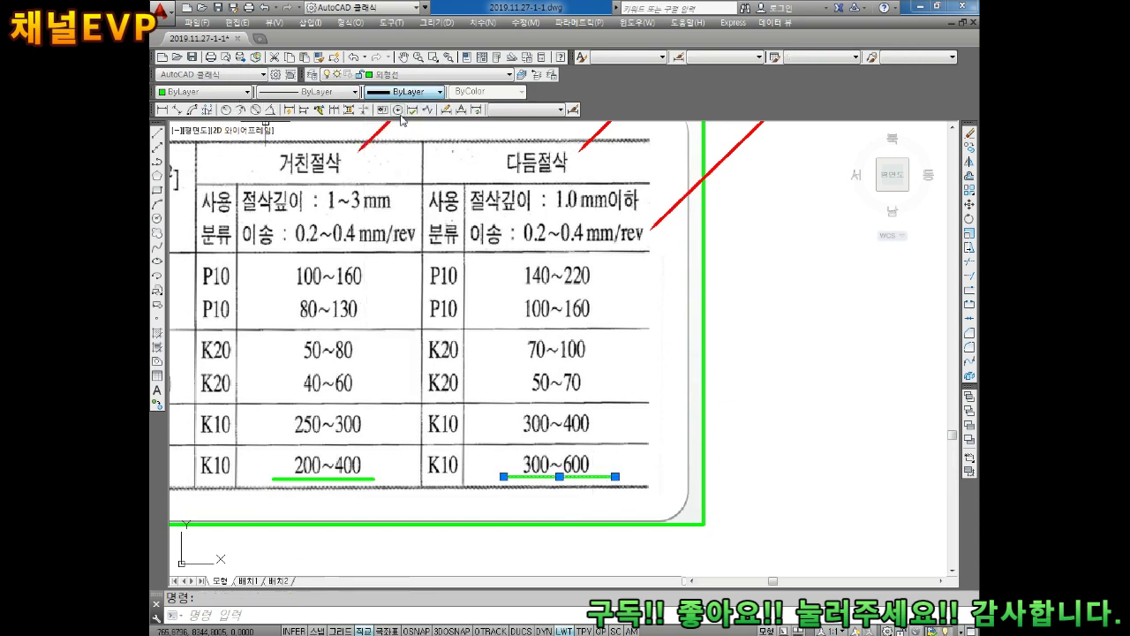
pyautogui.press('Escape')
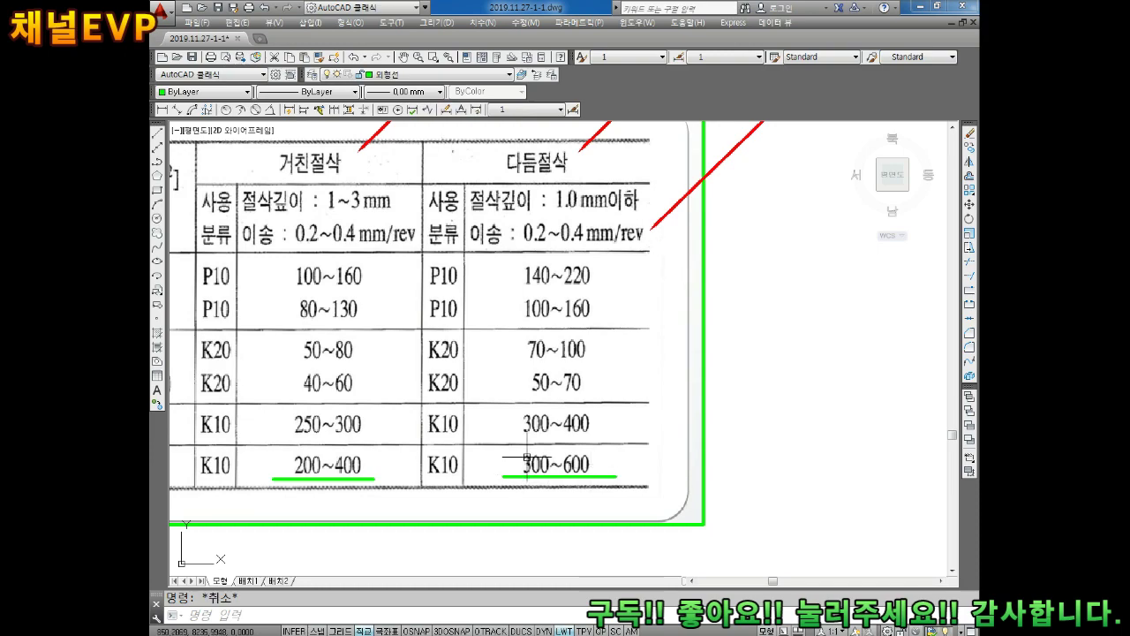
pyautogui.scroll(-4, 530, 449)
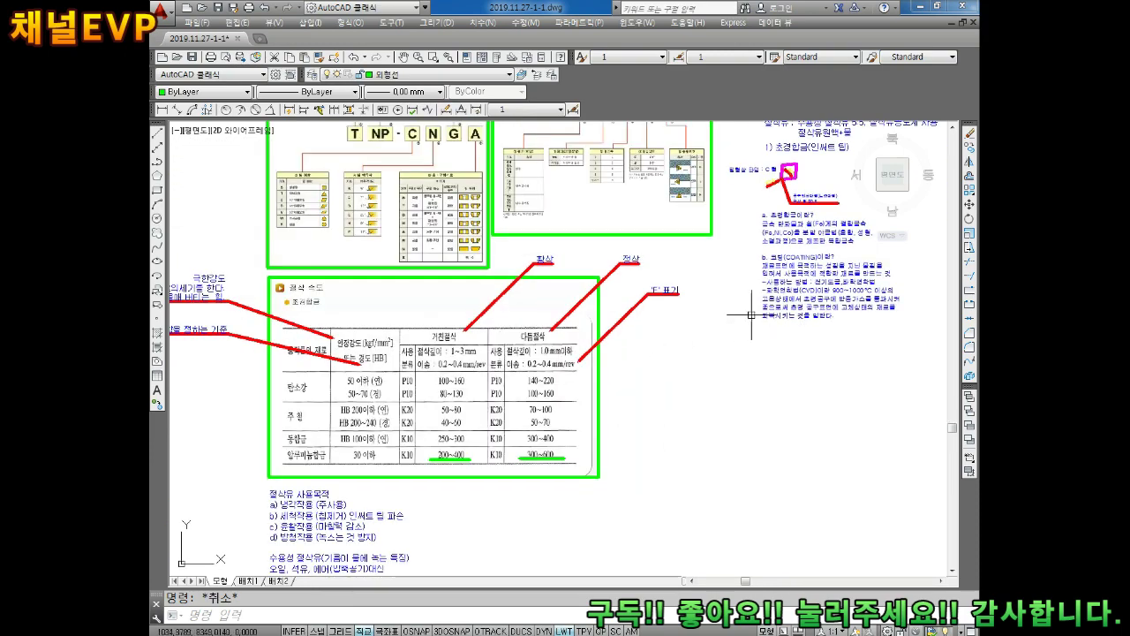
# Pan and zoom back to the second cutting-condition table beside the tool drawings
pyautogui.scroll(4, 650, 411)
pyautogui.scroll(-4, 626, 411)
pyautogui.scroll(3, 740, 350)
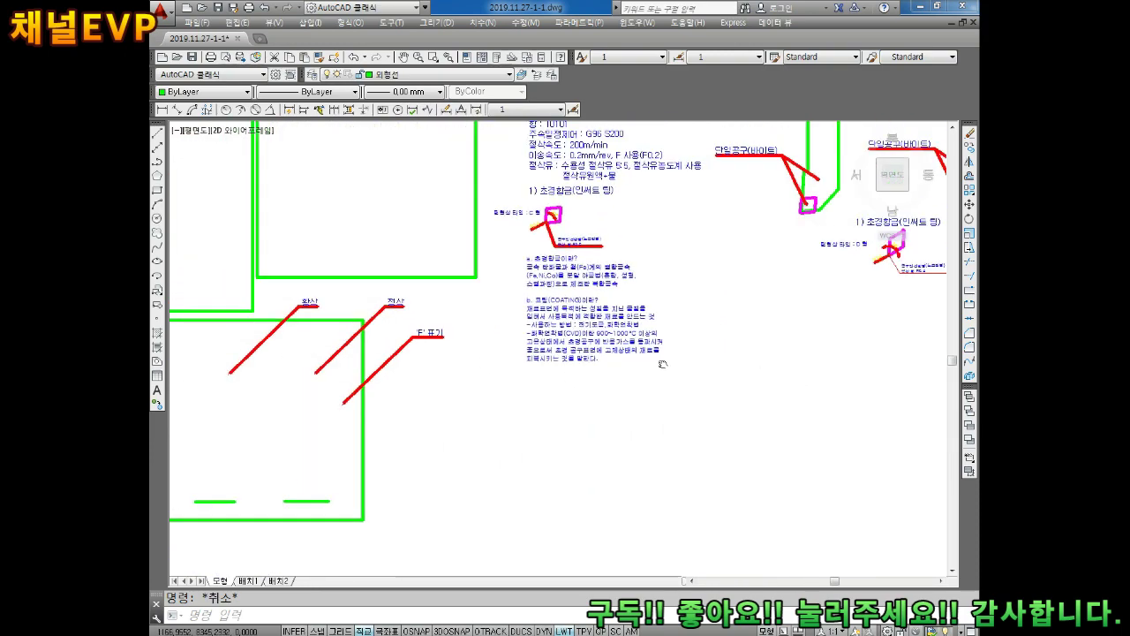
pyautogui.moveTo(865, 370); pyautogui.dragTo(535, 391, button='middle')
pyautogui.scroll(2, 714, 303)
pyautogui.moveTo(713, 303); pyautogui.dragTo(501, 264, button='middle')
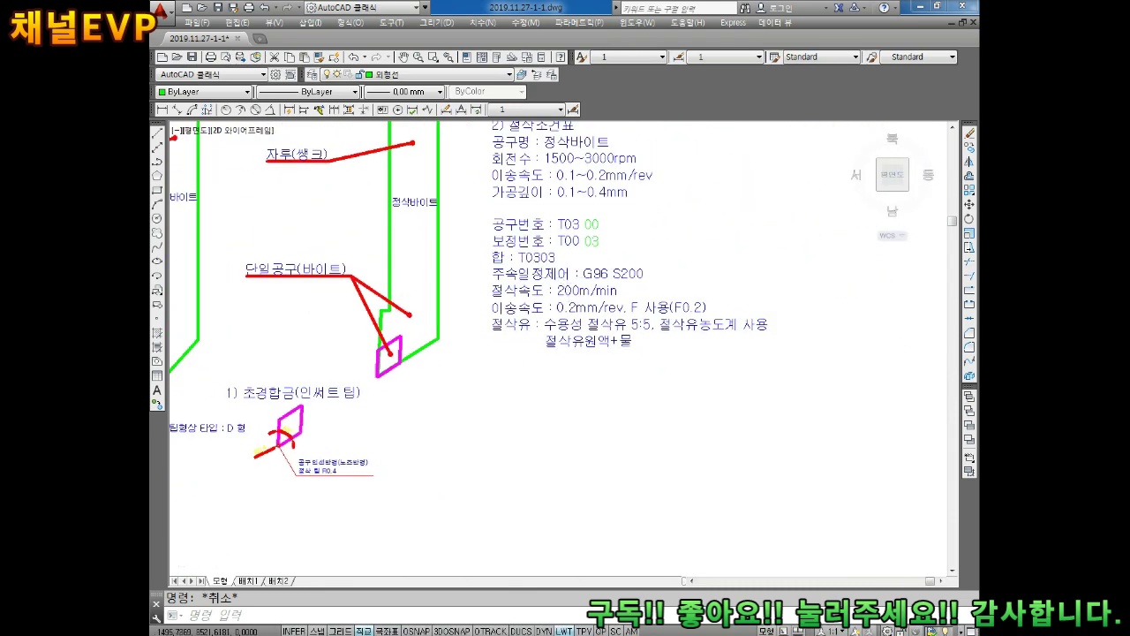
pyautogui.scroll(2, 502, 264)
# Change the notes to G96 300, 300m/min cutting speed and 0.1mm/rev feed with F0.1
pyautogui.doubleClick(622, 280)
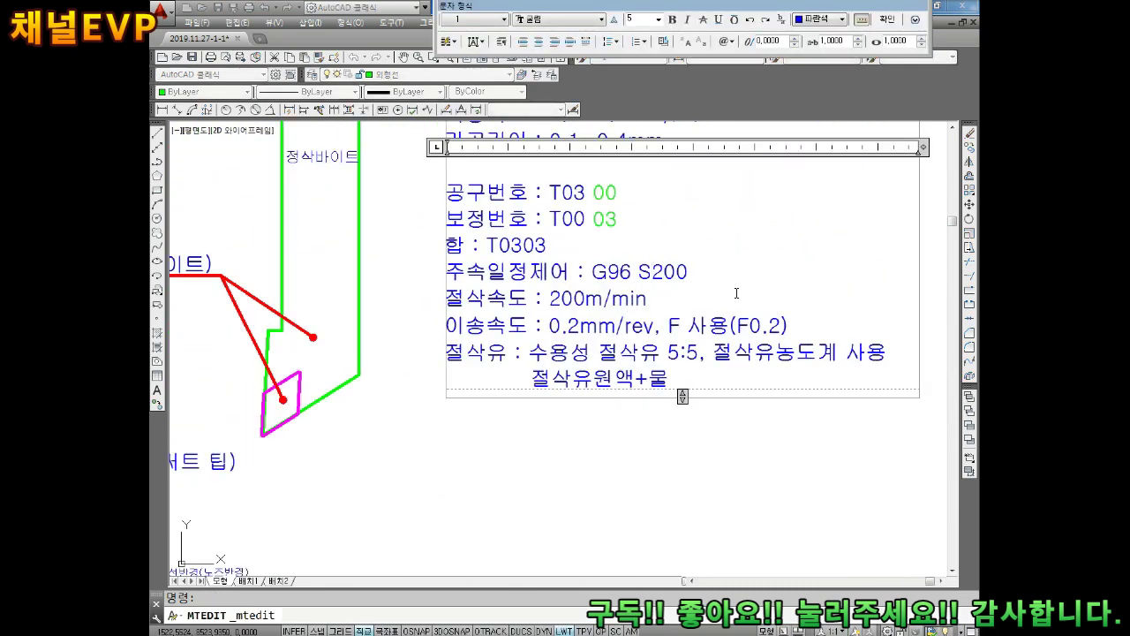
pyautogui.press('BackSpace')
pyautogui.write('3')
pyautogui.press('Up')
pyautogui.press('Right')
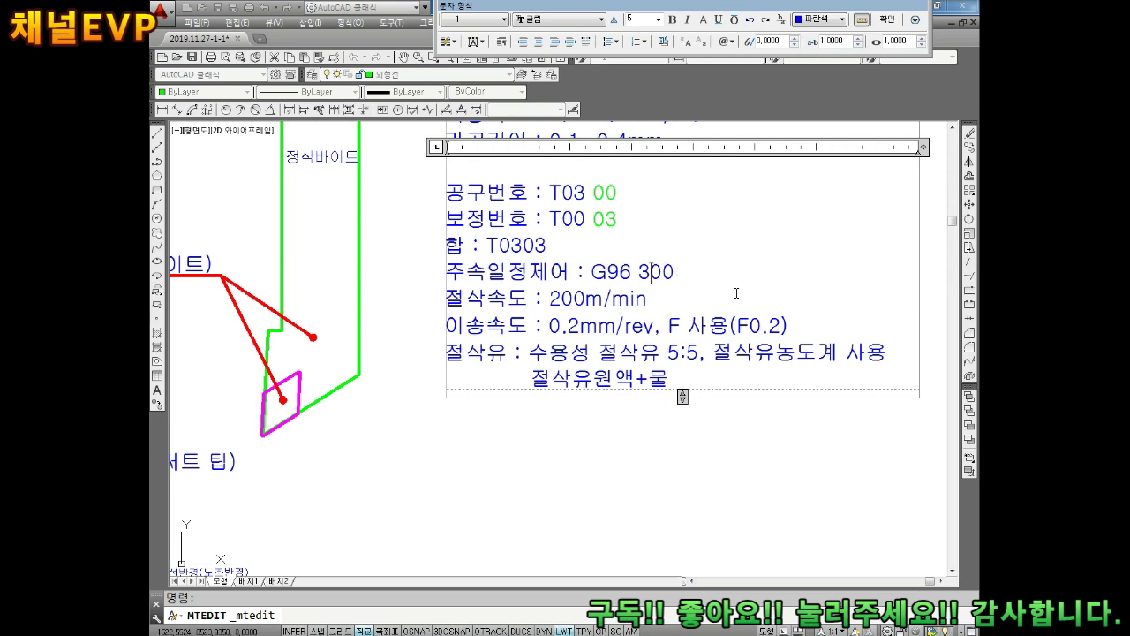
pyautogui.press('BackSpace')
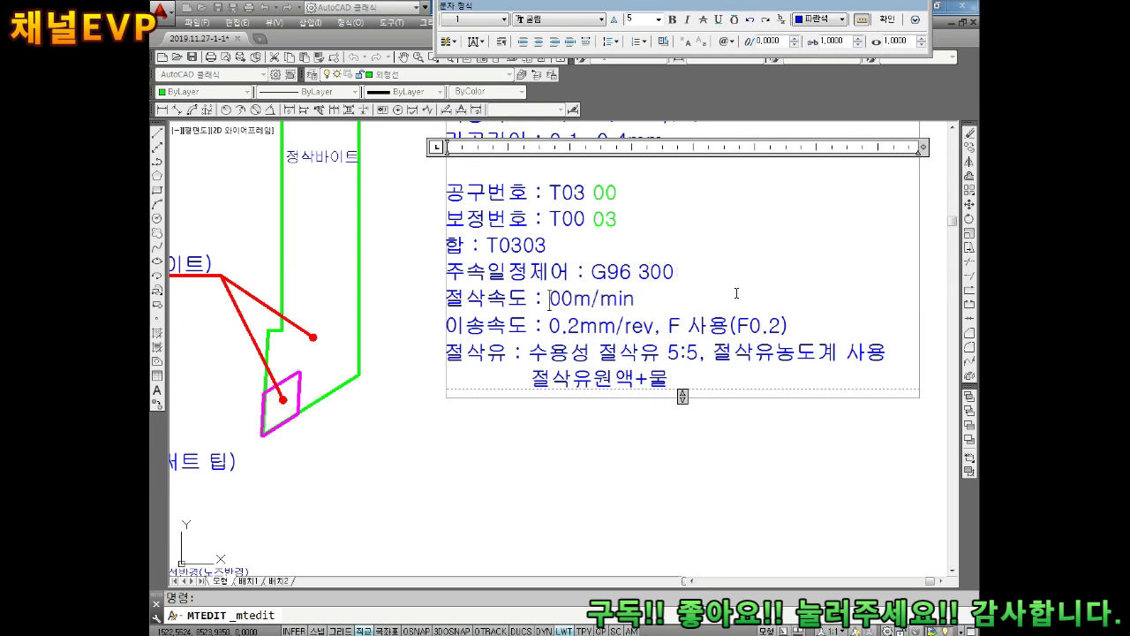
pyautogui.write('3')
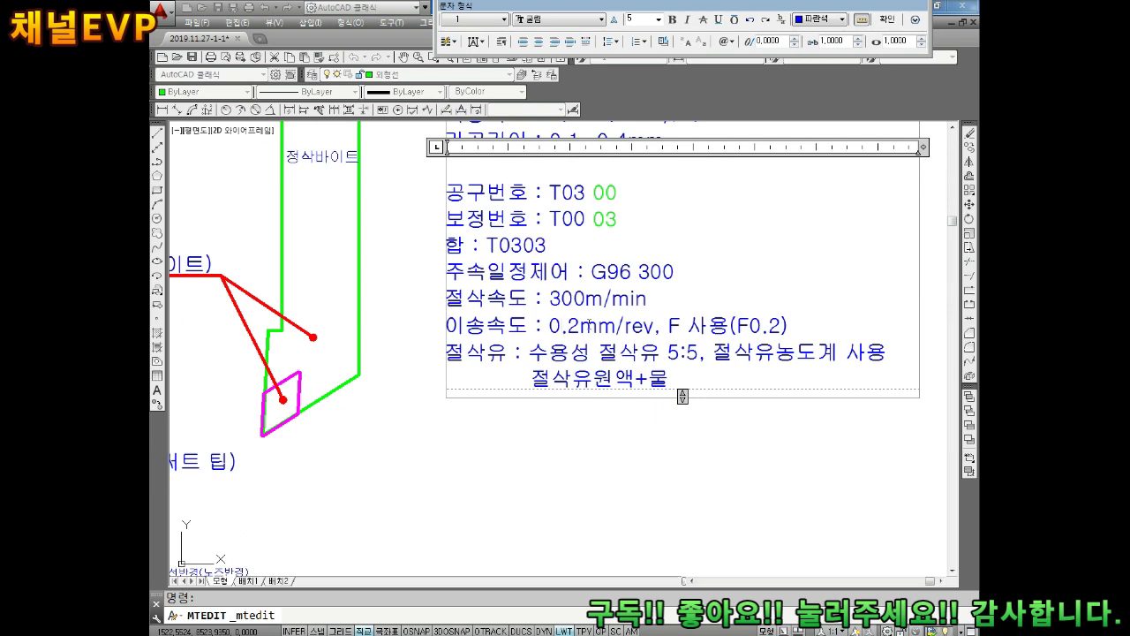
pyautogui.press('BackSpace')
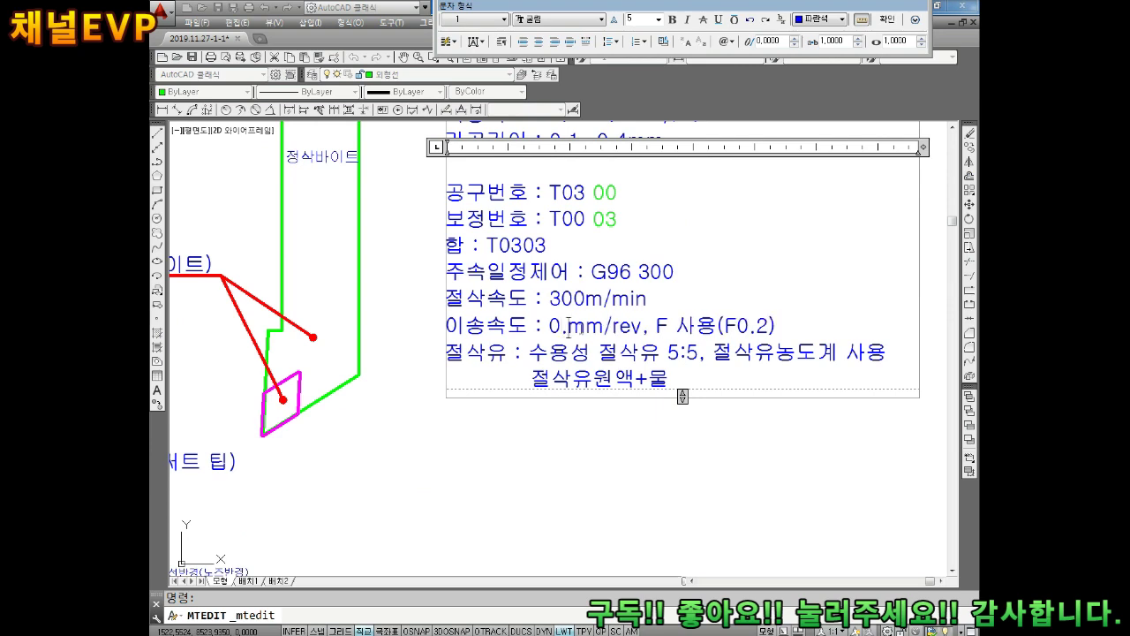
pyautogui.write('1')
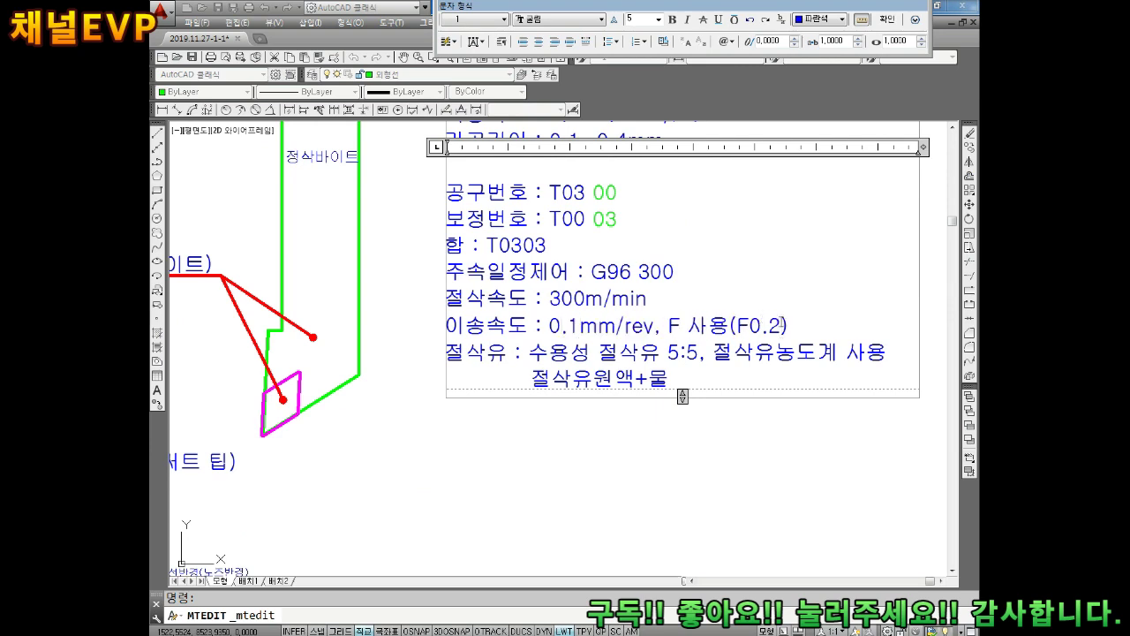
pyautogui.click(886, 18)
pyautogui.scroll(-3, 585, 344)
# Zoom out and pan down to view both tool drawings and the area below
pyautogui.scroll(2, 586, 344)
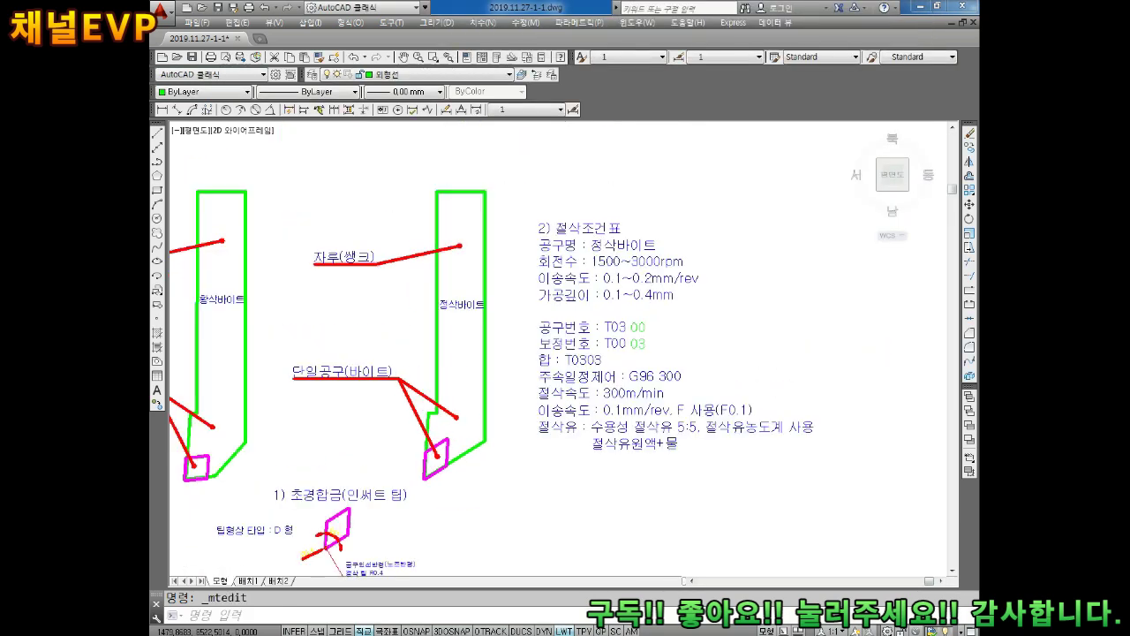
pyautogui.scroll(2, 586, 345)
pyautogui.scroll(-2, 586, 344)
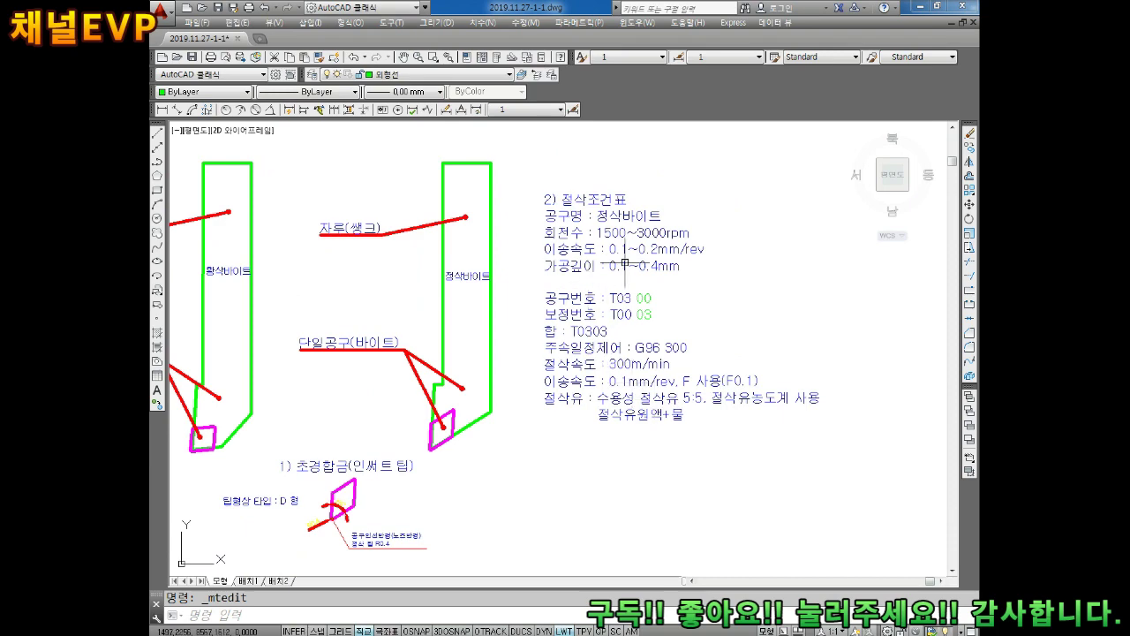
pyautogui.scroll(-2, 627, 380)
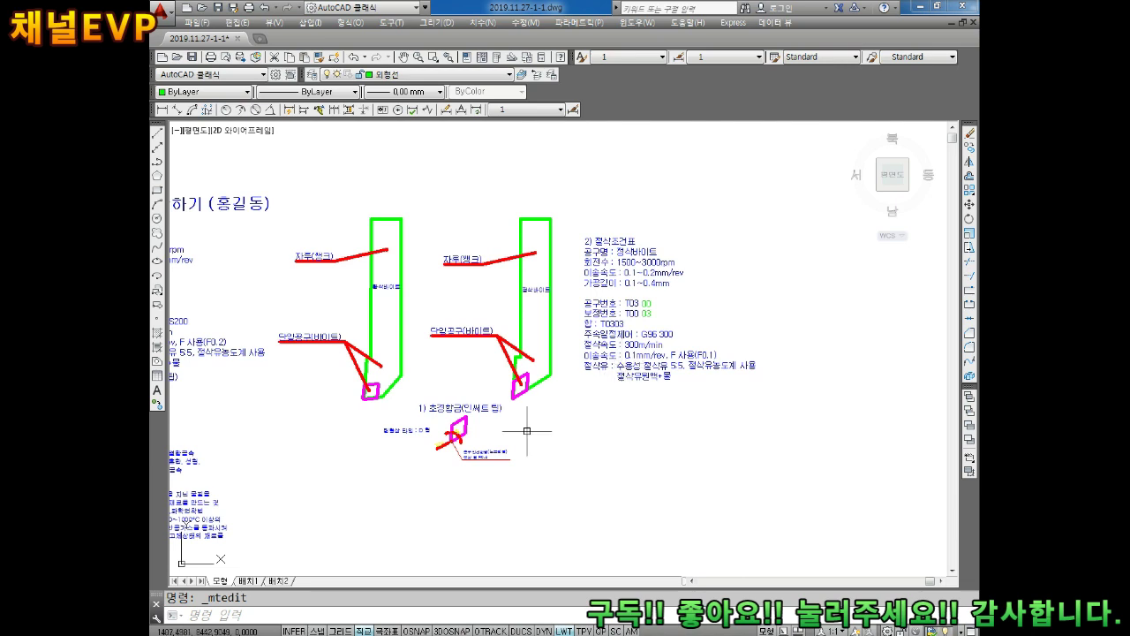
pyautogui.moveTo(523, 437); pyautogui.dragTo(530, 384, button='middle')
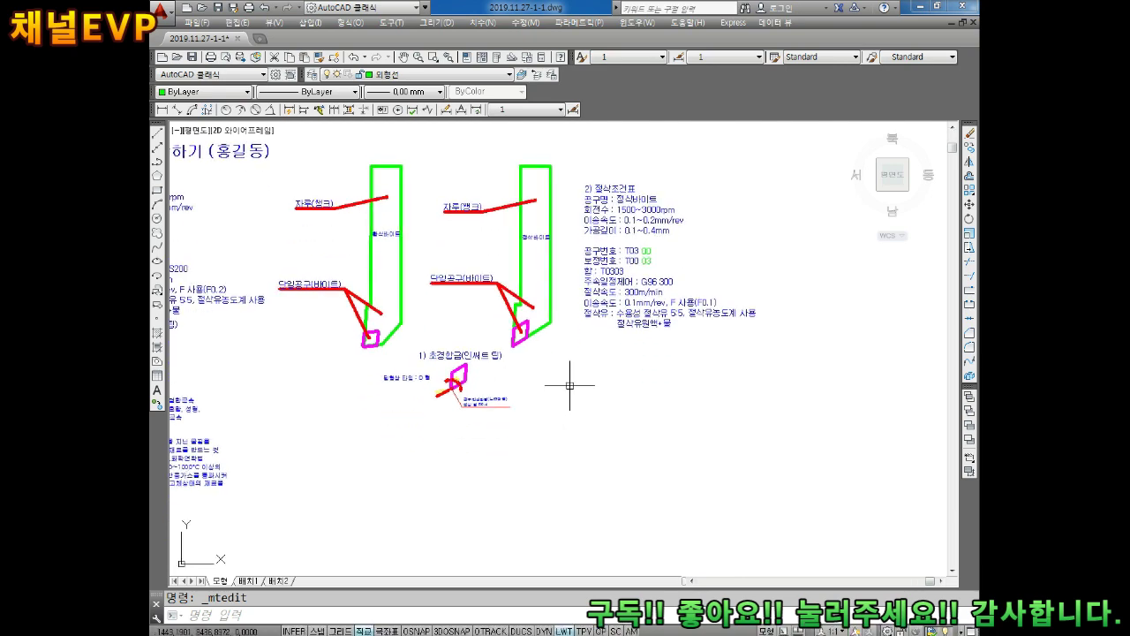
# Start a copy near the insert-tip label, cancel it, and recentre the view
pyautogui.write('co')
pyautogui.press('Return')
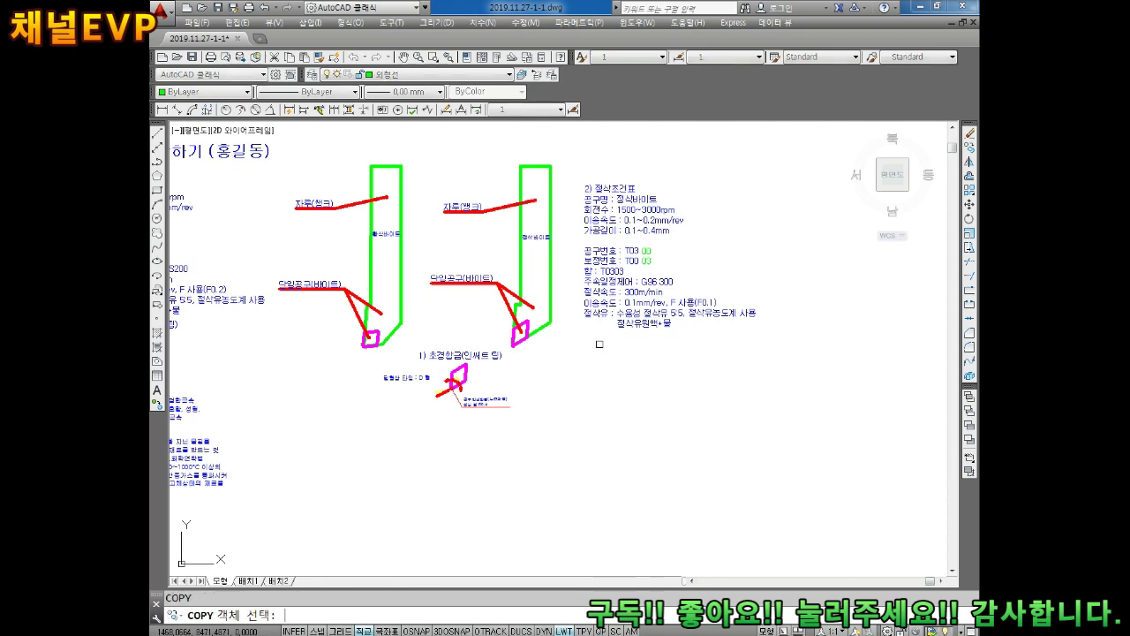
pyautogui.click(637, 204)
pyautogui.press('Return')
pyautogui.click(618, 190)
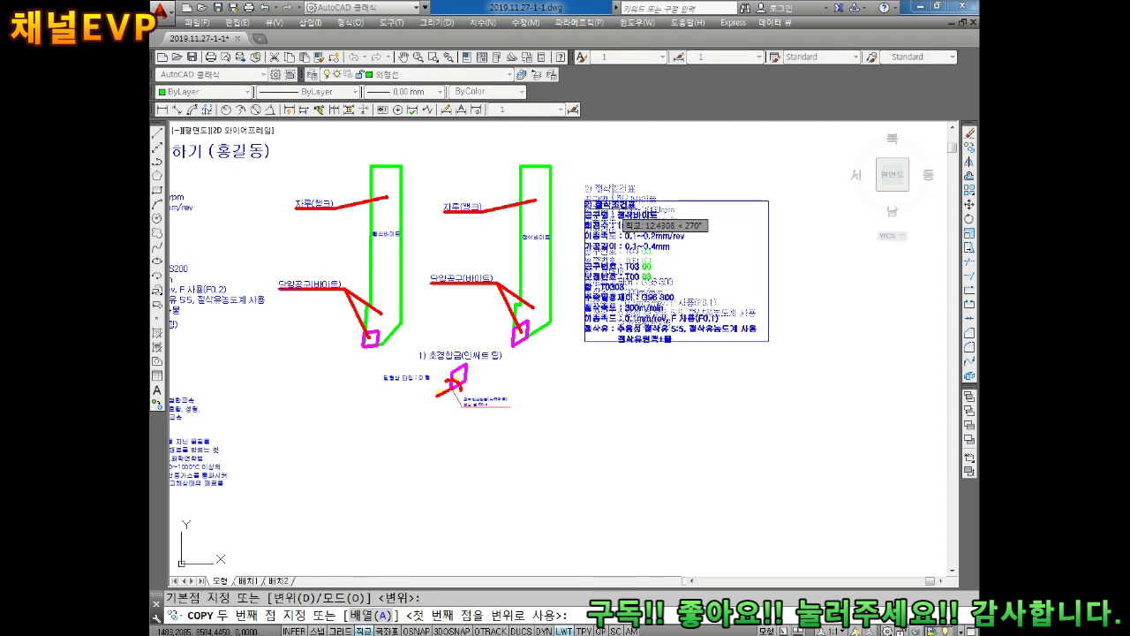
pyautogui.press('Escape')
pyautogui.moveTo(613, 188); pyautogui.dragTo(666, 173, button='middle')
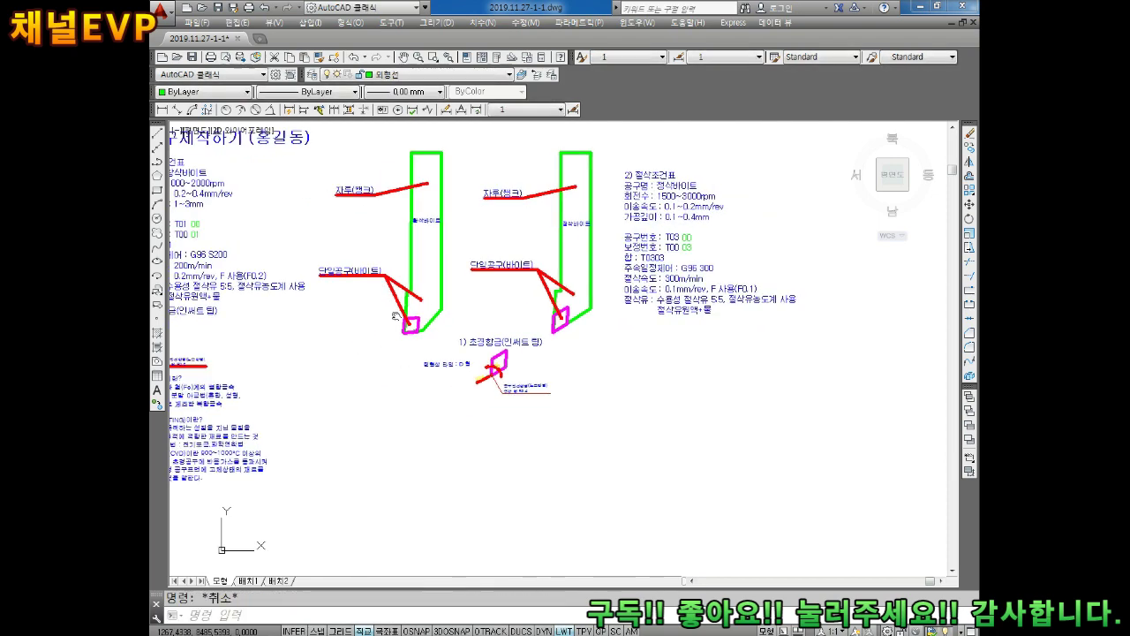
# Copy the 1) 초경합금(인써트 팁) heading to the right of the original
pyautogui.write('co')
pyautogui.press('Return')
pyautogui.click(530, 339)
pyautogui.press('Return')
pyautogui.click(544, 352)
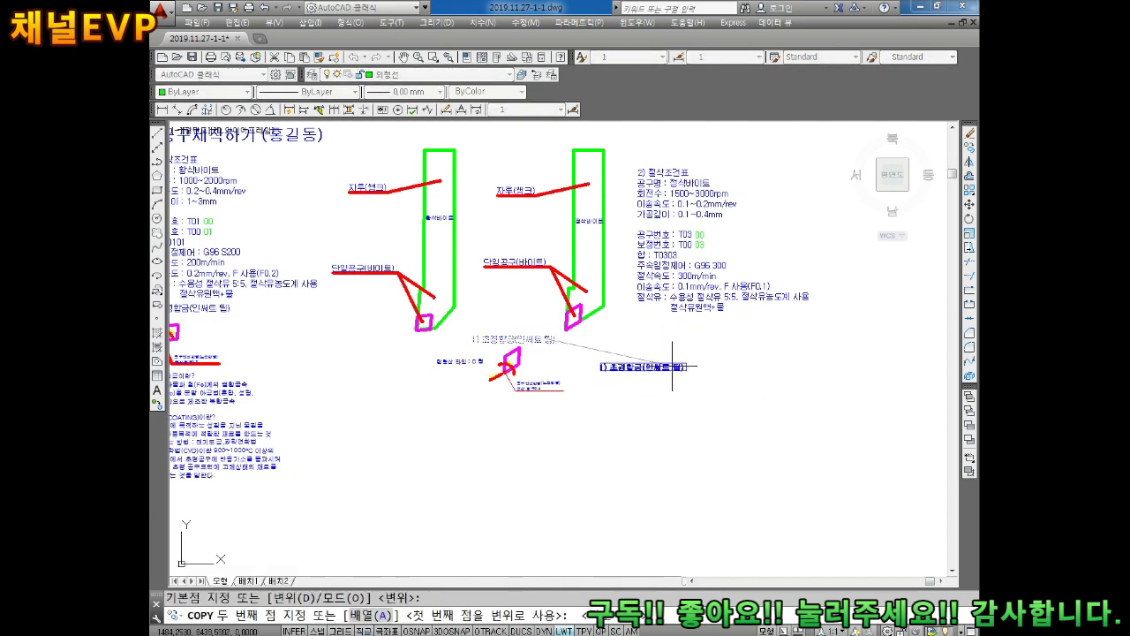
pyautogui.click(671, 378)
pyautogui.press('Escape')
# Replace the copied heading's text with 회전수 구하는 공식
pyautogui.scroll(2, 666, 364)
pyautogui.scroll(1, 623, 369)
pyautogui.scroll(-1, 618, 371)
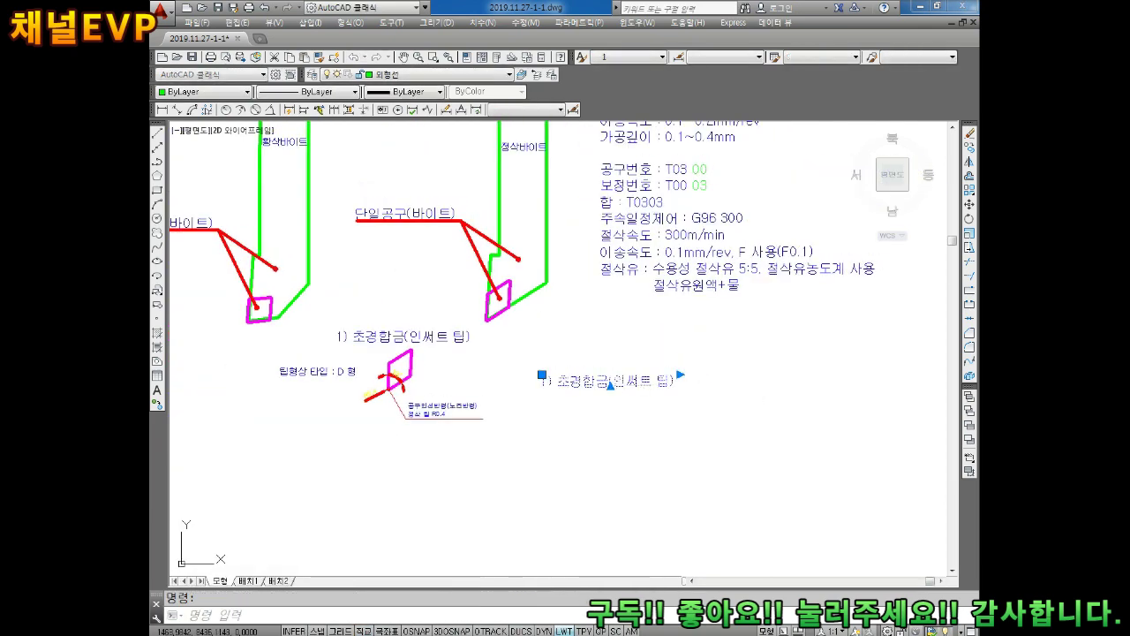
pyautogui.doubleClick(610, 380)
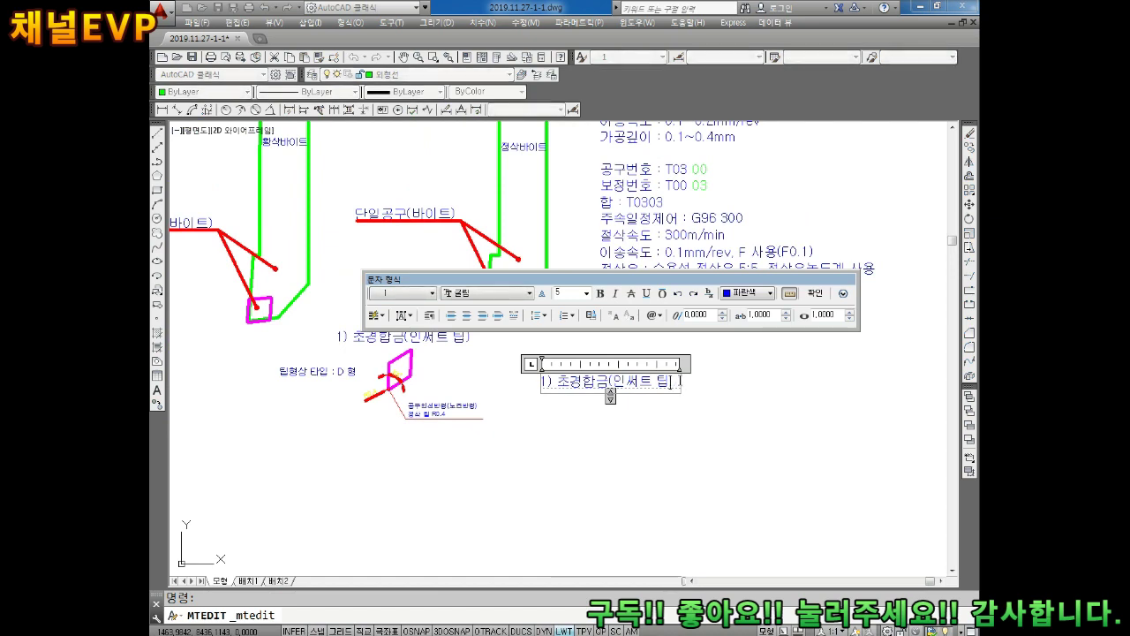
pyautogui.write('GH니')
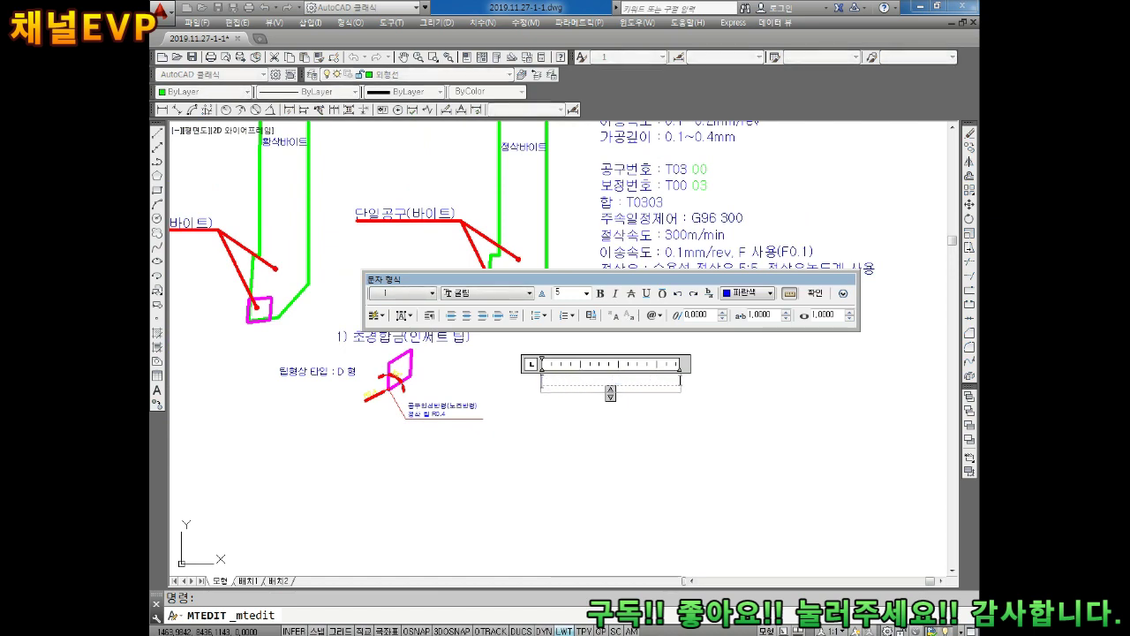
pyautogui.write('회전수 구하는 ')
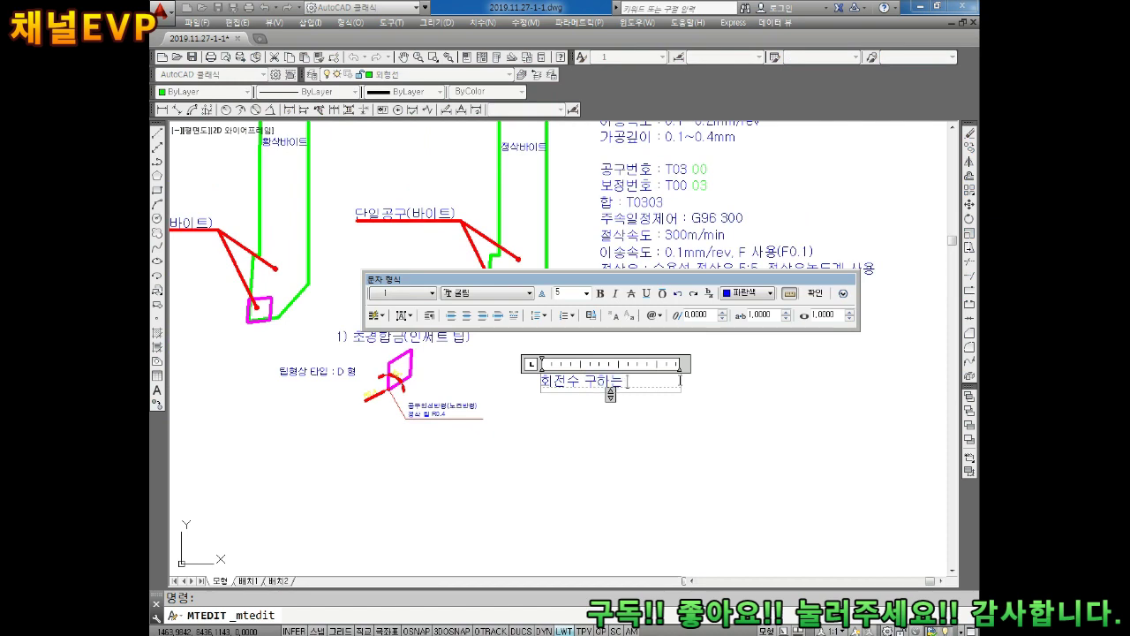
pyautogui.write('공식')
pyautogui.click(650, 449)
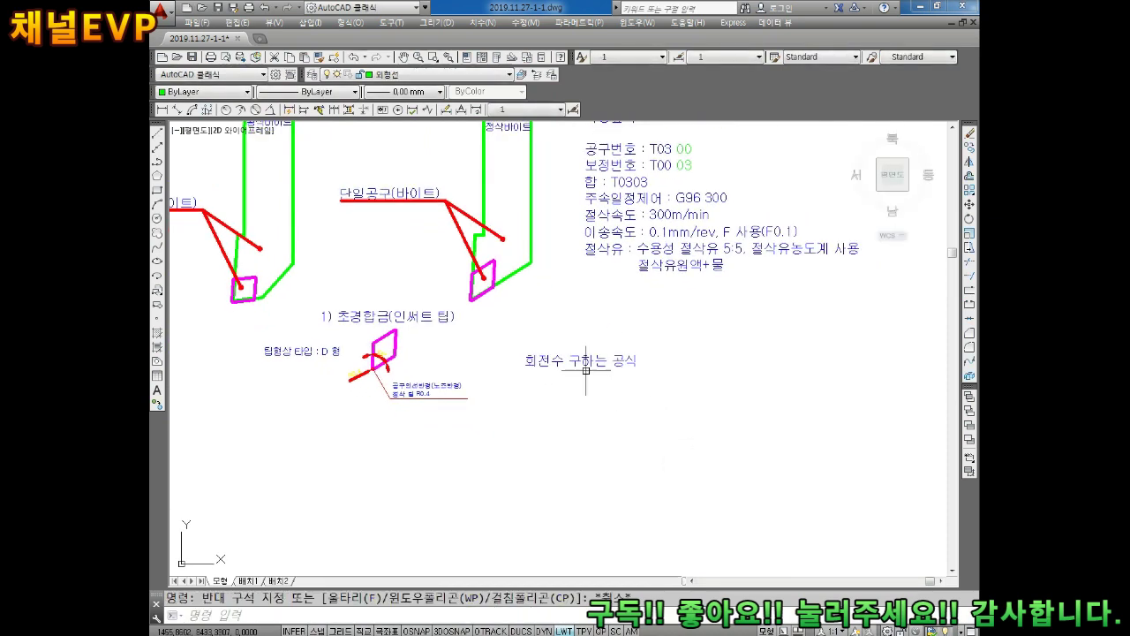
# Start moving the 회전수 구하는 공식 heading, then cancel the move
pyautogui.write('M')
pyautogui.press('Return')
pyautogui.click(641, 326)
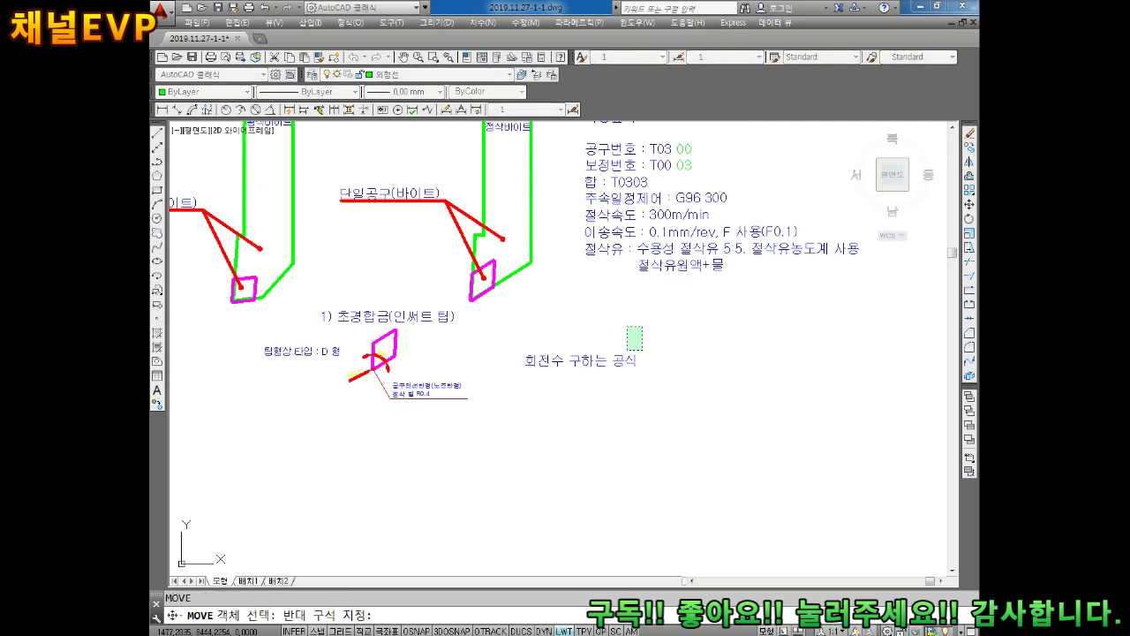
pyautogui.click(622, 358)
pyautogui.press('Return')
pyautogui.click(574, 354)
pyautogui.press('Escape')
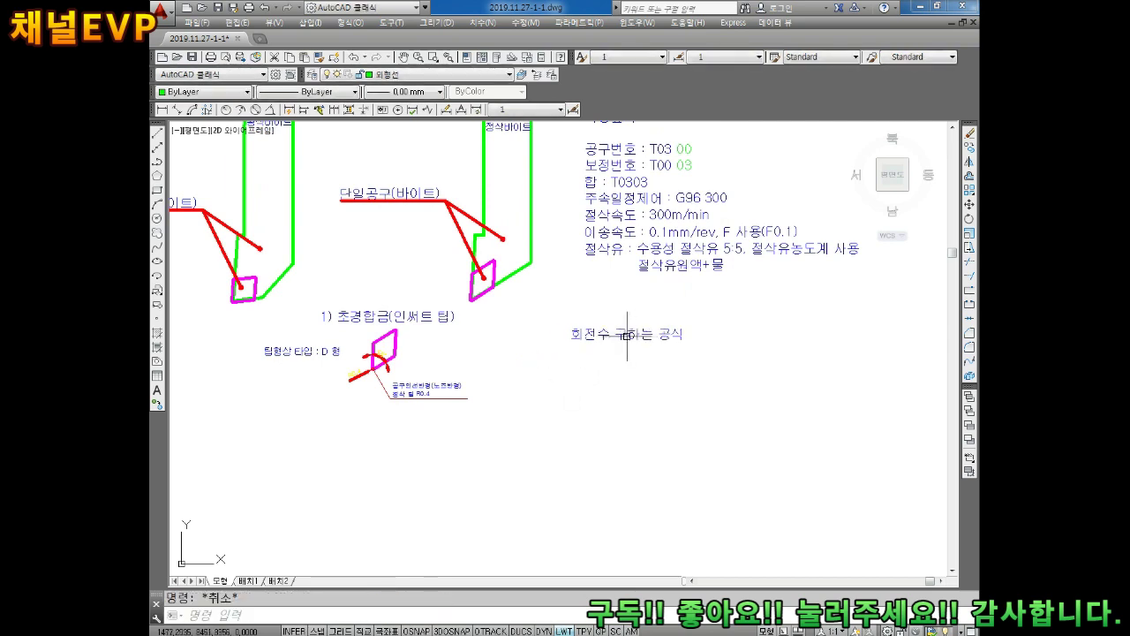
pyautogui.write('CO')
# Copy the 회전수 구하는 공식 heading to just below itself
pyautogui.press('Return')
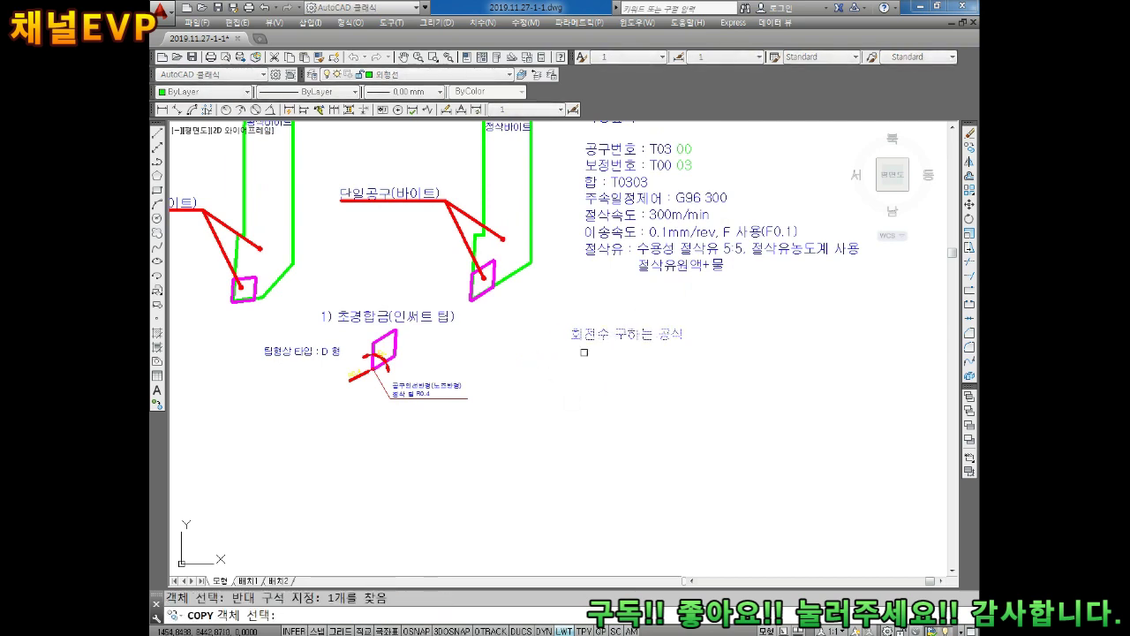
pyautogui.click(610, 334)
pyautogui.press('Return')
pyautogui.click(583, 336)
pyautogui.click(544, 380)
pyautogui.press('Return')
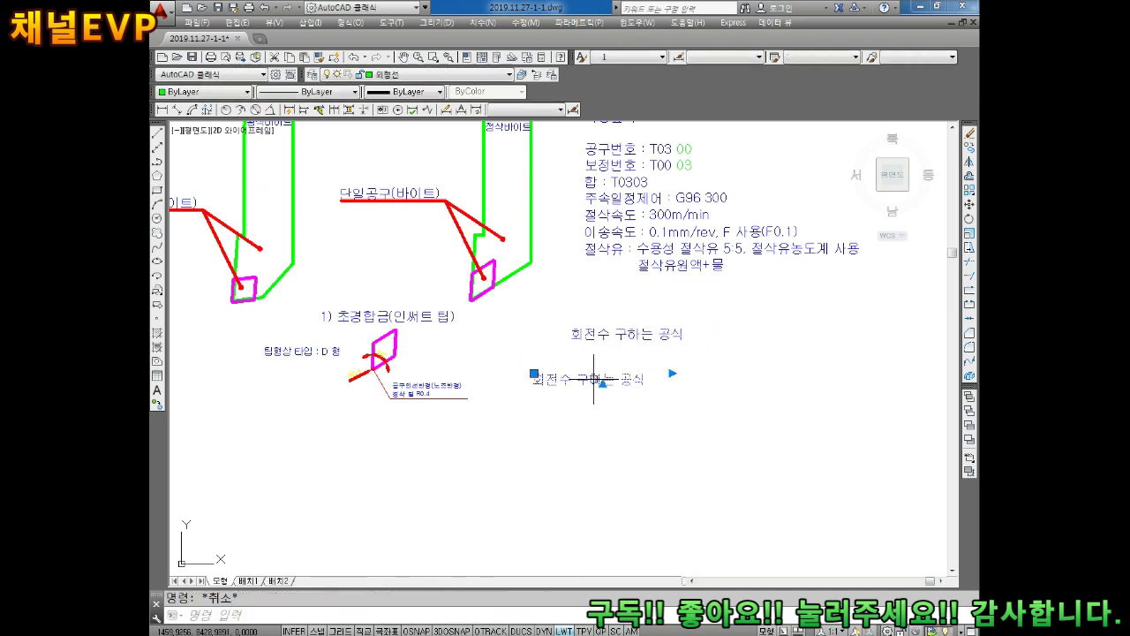
# Rewrite the copied text as N(rpm)
pyautogui.doubleClick(598, 380)
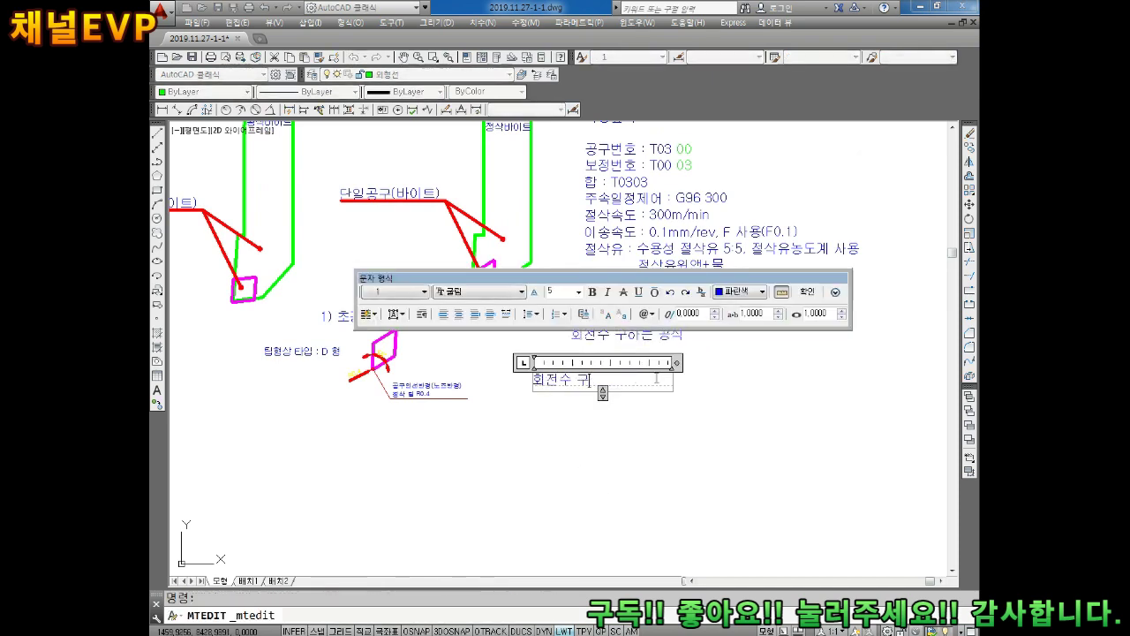
pyautogui.press('BackSpace')
pyautogui.press('BackSpace')
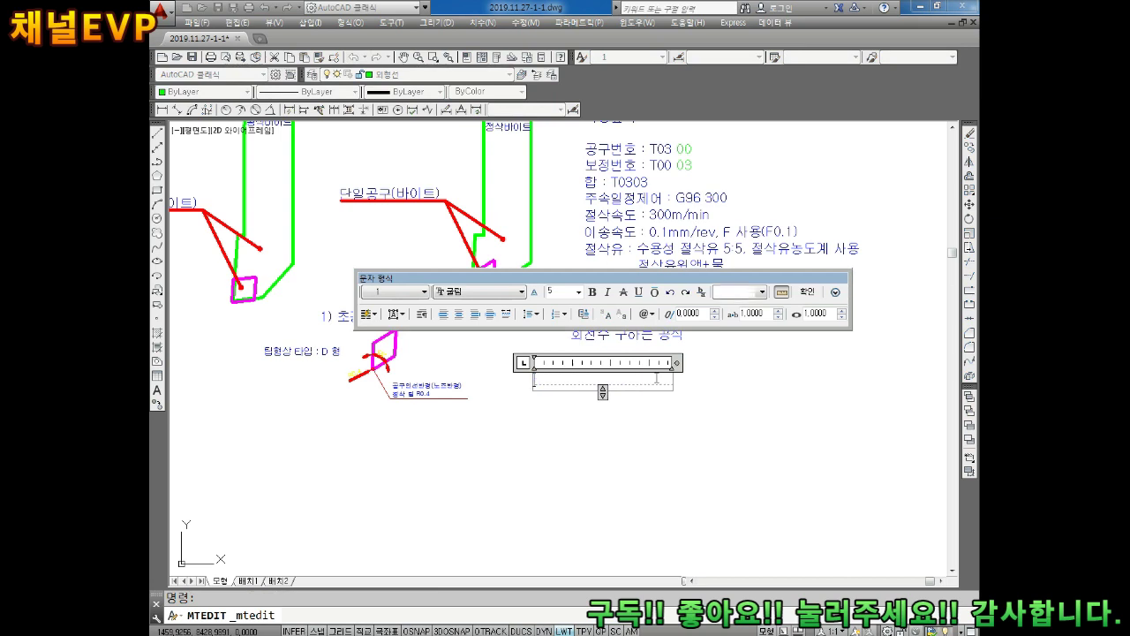
pyautogui.write('N')
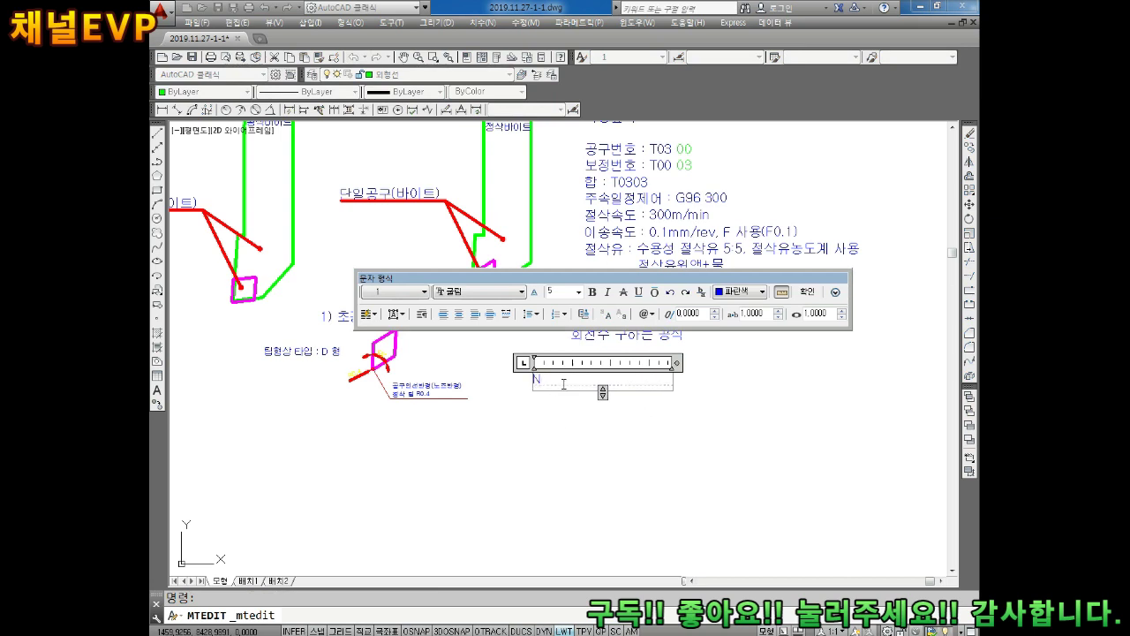
pyautogui.write('(R')
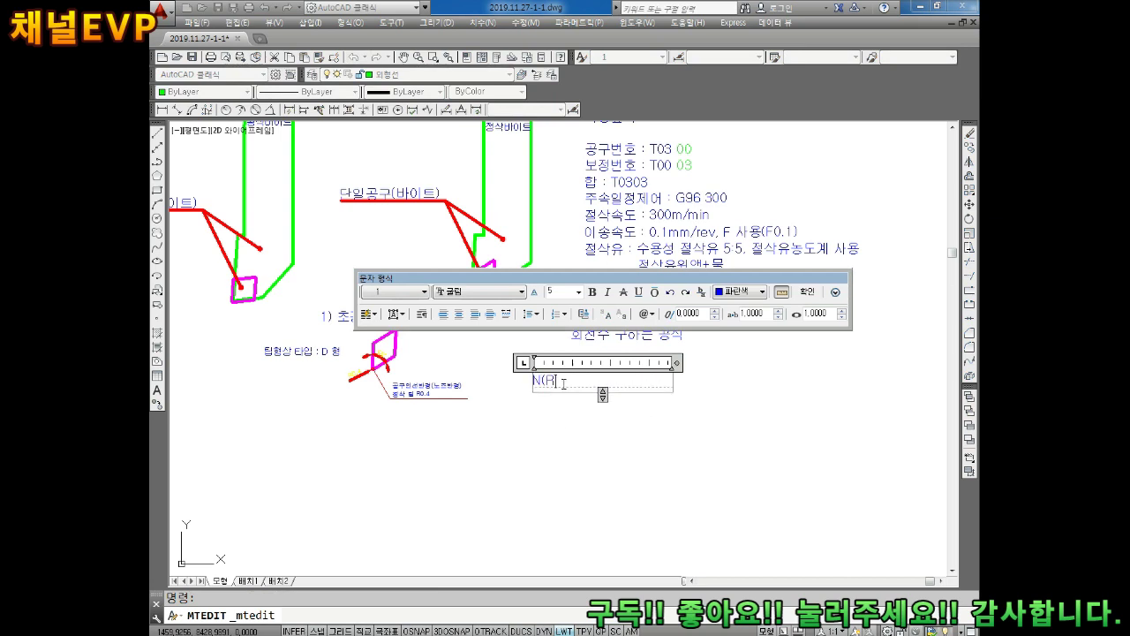
pyautogui.press('BackSpace')
pyautogui.press('BackSpace')
pyautogui.write('rpm')
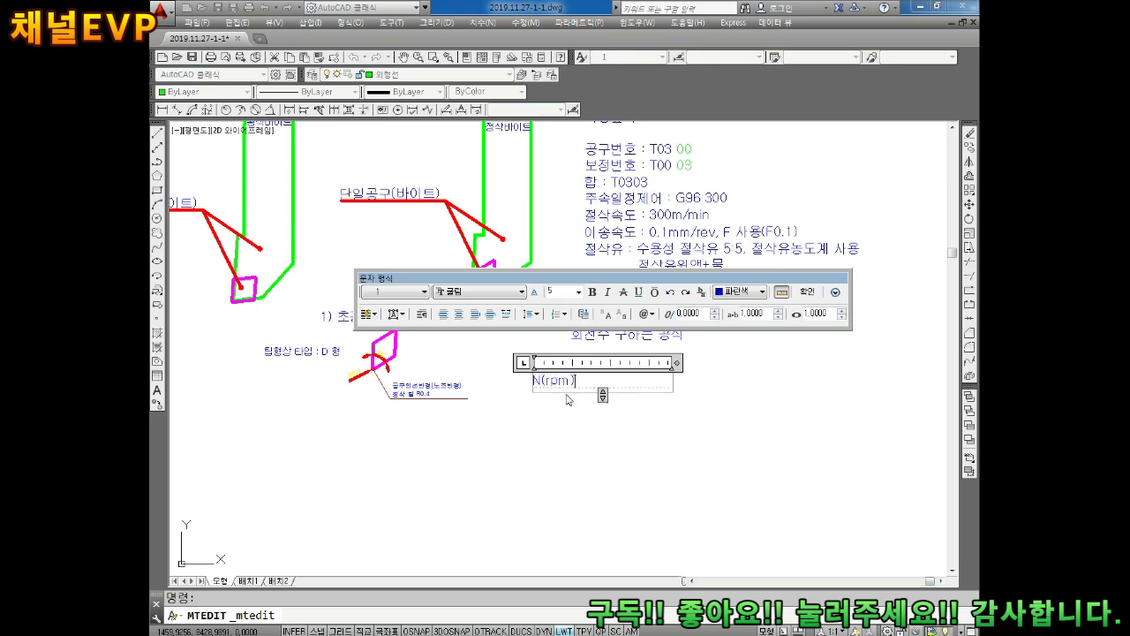
pyautogui.click(552, 447)
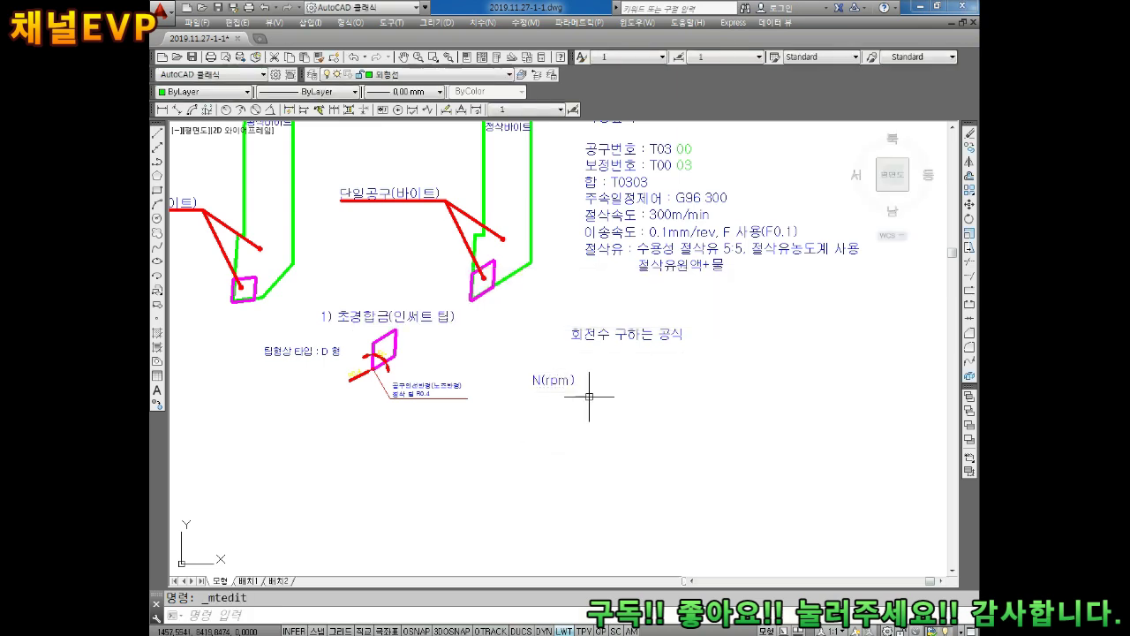
pyautogui.scroll(3, 583, 391)
pyautogui.moveTo(503, 310); pyautogui.dragTo(492, 324, button='middle')
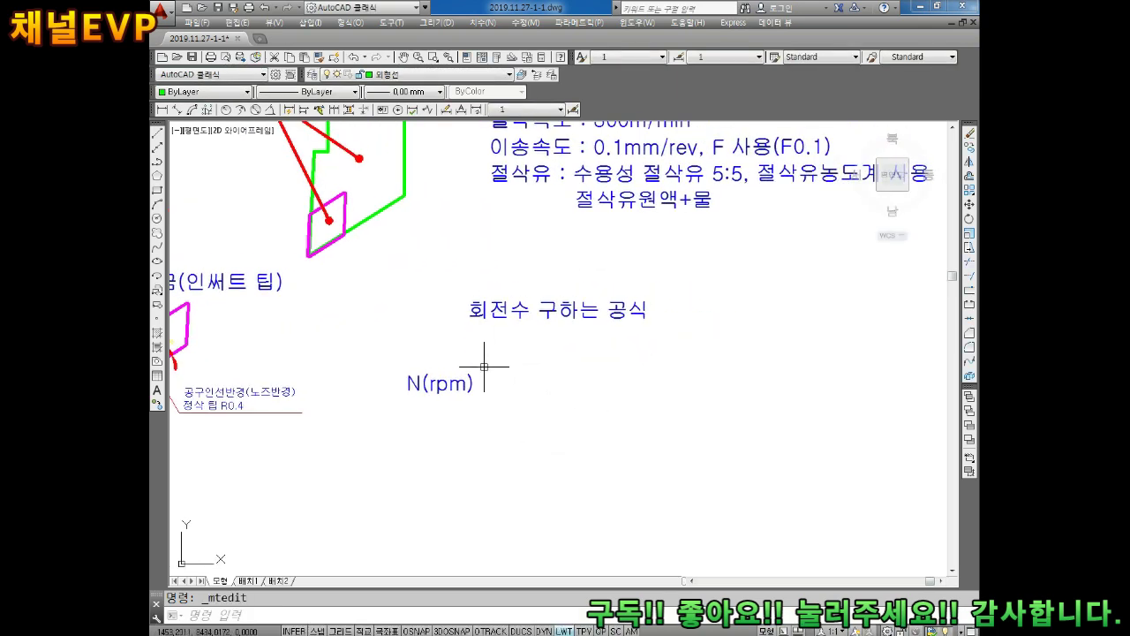
pyautogui.press('Escape')
pyautogui.write('c')
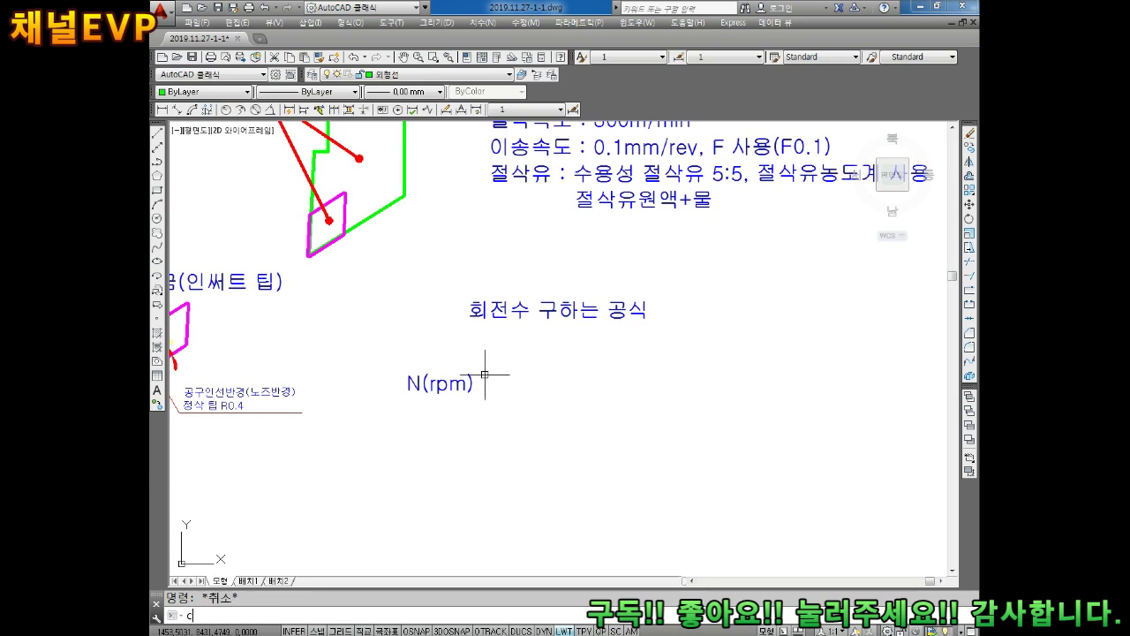
# Copy N(rpm) to its right and change the copy to '='
pyautogui.write('o')
pyautogui.press('Return')
pyautogui.click(468, 385)
pyautogui.press('Return')
pyautogui.click(469, 388)
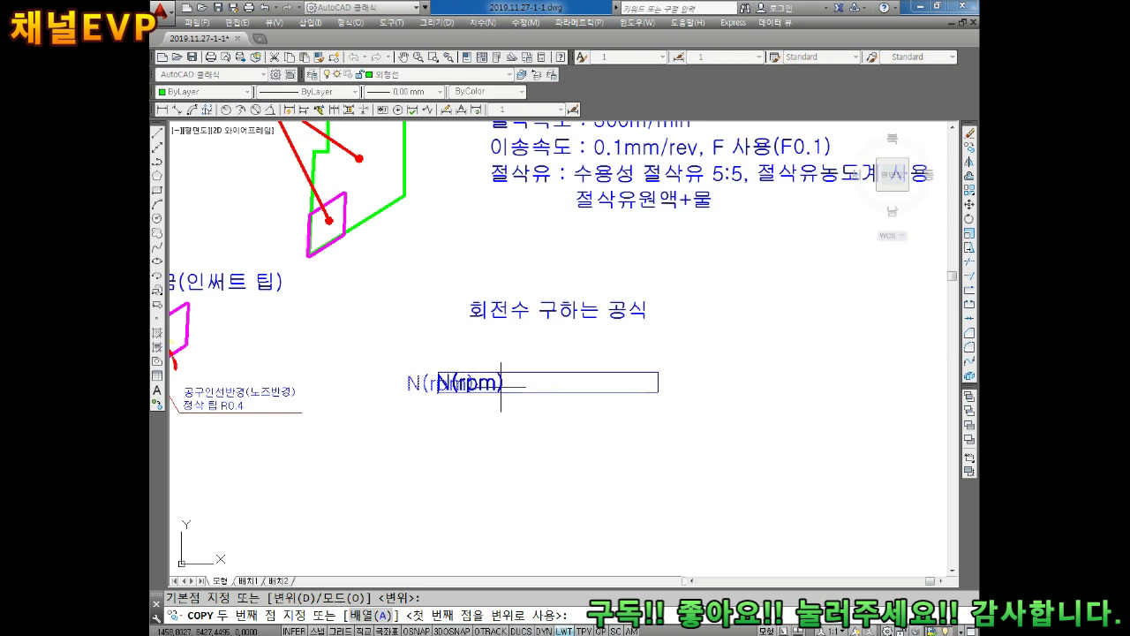
pyautogui.click(537, 386)
pyautogui.press('Escape')
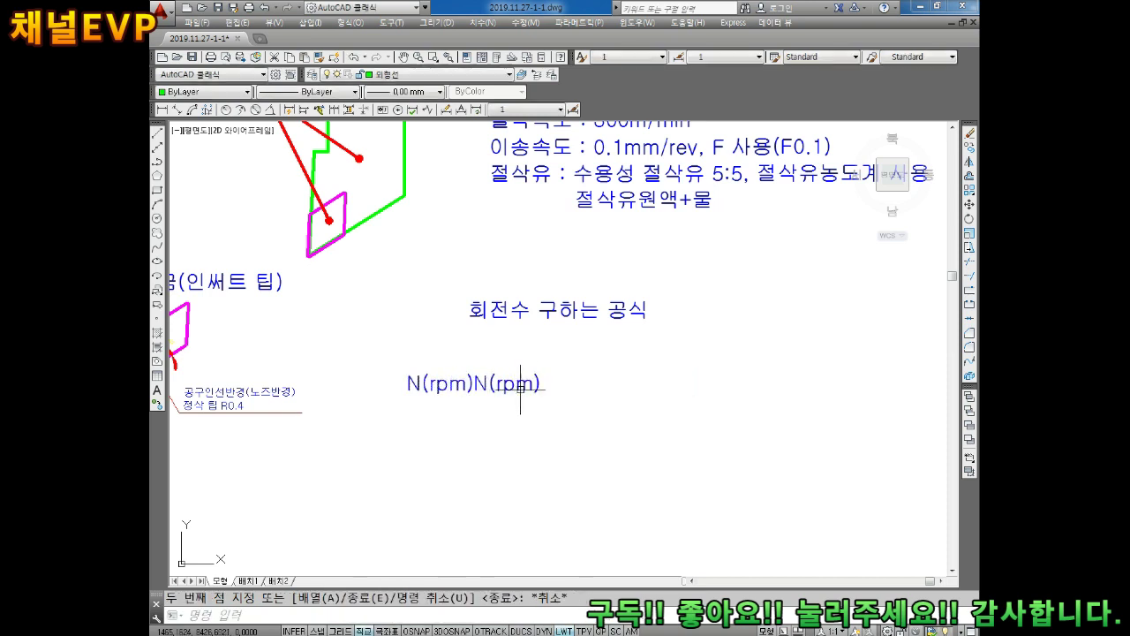
pyautogui.doubleClick(520, 386)
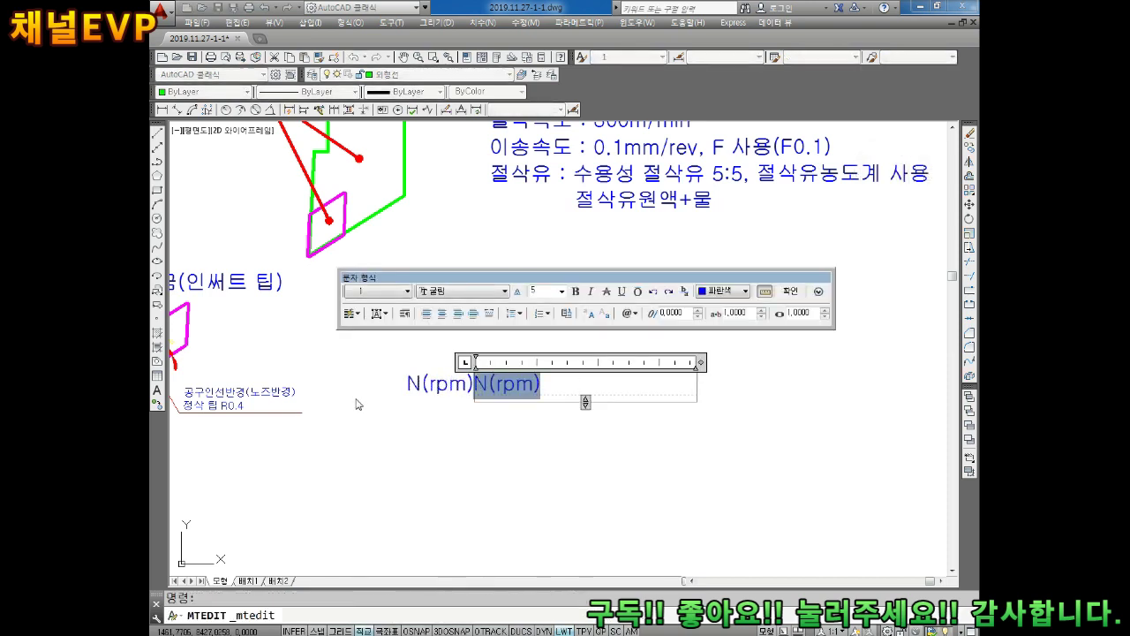
pyautogui.write('=')
pyautogui.click(497, 386)
pyautogui.scroll(2, 458, 380)
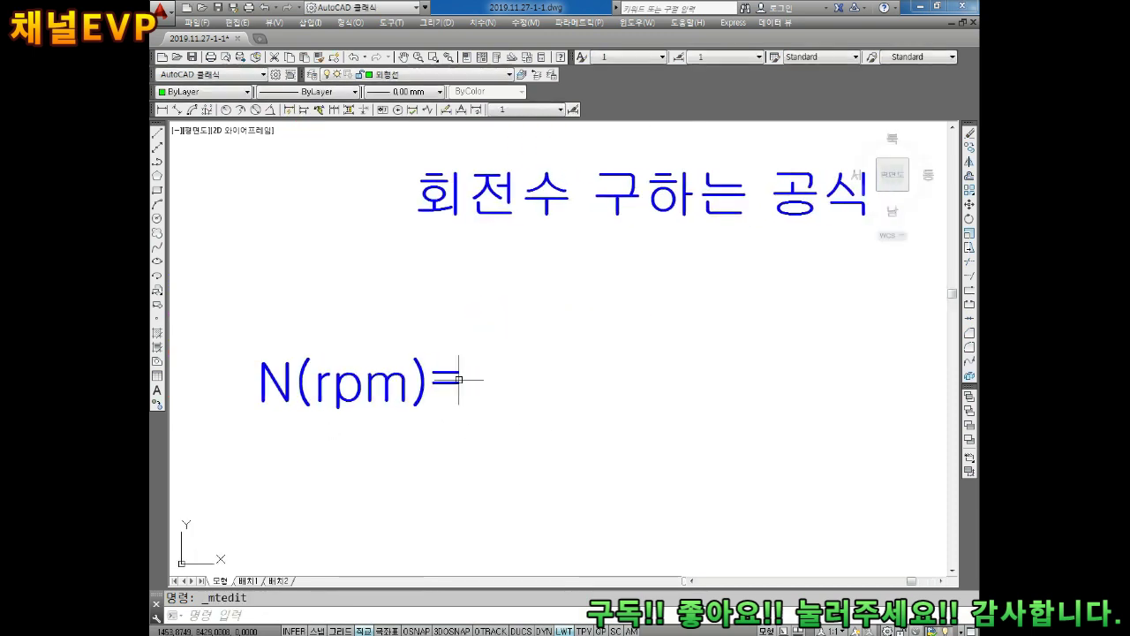
# Move the equals sign slightly to the right
pyautogui.write('m')
pyautogui.press('Return')
pyautogui.click(525, 387)
pyautogui.click(435, 369)
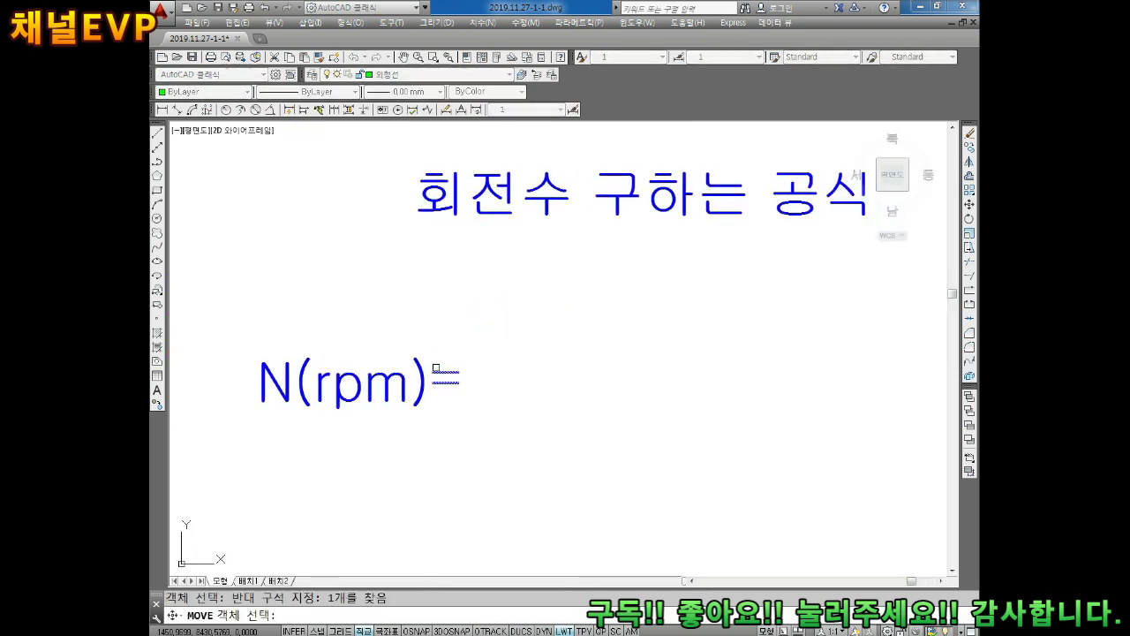
pyautogui.press('Return')
pyautogui.click(454, 373)
pyautogui.click(469, 374)
pyautogui.press('Escape')
pyautogui.scroll(-1, 517, 383)
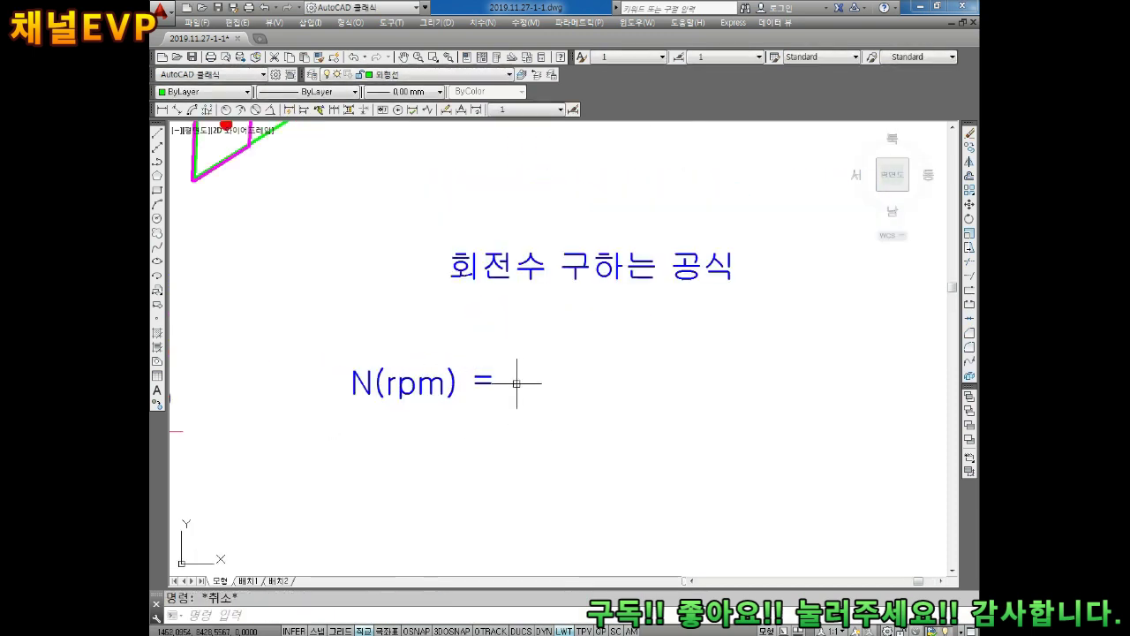
# Draw a horizontal fraction line to the right of the equals sign
pyautogui.write('l')
pyautogui.press('Return')
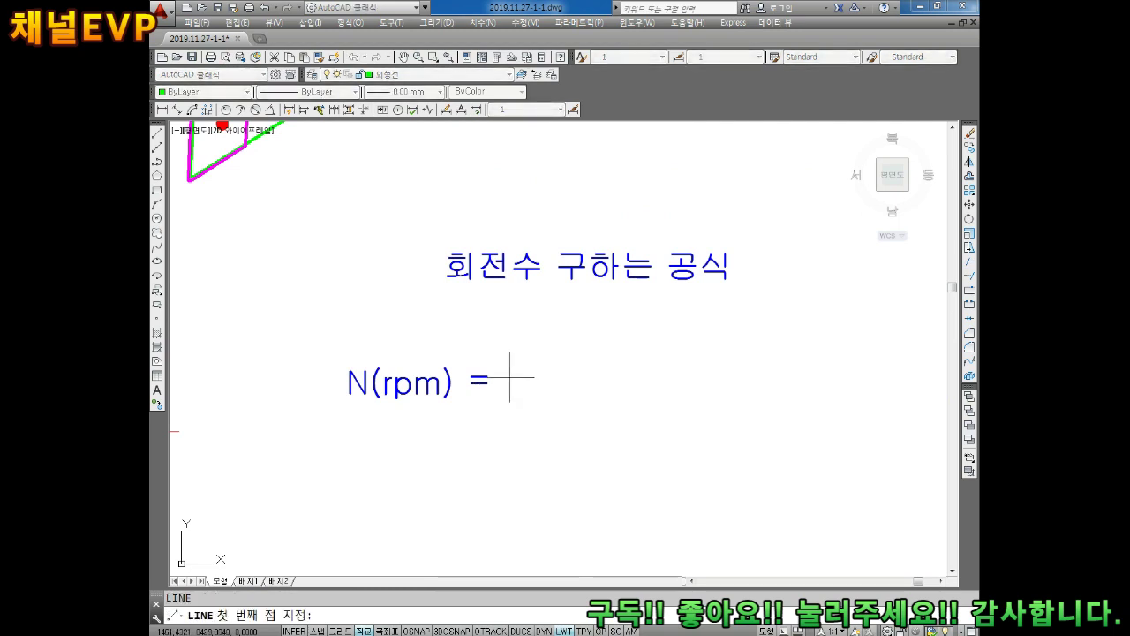
pyautogui.click(520, 380)
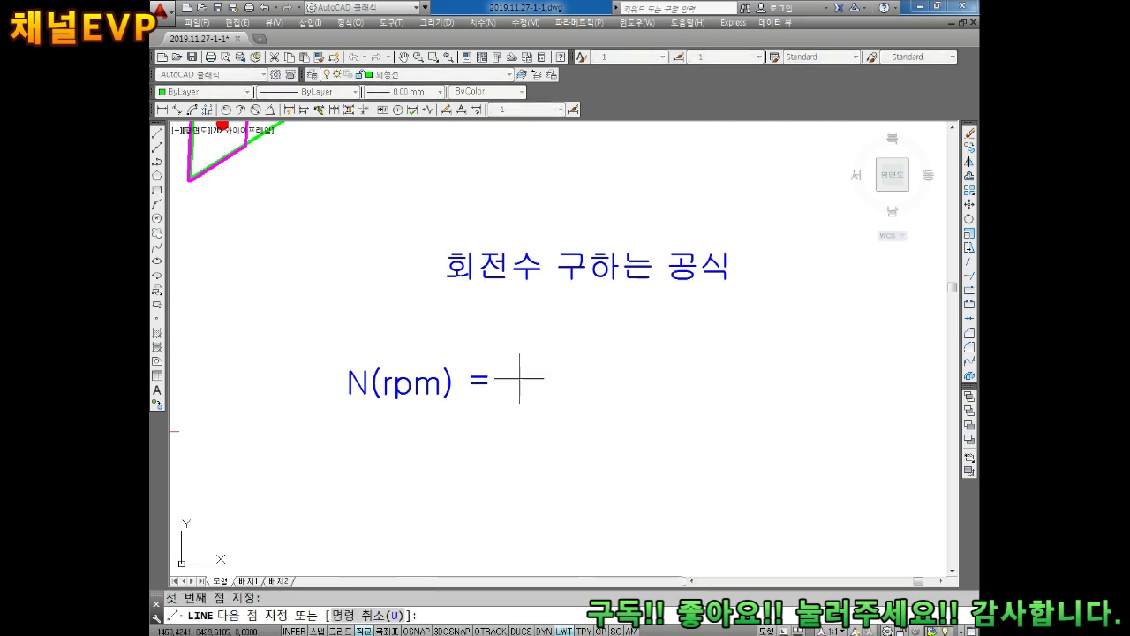
pyautogui.click(731, 380)
pyautogui.press('Escape')
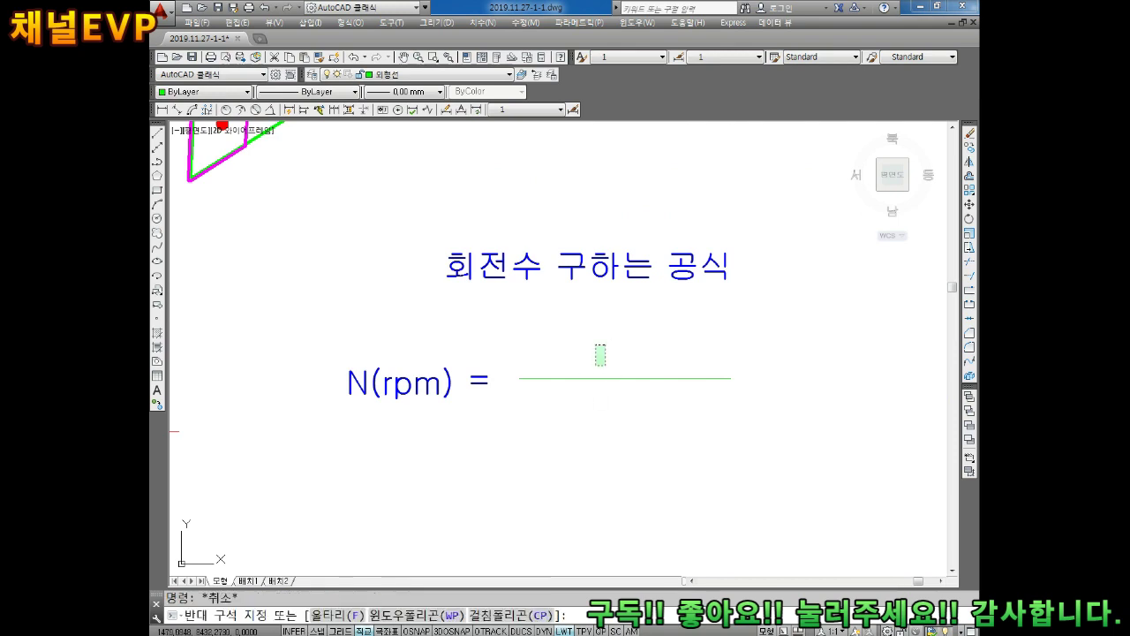
# Make the fraction line blue, keeping it on its current layer
pyautogui.moveTo(573, 416); pyautogui.dragTo(496, 348)
pyautogui.click(397, 75)
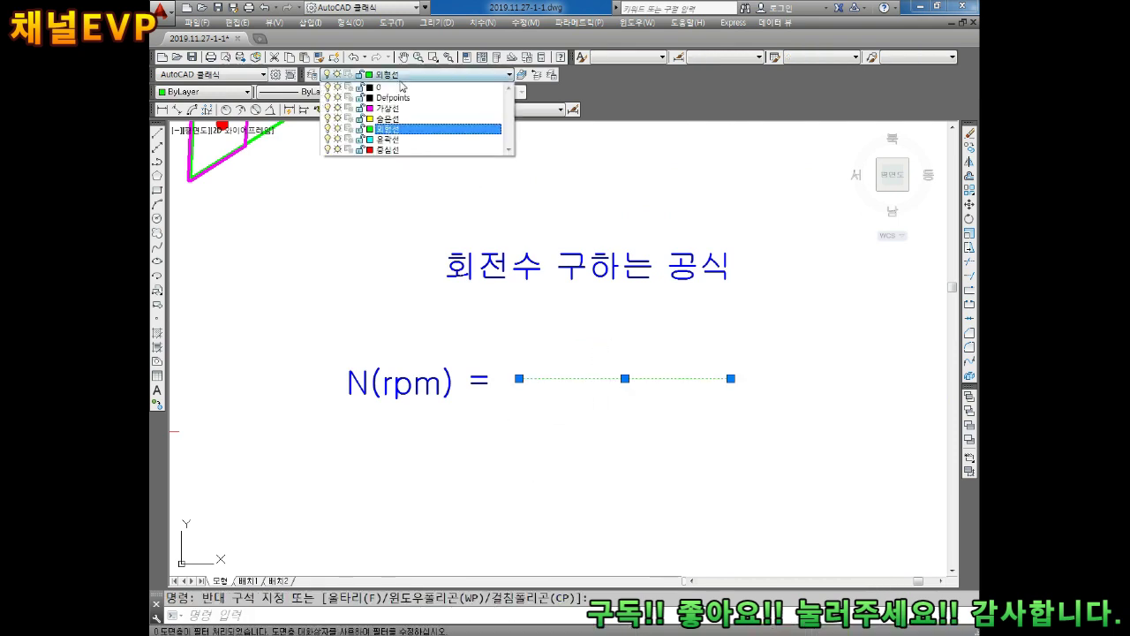
pyautogui.click(393, 122)
pyautogui.click(230, 93)
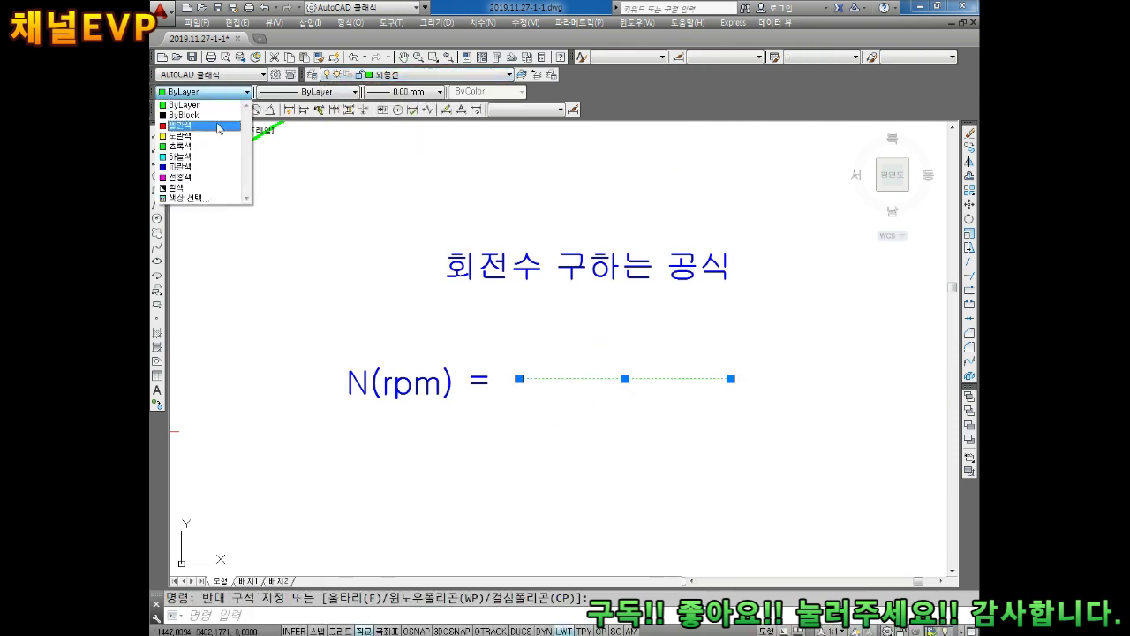
pyautogui.click(194, 179)
pyautogui.press('Escape')
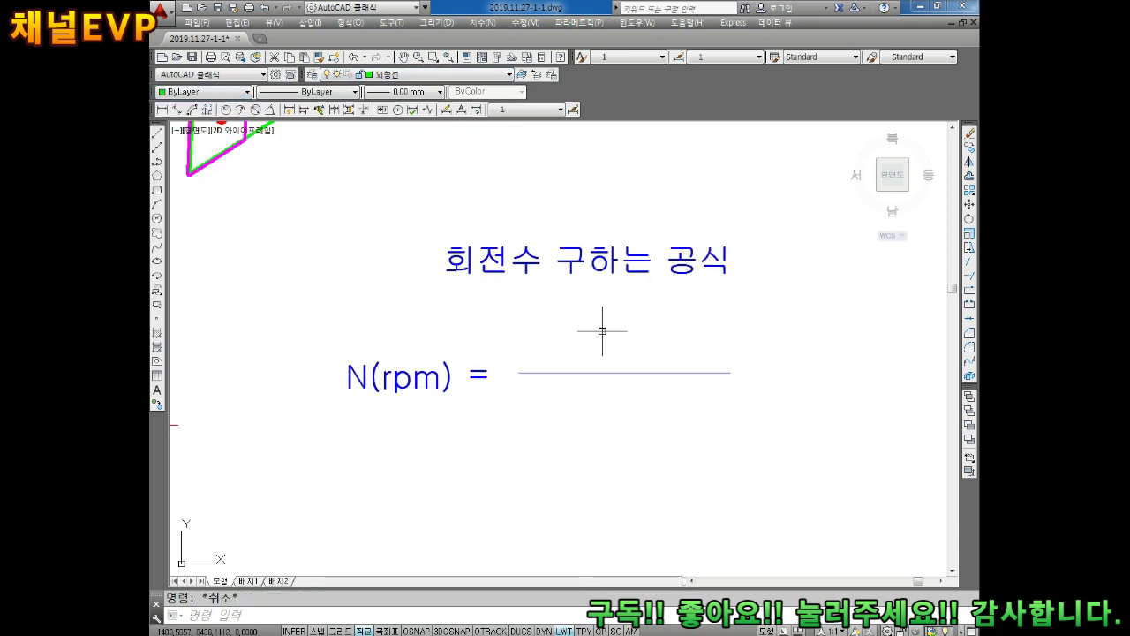
# Give the fraction line a heavier lineweight and reset the default lineweight to ByLayer
pyautogui.moveTo(600, 328); pyautogui.dragTo(565, 388)
pyautogui.click(429, 93)
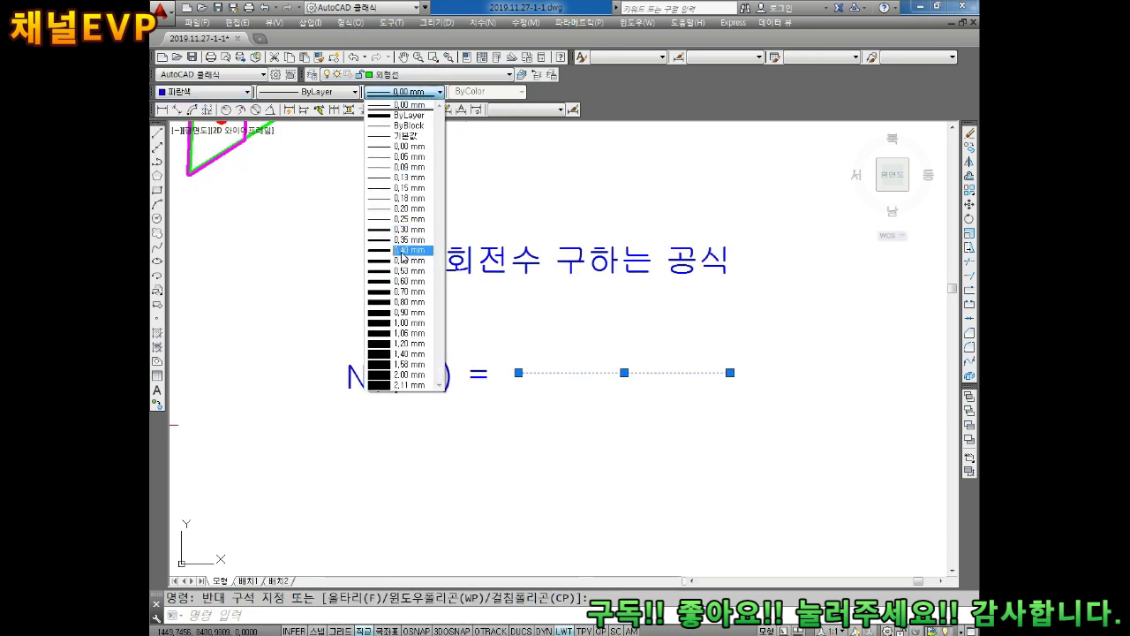
pyautogui.click(402, 280)
pyautogui.press('Escape')
pyautogui.click(407, 92)
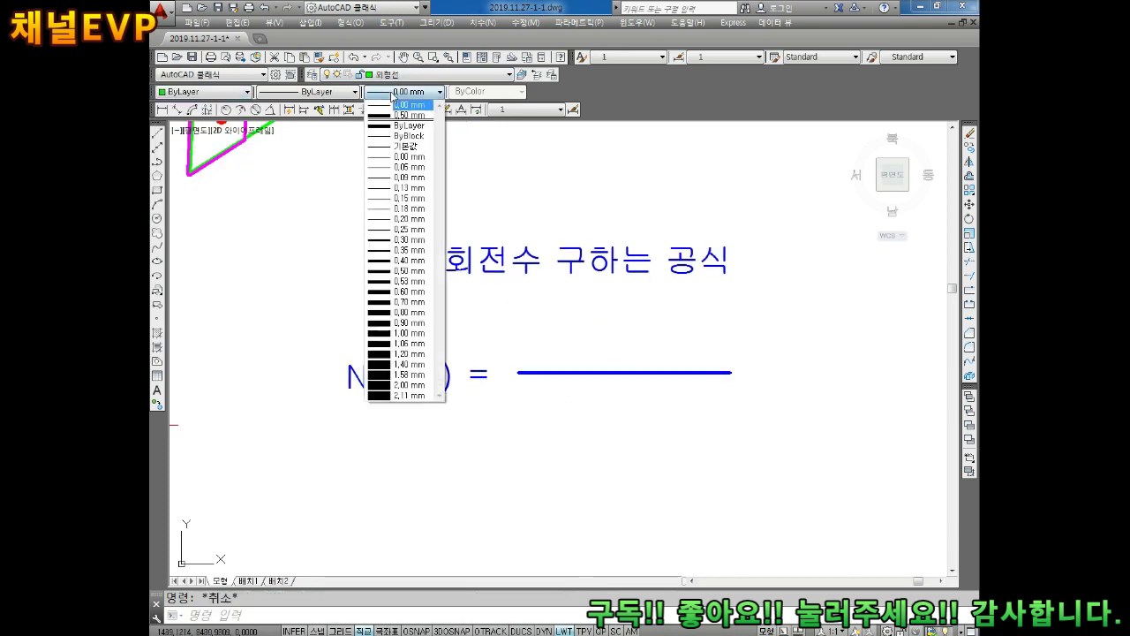
pyautogui.click(404, 102)
pyautogui.moveTo(529, 369); pyautogui.dragTo(505, 343, button='middle')
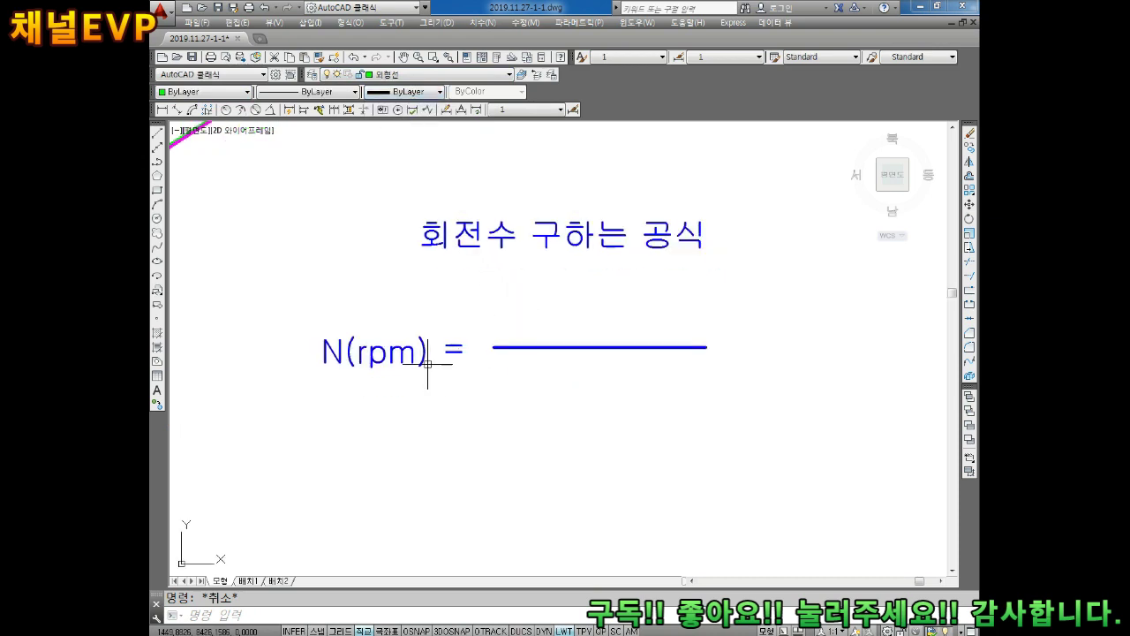
# Copy the N(rpm) text to a spot below the fraction line
pyautogui.write('c')
pyautogui.press('Escape')
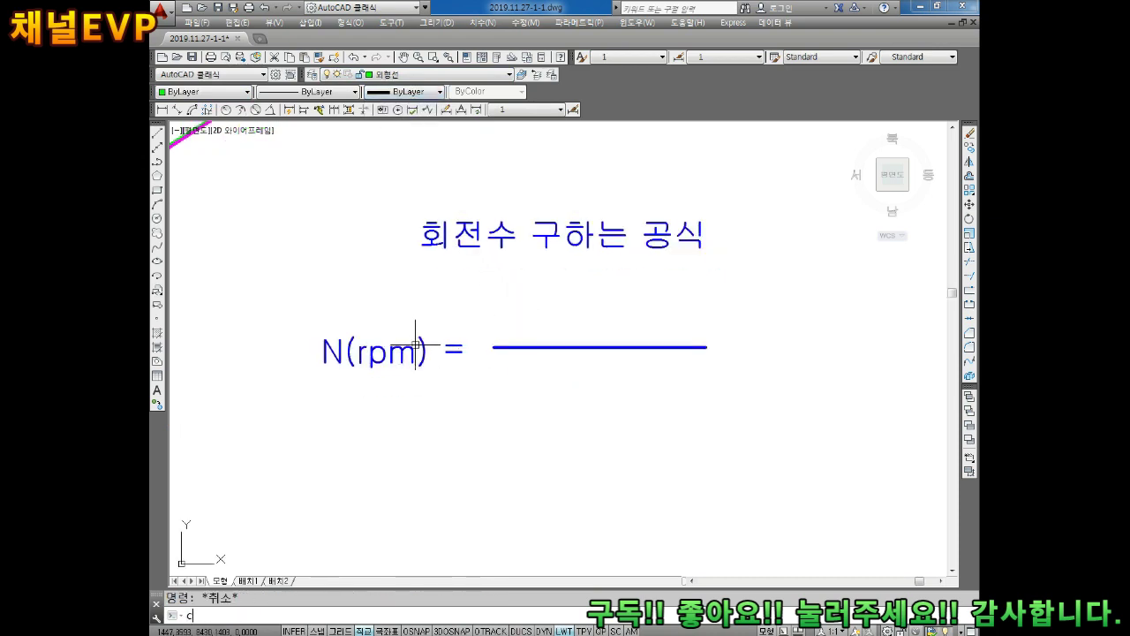
pyautogui.write('o')
pyautogui.press('Return')
pyautogui.click(415, 352)
pyautogui.press('Return')
pyautogui.click(362, 352)
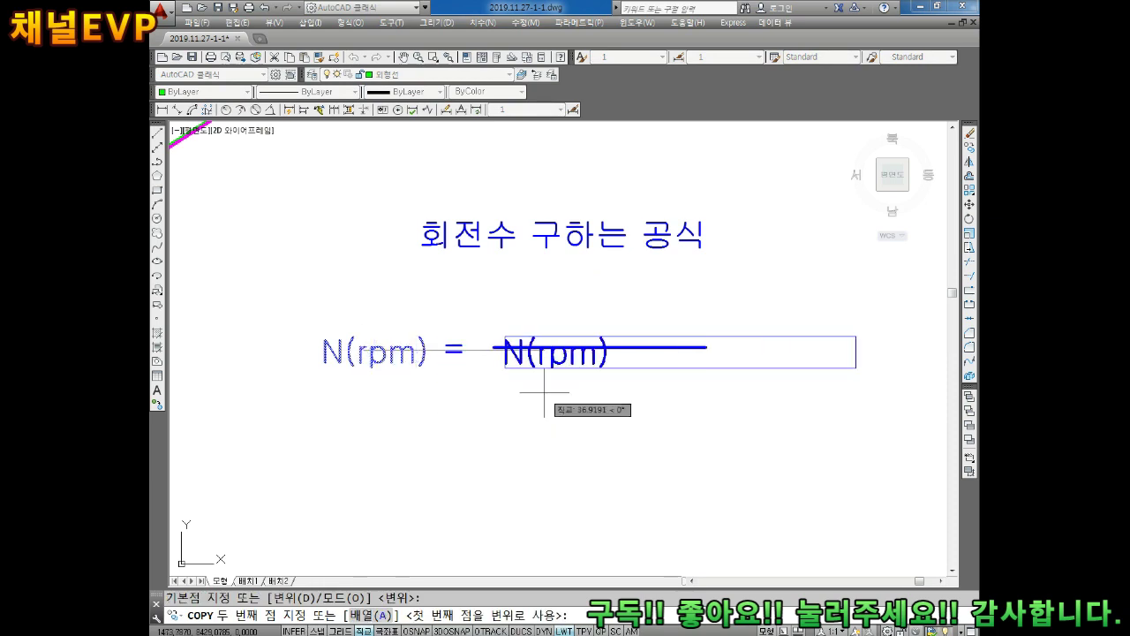
pyautogui.press('F8')
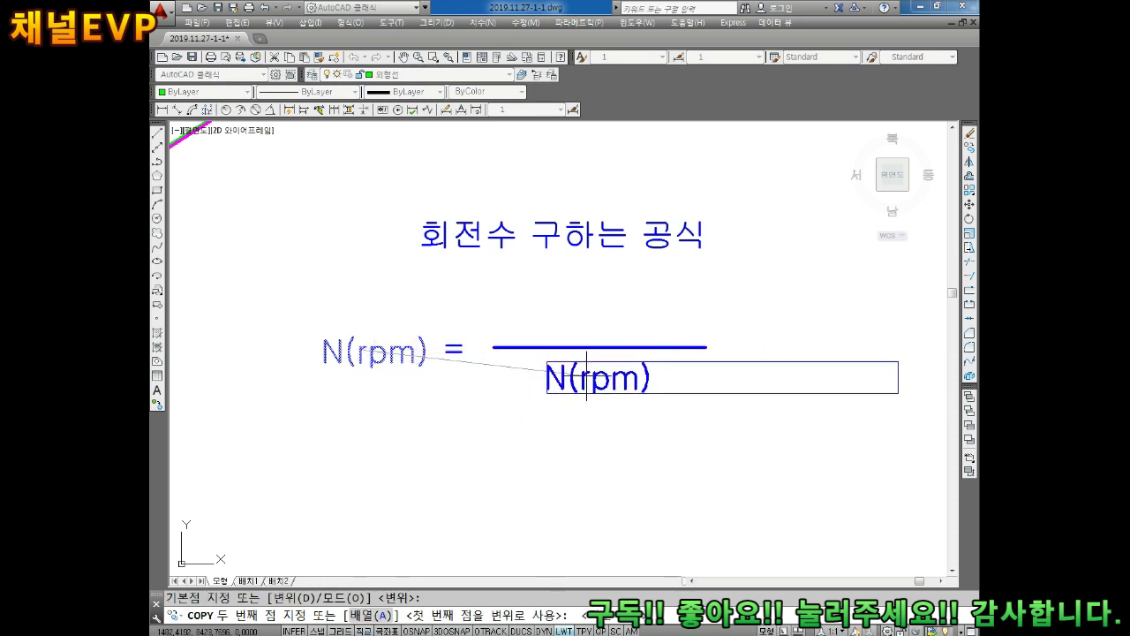
pyautogui.click(586, 380)
pyautogui.press('Return')
# Erase the copied text and open Character Map from the Symbol list's Other option
pyautogui.doubleClick(576, 379)
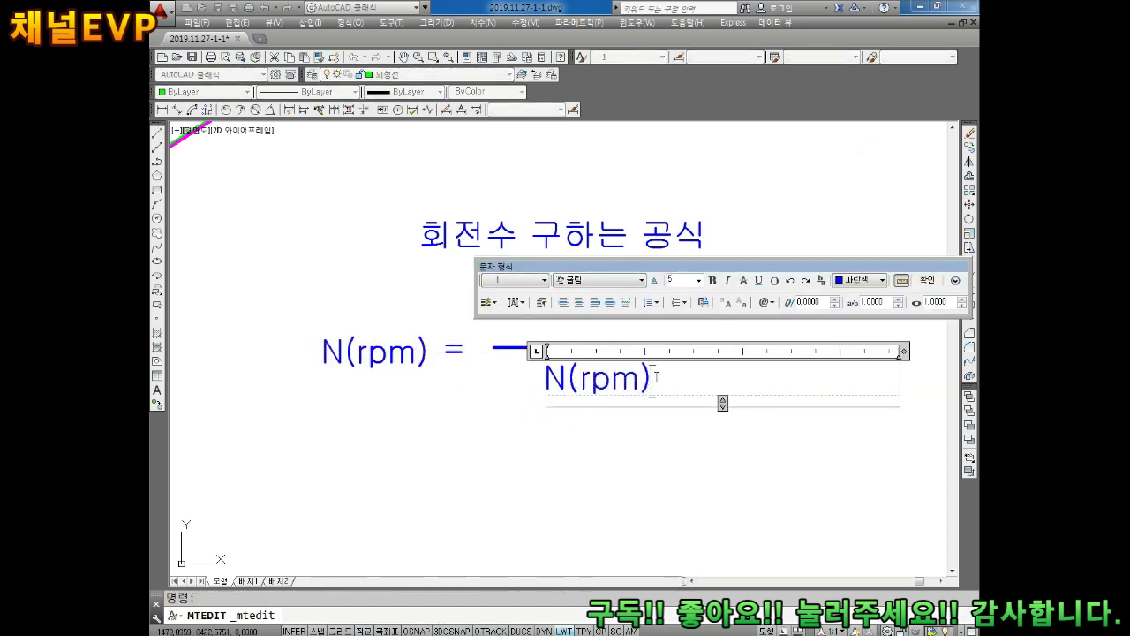
pyautogui.press('BackSpace')
pyautogui.press('BackSpace')
pyautogui.press('BackSpace')
pyautogui.press('BackSpace')
pyautogui.press('BackSpace')
pyautogui.press('BackSpace')
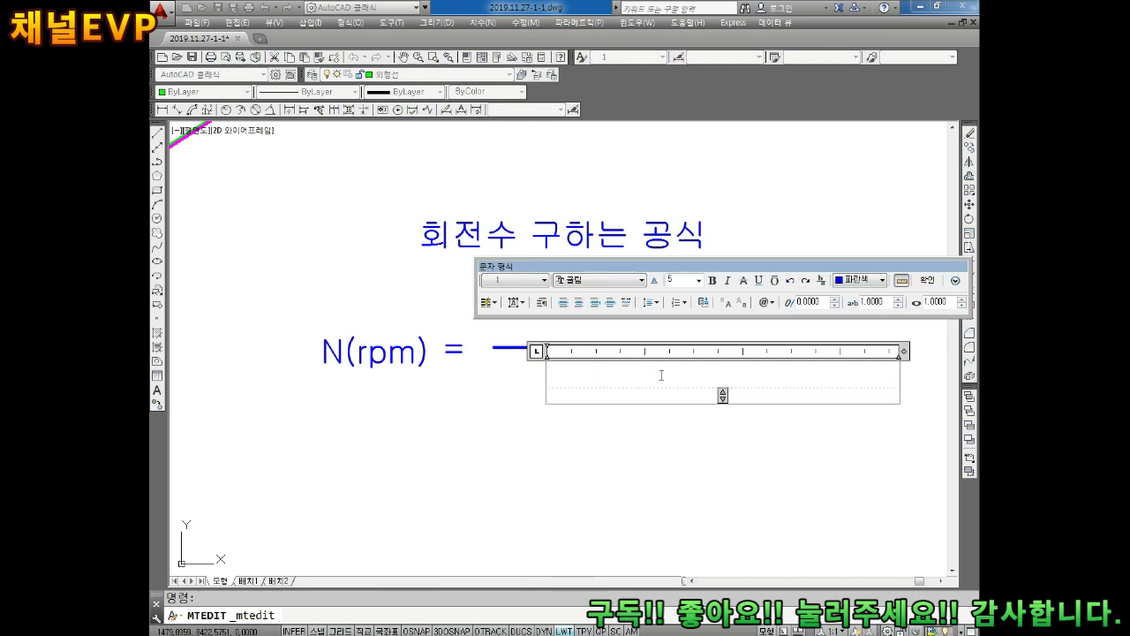
pyautogui.click(771, 302)
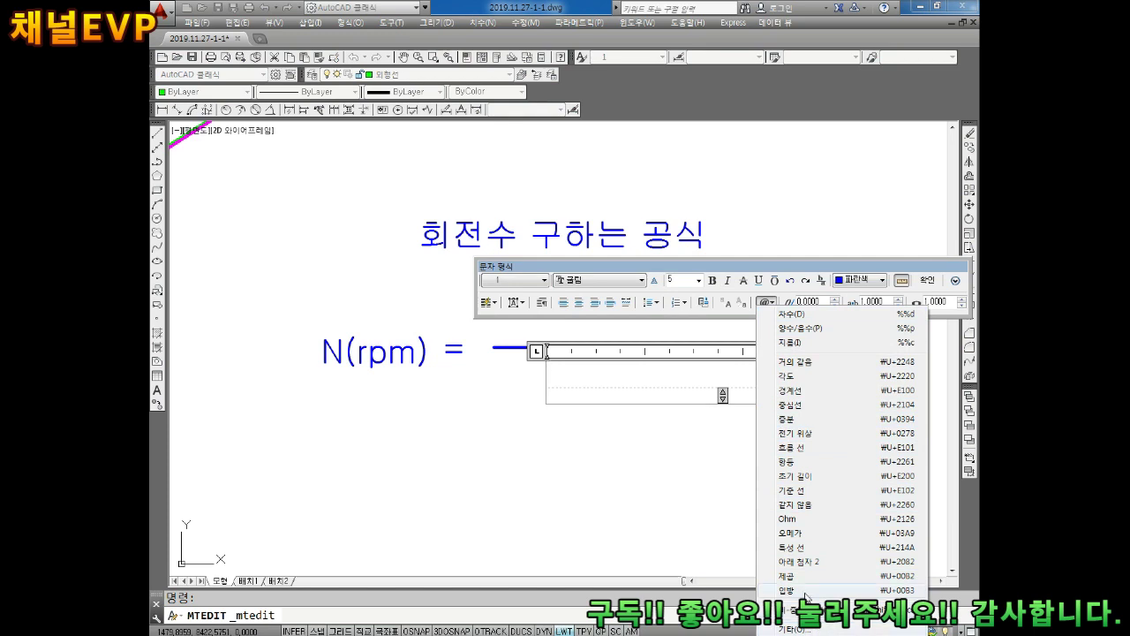
pyautogui.click(766, 302)
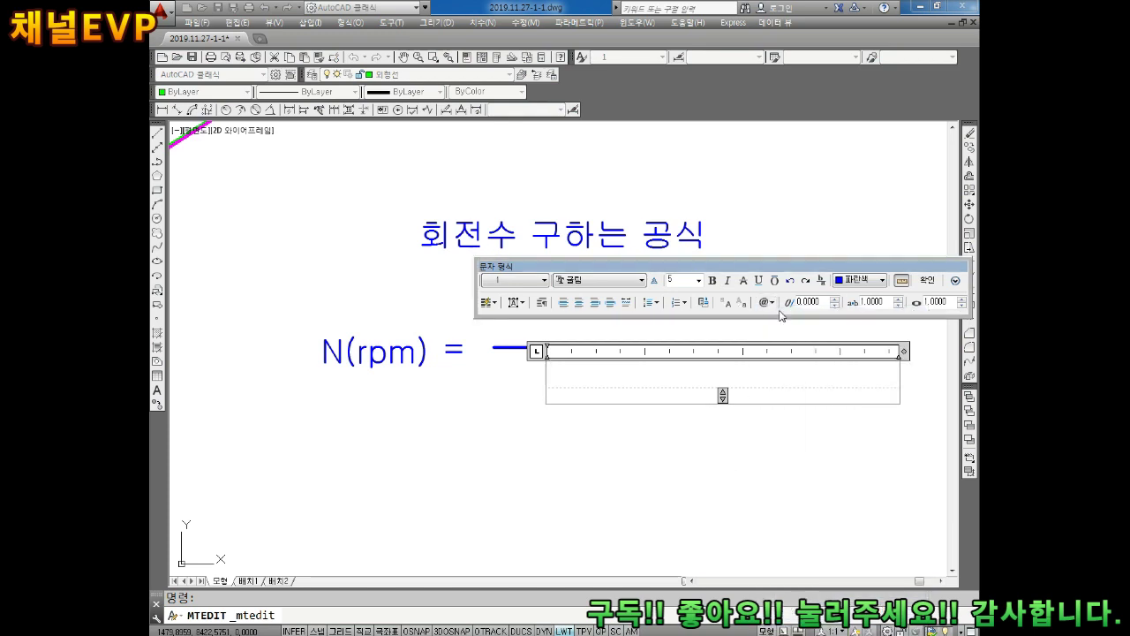
pyautogui.click(766, 302)
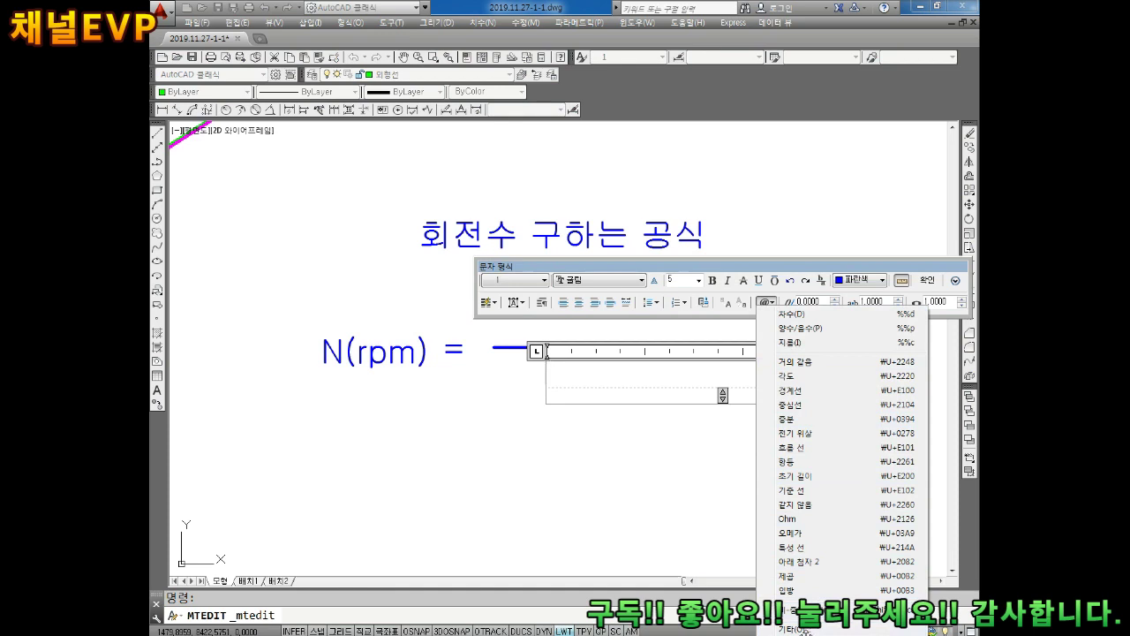
pyautogui.click(791, 629)
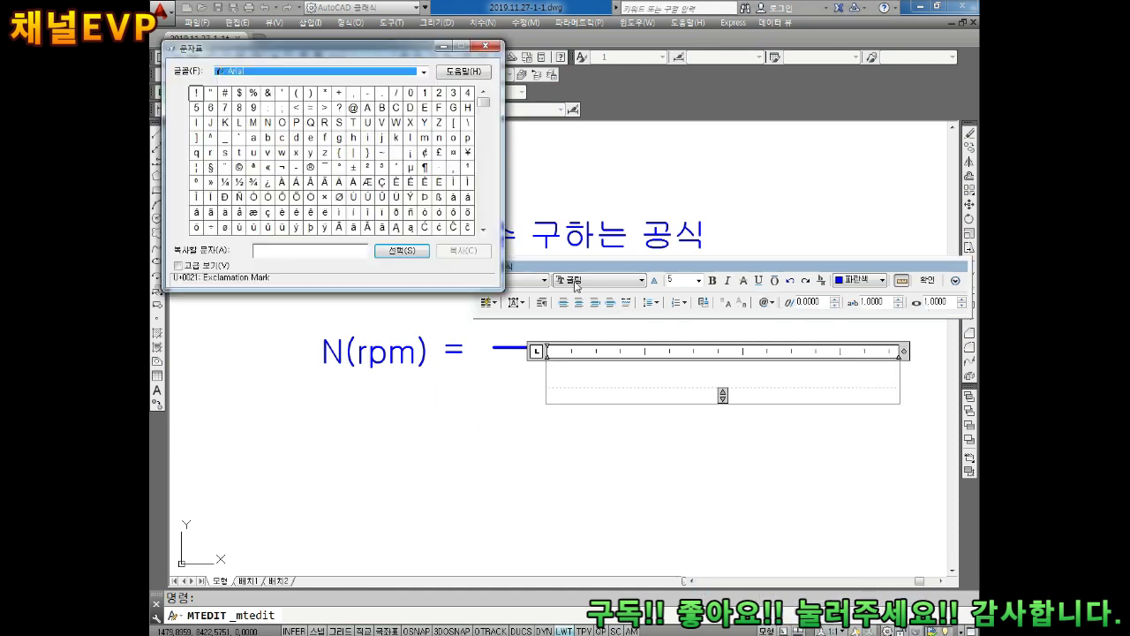
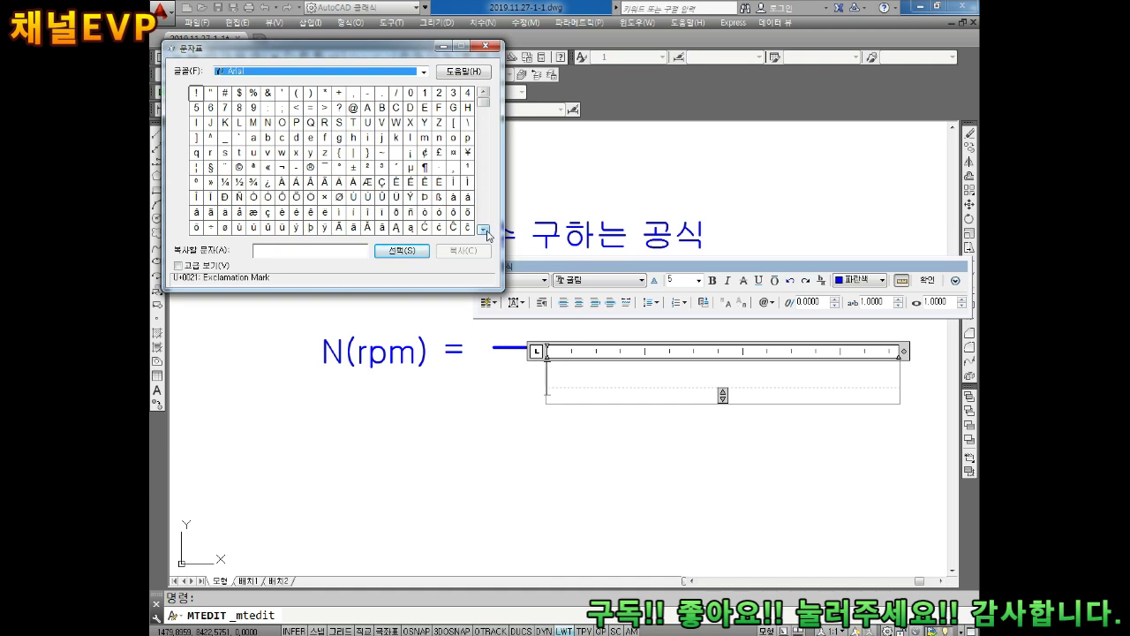
# Copy the π character from the Arial Rounded MT Bold character map, then return to the MTEXT box
pyautogui.moveTo(487, 233); pyautogui.dragTo(489, 236)
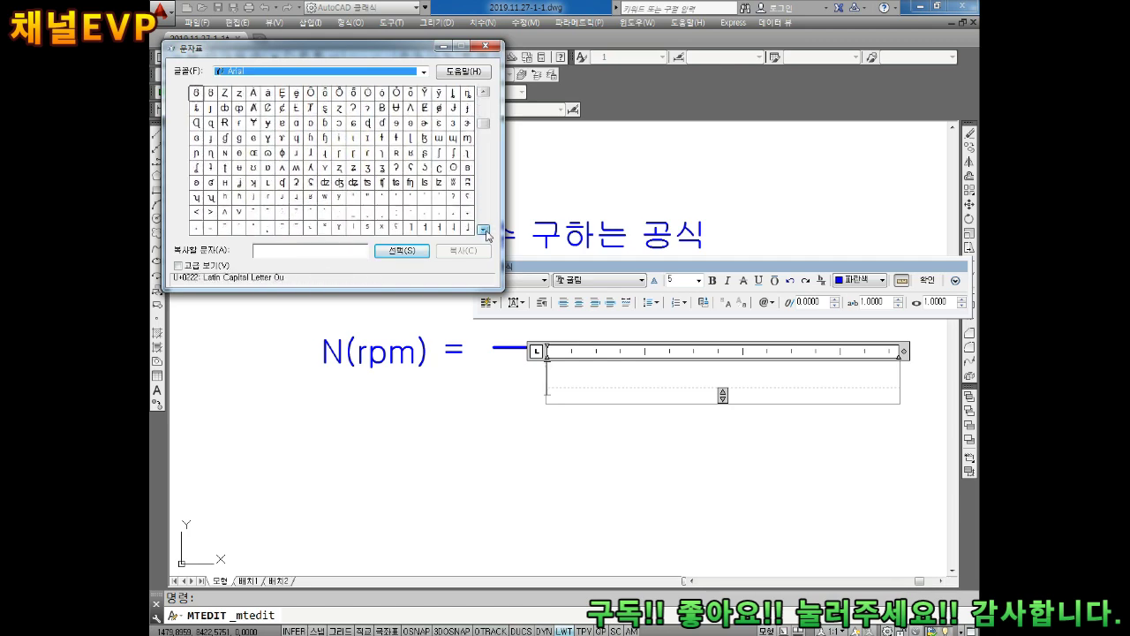
pyautogui.moveTo(488, 235); pyautogui.dragTo(487, 235)
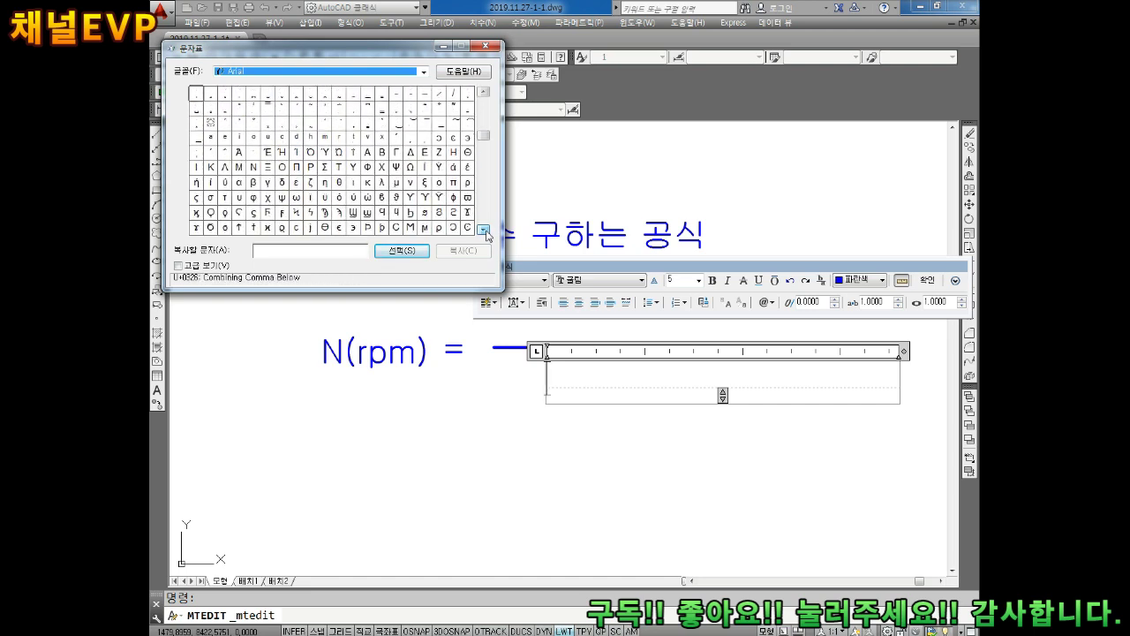
pyautogui.moveTo(488, 235); pyautogui.dragTo(487, 235)
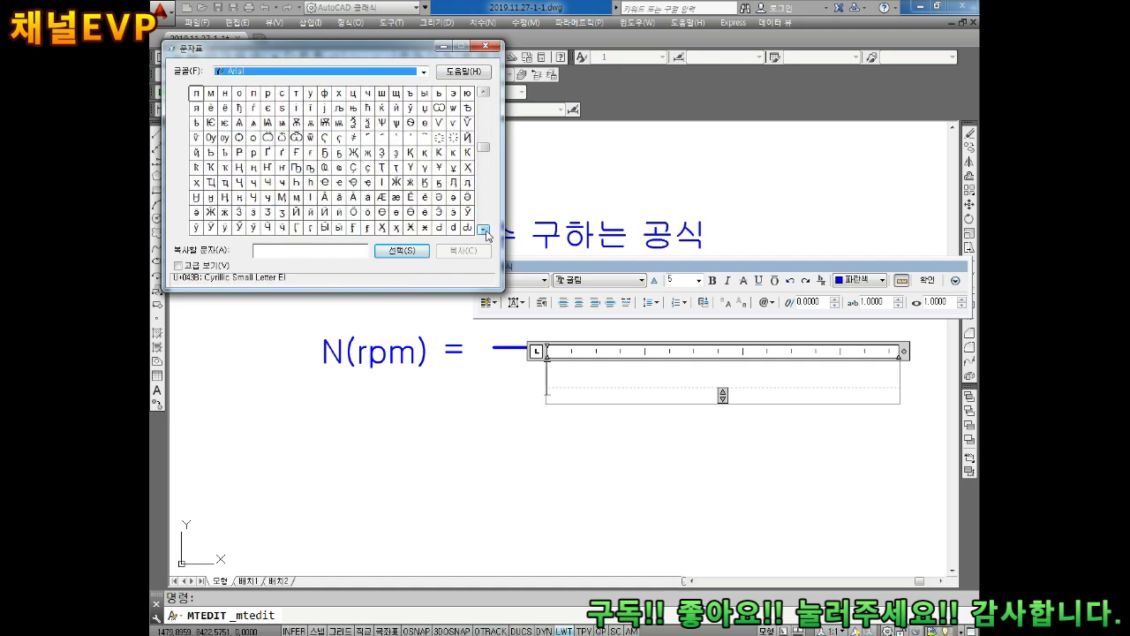
pyautogui.moveTo(488, 235); pyautogui.dragTo(487, 235)
pyautogui.scroll(-3, 459, 192)
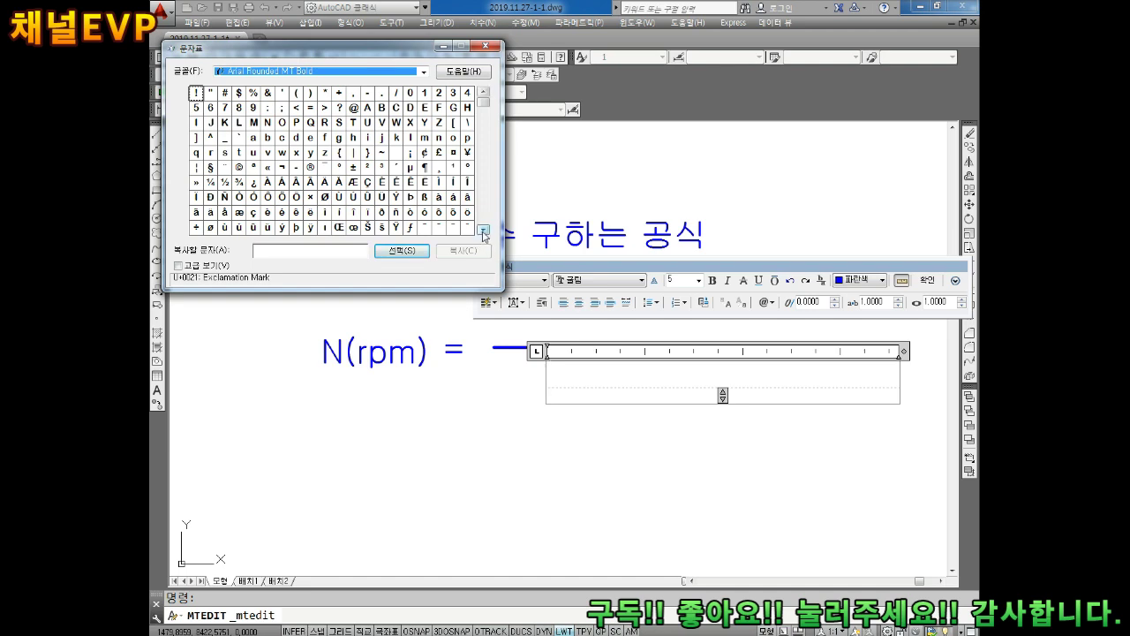
pyautogui.click(484, 231)
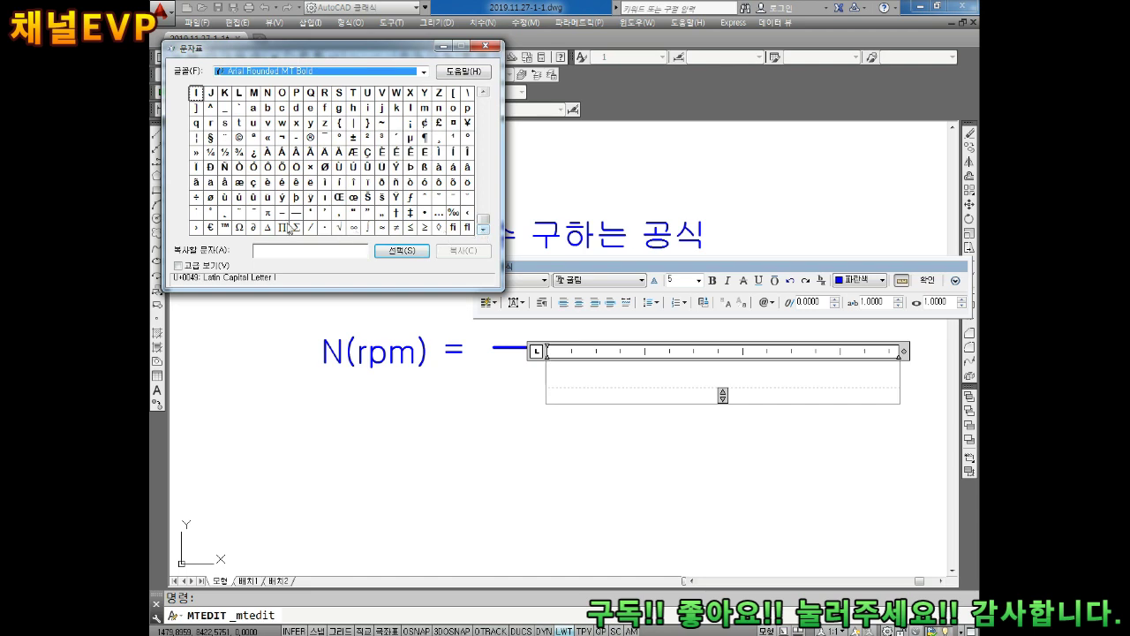
pyautogui.click(268, 213)
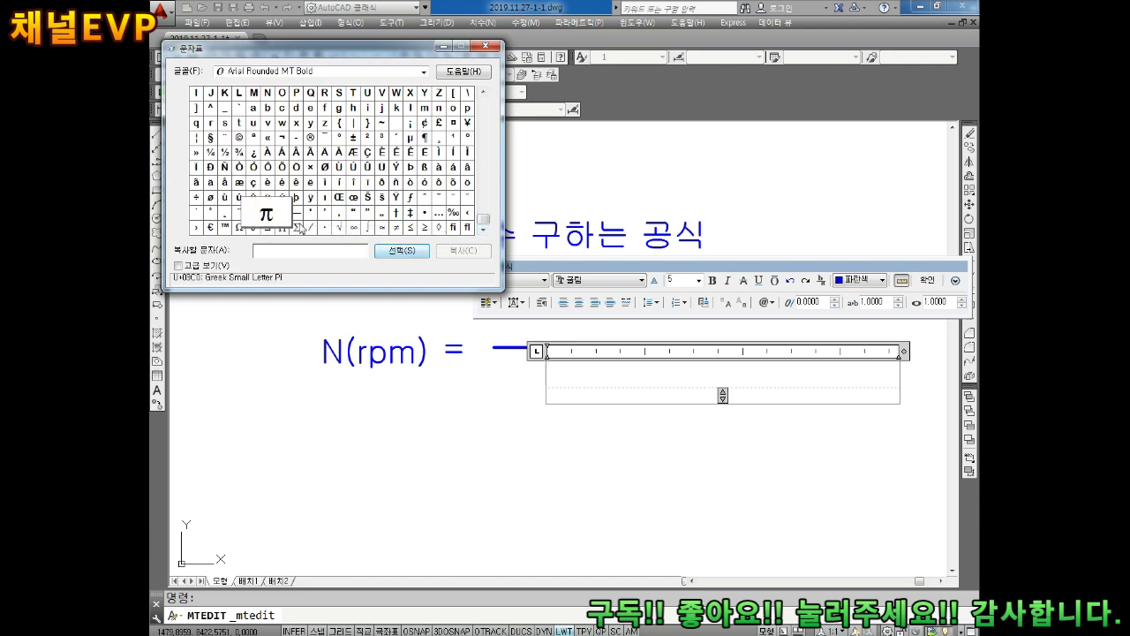
pyautogui.click(398, 252)
pyautogui.click(571, 369)
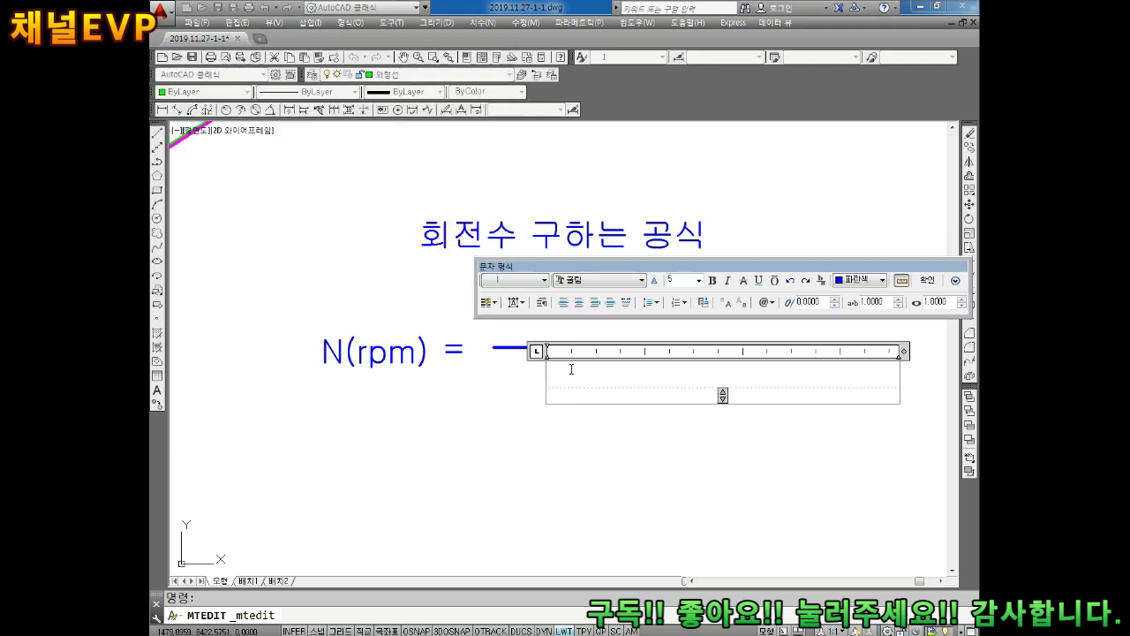
# Paste π below the fraction line and colour it blue
pyautogui.write('π')
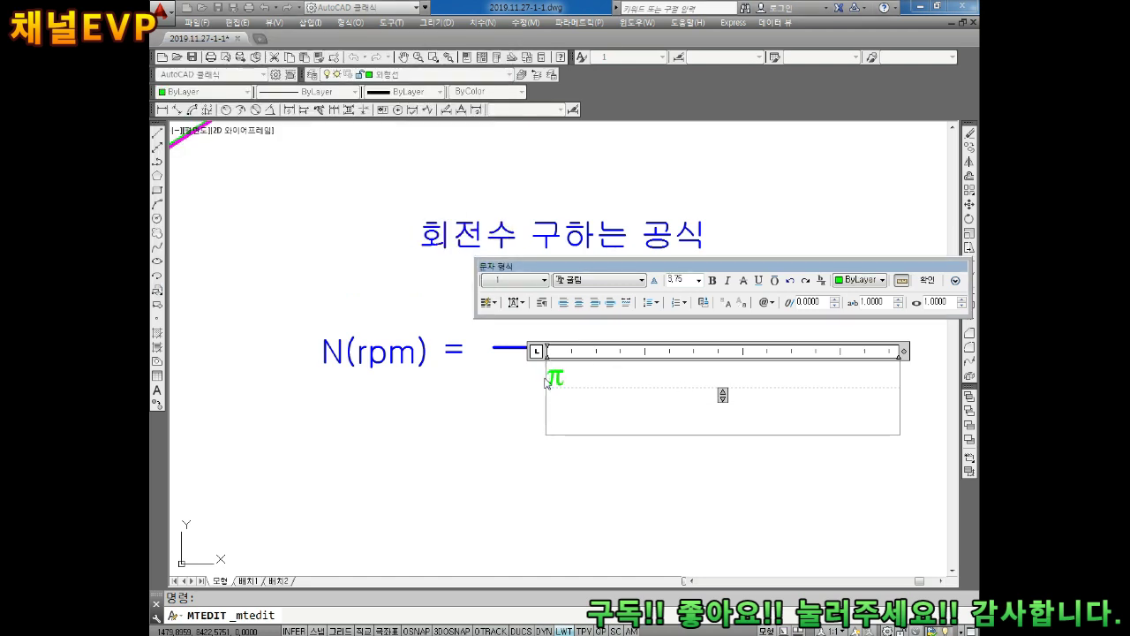
pyautogui.moveTo(546, 381); pyautogui.dragTo(600, 362)
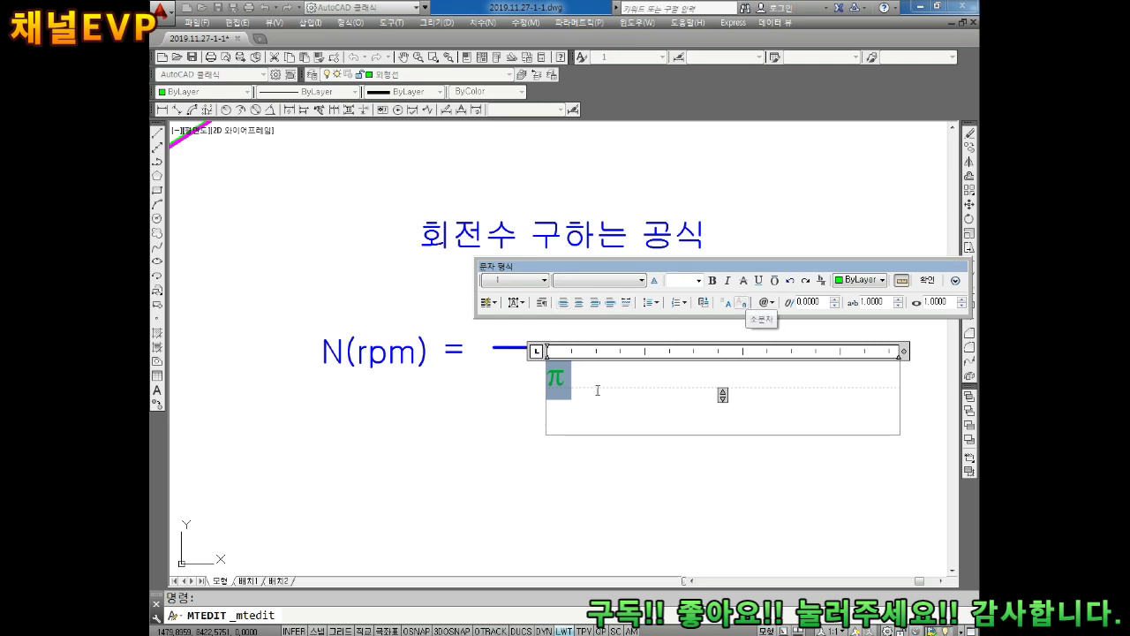
pyautogui.click(860, 279)
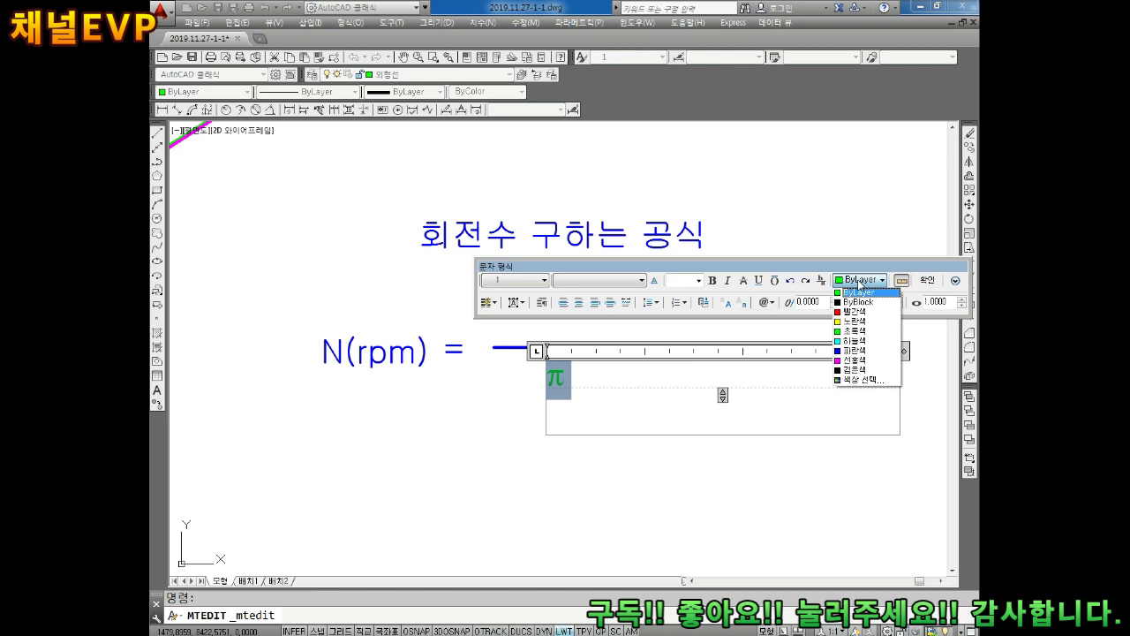
pyautogui.click(861, 362)
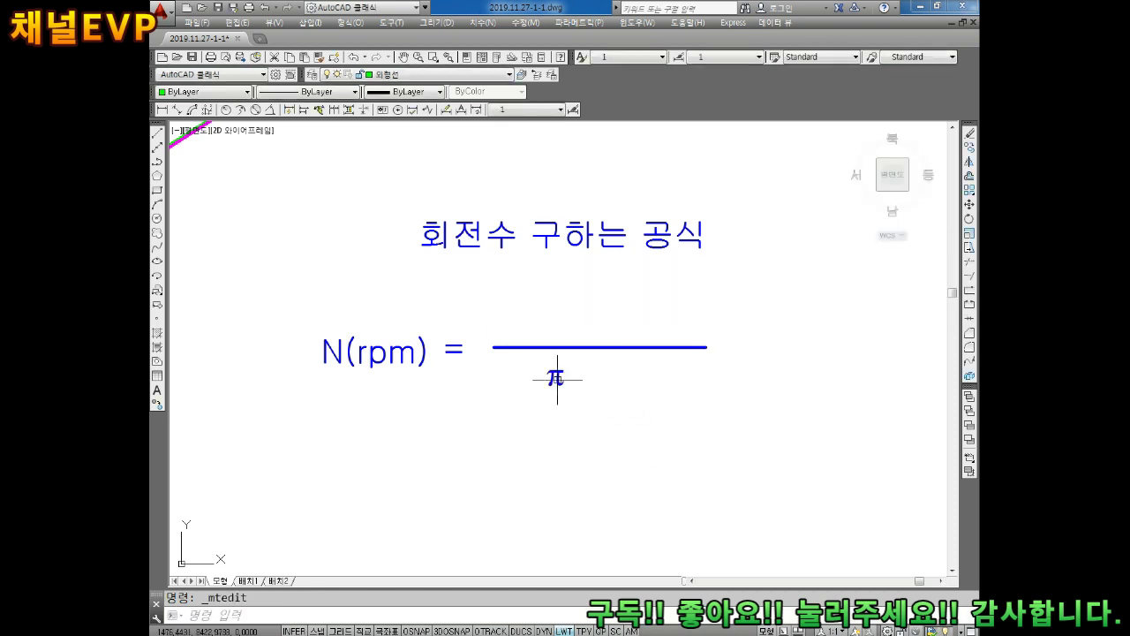
# Reopen the denominator text and complete it as 'π x D'
pyautogui.doubleClick(551, 378)
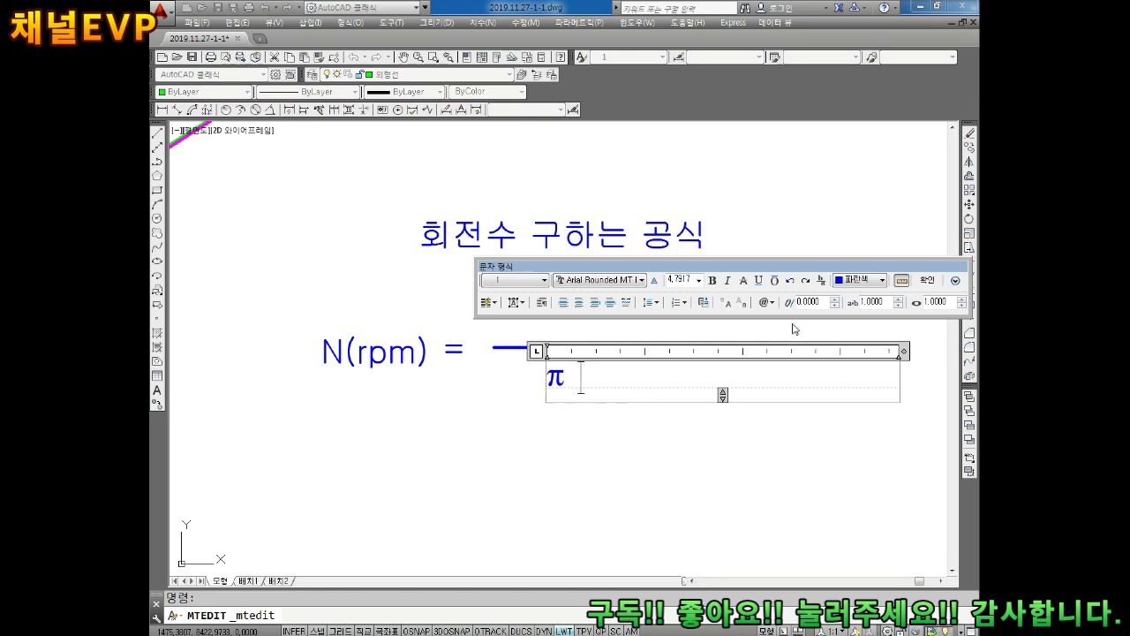
pyautogui.click(767, 302)
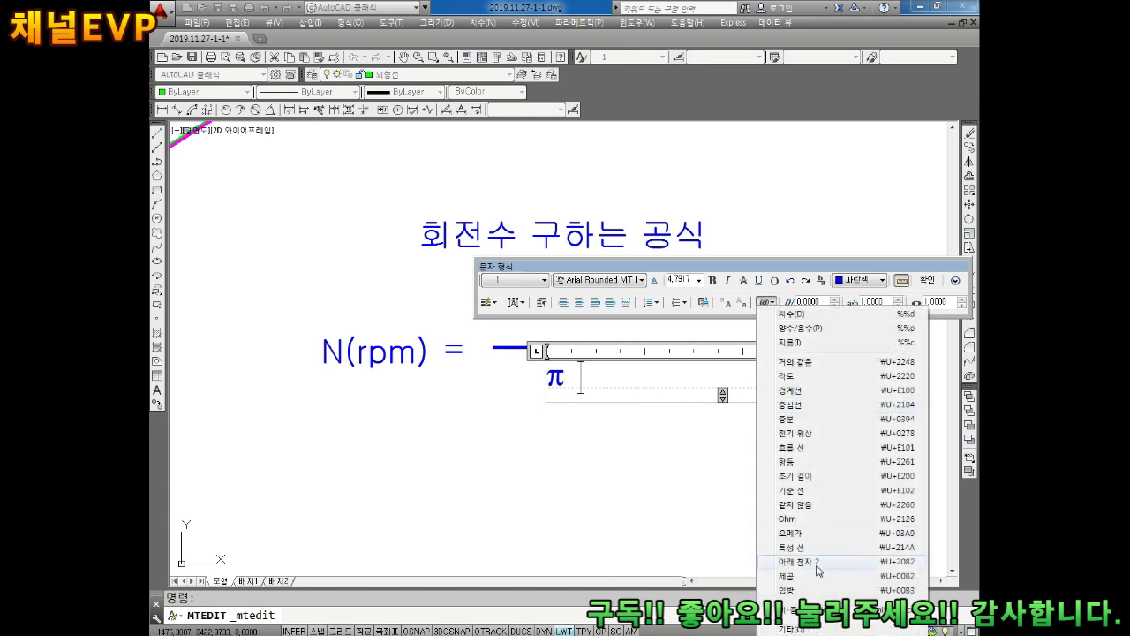
pyautogui.click(792, 629)
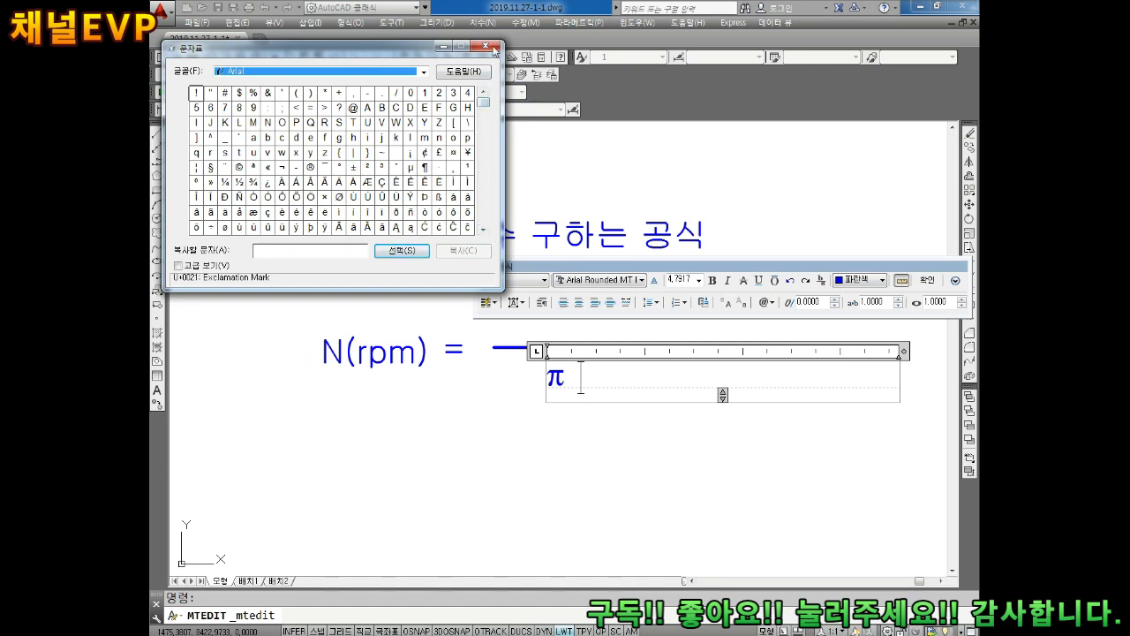
pyautogui.click(485, 46)
pyautogui.write('x')
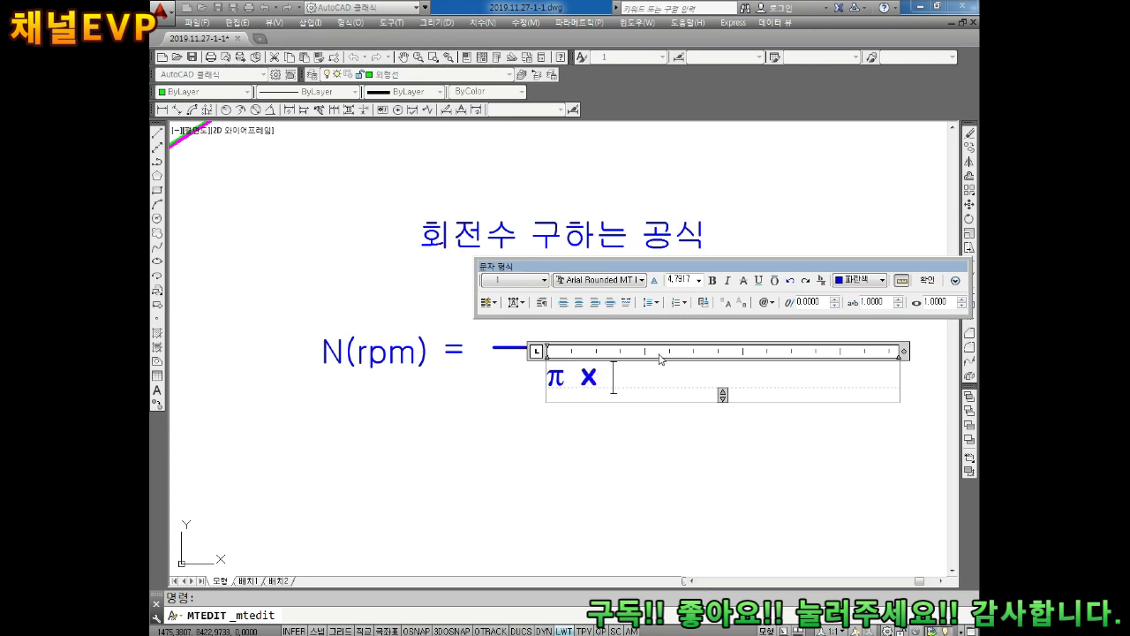
pyautogui.write('d')
pyautogui.press('BackSpace')
pyautogui.write('D')
pyautogui.click(619, 446)
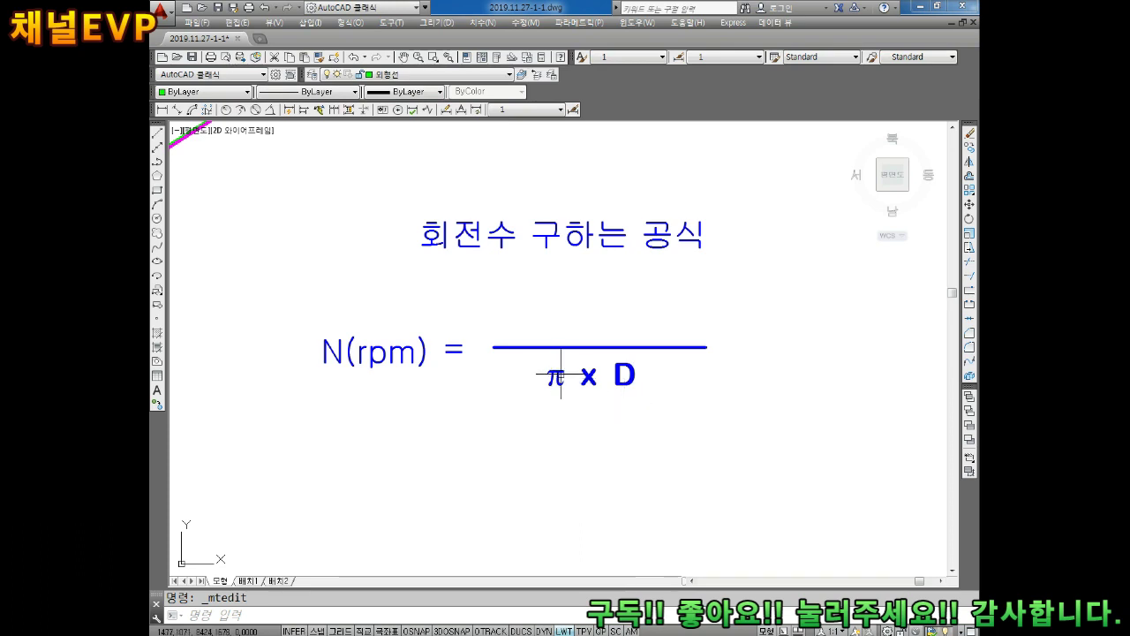
pyautogui.scroll(-1, 603, 379)
# Copy the π x D text straight up above the fraction line with ortho on
pyautogui.scroll(-2, 582, 367)
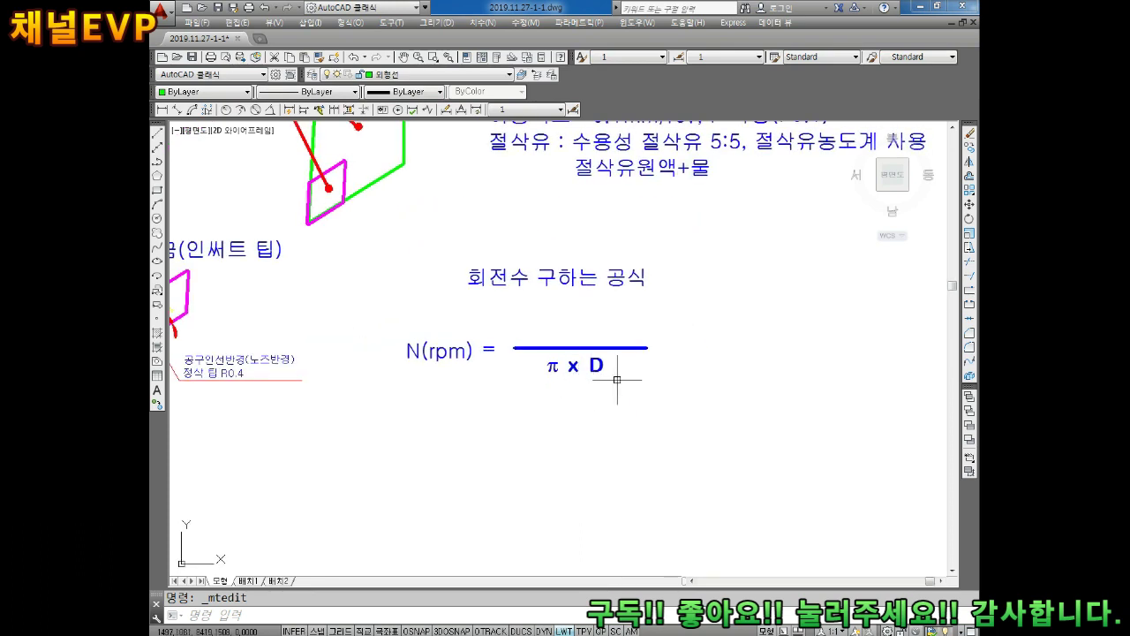
pyautogui.scroll(2, 600, 365)
pyautogui.write('co')
pyautogui.press('Return')
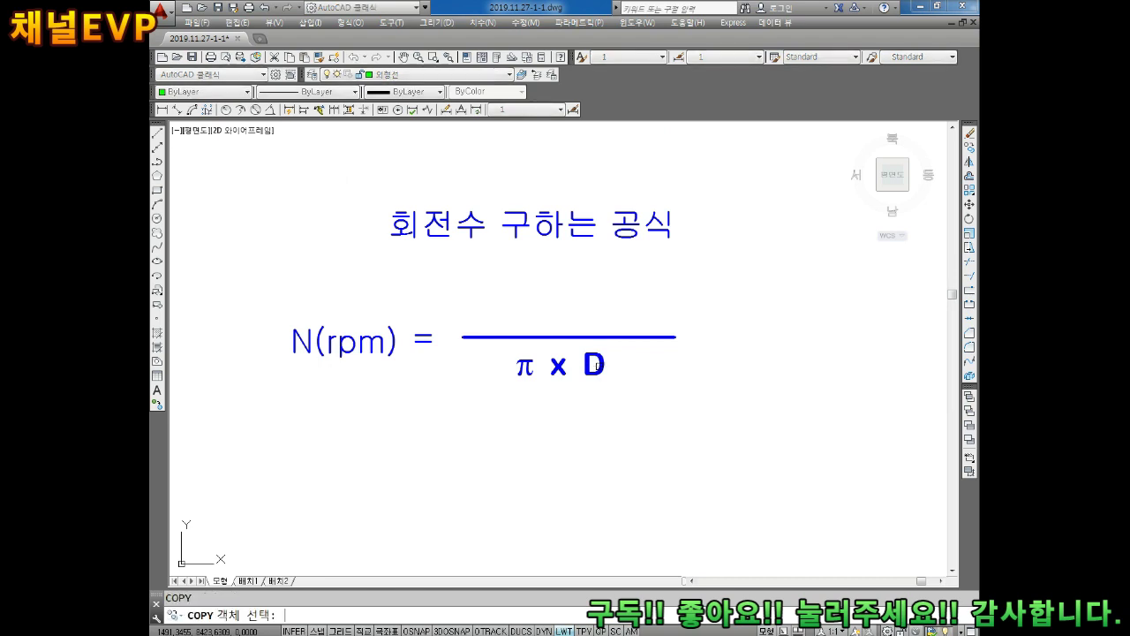
pyautogui.click(610, 386)
pyautogui.click(543, 351)
pyautogui.press('Return')
pyautogui.click(558, 363)
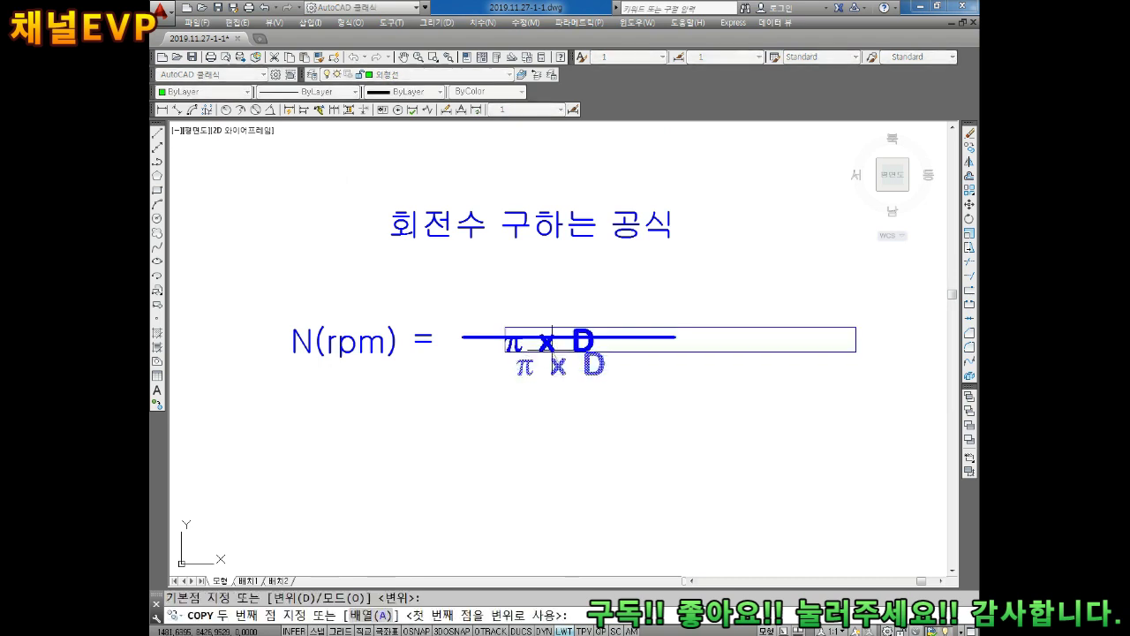
pyautogui.press('F8')
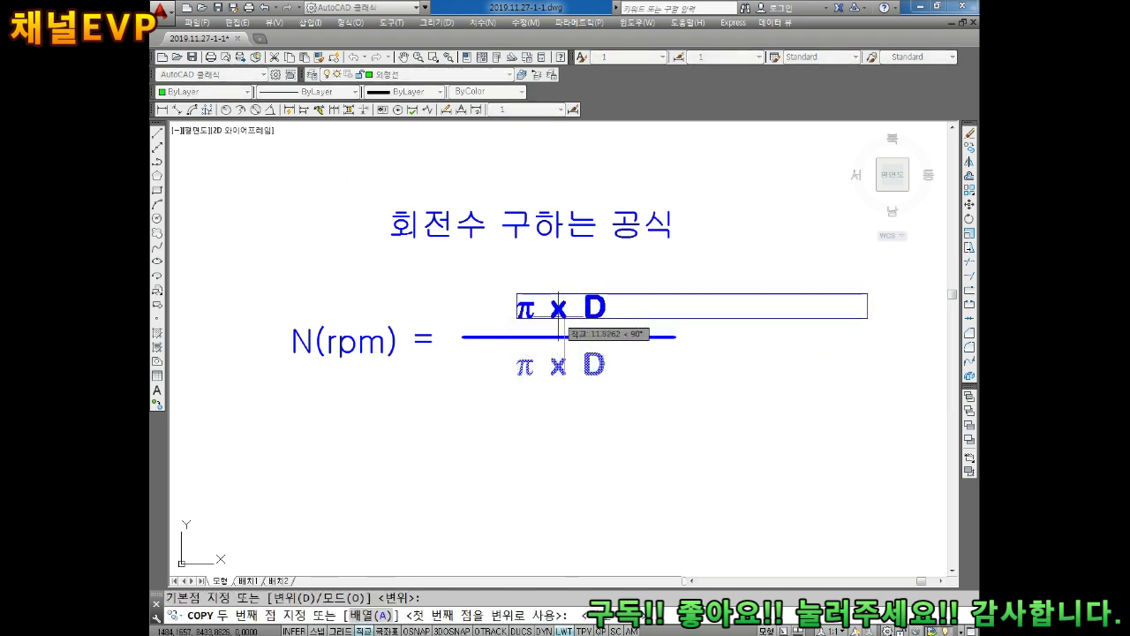
pyautogui.click(519, 310)
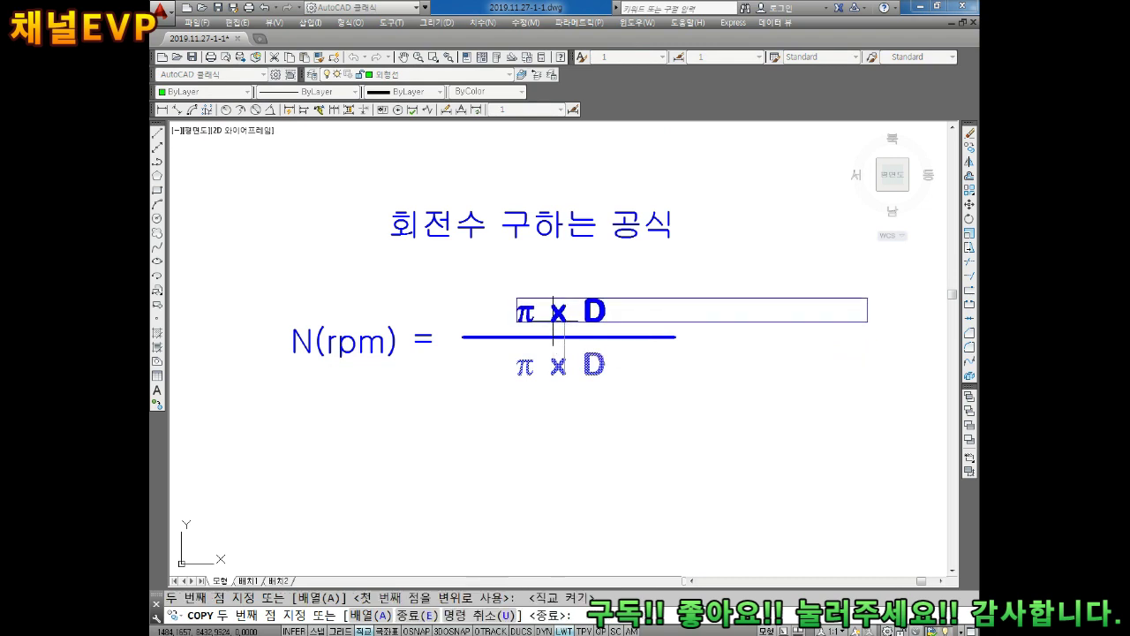
pyautogui.press('Return')
# Edit the copied text so the numerator reads '1000 x V'
pyautogui.click(527, 315)
pyautogui.doubleClick(526, 316)
pyautogui.press('BackSpace')
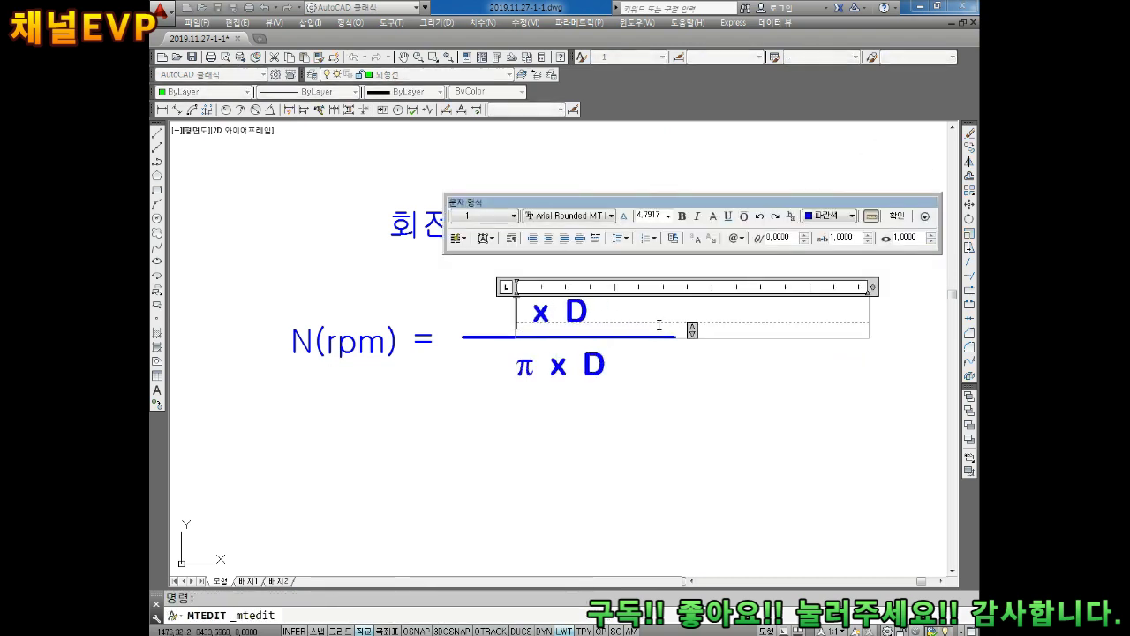
pyautogui.write('1000')
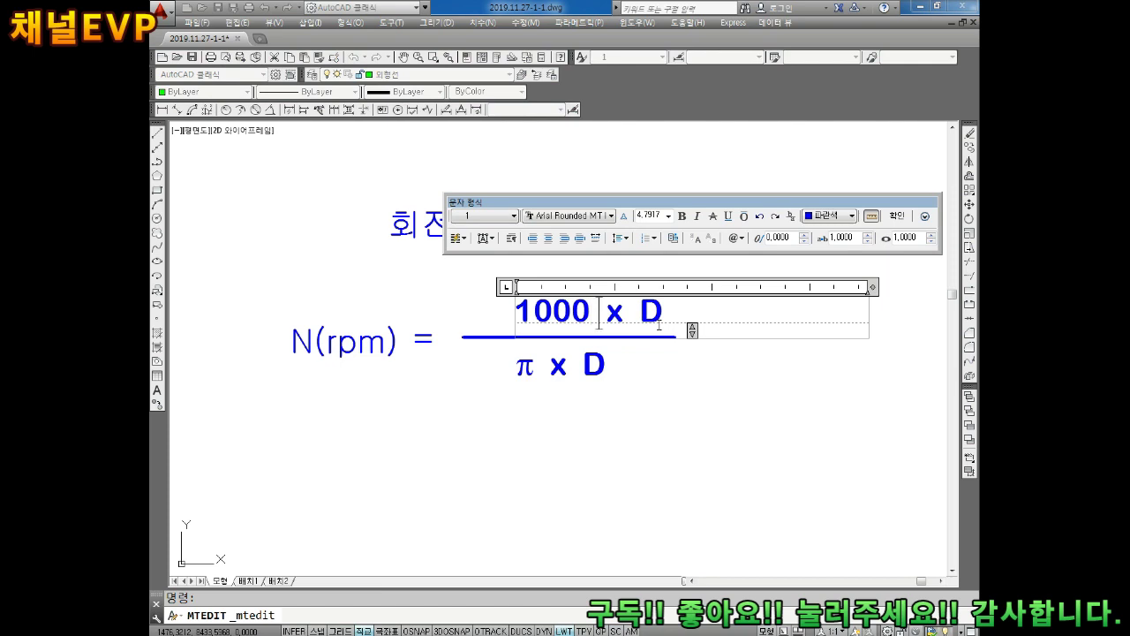
pyautogui.press('BackSpace')
pyautogui.write('V')
pyautogui.click(686, 315)
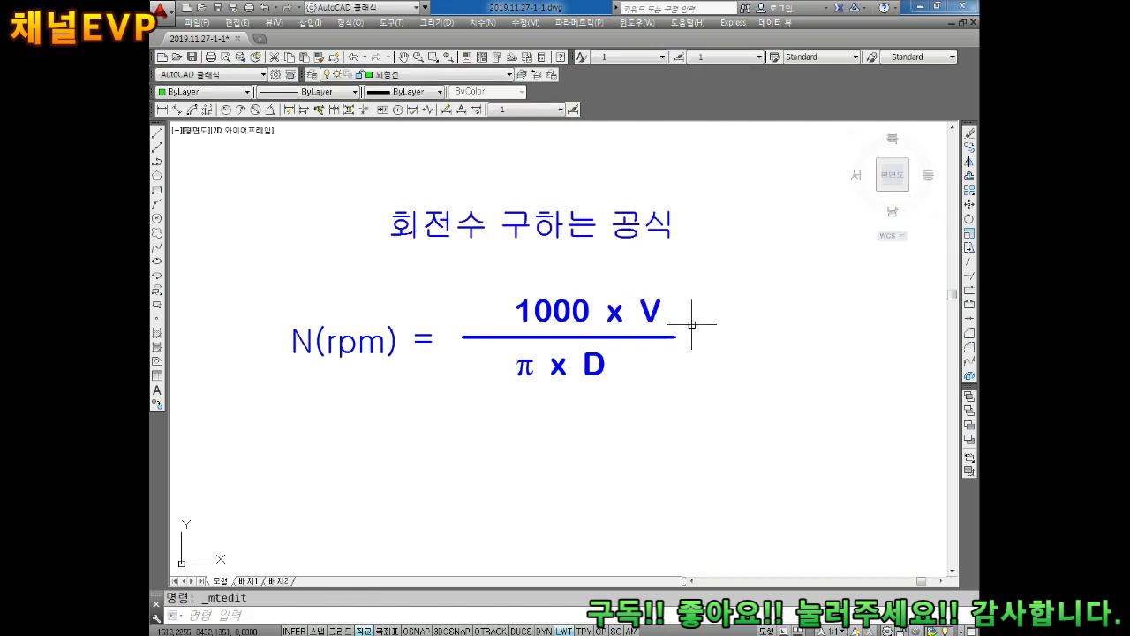
pyautogui.press('Escape')
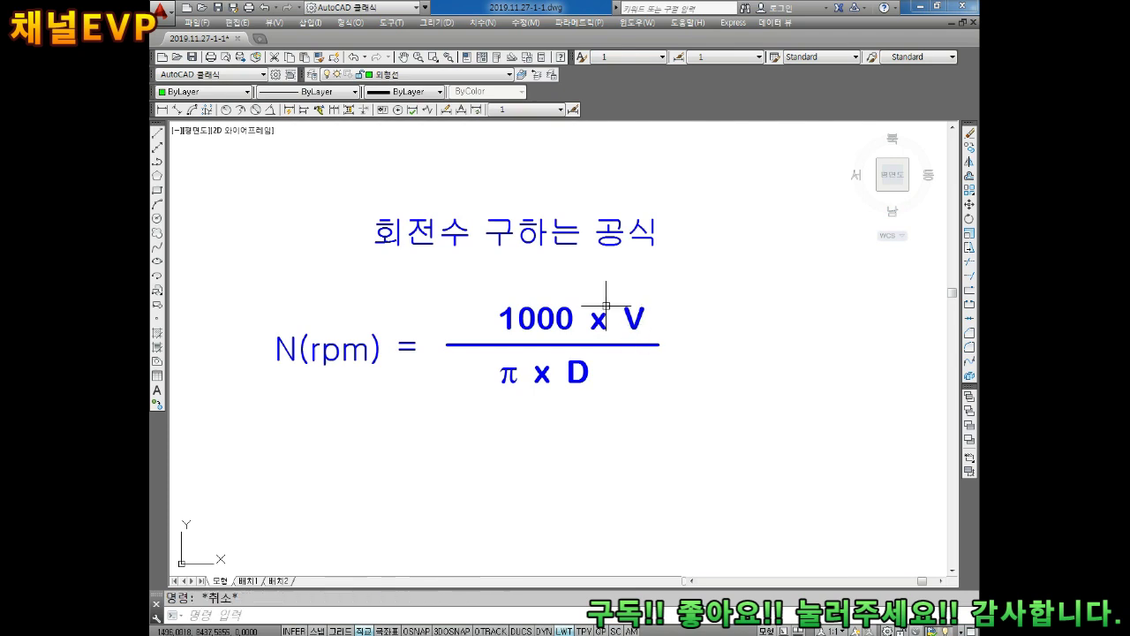
# Try shifting the 1000 x V numerator left, cancel, and start COPY
pyautogui.press('Return')
pyautogui.click(530, 318)
pyautogui.press('Return')
pyautogui.click(514, 315)
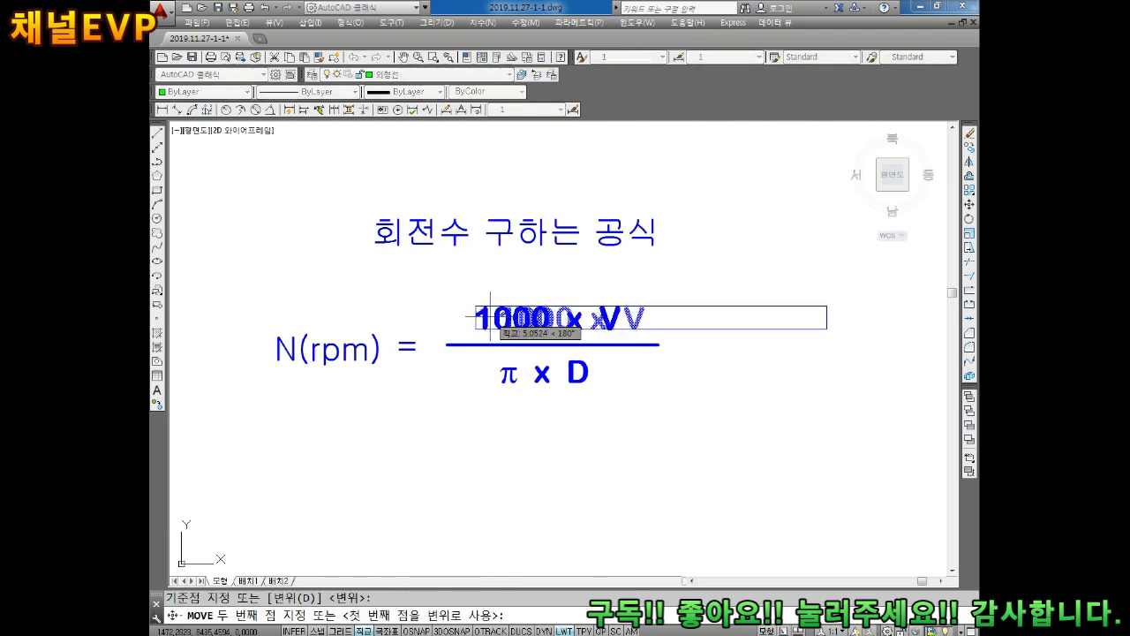
pyautogui.click(487, 315)
pyautogui.press('Escape')
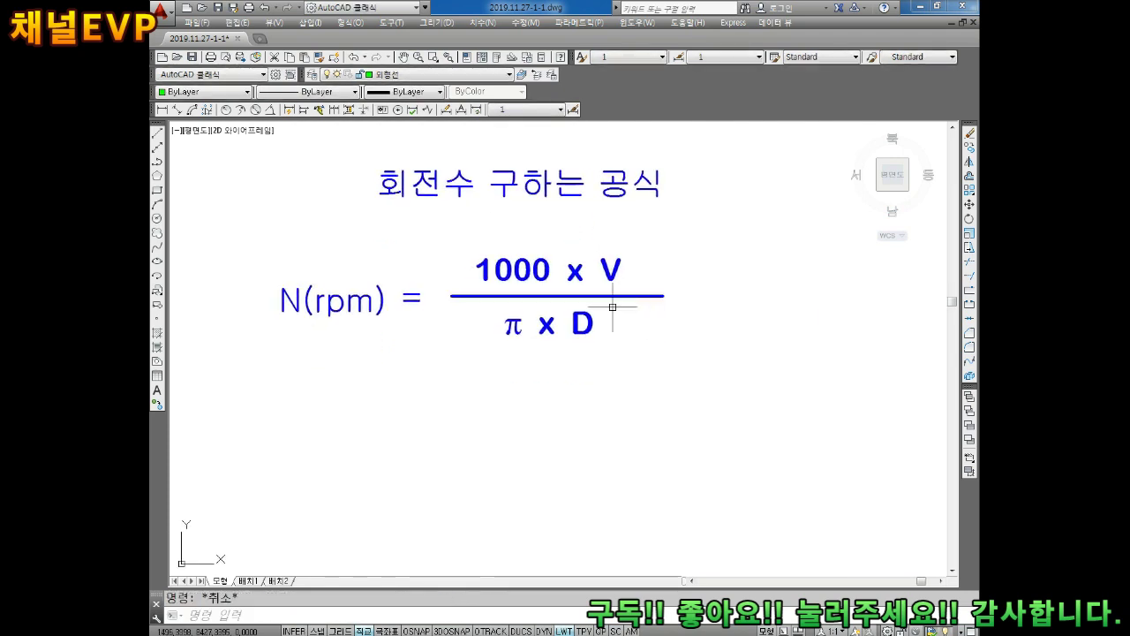
pyautogui.scroll(-2, 613, 308)
pyautogui.scroll(2, 595, 319)
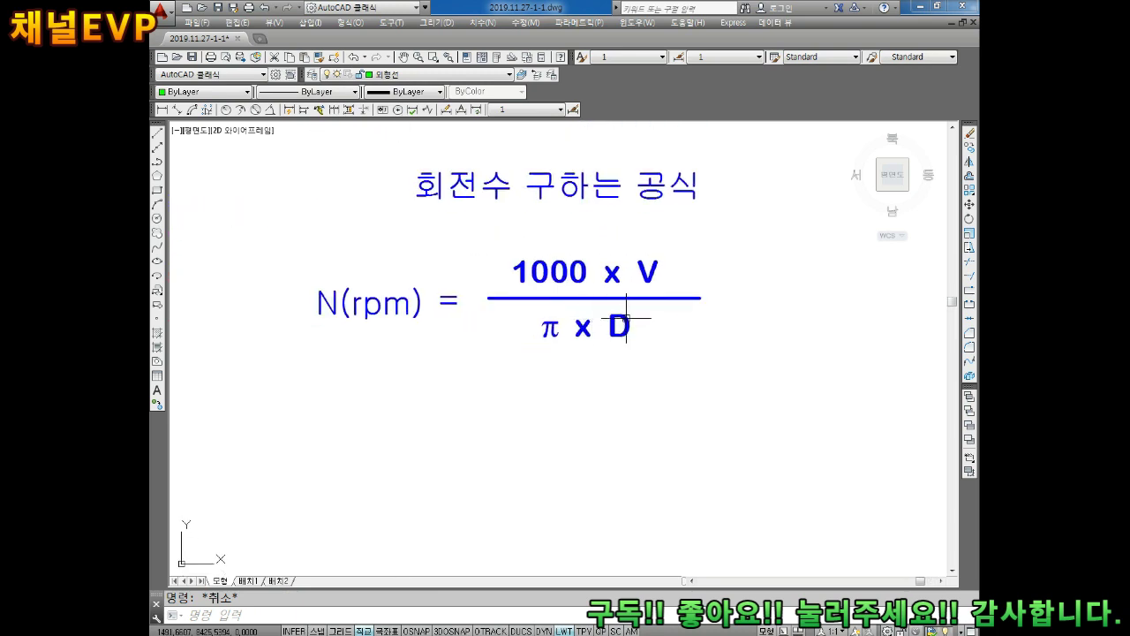
pyautogui.write('co')
pyautogui.press('Return')
# Copy the π x D text to a spot below the formula
pyautogui.click(624, 319)
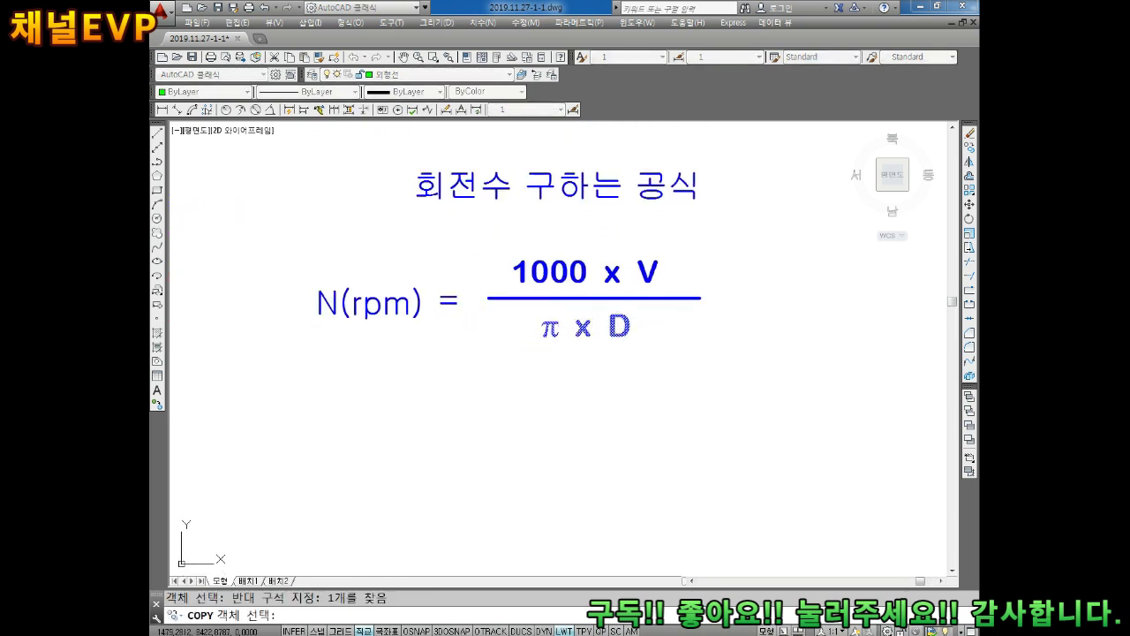
pyautogui.press('Return')
pyautogui.click(563, 370)
pyautogui.click(425, 435)
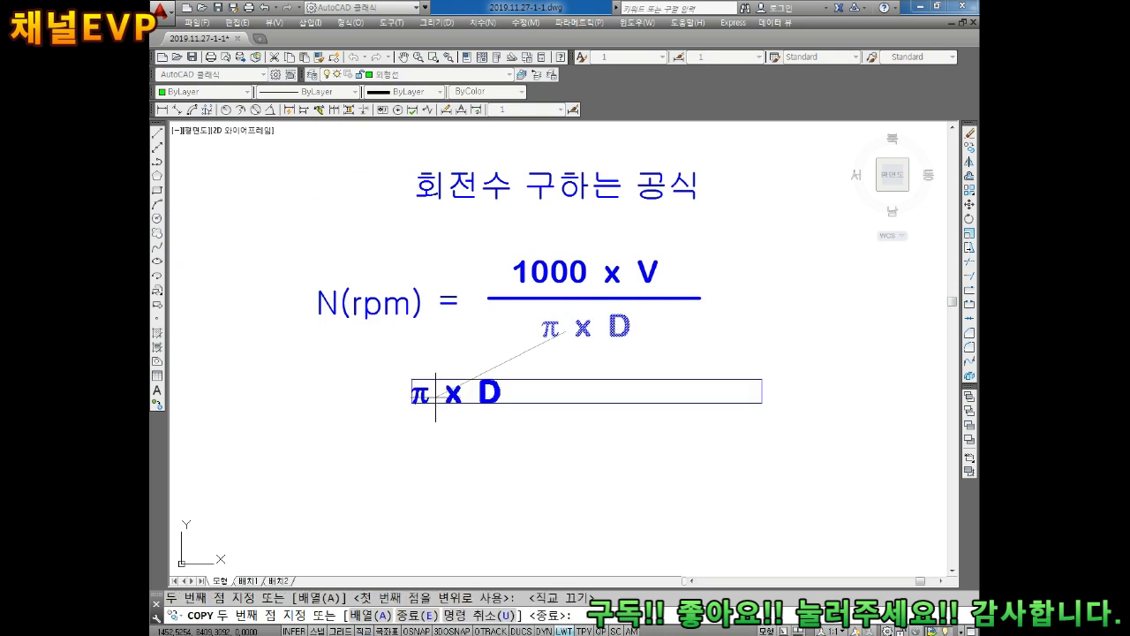
pyautogui.press('Return')
# Edit the copy into legend lines 'π : 3.14' and 'D : 재료직경'
pyautogui.click(443, 398)
pyautogui.doubleClick(442, 397)
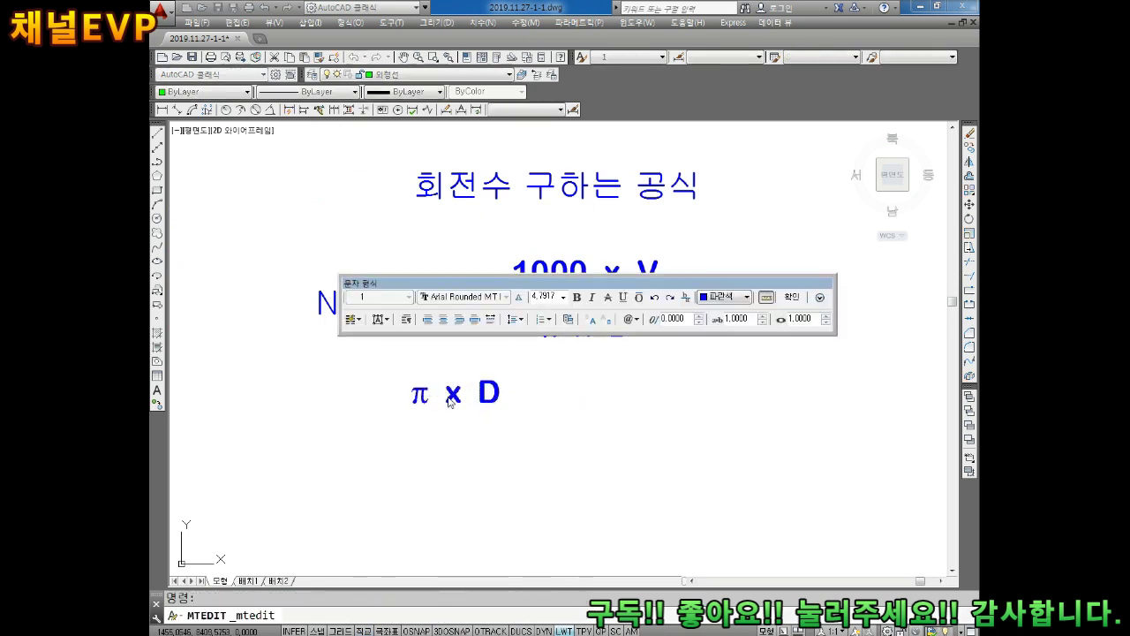
pyautogui.press('Return')
pyautogui.press('Return')
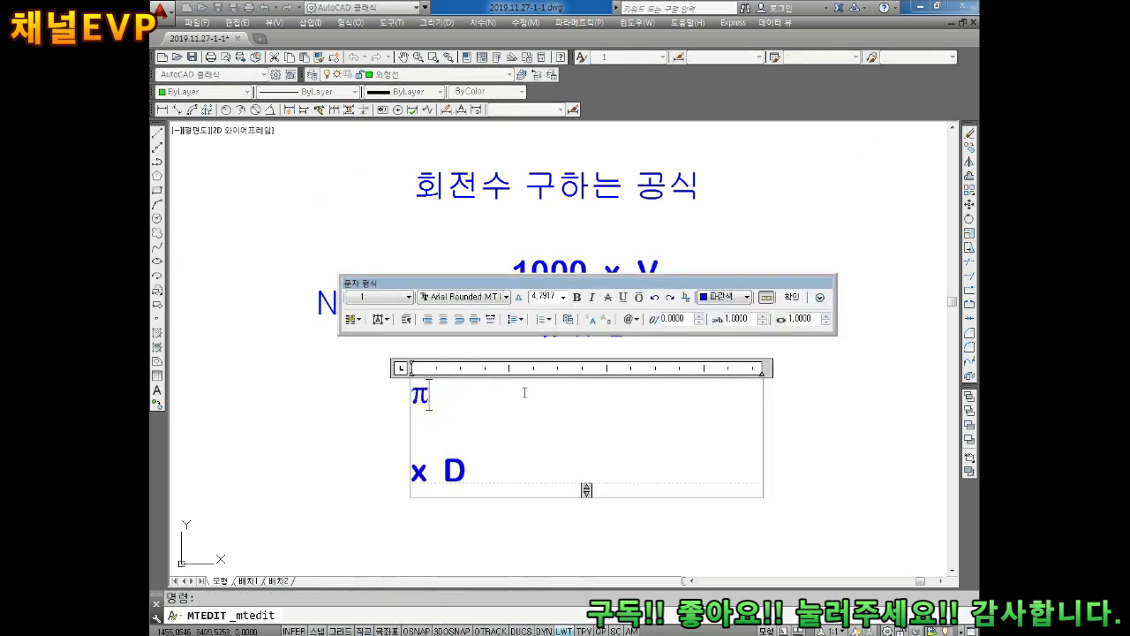
pyautogui.write(': 3.14')
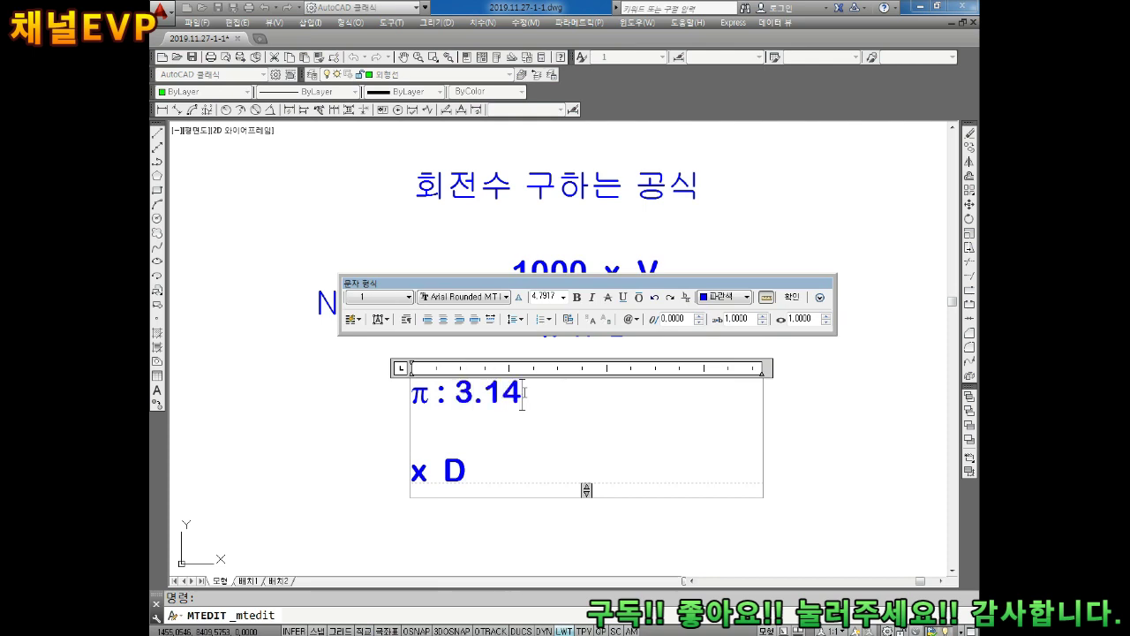
pyautogui.press('BackSpace')
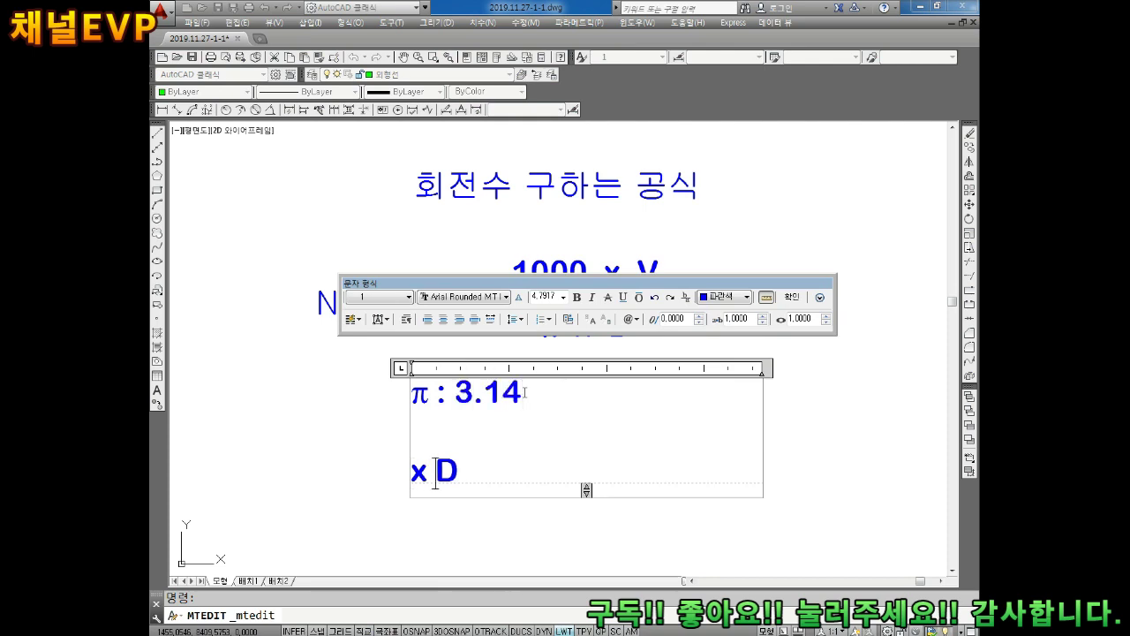
pyautogui.press('BackSpace')
pyautogui.press('BackSpace')
pyautogui.write(': ')
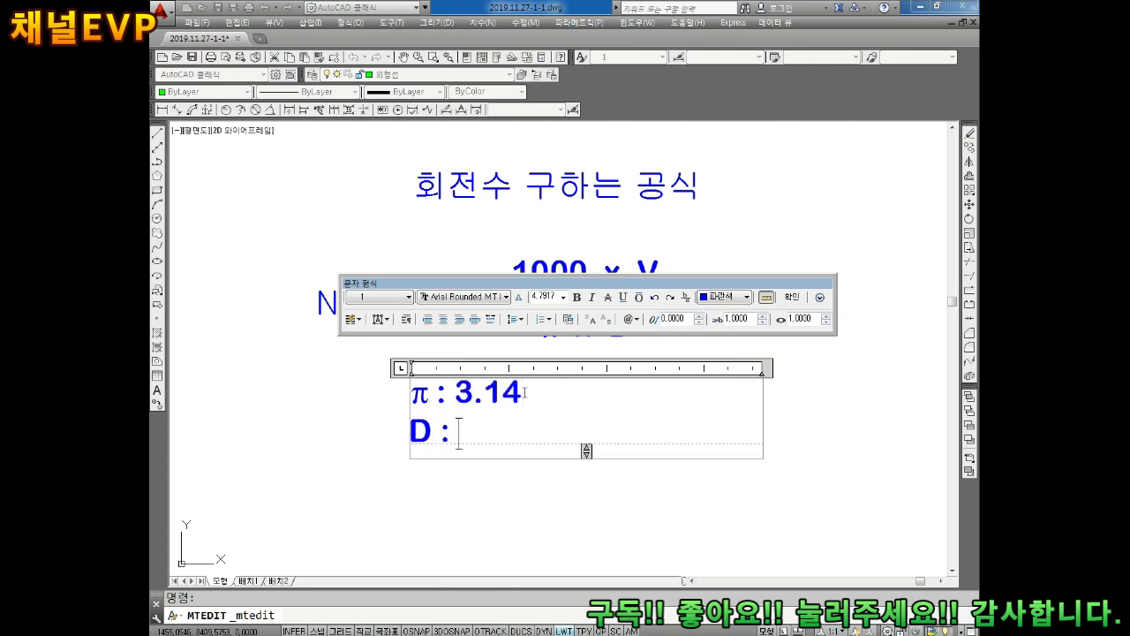
pyautogui.write('WO')
pyautogui.press('BackSpace')
pyautogui.press('BackSpace')
pyautogui.write('재료직')
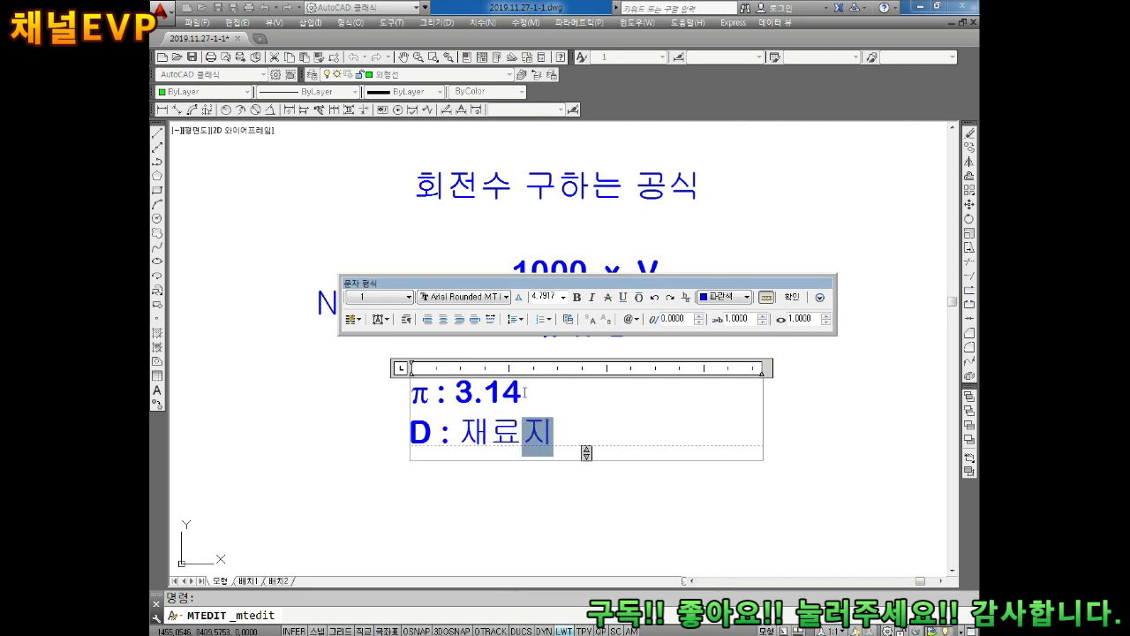
pyautogui.write('경')
# Add a third legend line 'V : 절삭속도(G96)' and close the editor
pyautogui.press('Return')
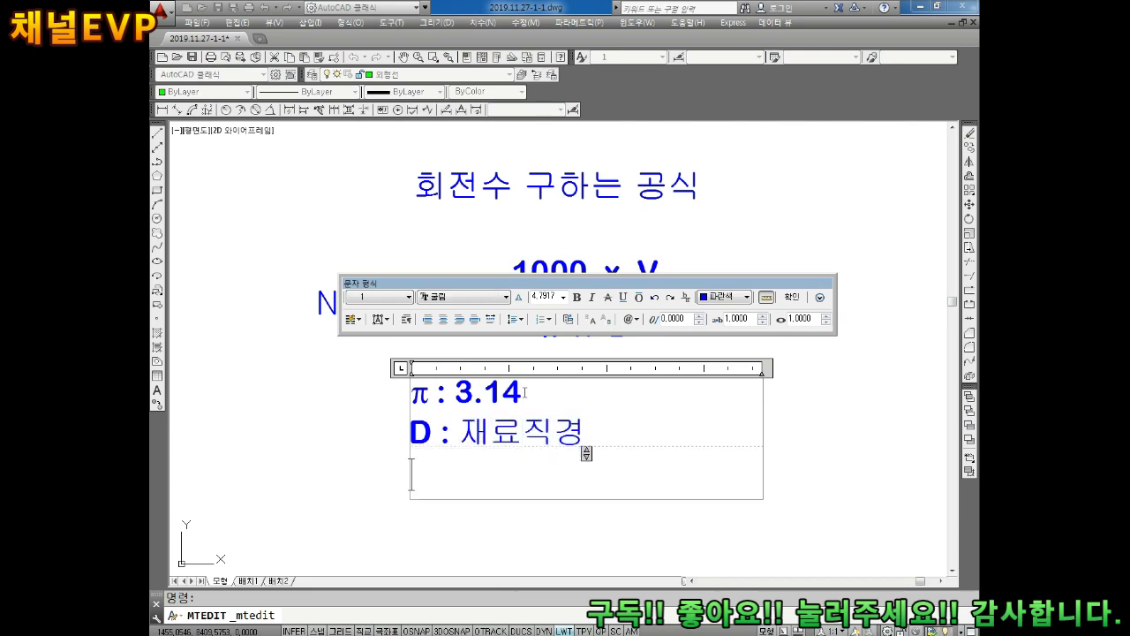
pyautogui.write('BV')
pyautogui.press('BackSpace')
pyautogui.press('BackSpace')
pyautogui.write('B')
pyautogui.press('BackSpace')
pyautogui.write('V')
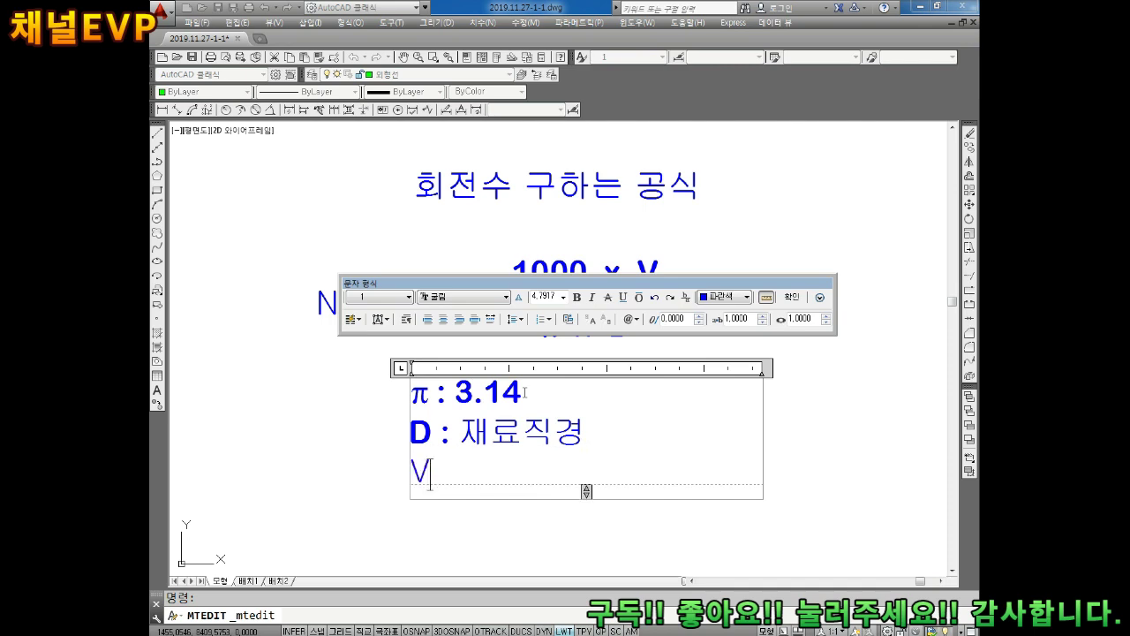
pyautogui.write('WJ')
pyautogui.press('BackSpace')
pyautogui.press('BackSpace')
pyautogui.press('BackSpace')
pyautogui.write('절삭')
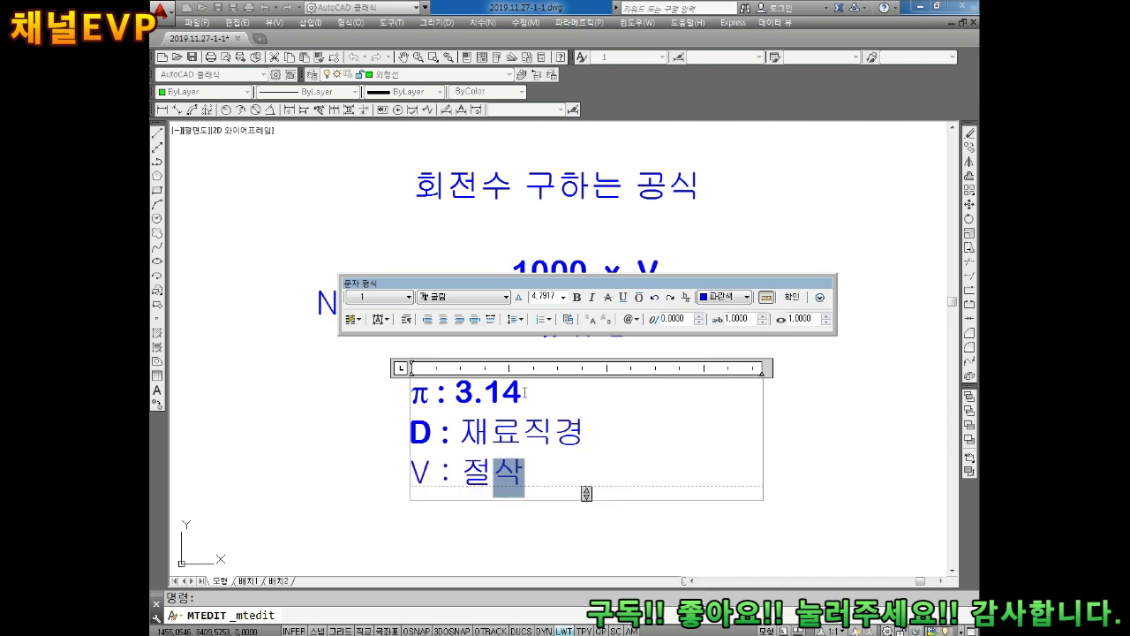
pyautogui.write('속도(G')
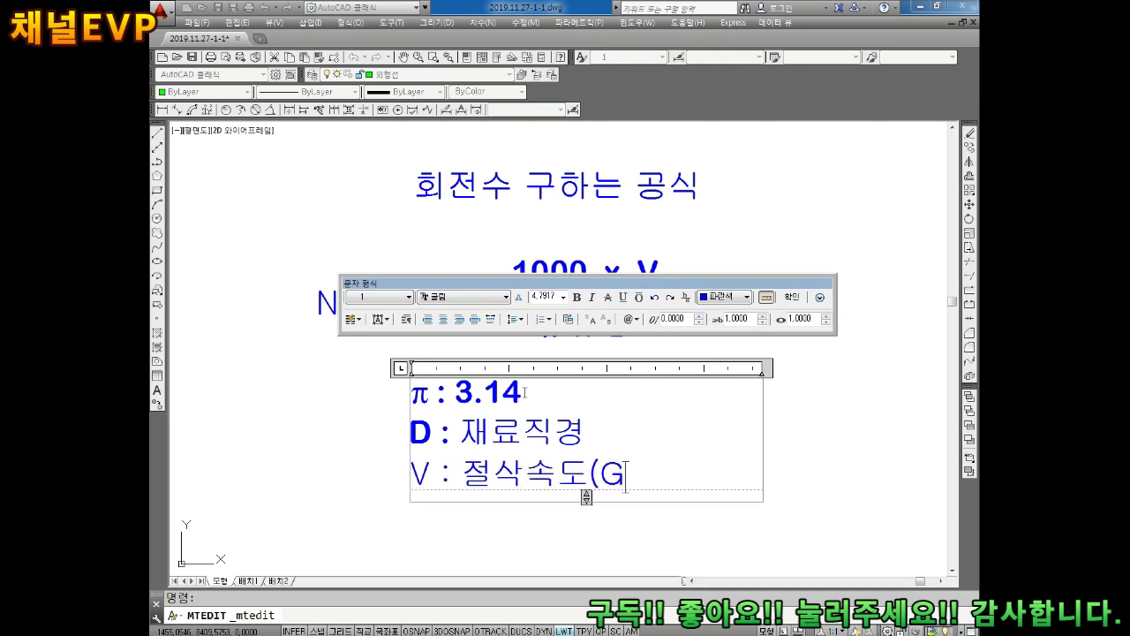
pyautogui.write('96)')
pyautogui.press('Escape')
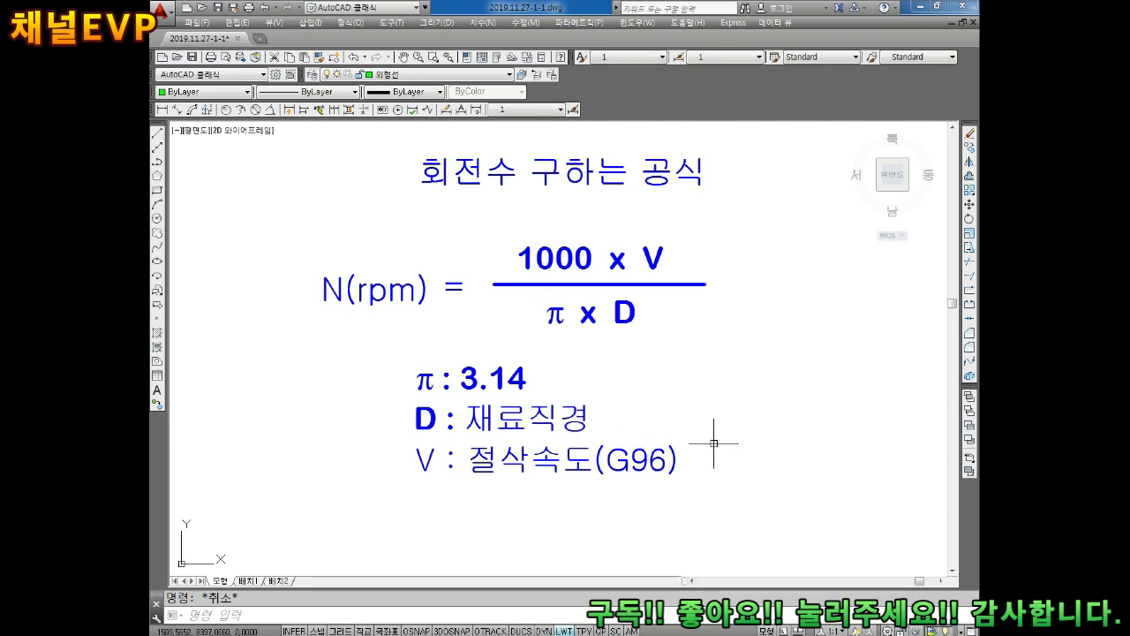
# Pan and zoom to center the formula and legend in view
pyautogui.scroll(-2, 719, 447)
pyautogui.moveTo(701, 420); pyautogui.dragTo(600, 394, button='middle')
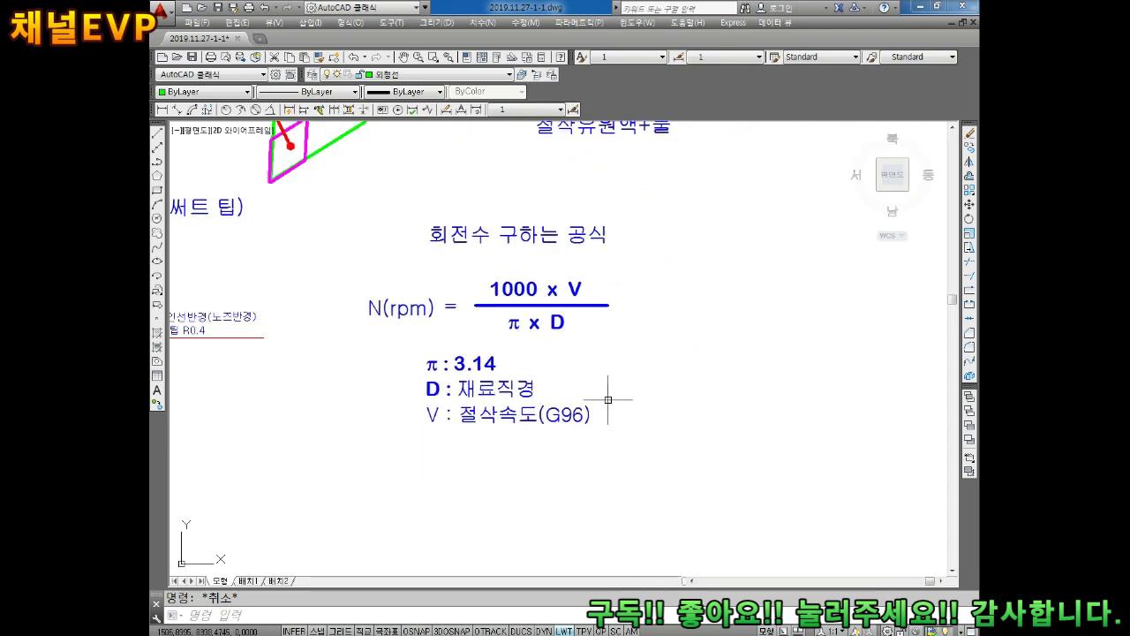
pyautogui.moveTo(633, 360); pyautogui.dragTo(587, 408, button='middle')
pyautogui.scroll(-2, 578, 379)
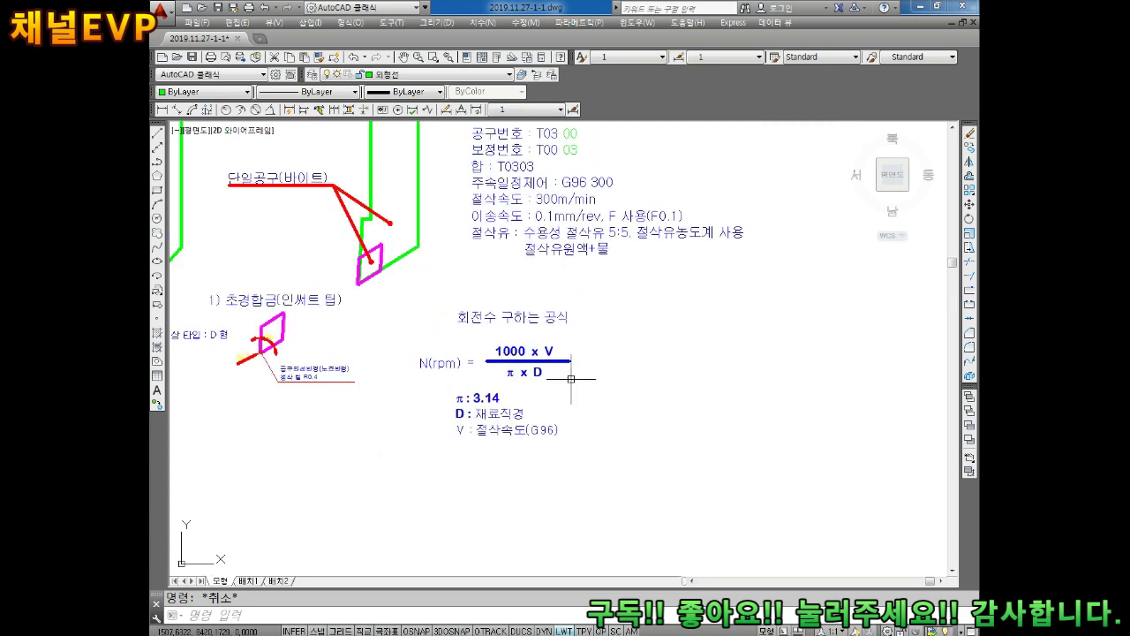
pyautogui.scroll(3, 575, 362)
pyautogui.scroll(-1, 600, 380)
pyautogui.scroll(2, 622, 376)
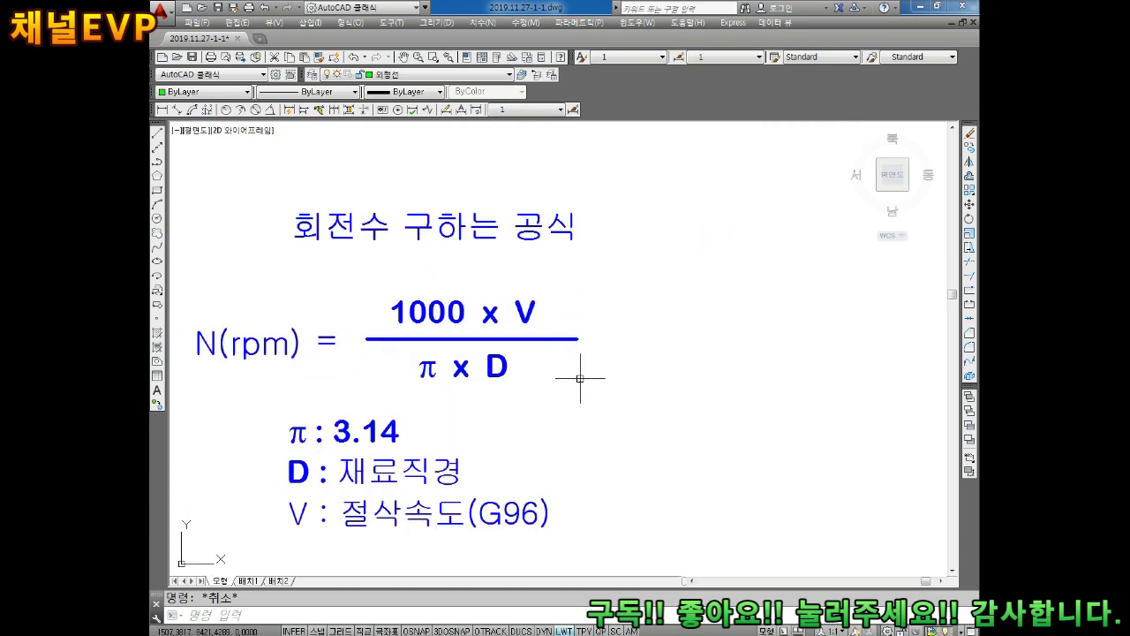
pyautogui.moveTo(583, 378); pyautogui.dragTo(709, 381, button='middle')
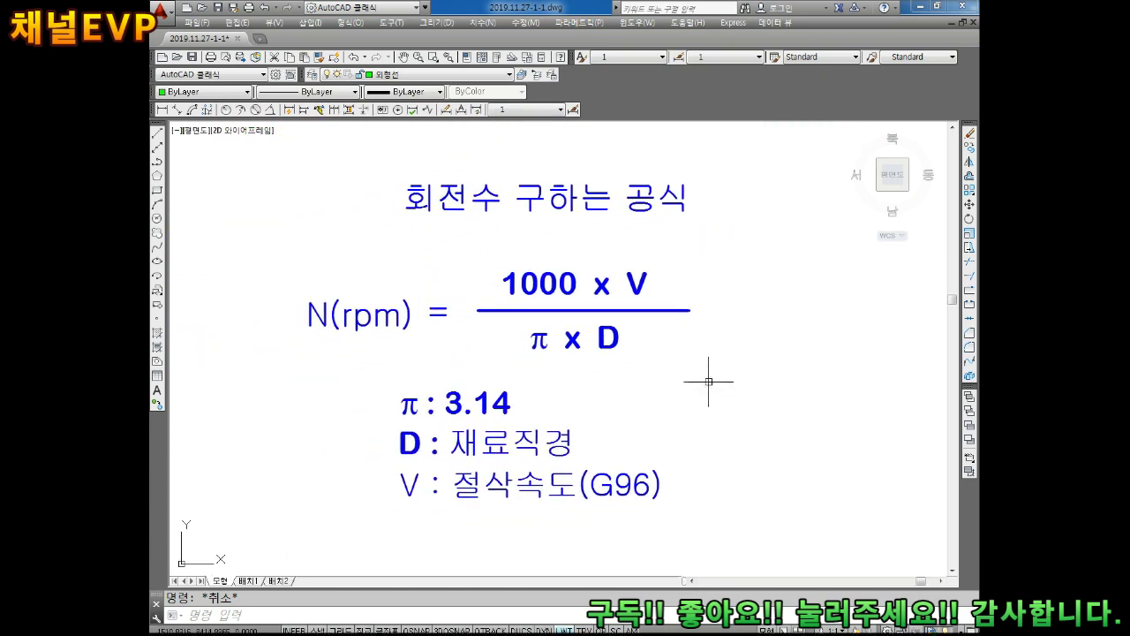